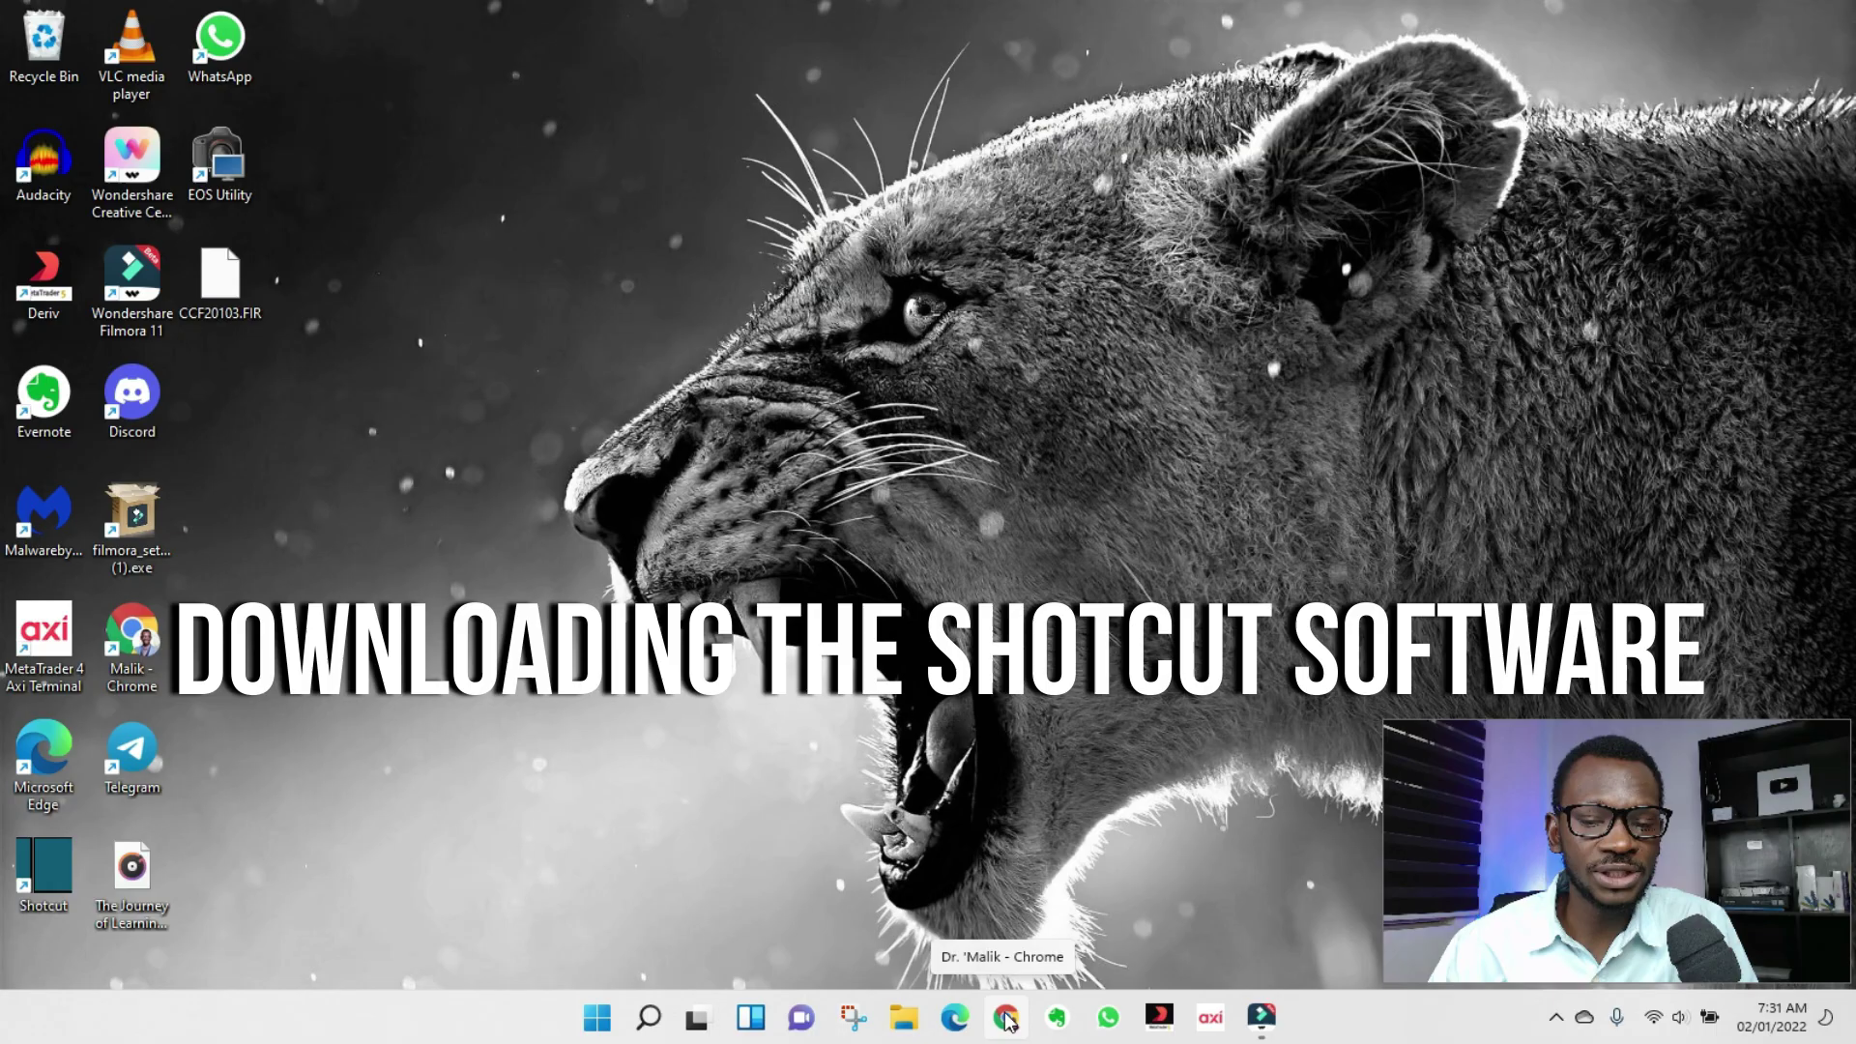
Search Chrome for 'shotcut' and open the official shotcut.org home page.
left_click(438, 107)
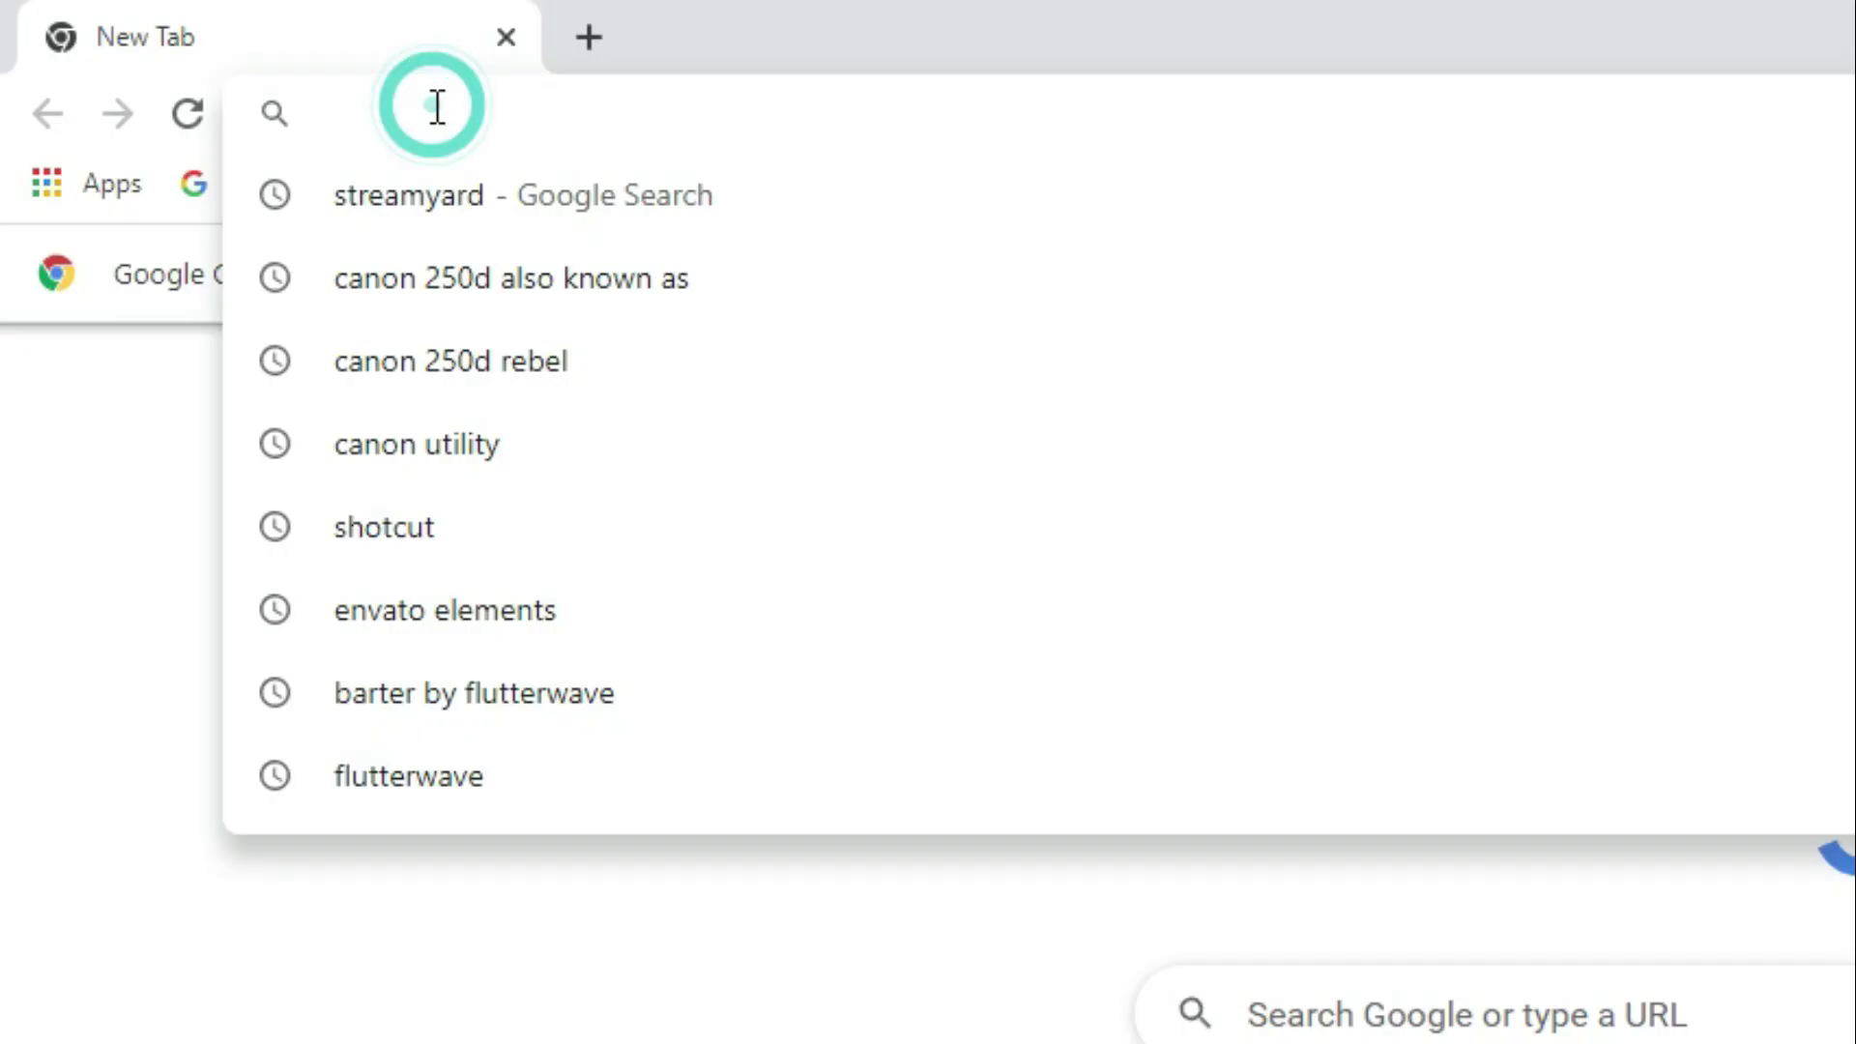
type("shotcut")
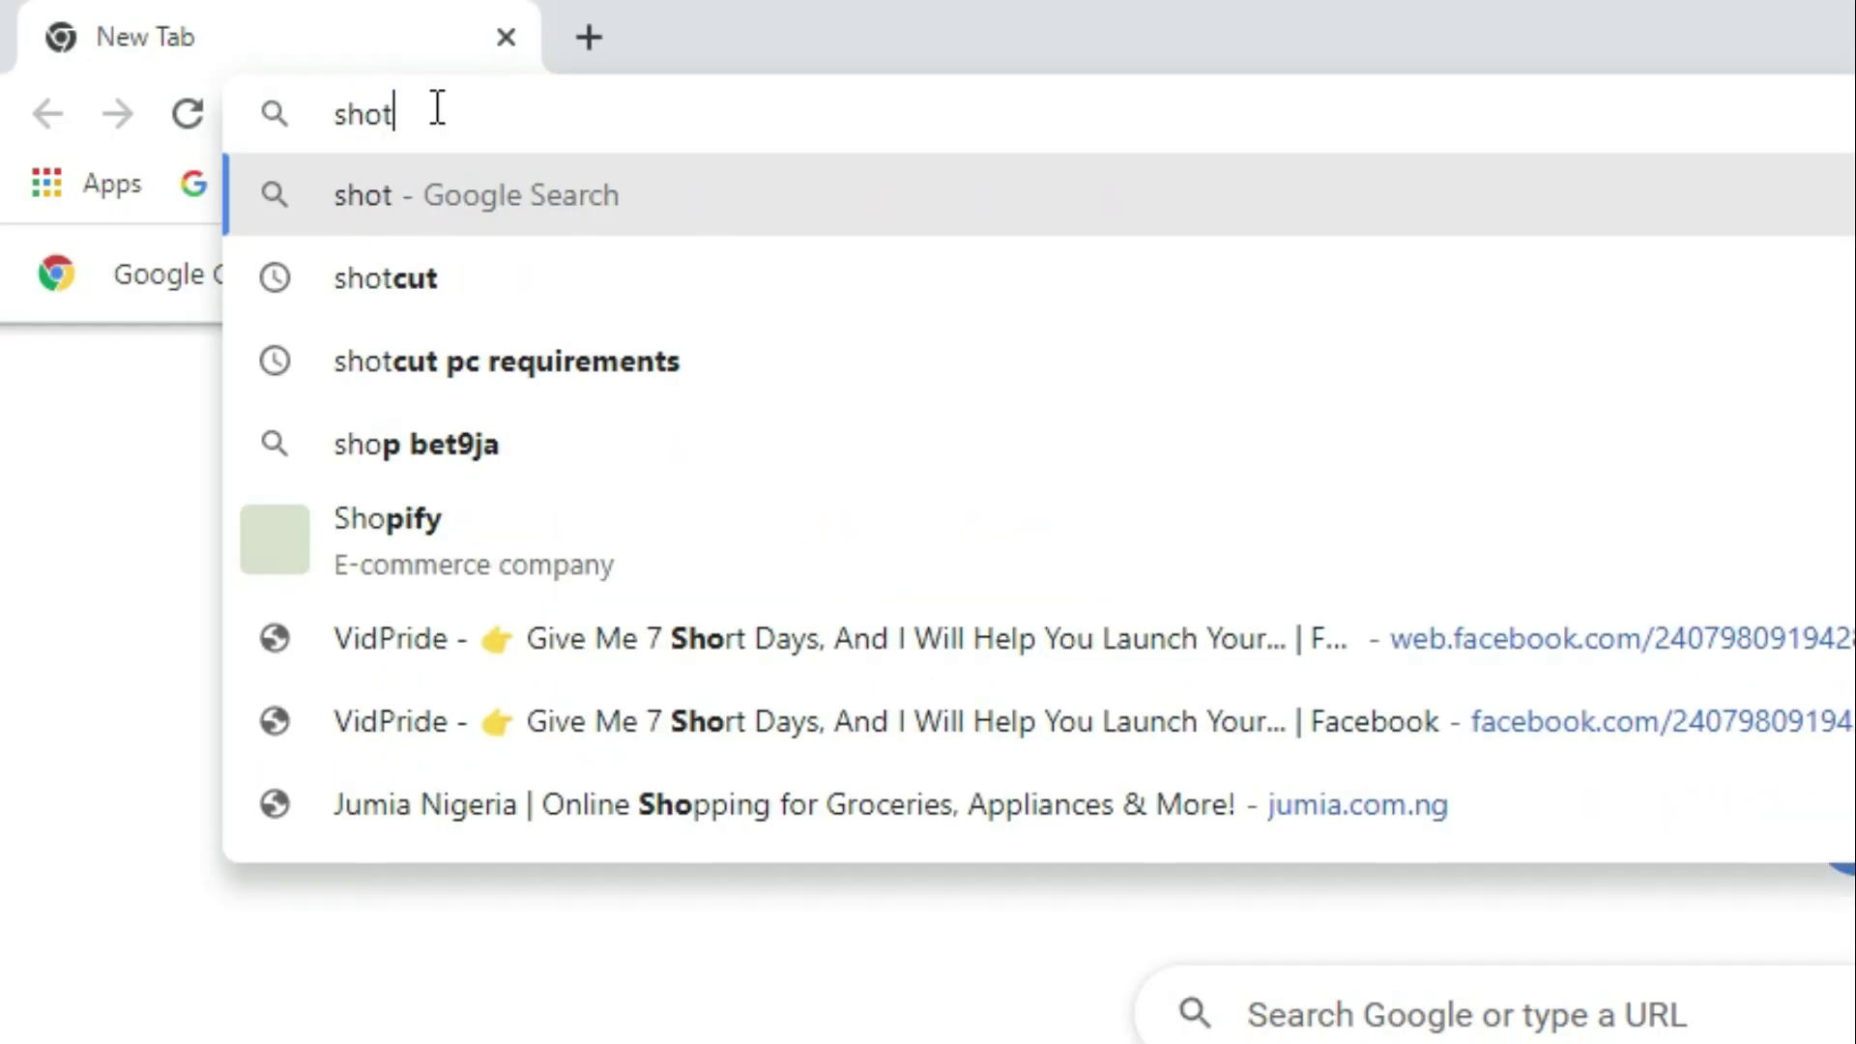
key("Return")
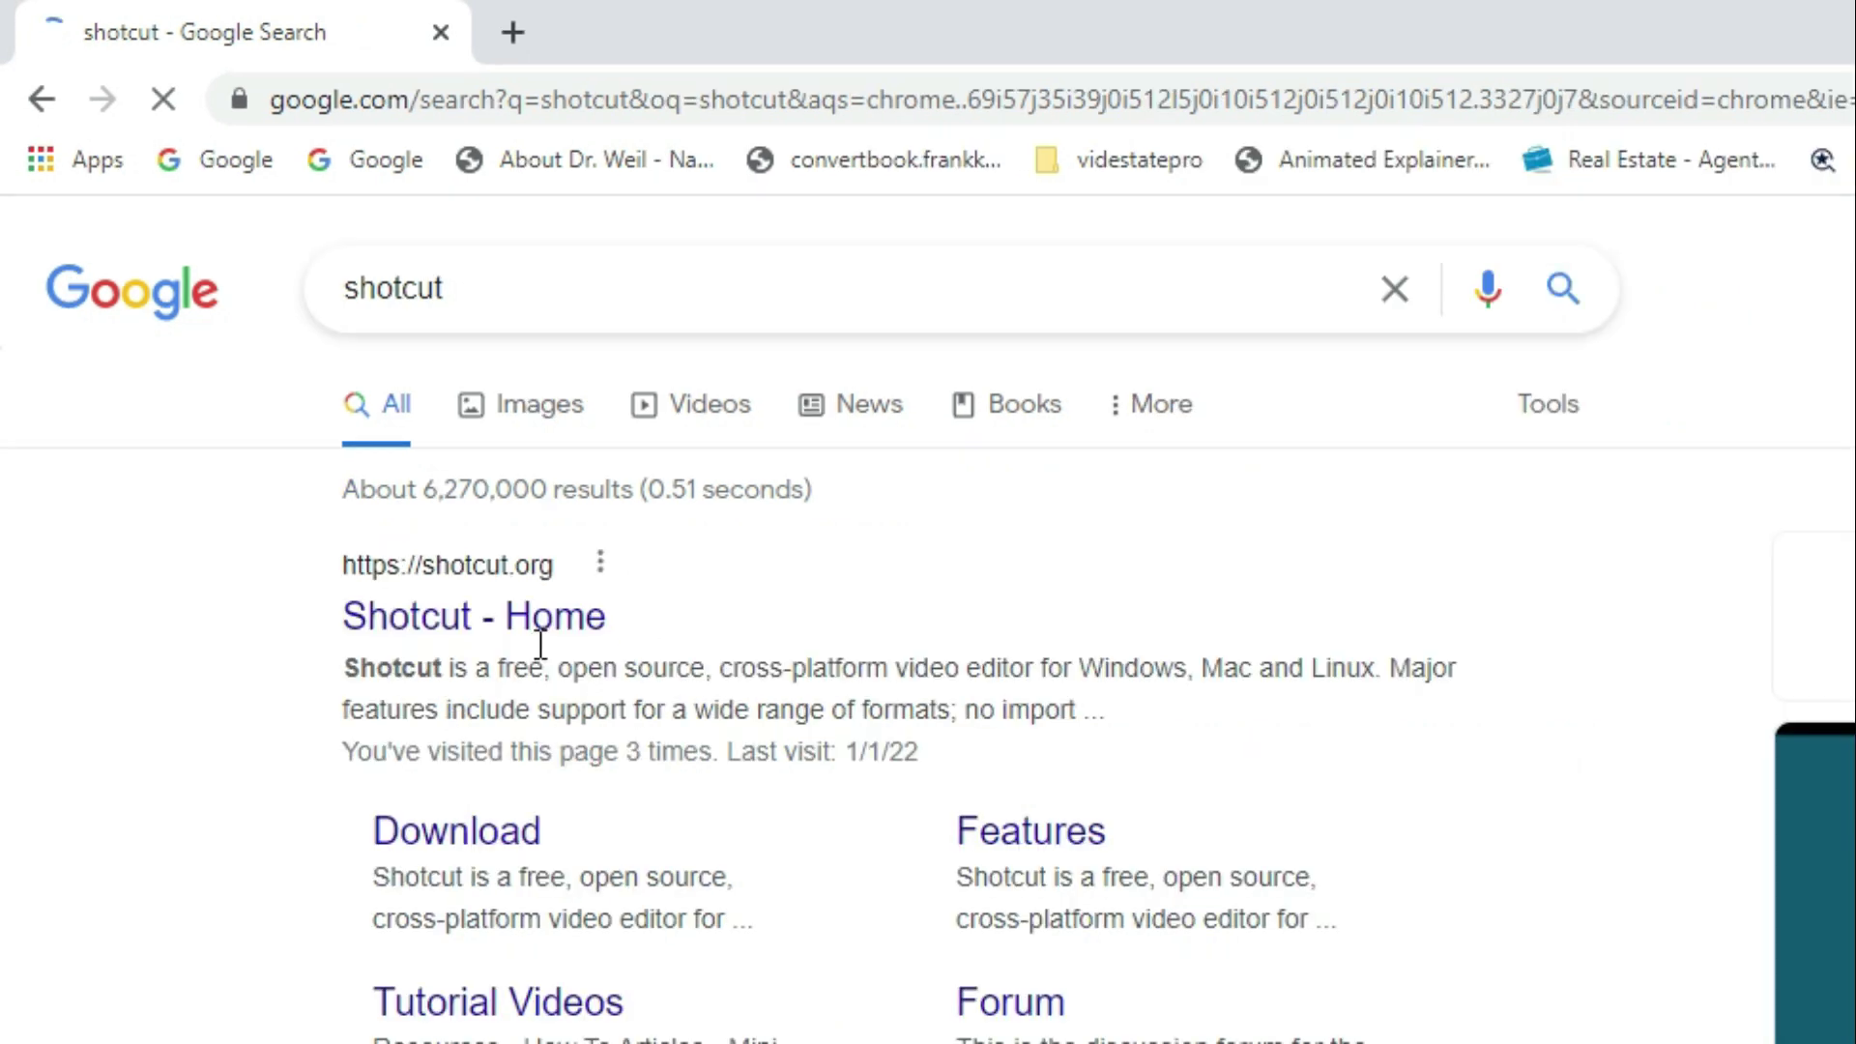
left_click(525, 624)
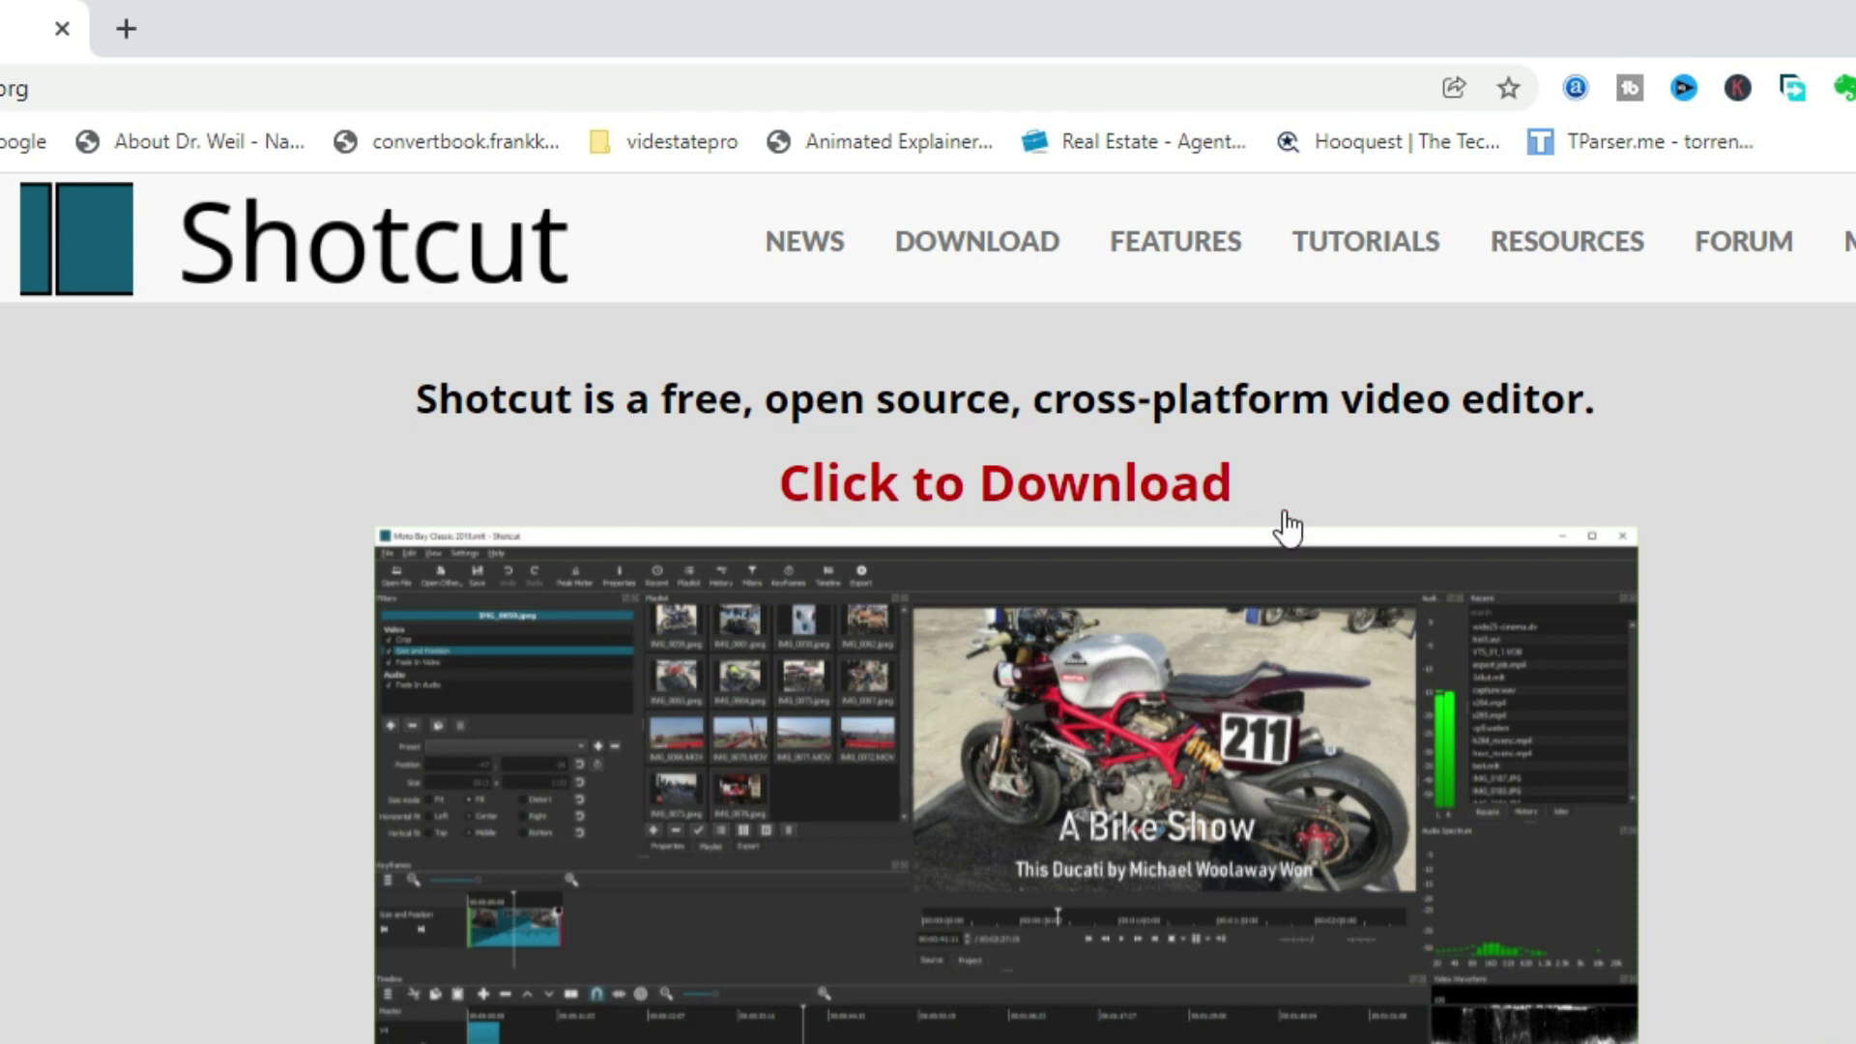
On the Shotcut download page, request the Windows installer from Site 2 (GitHub).
left_click(960, 492)
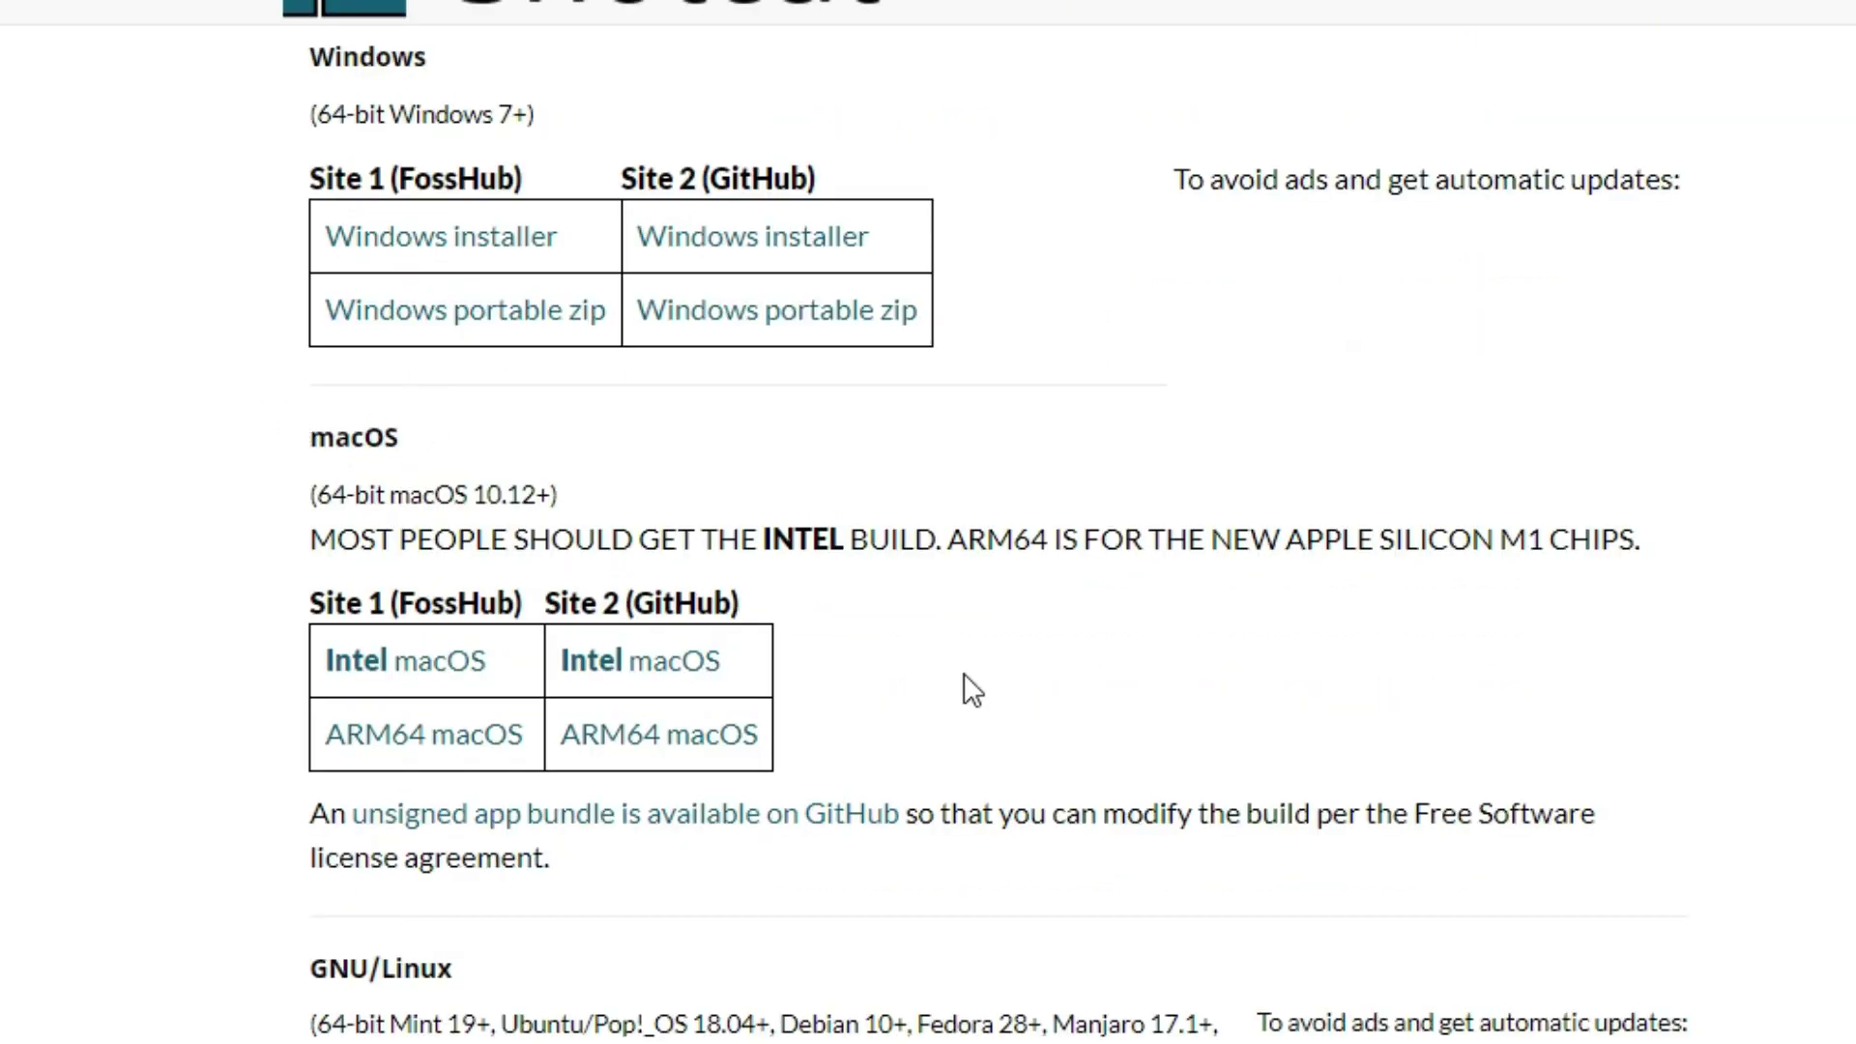
scroll(614, 609, "up", 4)
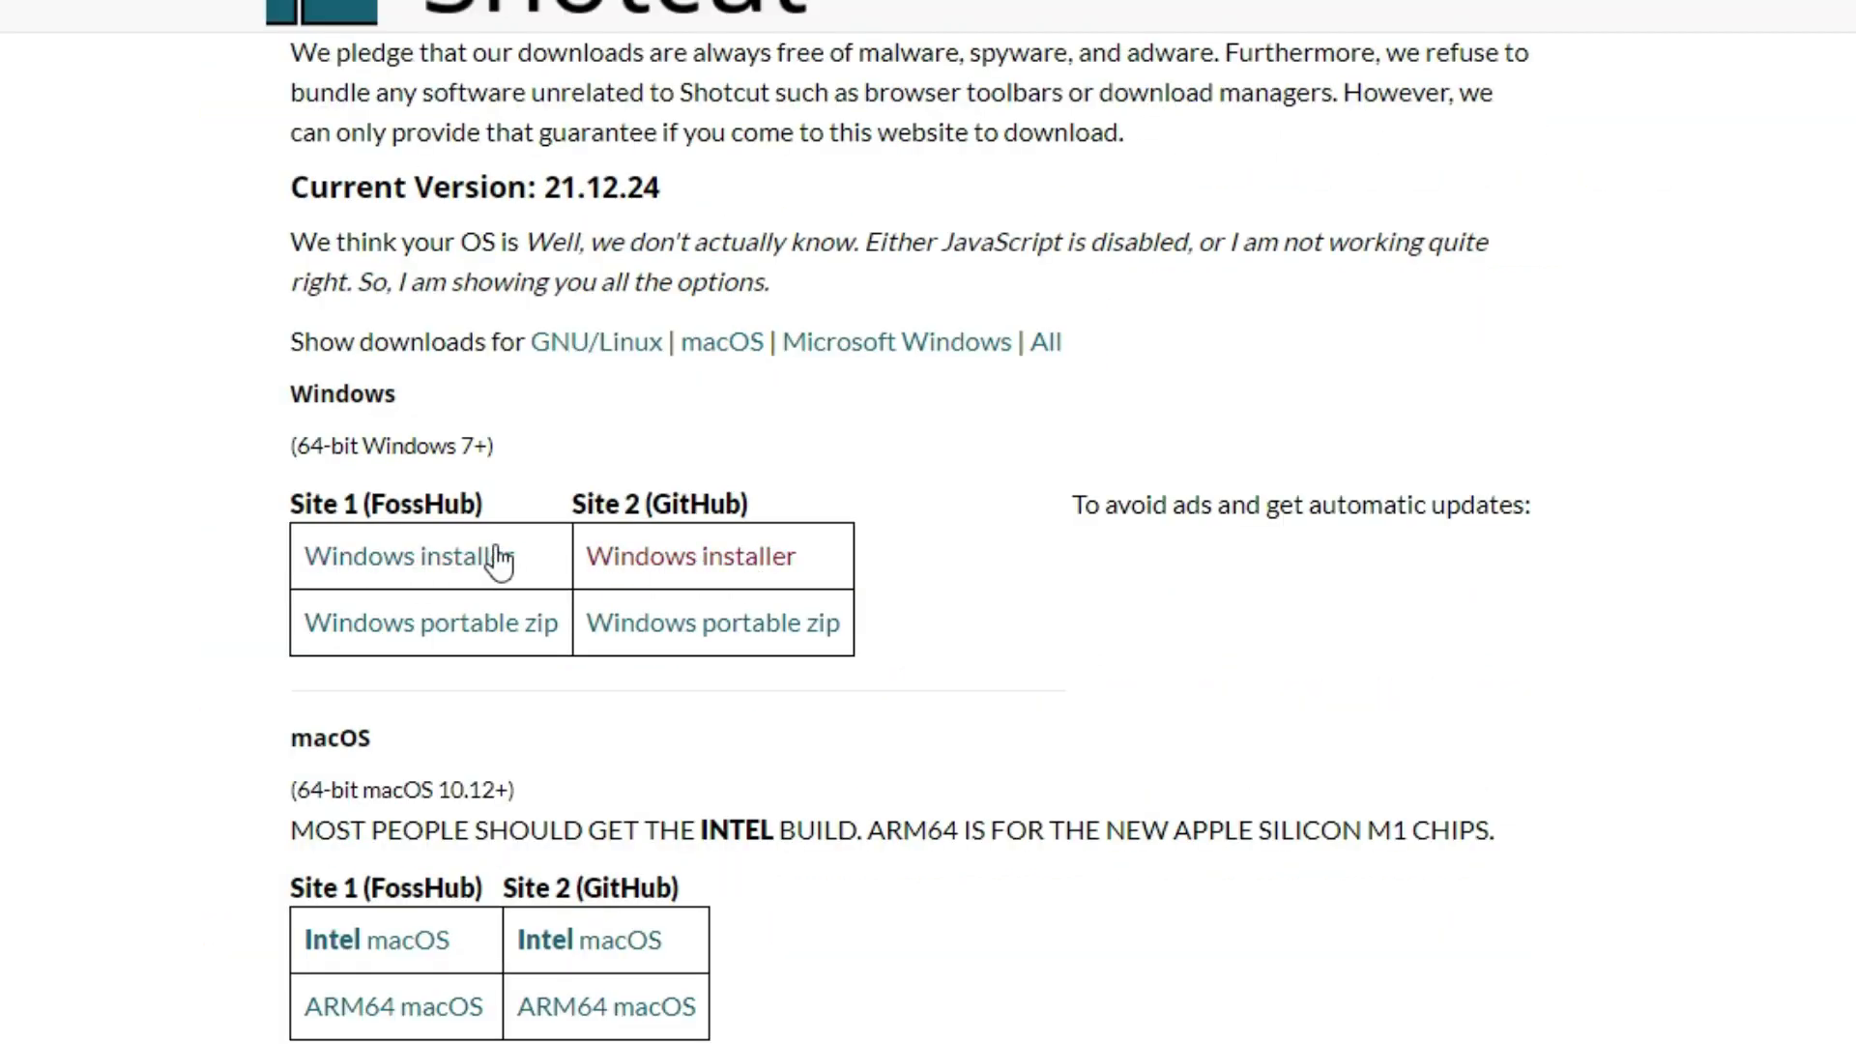
left_click(702, 561)
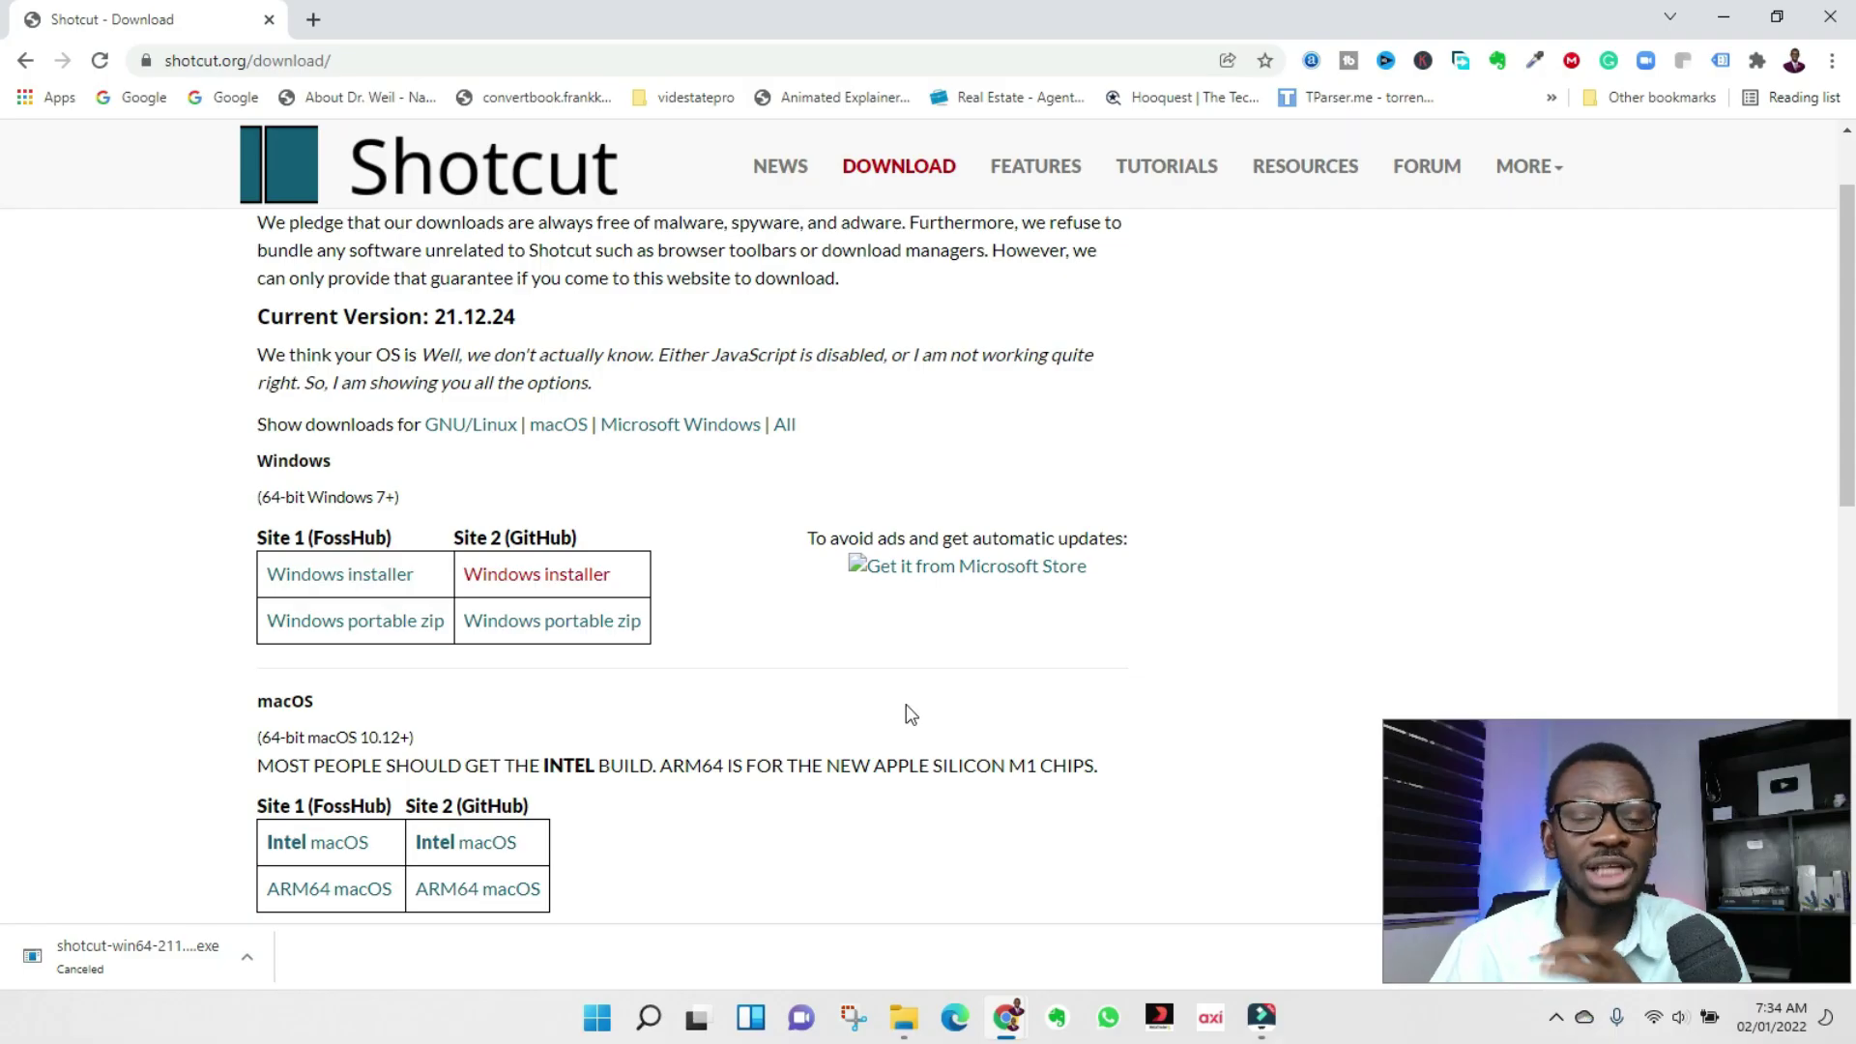
Run shotcut-win64-211224 from Downloads and install Shotcut with a desktop shortcut.
left_click(1724, 19)
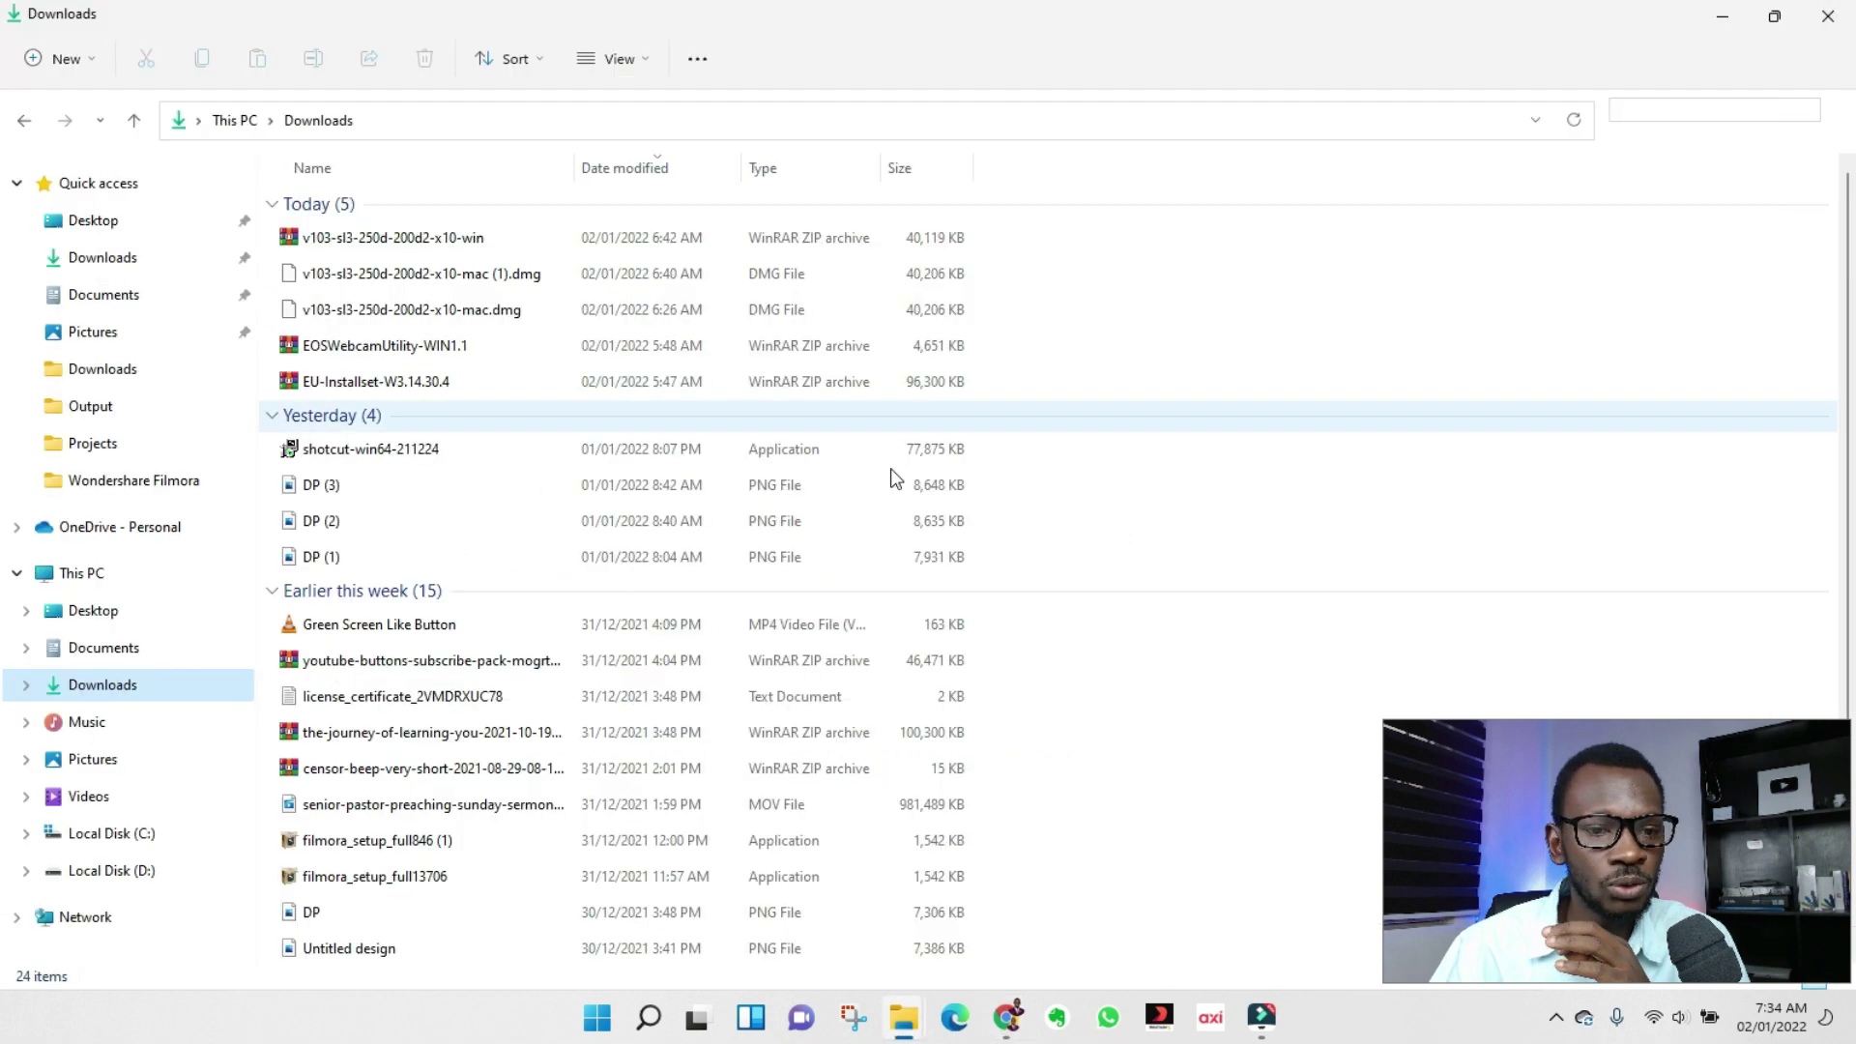
left_click(404, 452)
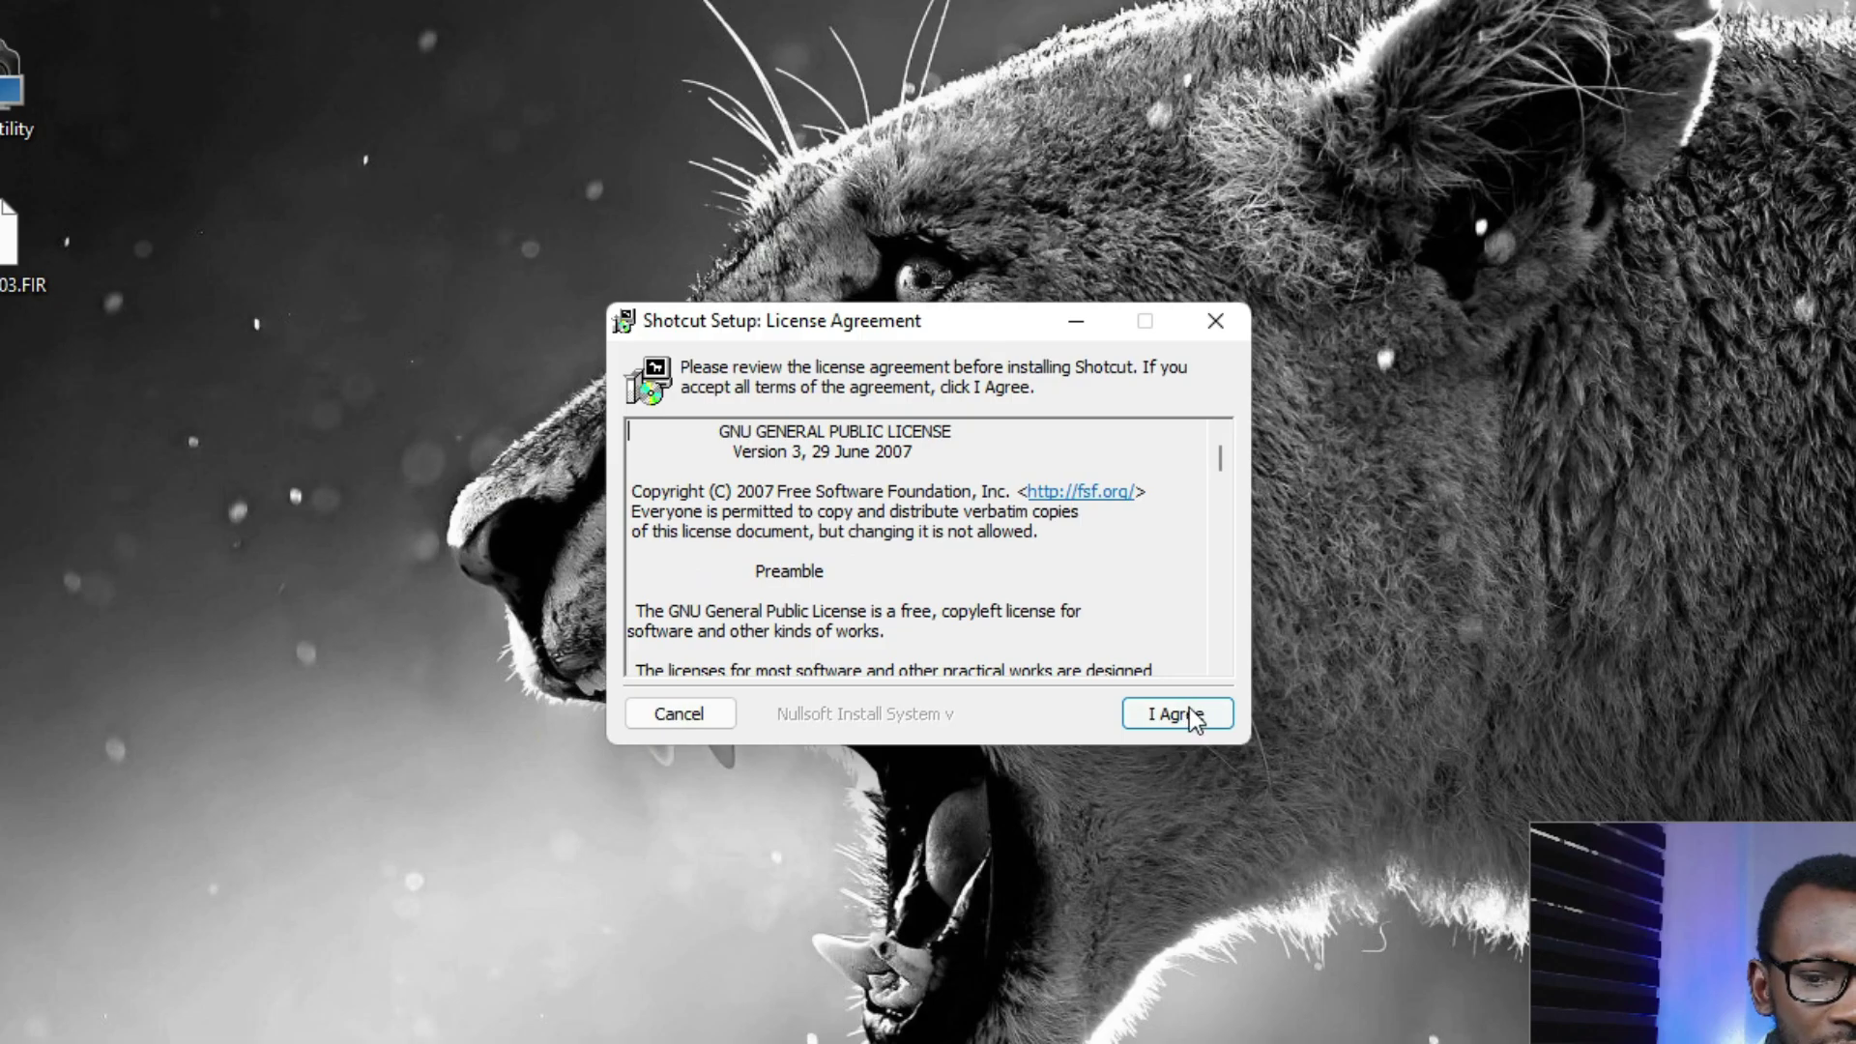
left_click(1173, 712)
left_click(1187, 766)
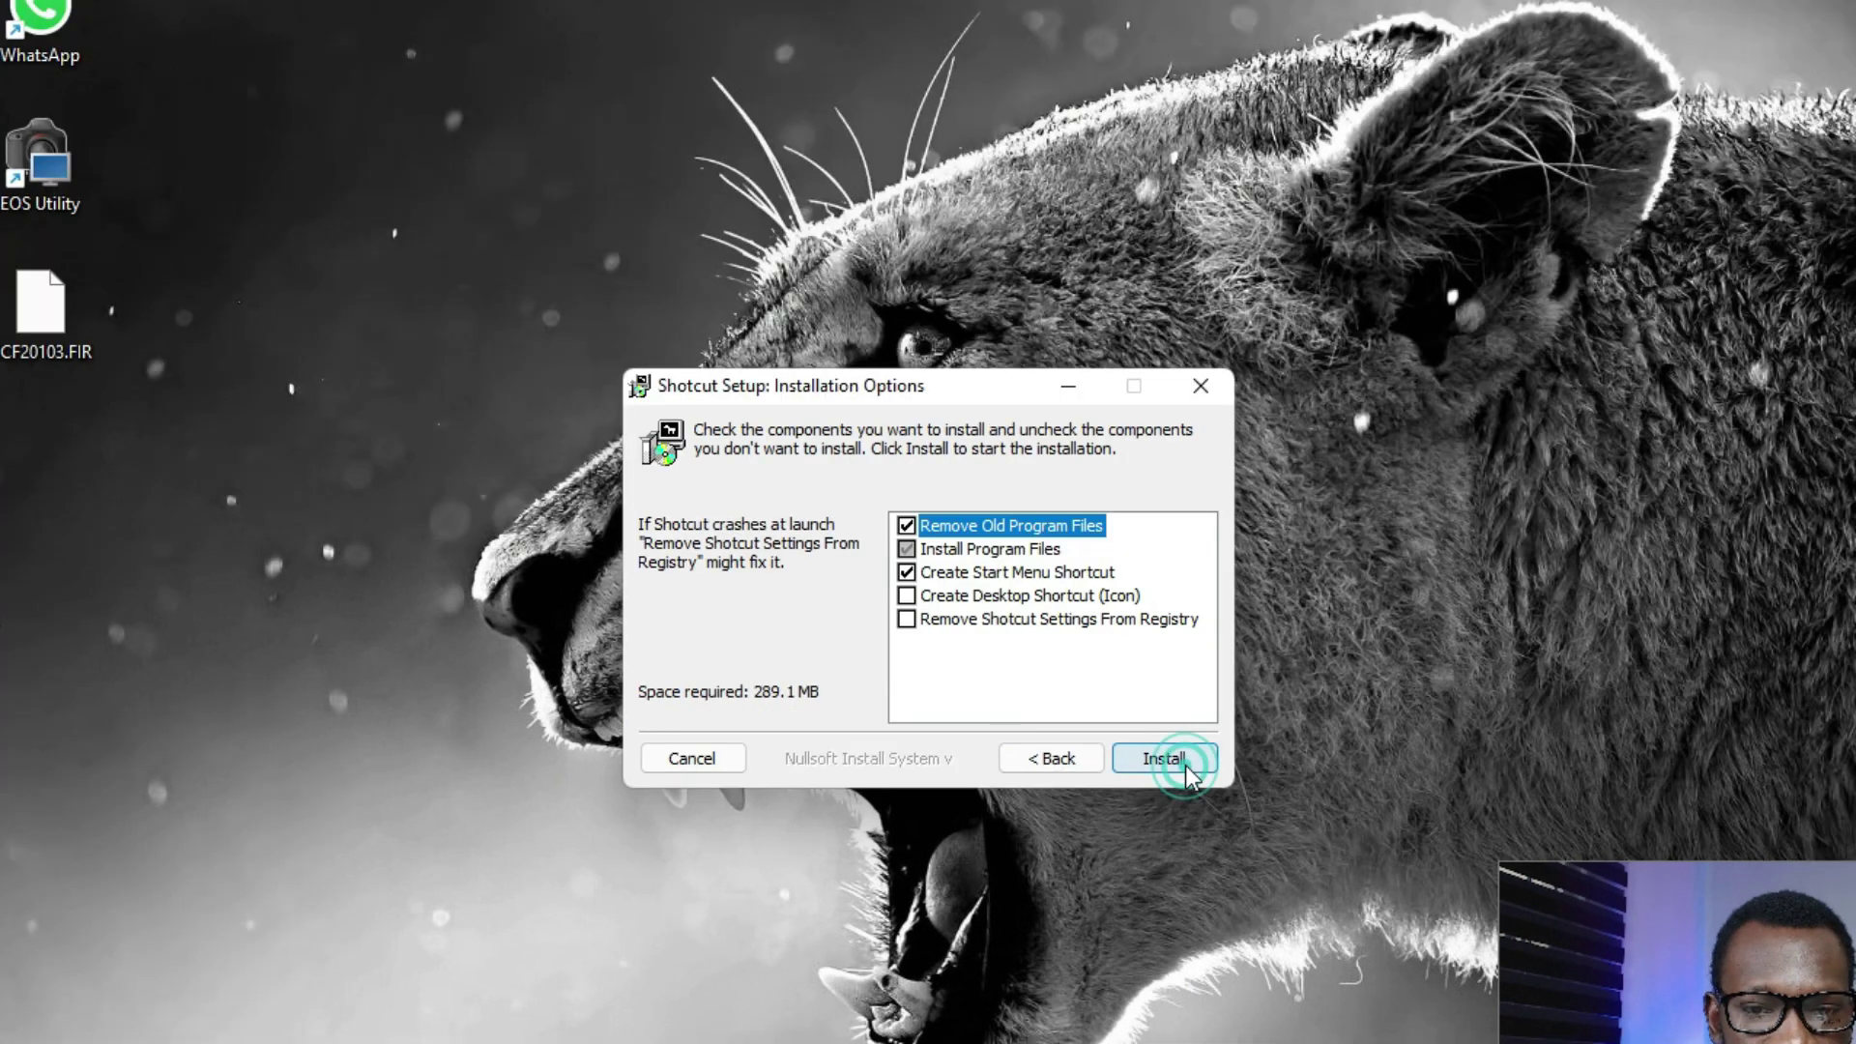
left_click(967, 588)
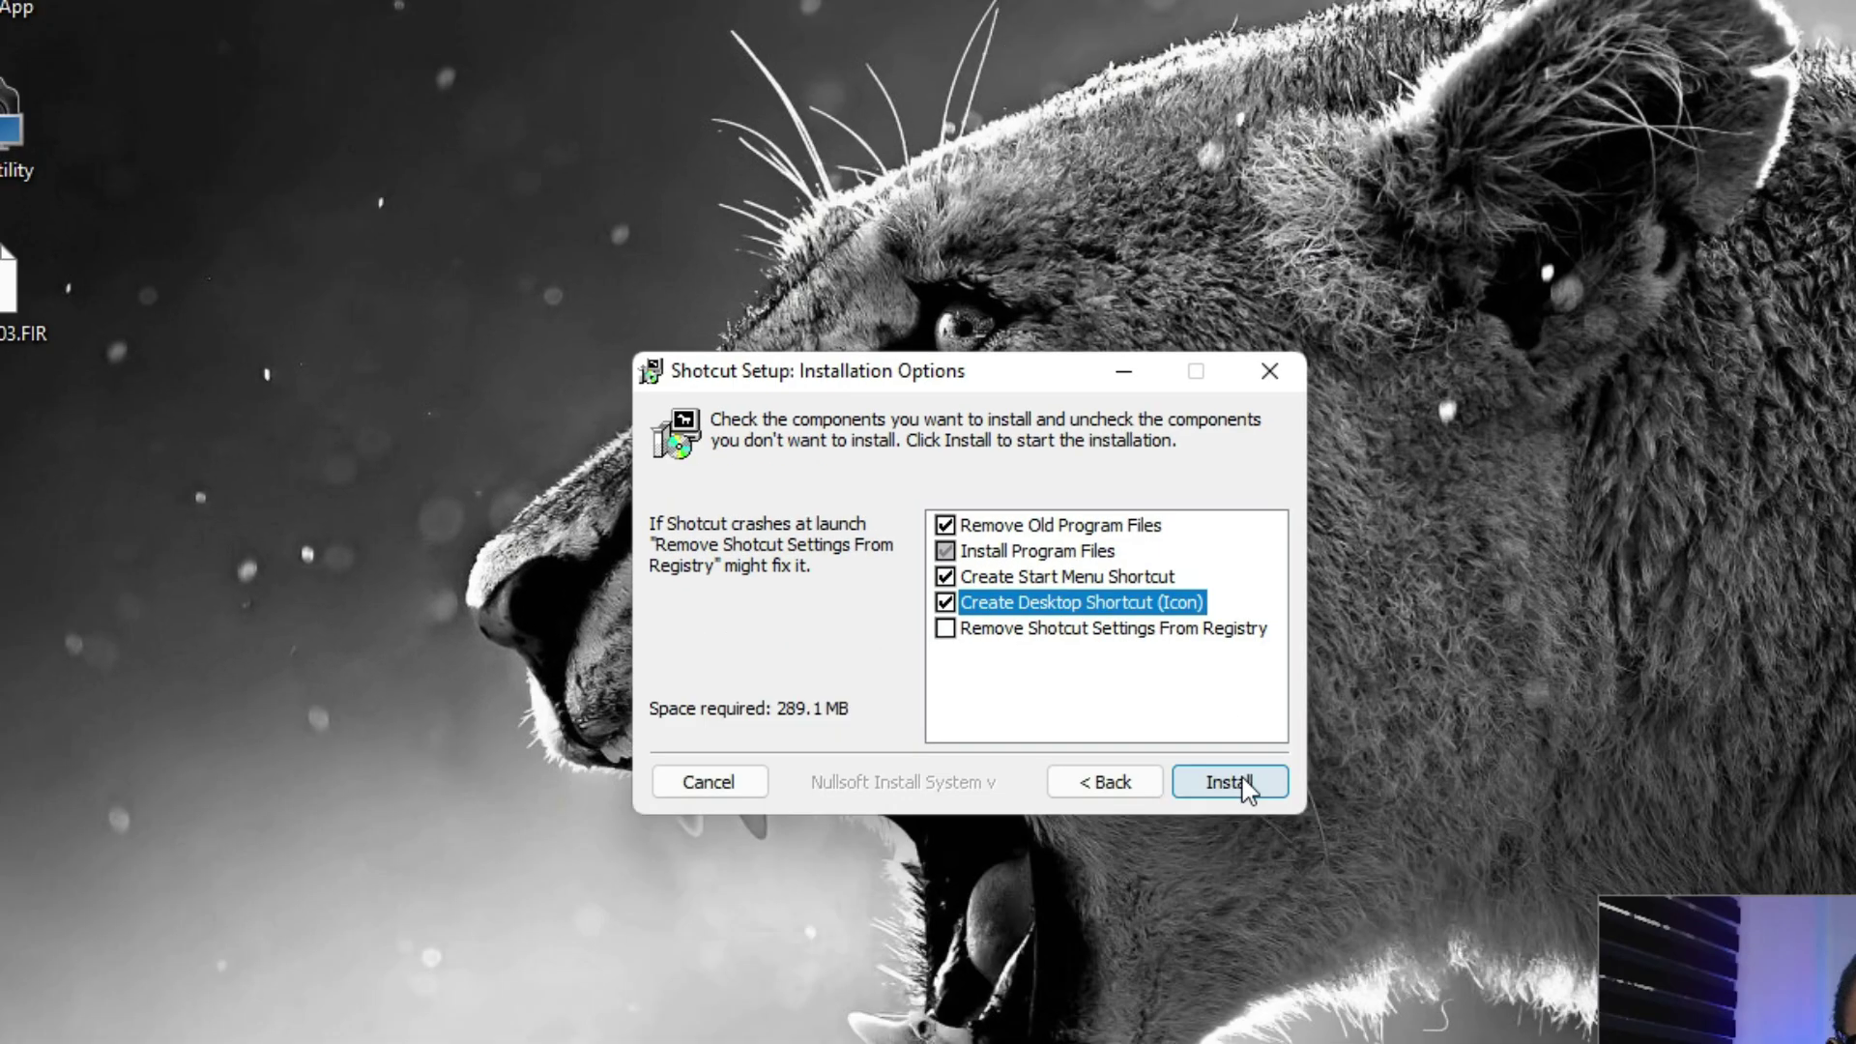
left_click(1191, 725)
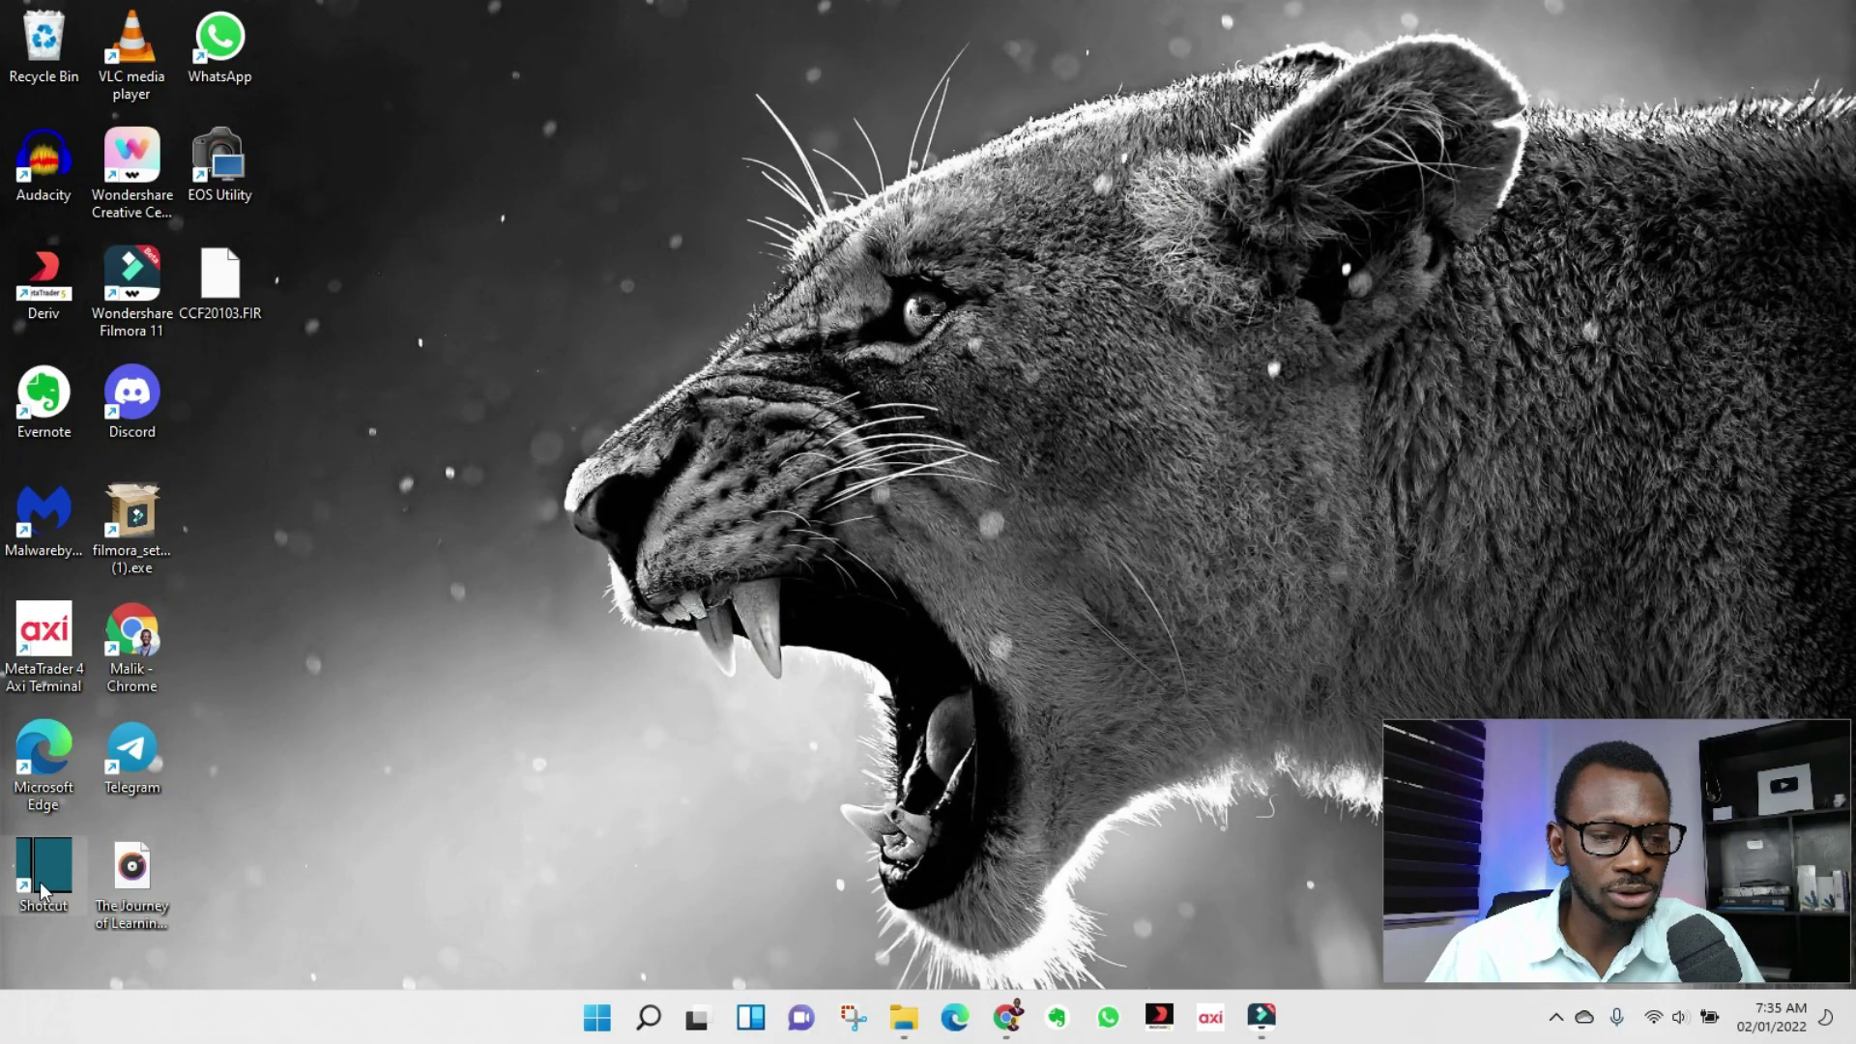
Place the Shotcut desktop icon beside the lion's eye and launch Shotcut from it.
left_click_drag(43, 882, 833, 329)
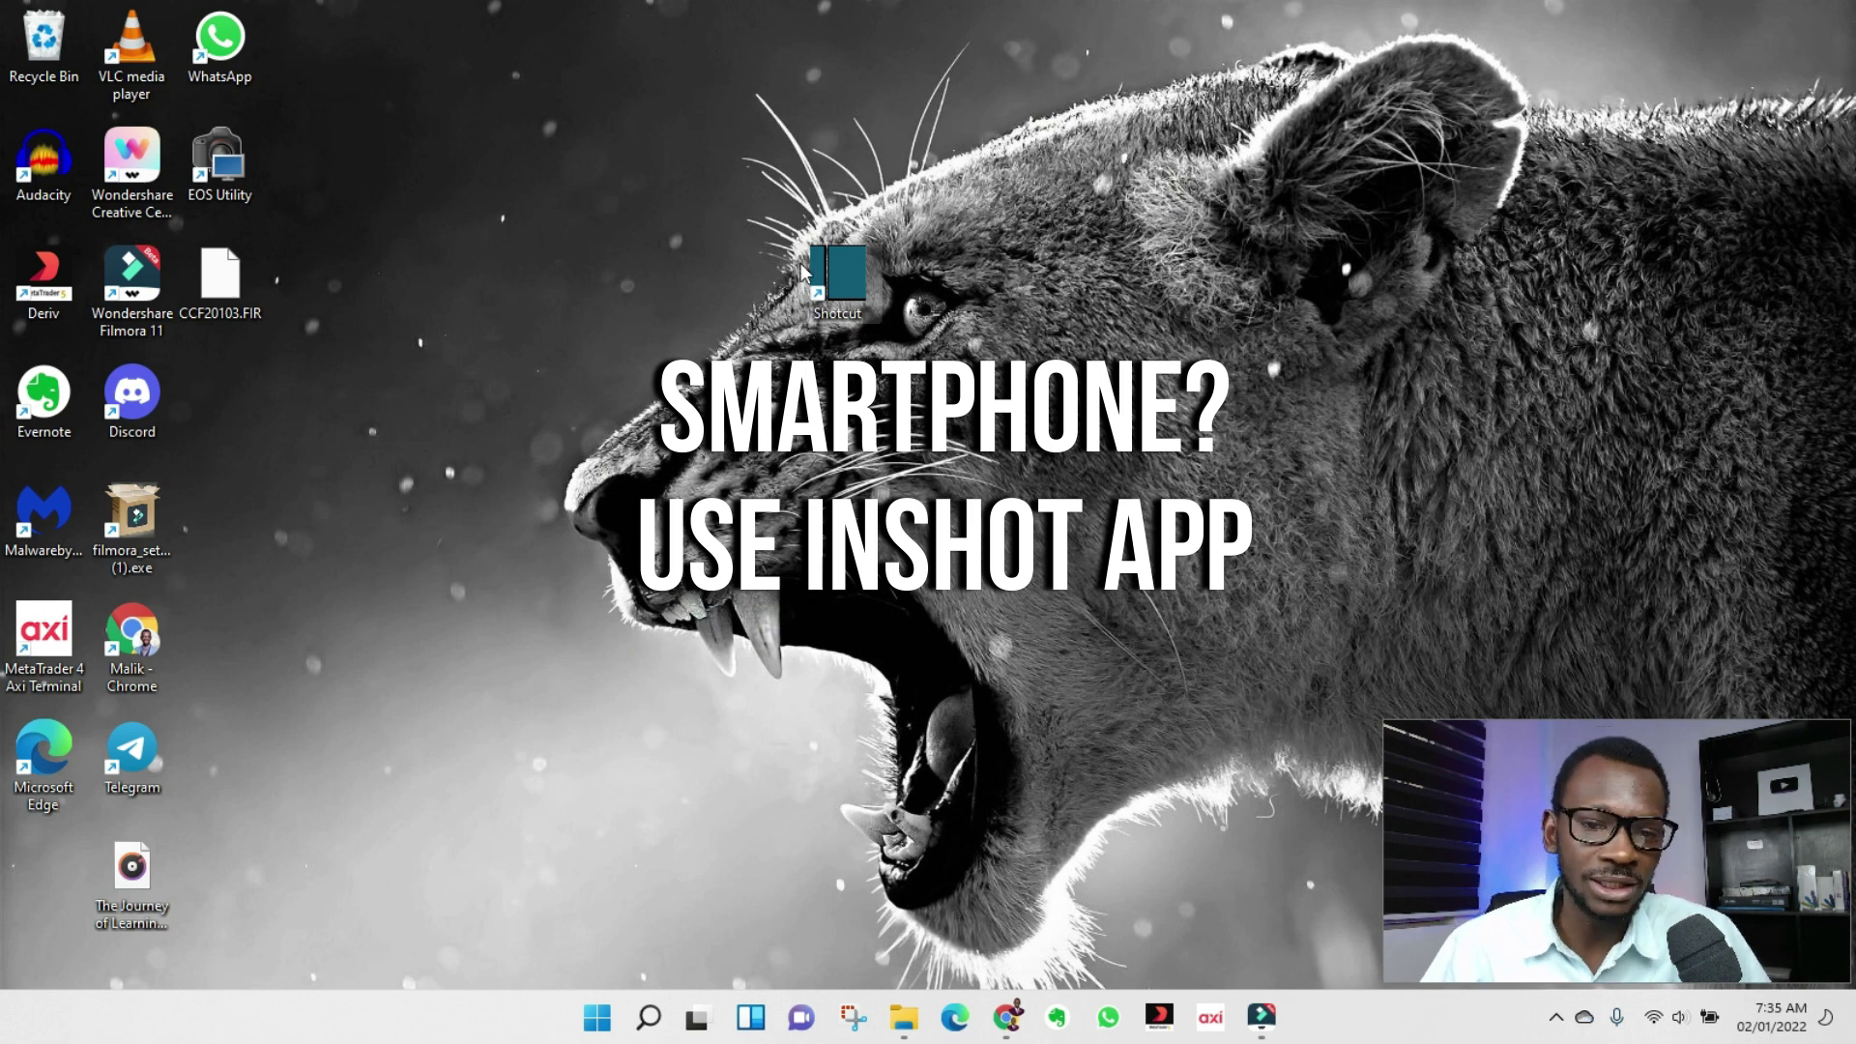
double_click(865, 307)
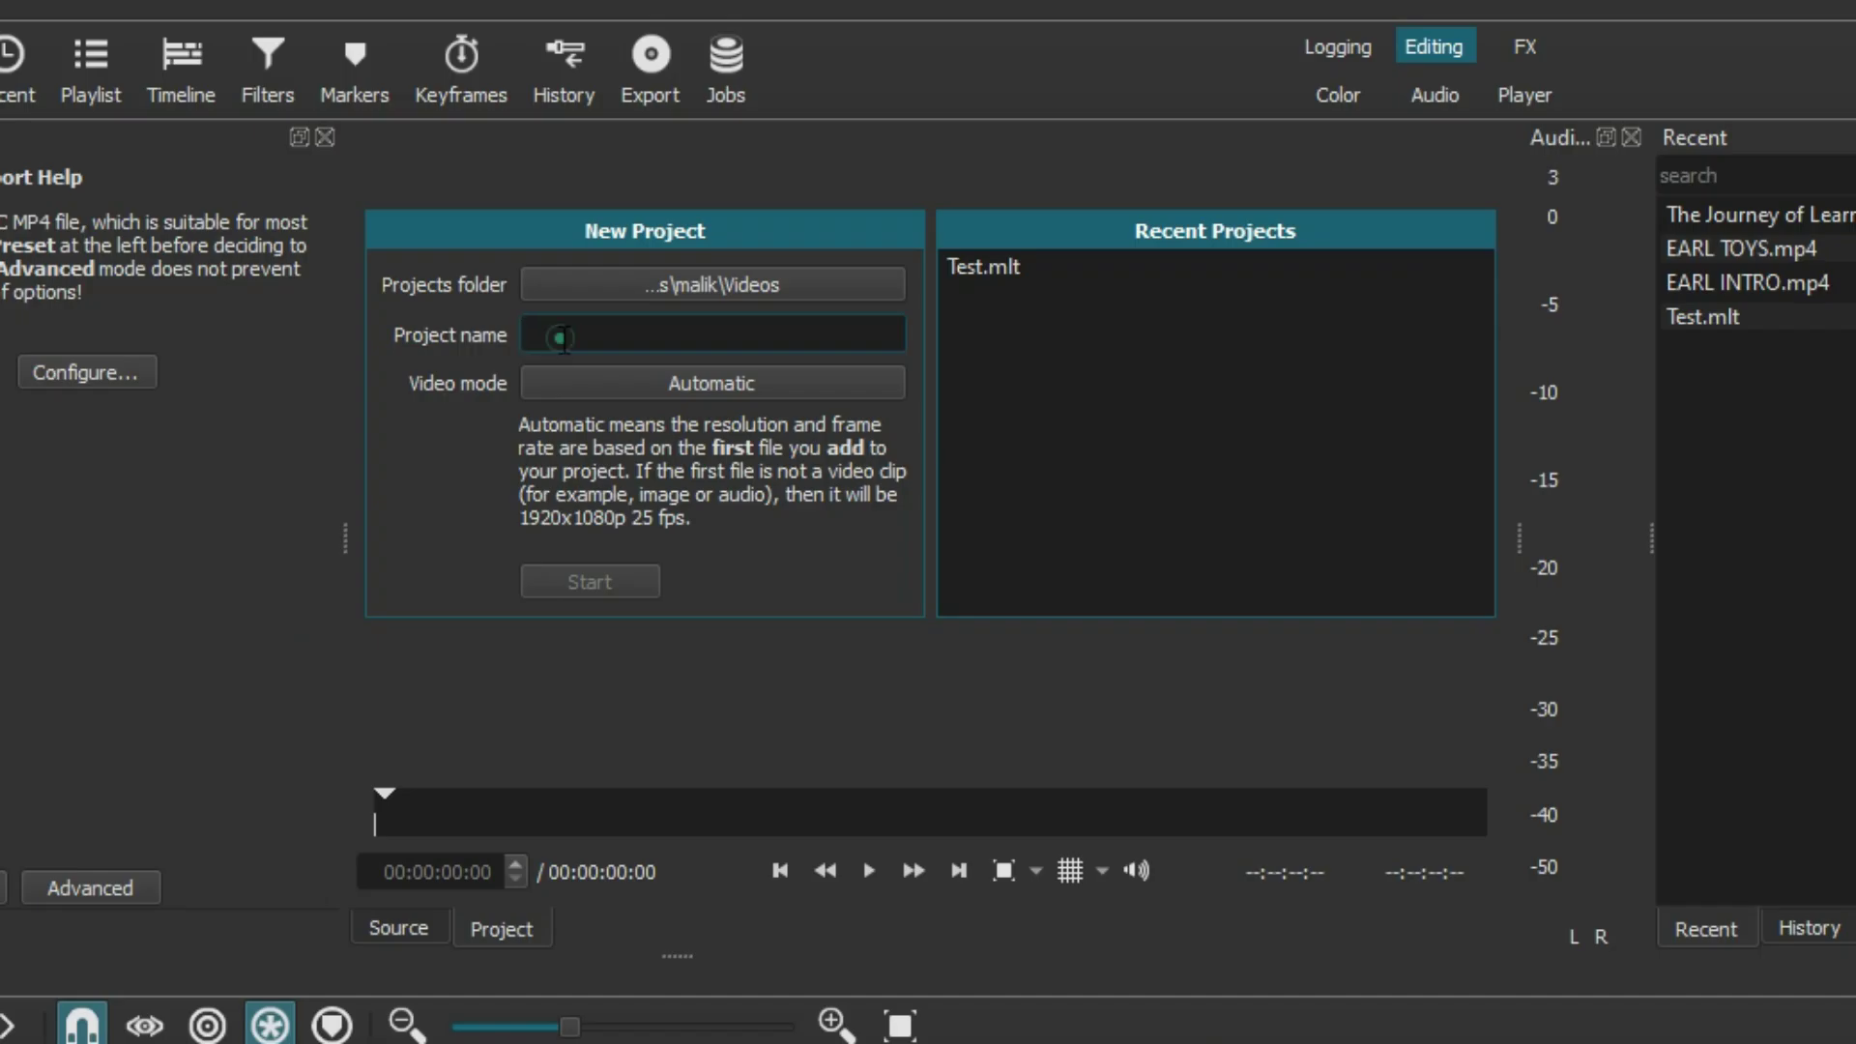
Start a new project named VIDPRIDE from the New Project form.
type("VIDPRIDE")
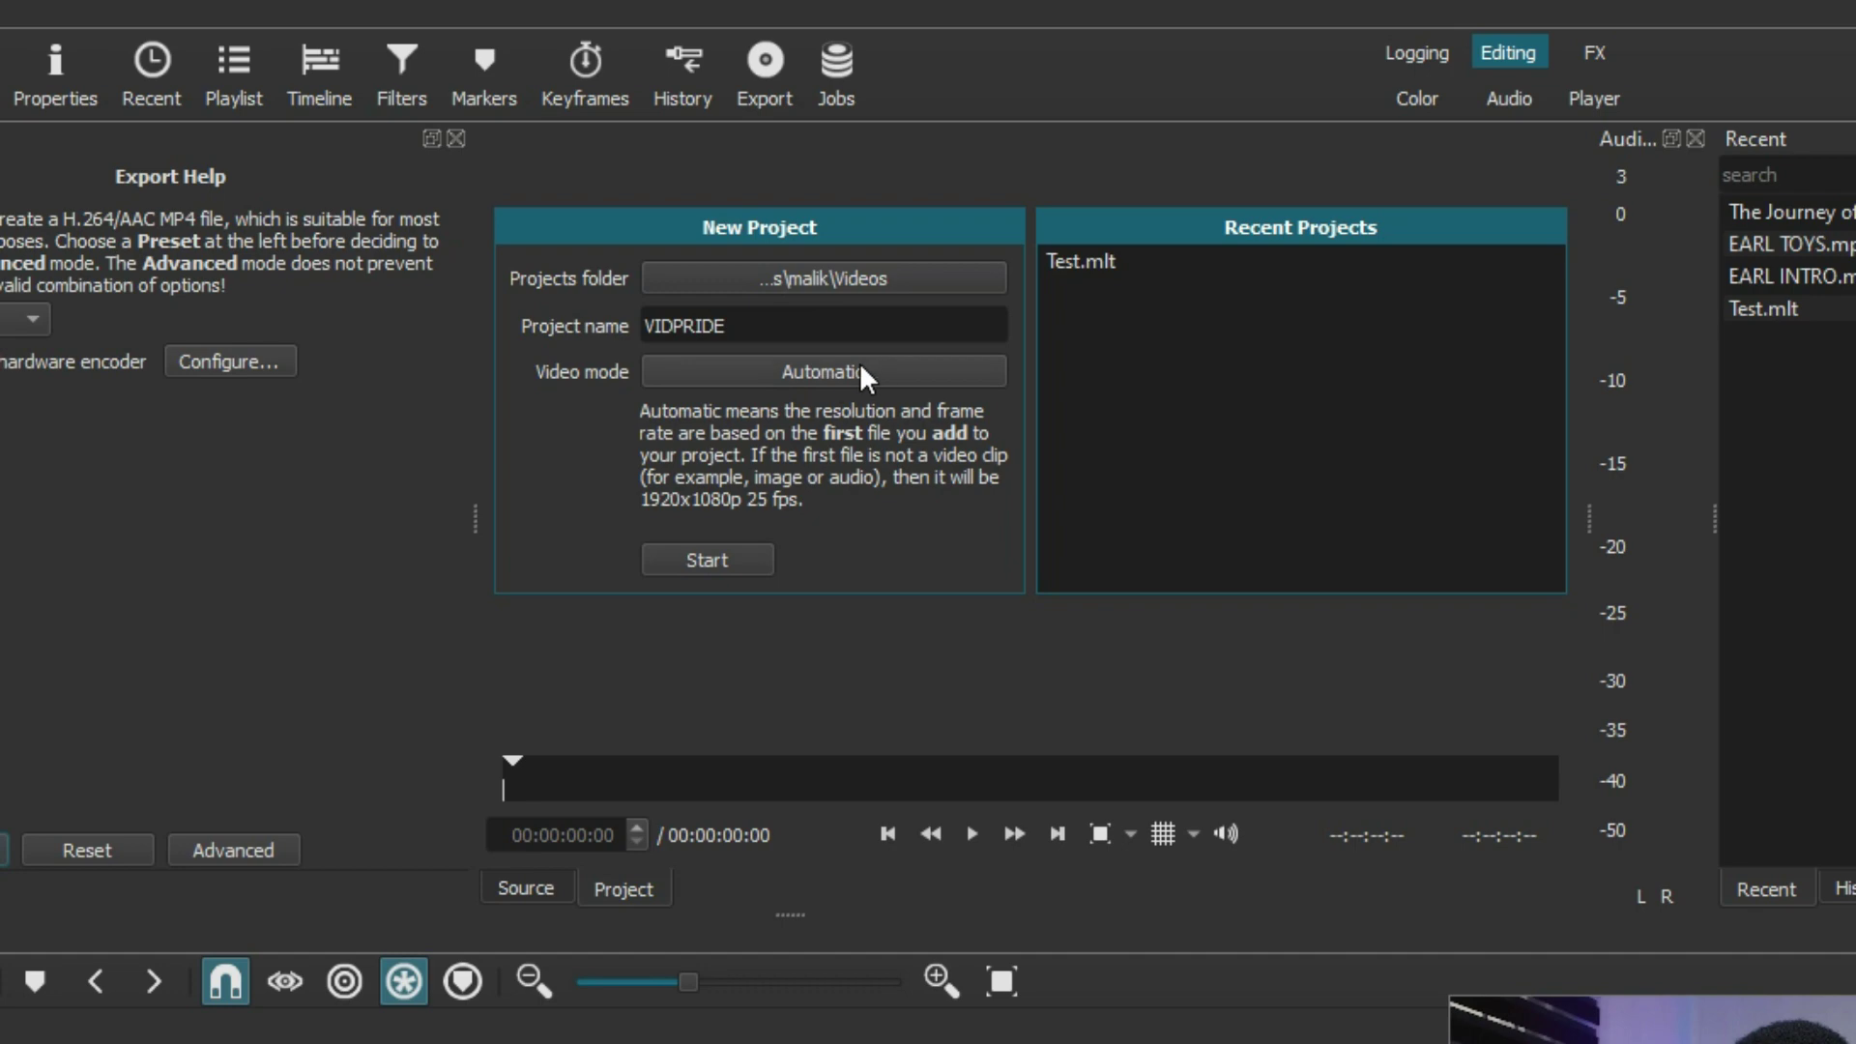
left_click(720, 565)
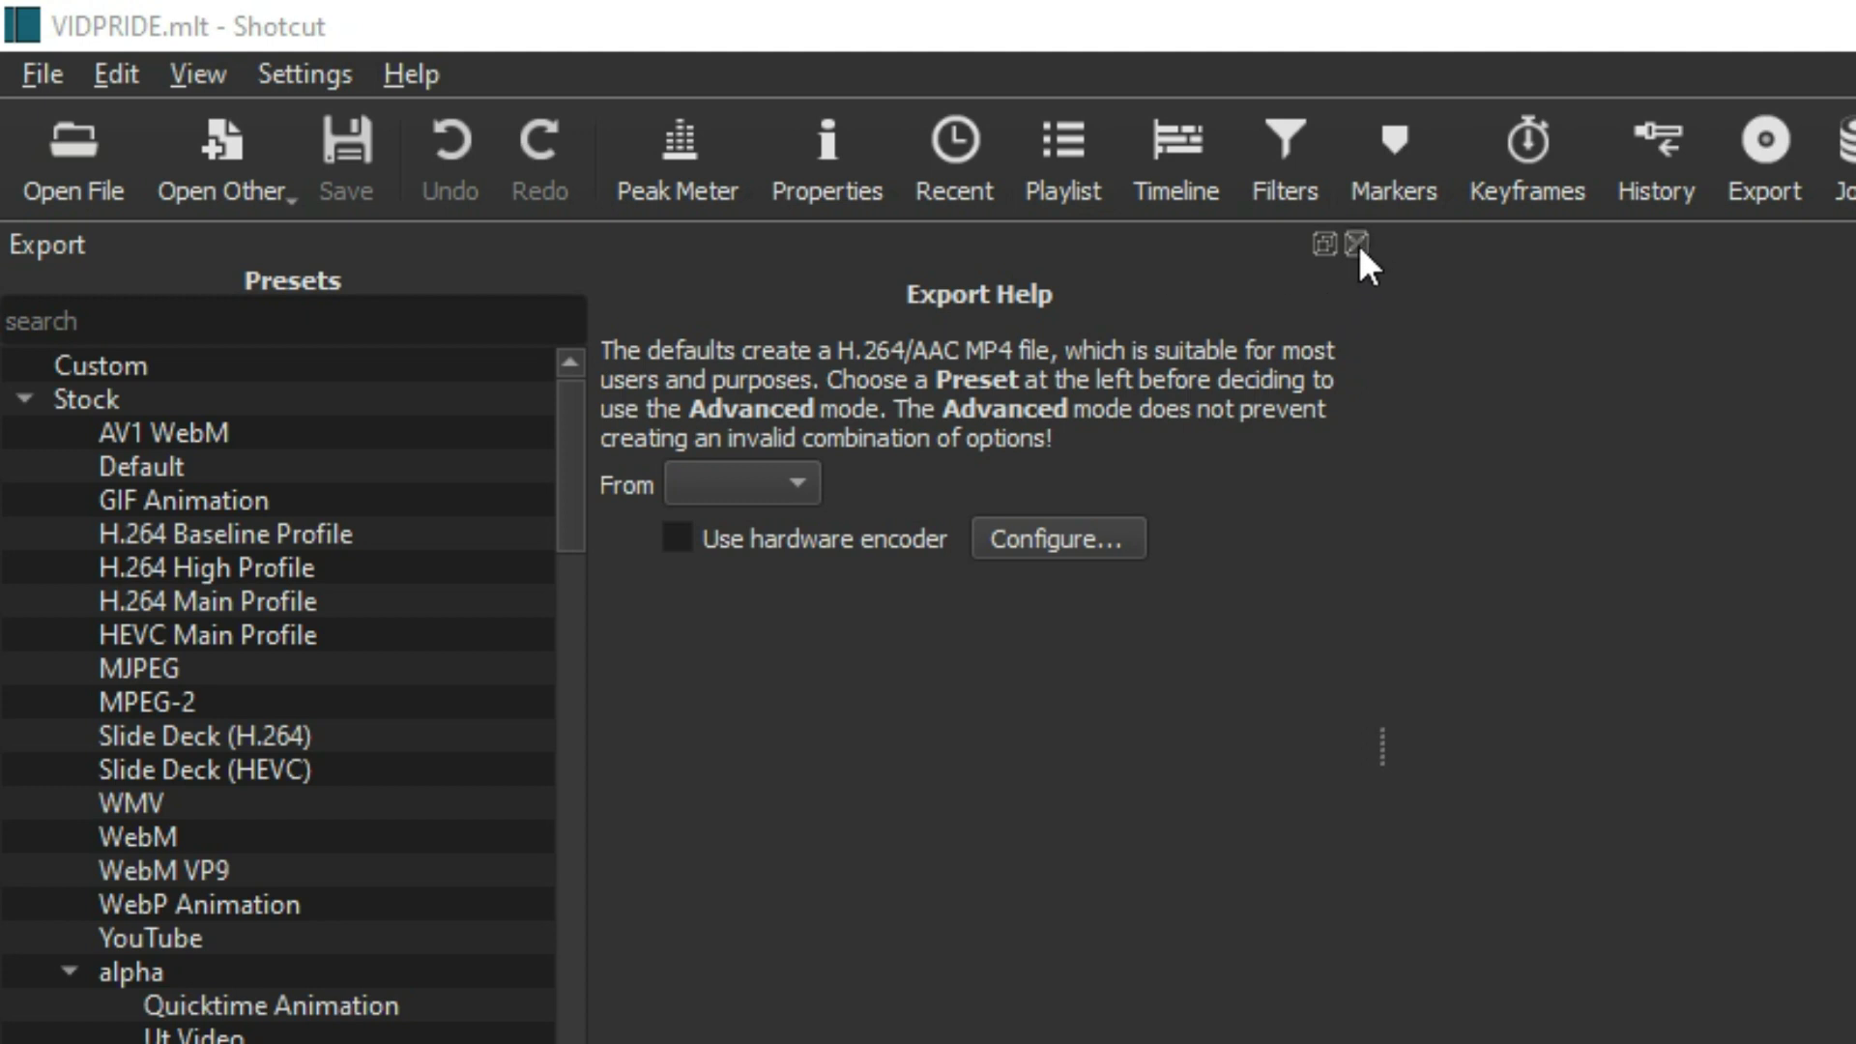
Close the Export panel, show the Playlist, and open the YOUTUBE.mlt project.
left_click(1358, 243)
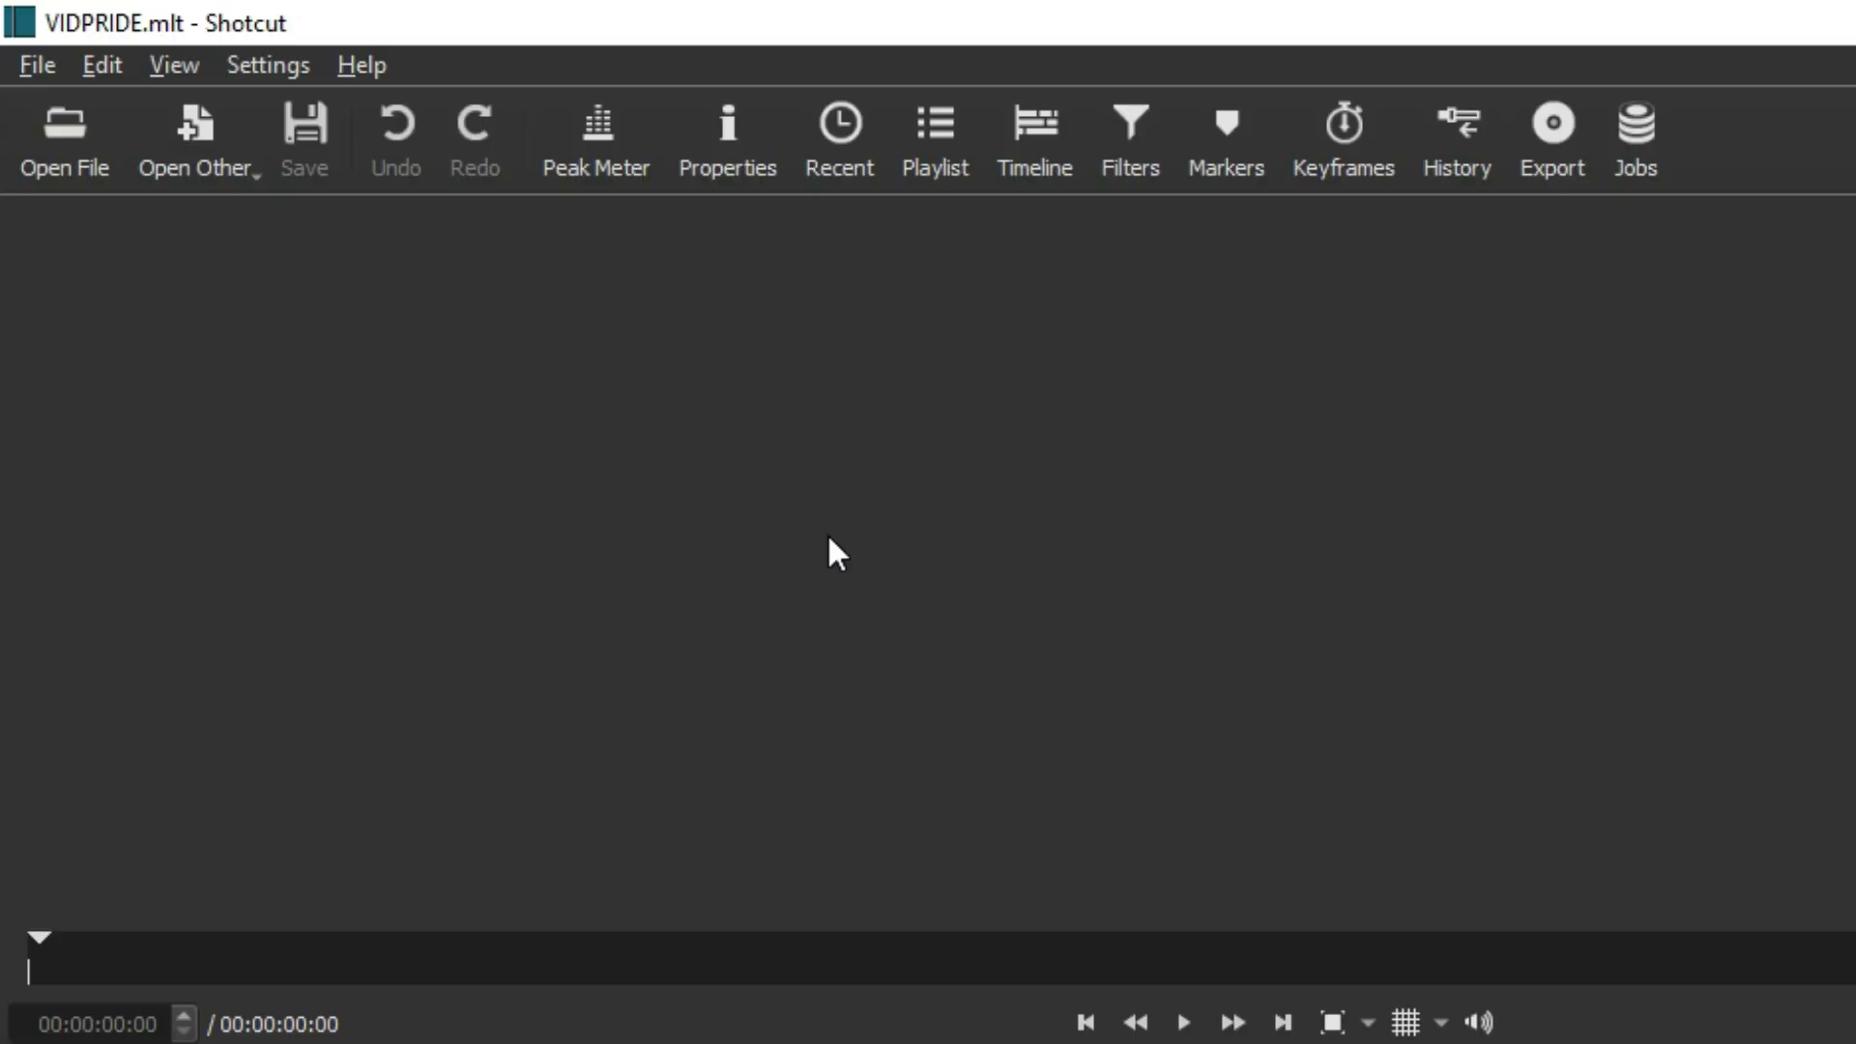
left_click(942, 160)
left_click(43, 97)
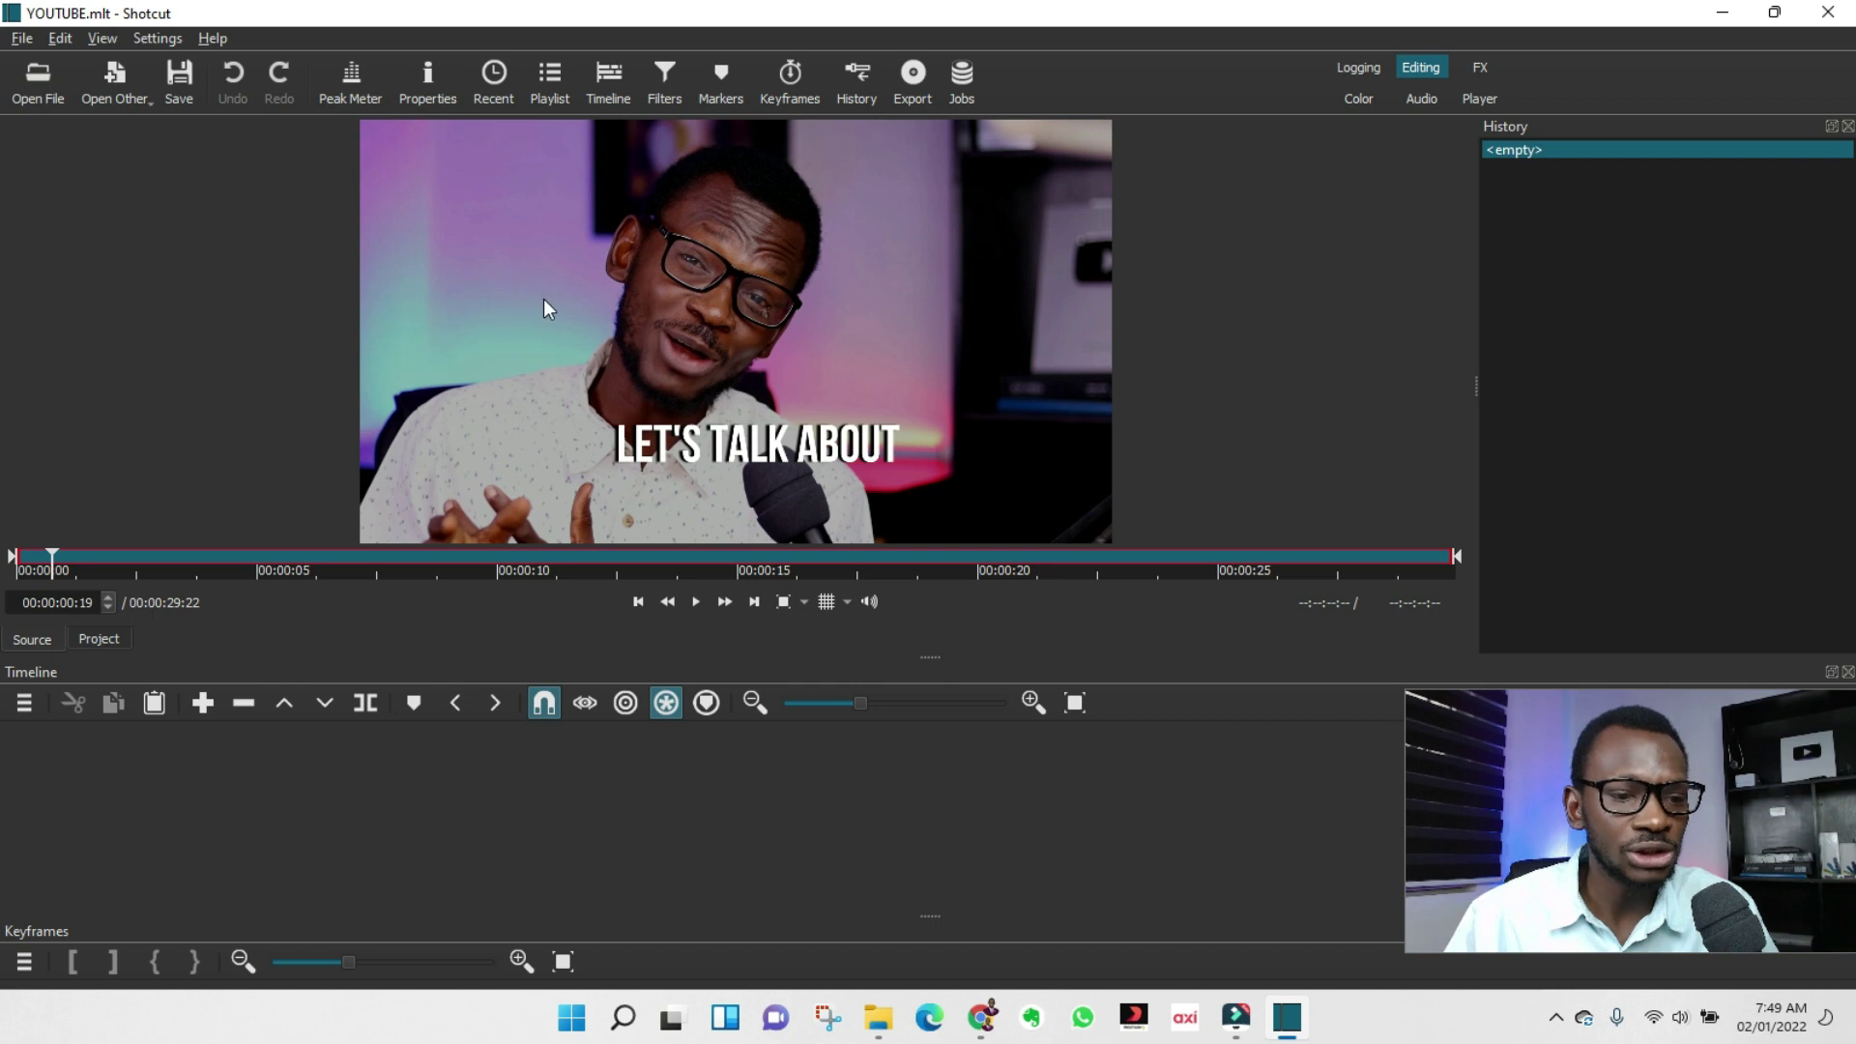
Drop EARL INTRO.mp4 onto track V1 and zoom the timeline to fit the whole clip.
left_click_drag(548, 304, 15, 749)
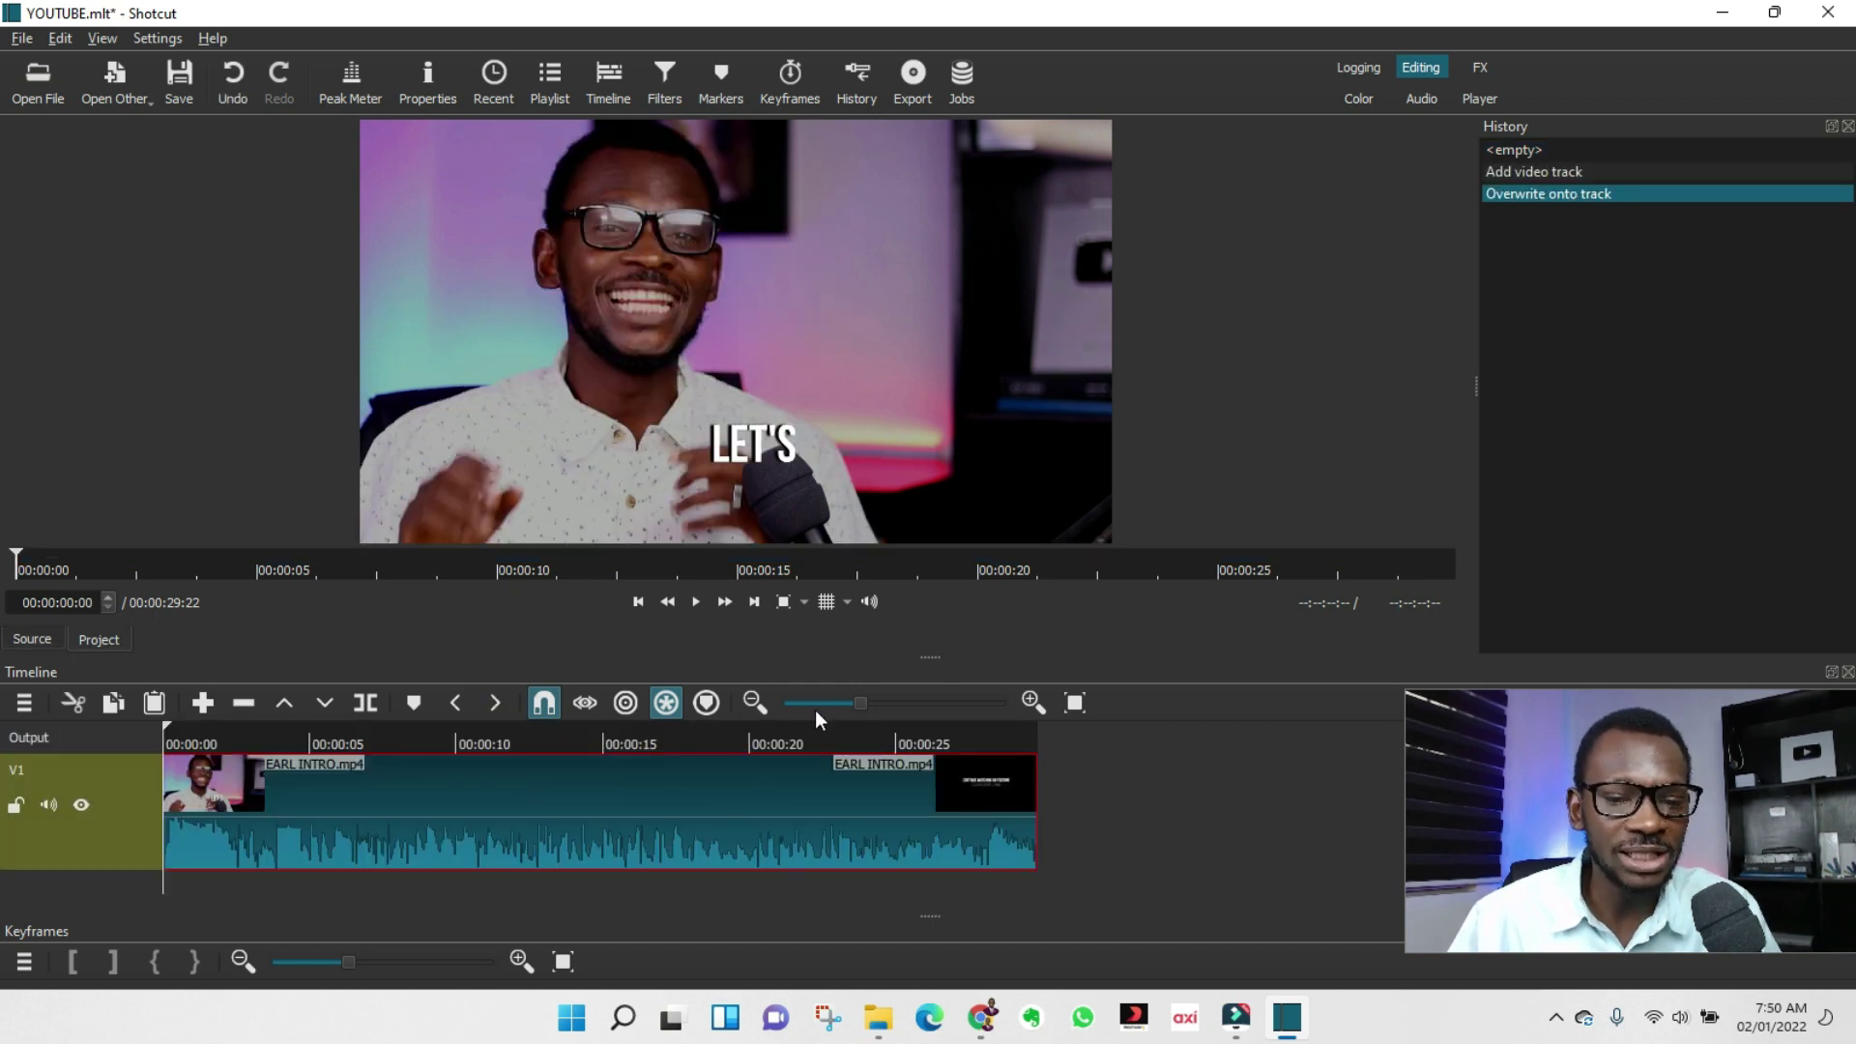
mouse_move(862, 704)
left_mouse_down()
mouse_move(911, 704)
mouse_move(887, 704)
left_mouse_up()
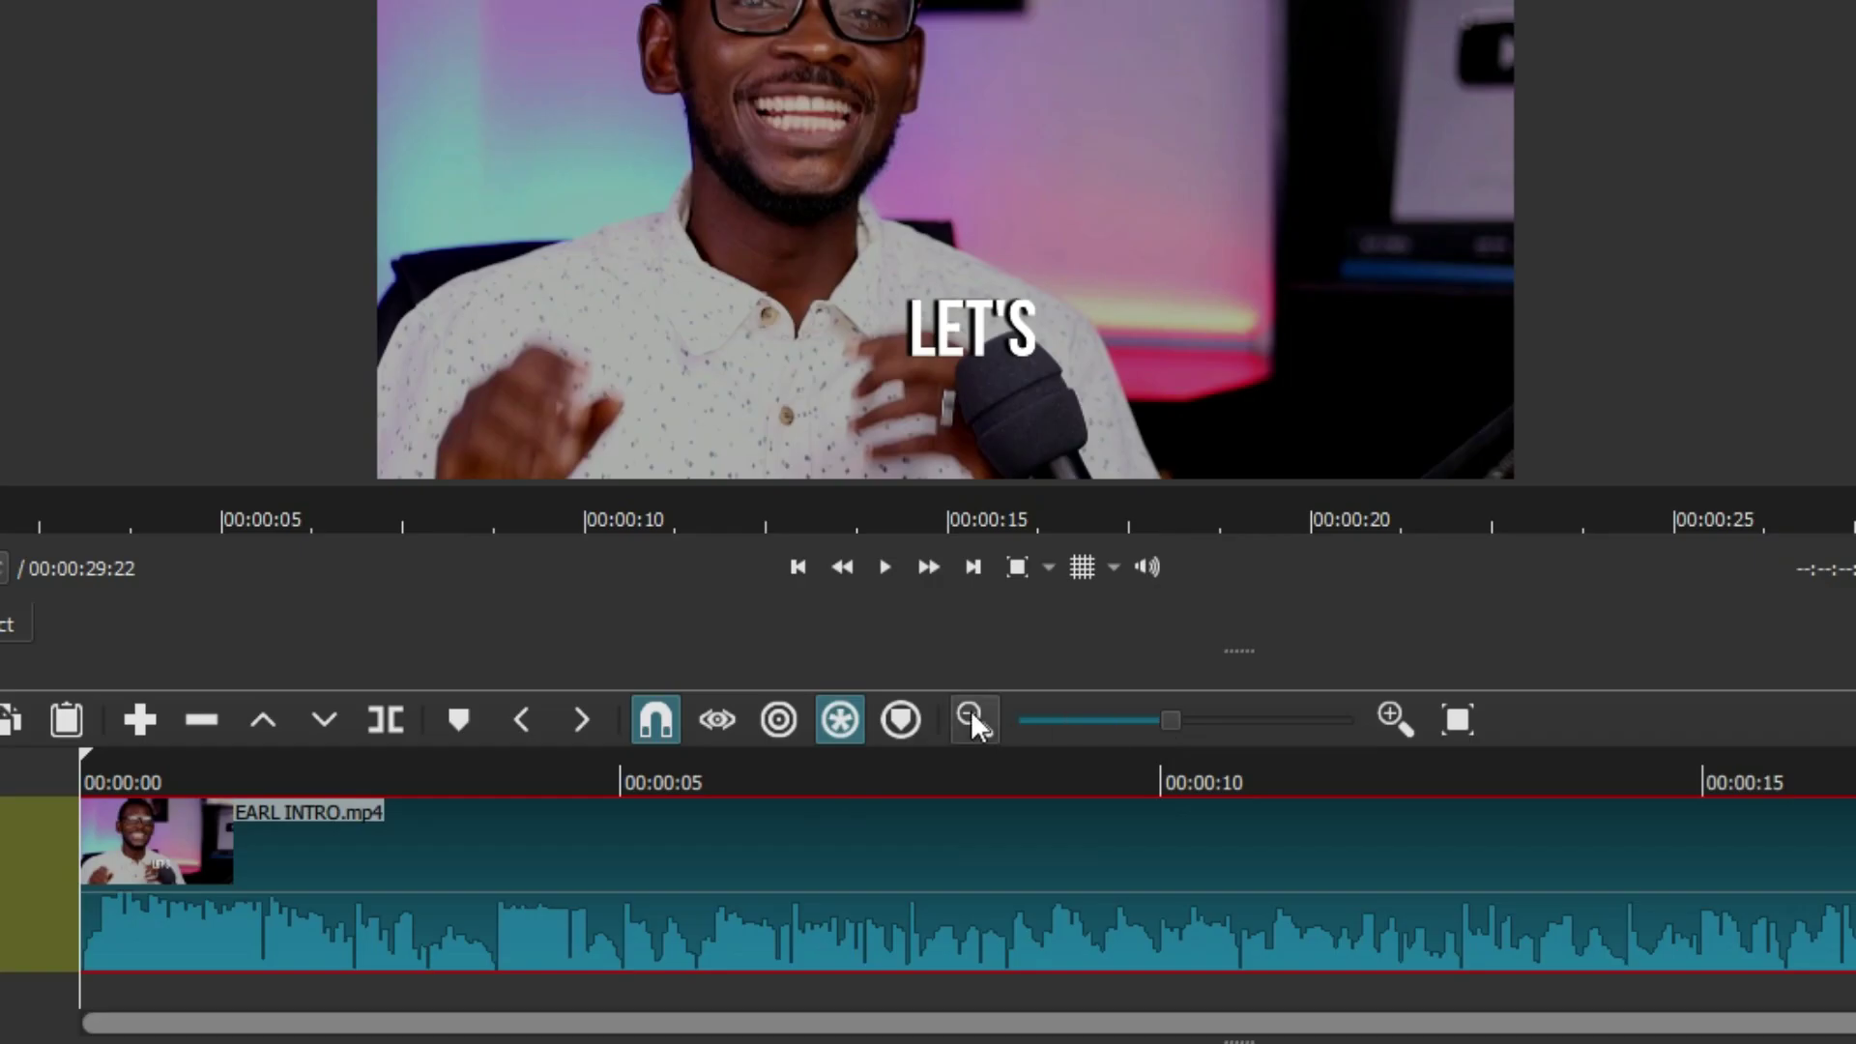
left_click(972, 713)
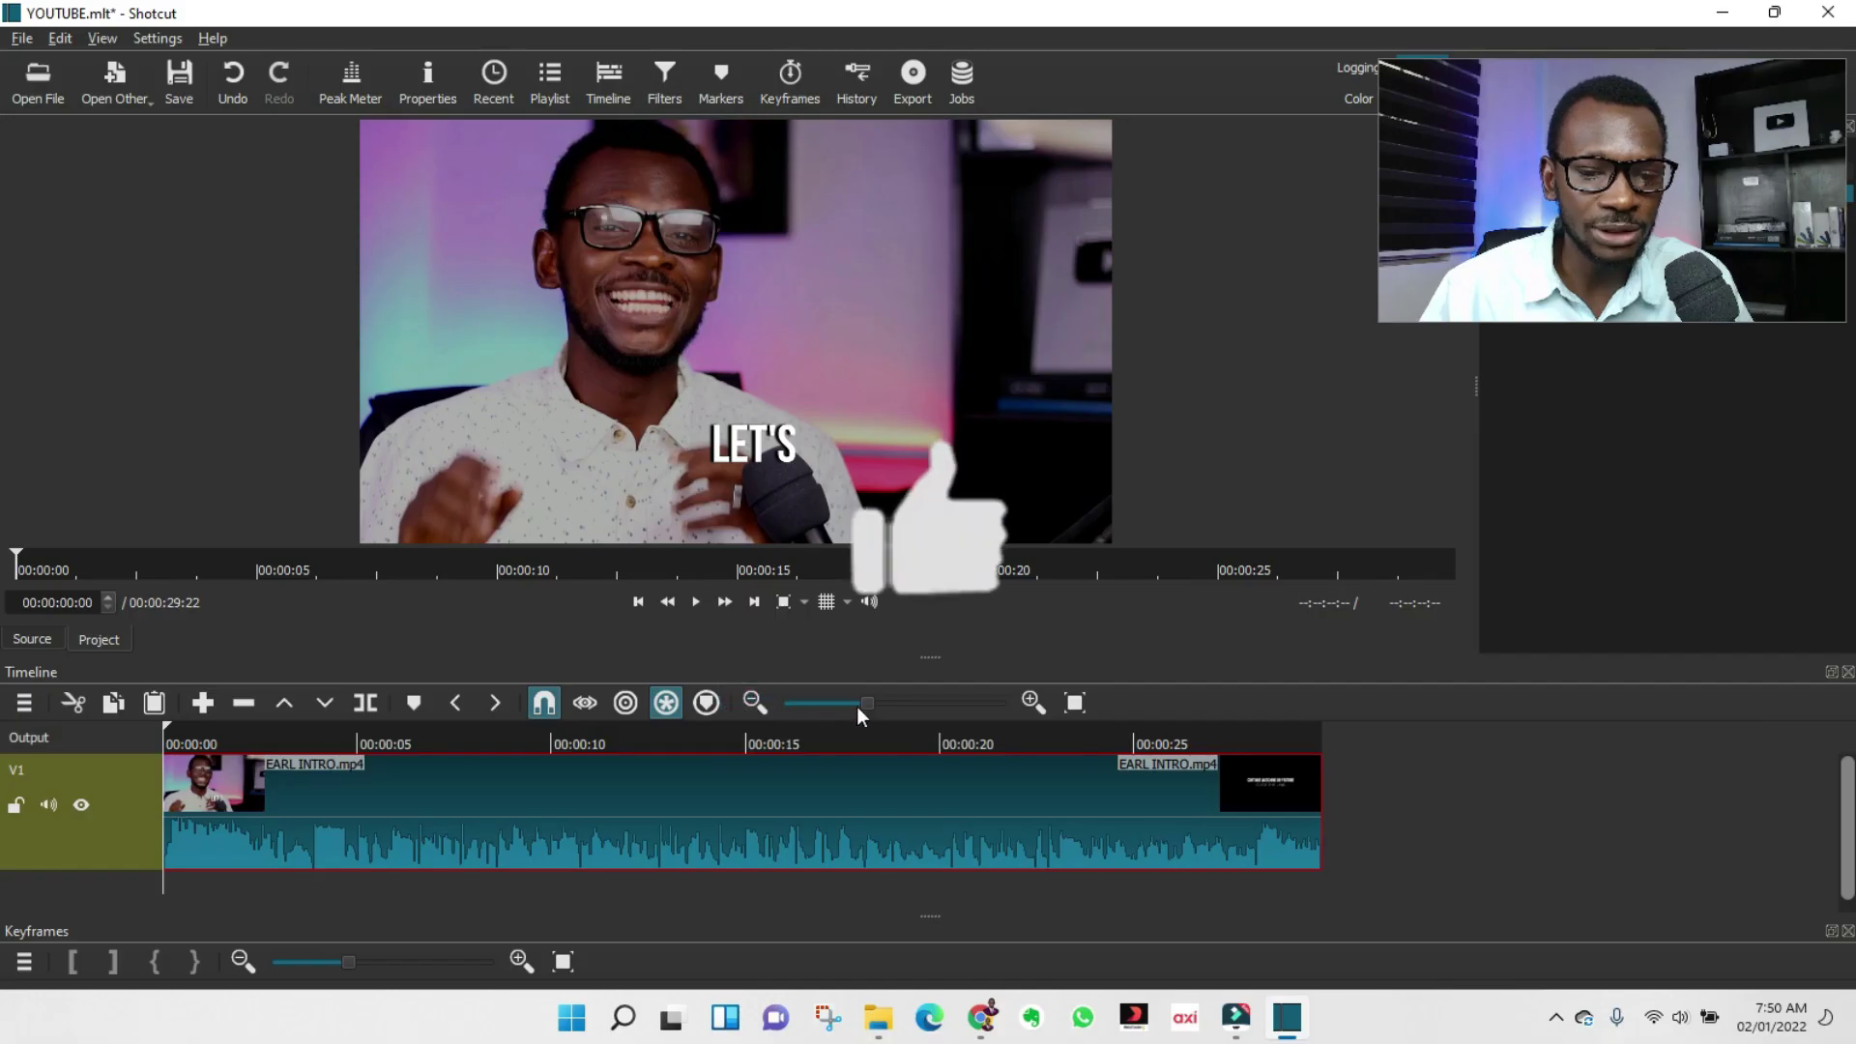
left_click(1033, 702)
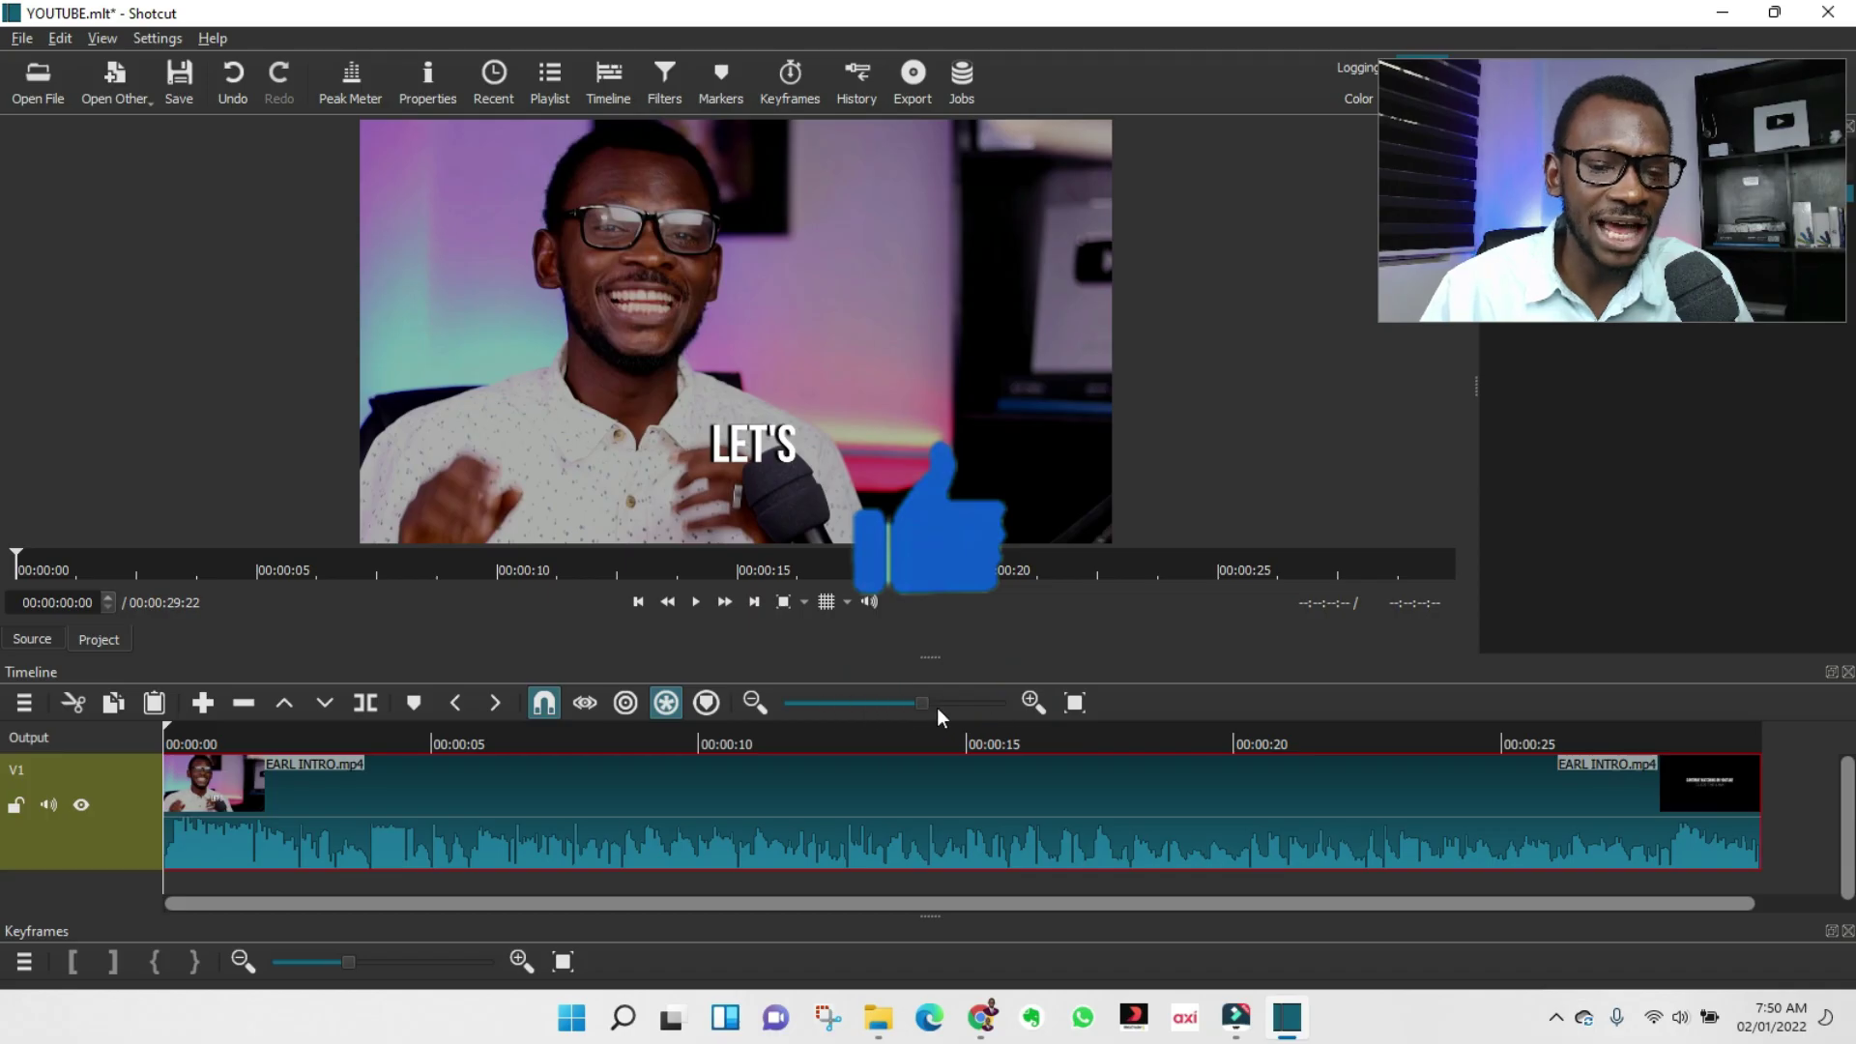
mouse_move(878, 704)
left_mouse_down()
mouse_move(859, 702)
mouse_move(908, 704)
left_mouse_up()
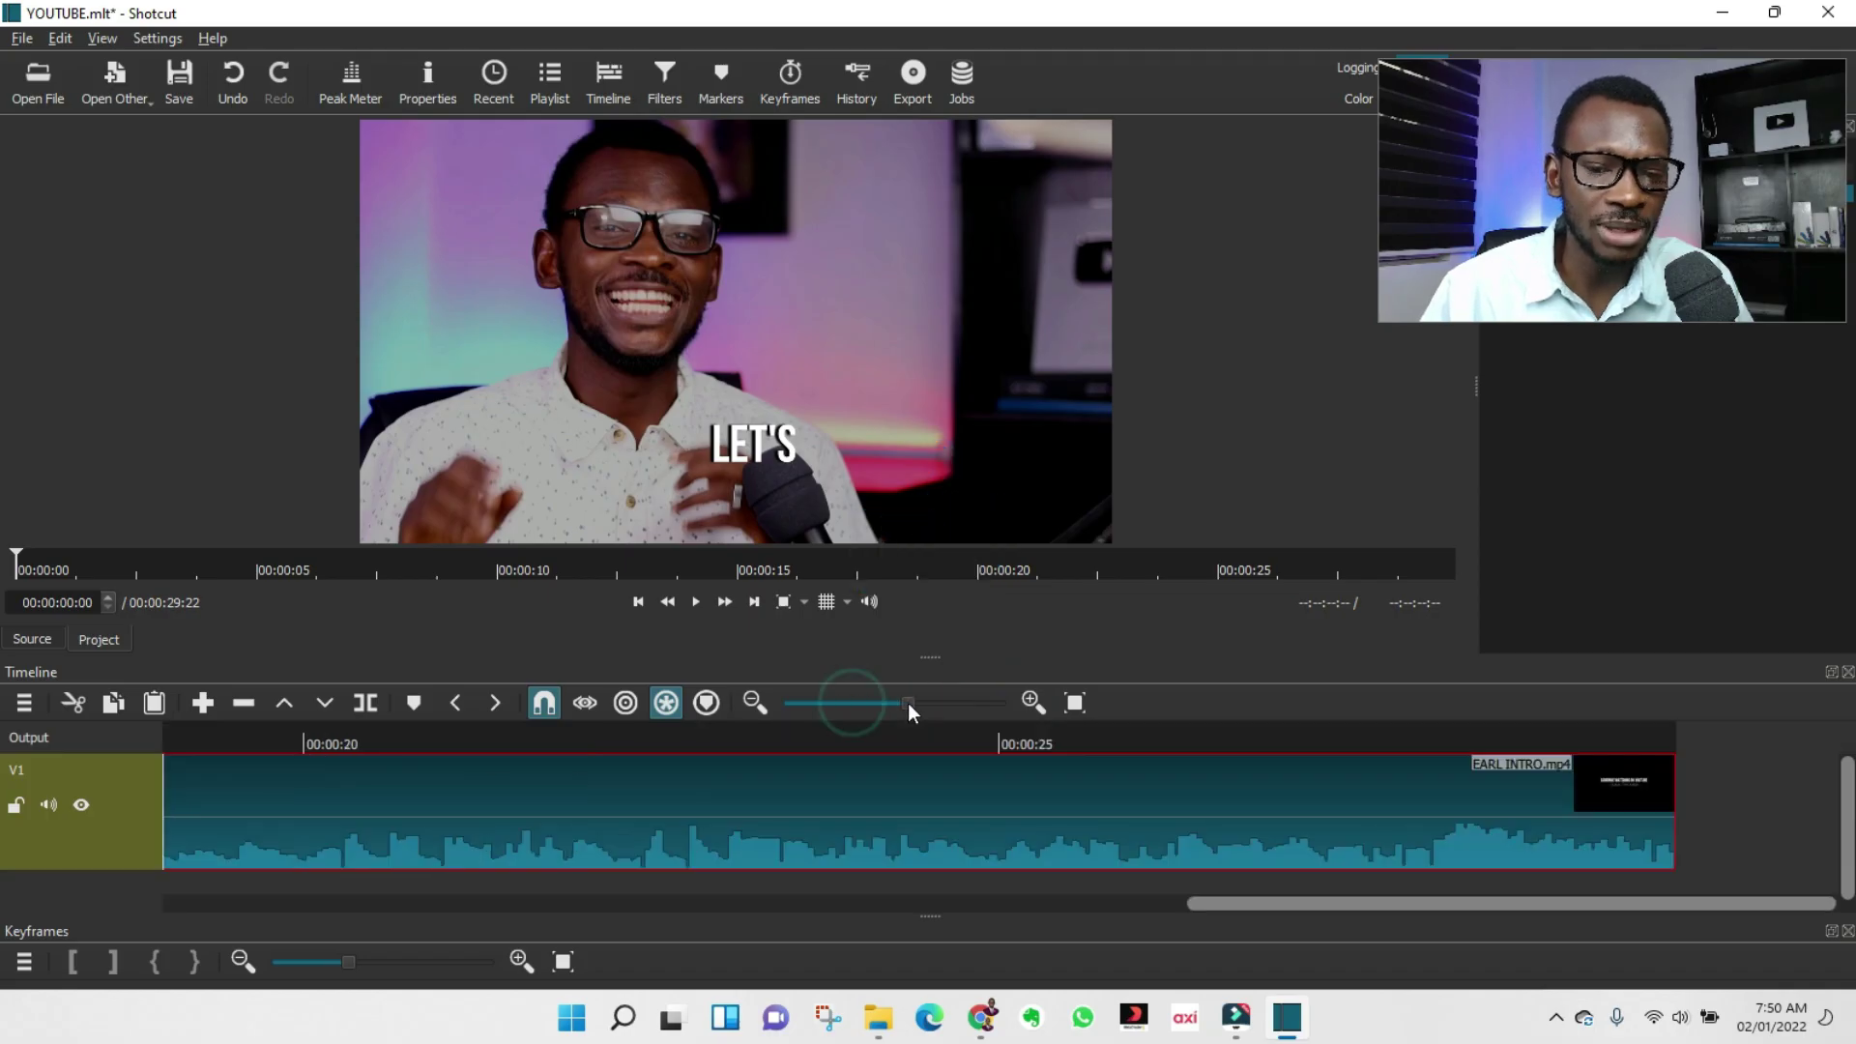
left_click(1079, 707)
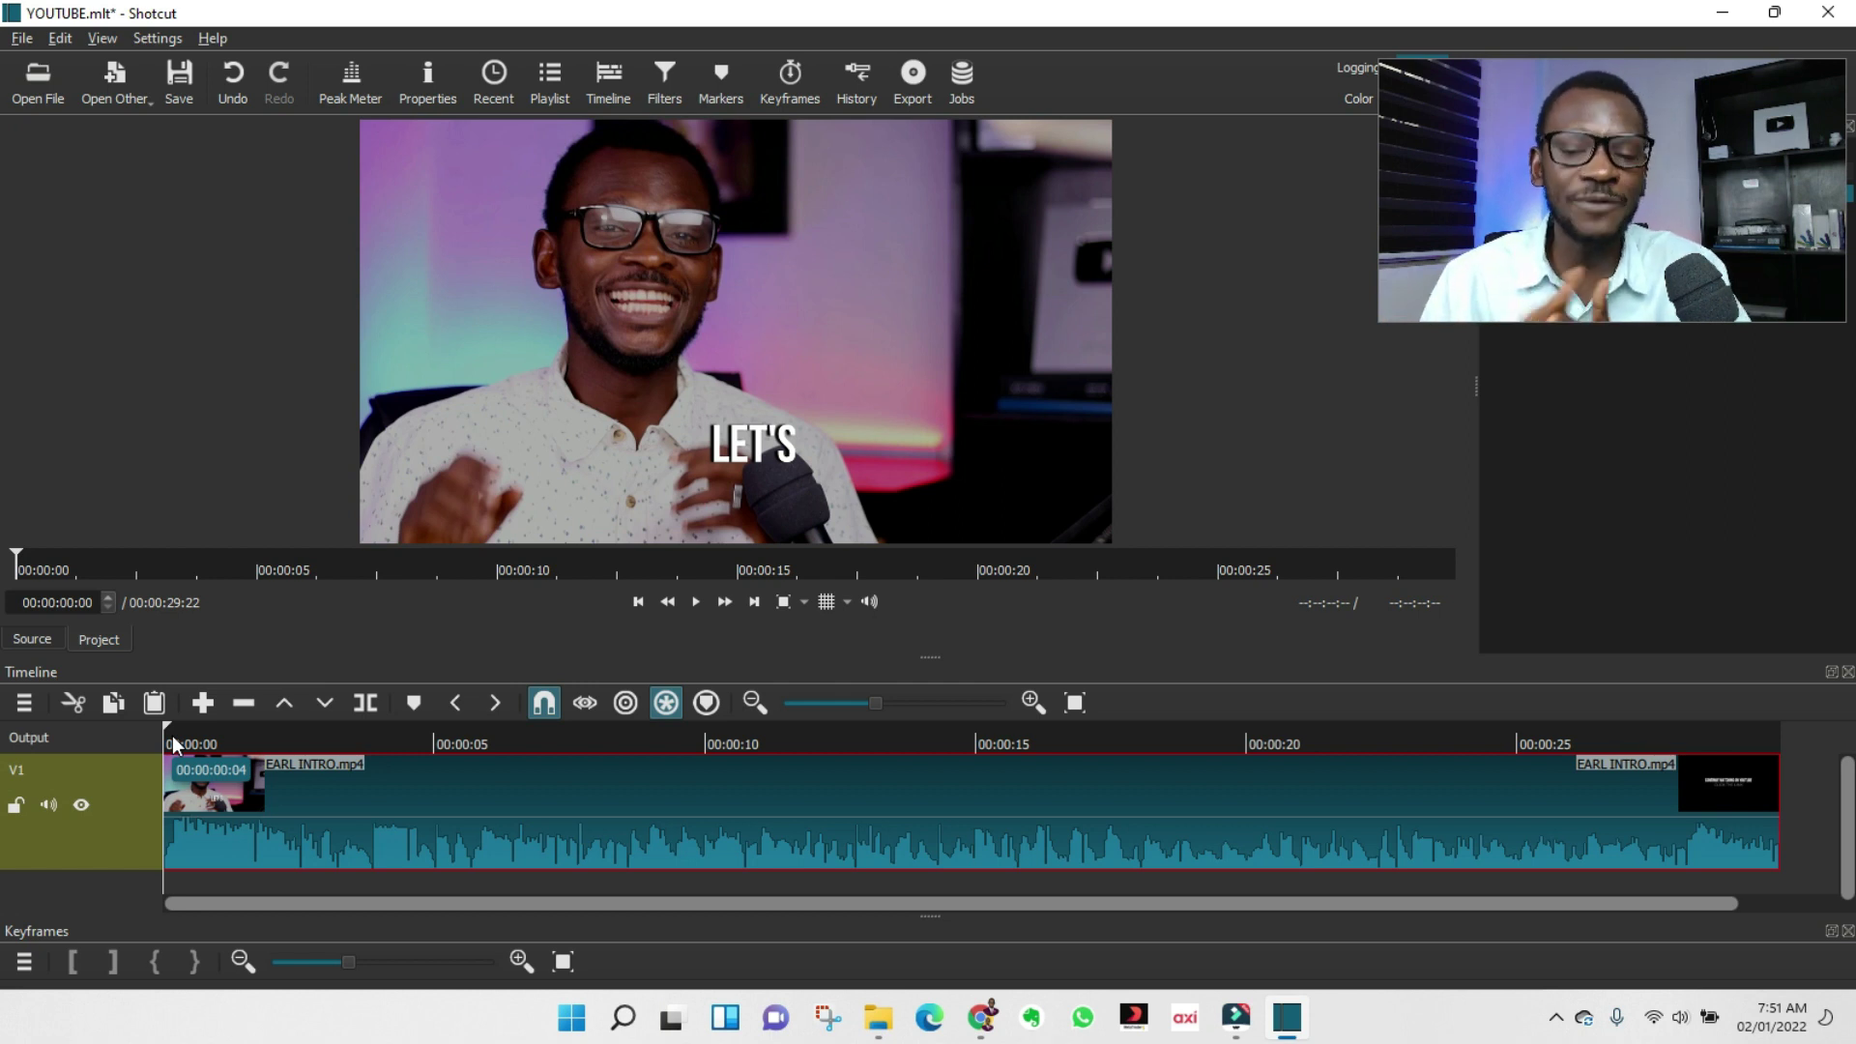
Split off the short opening piece of the clip and ripple-delete it.
left_click(166, 724)
left_click_drag(189, 727, 213, 764)
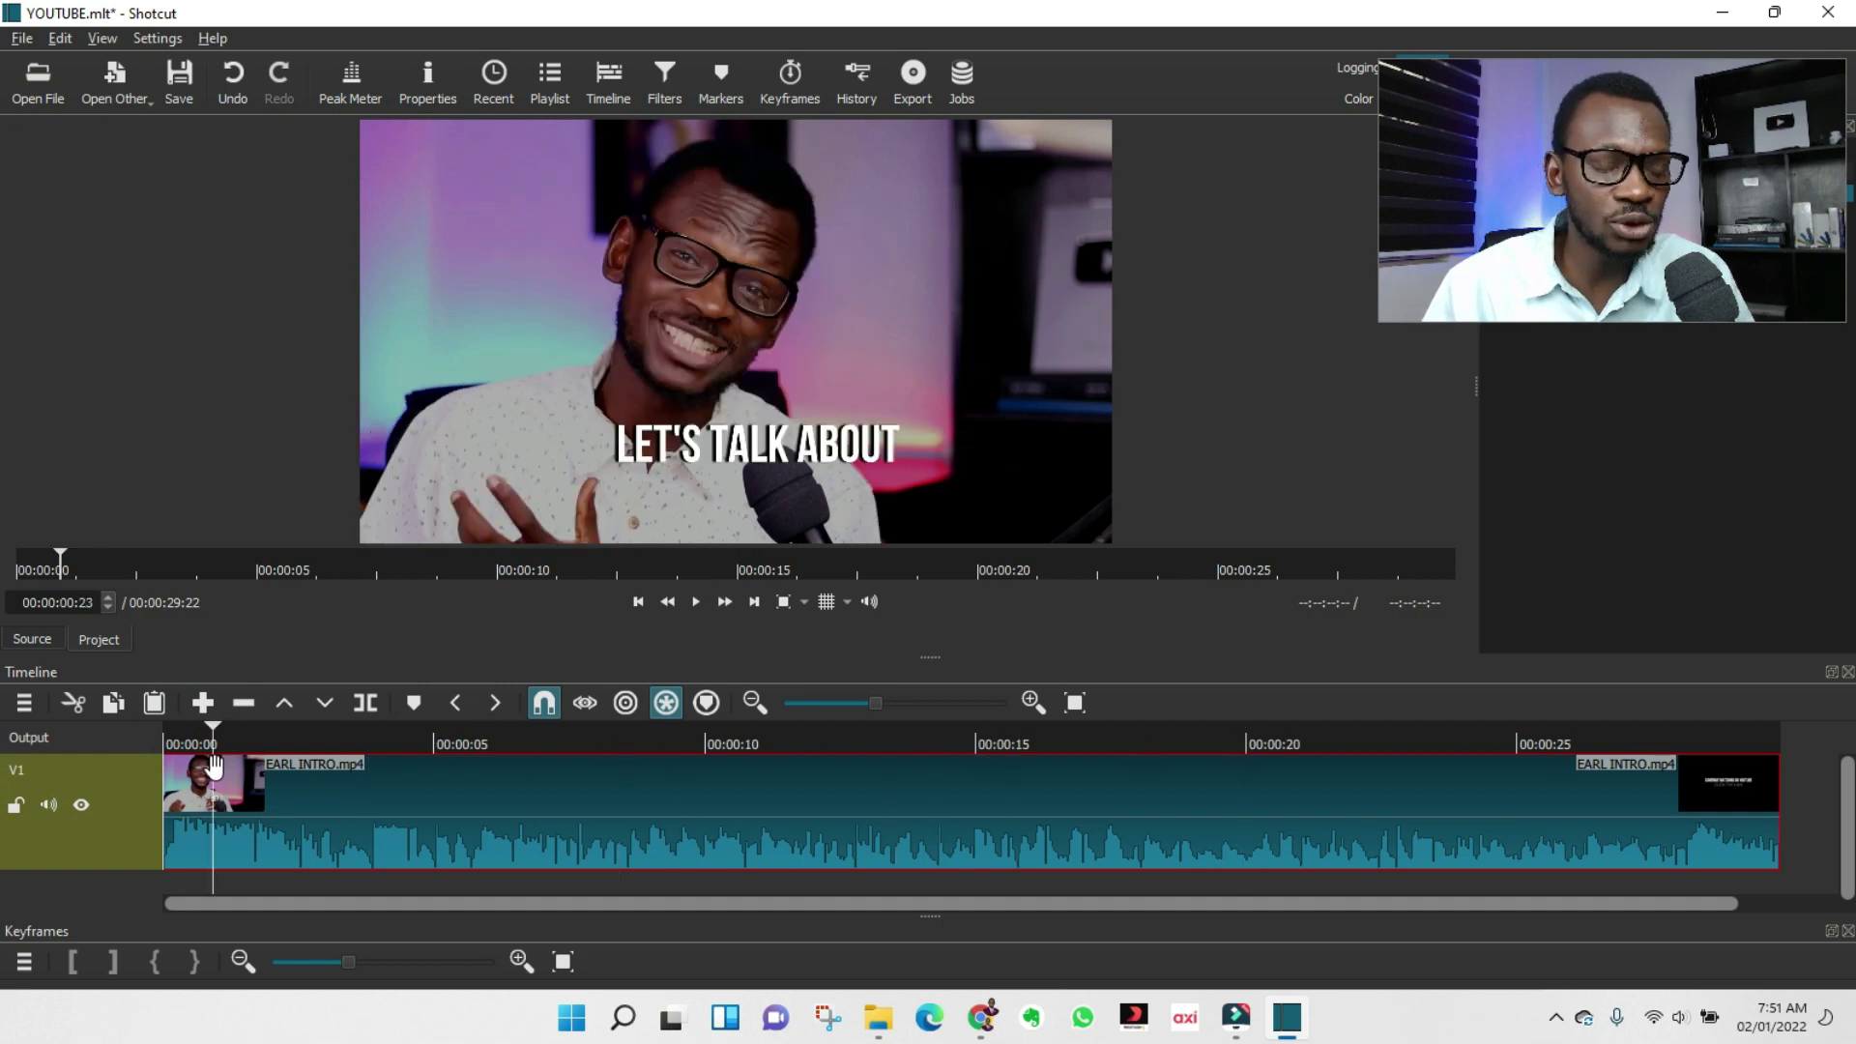
key("s")
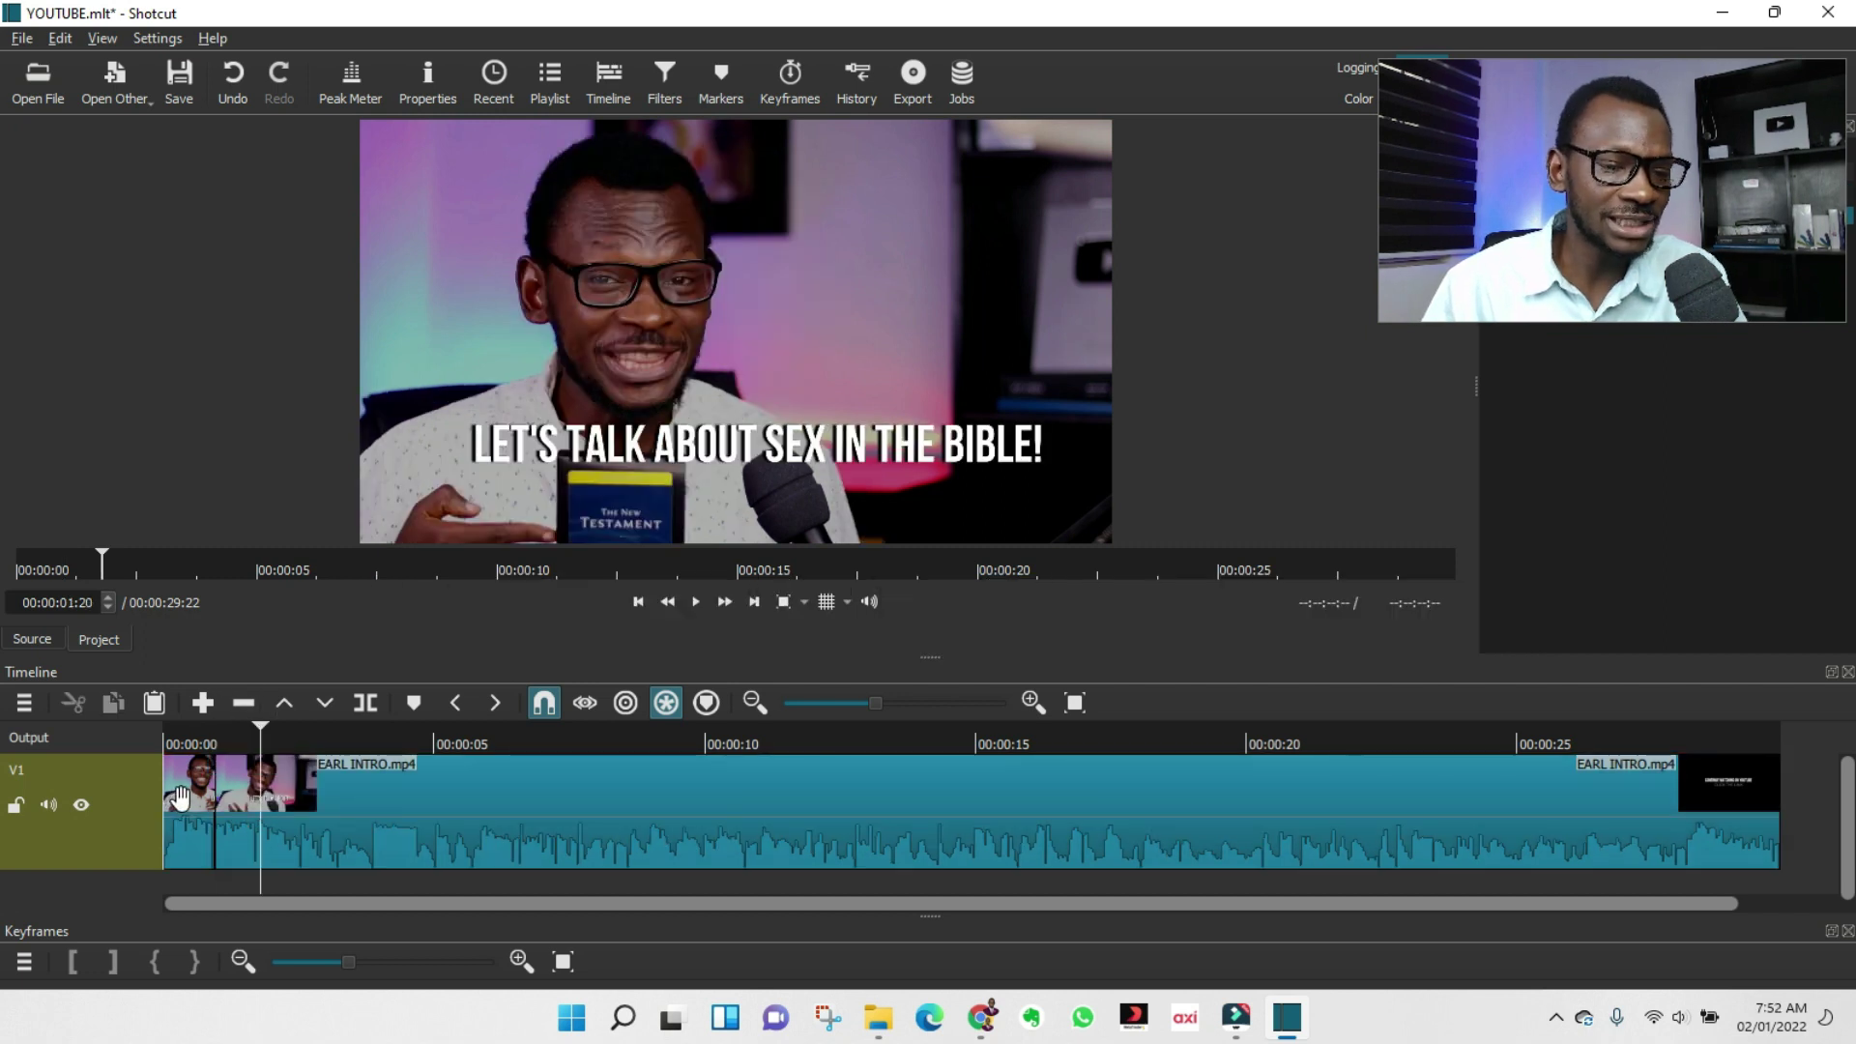
left_click(179, 795)
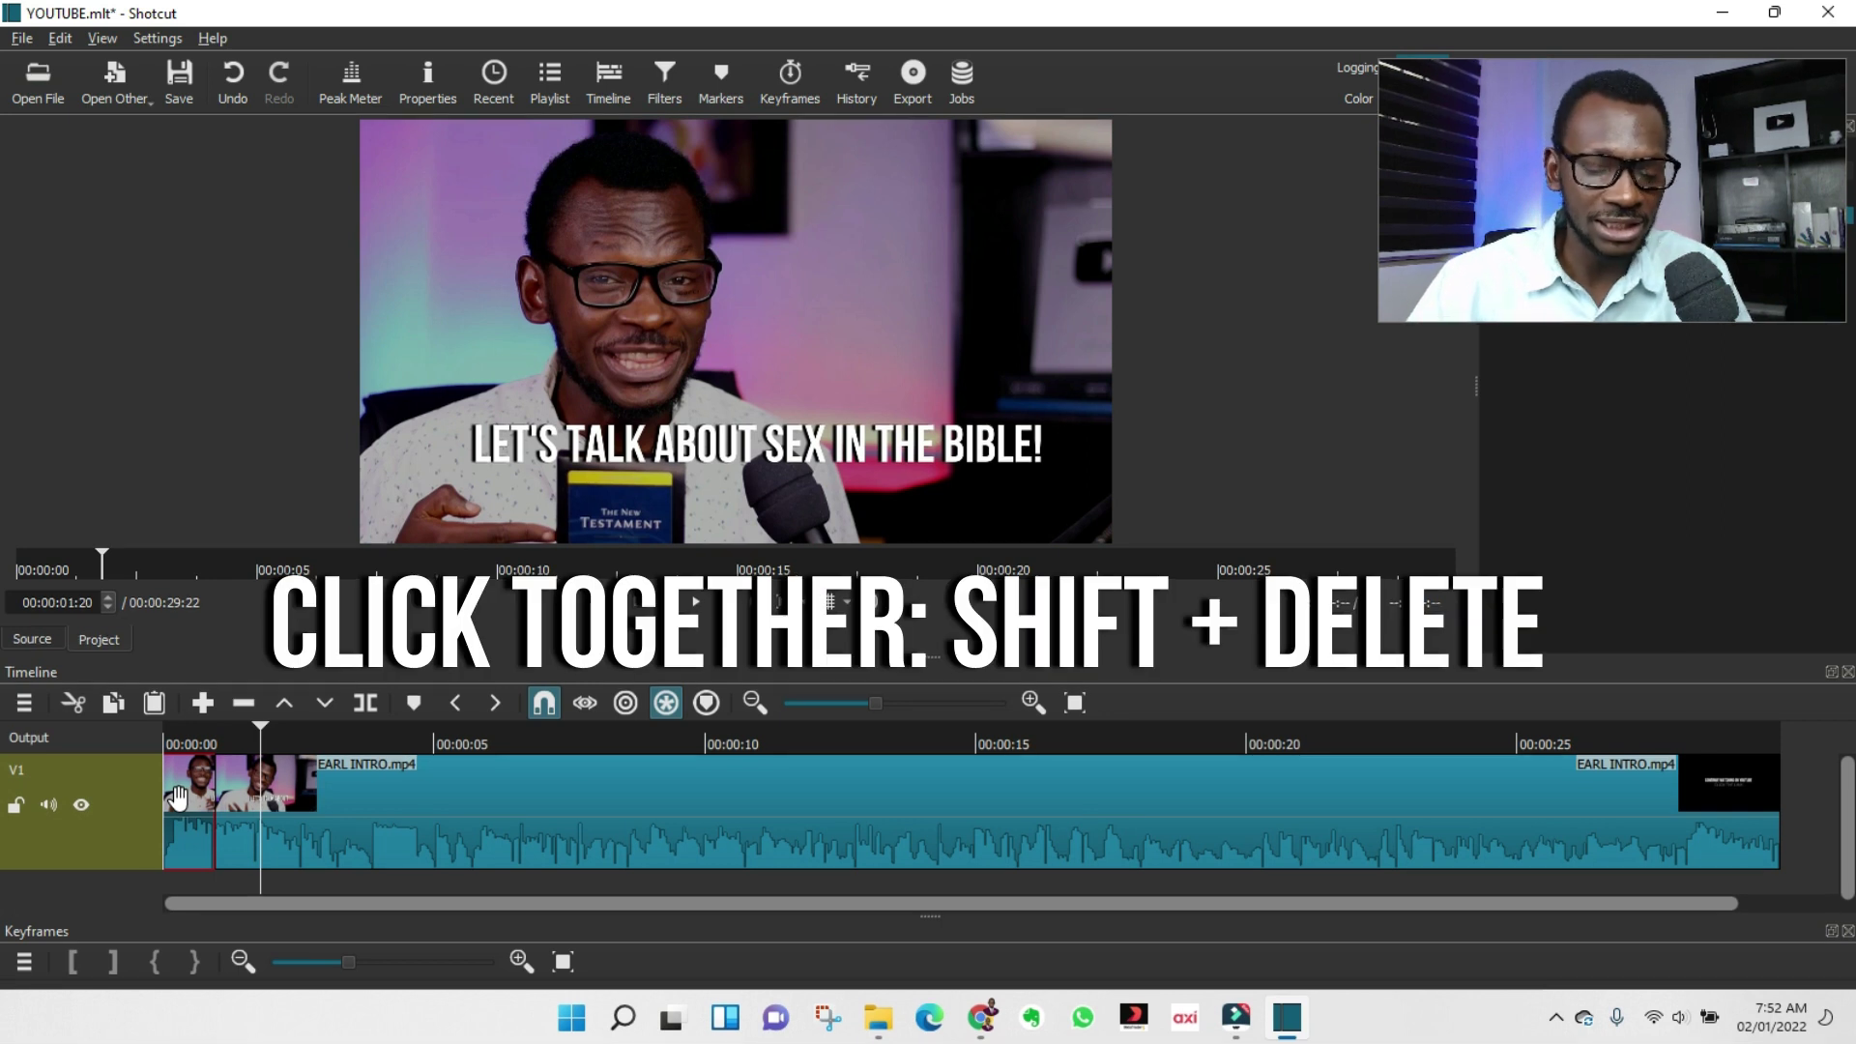
key("shift+Delete")
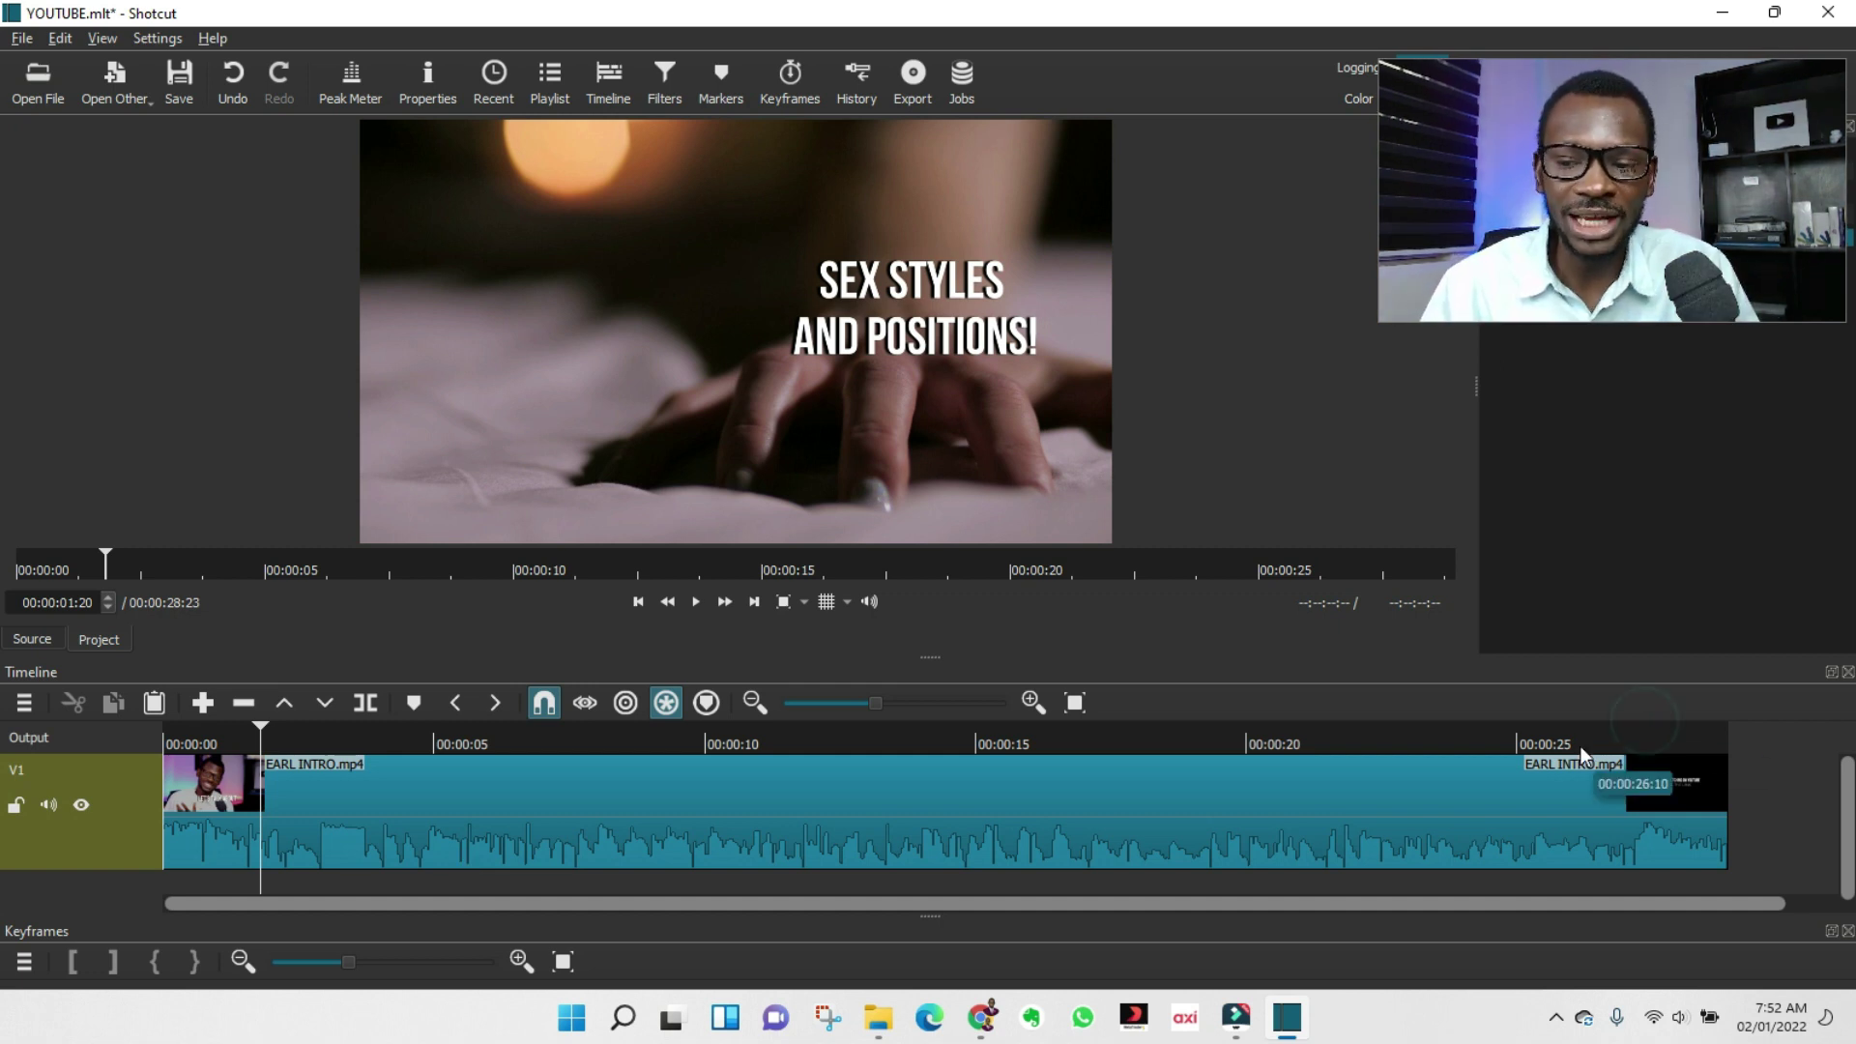
Split and delete the clip's tail, then put the playhead at 00:00:12:07.
left_click_drag(263, 733, 1616, 727)
key("s")
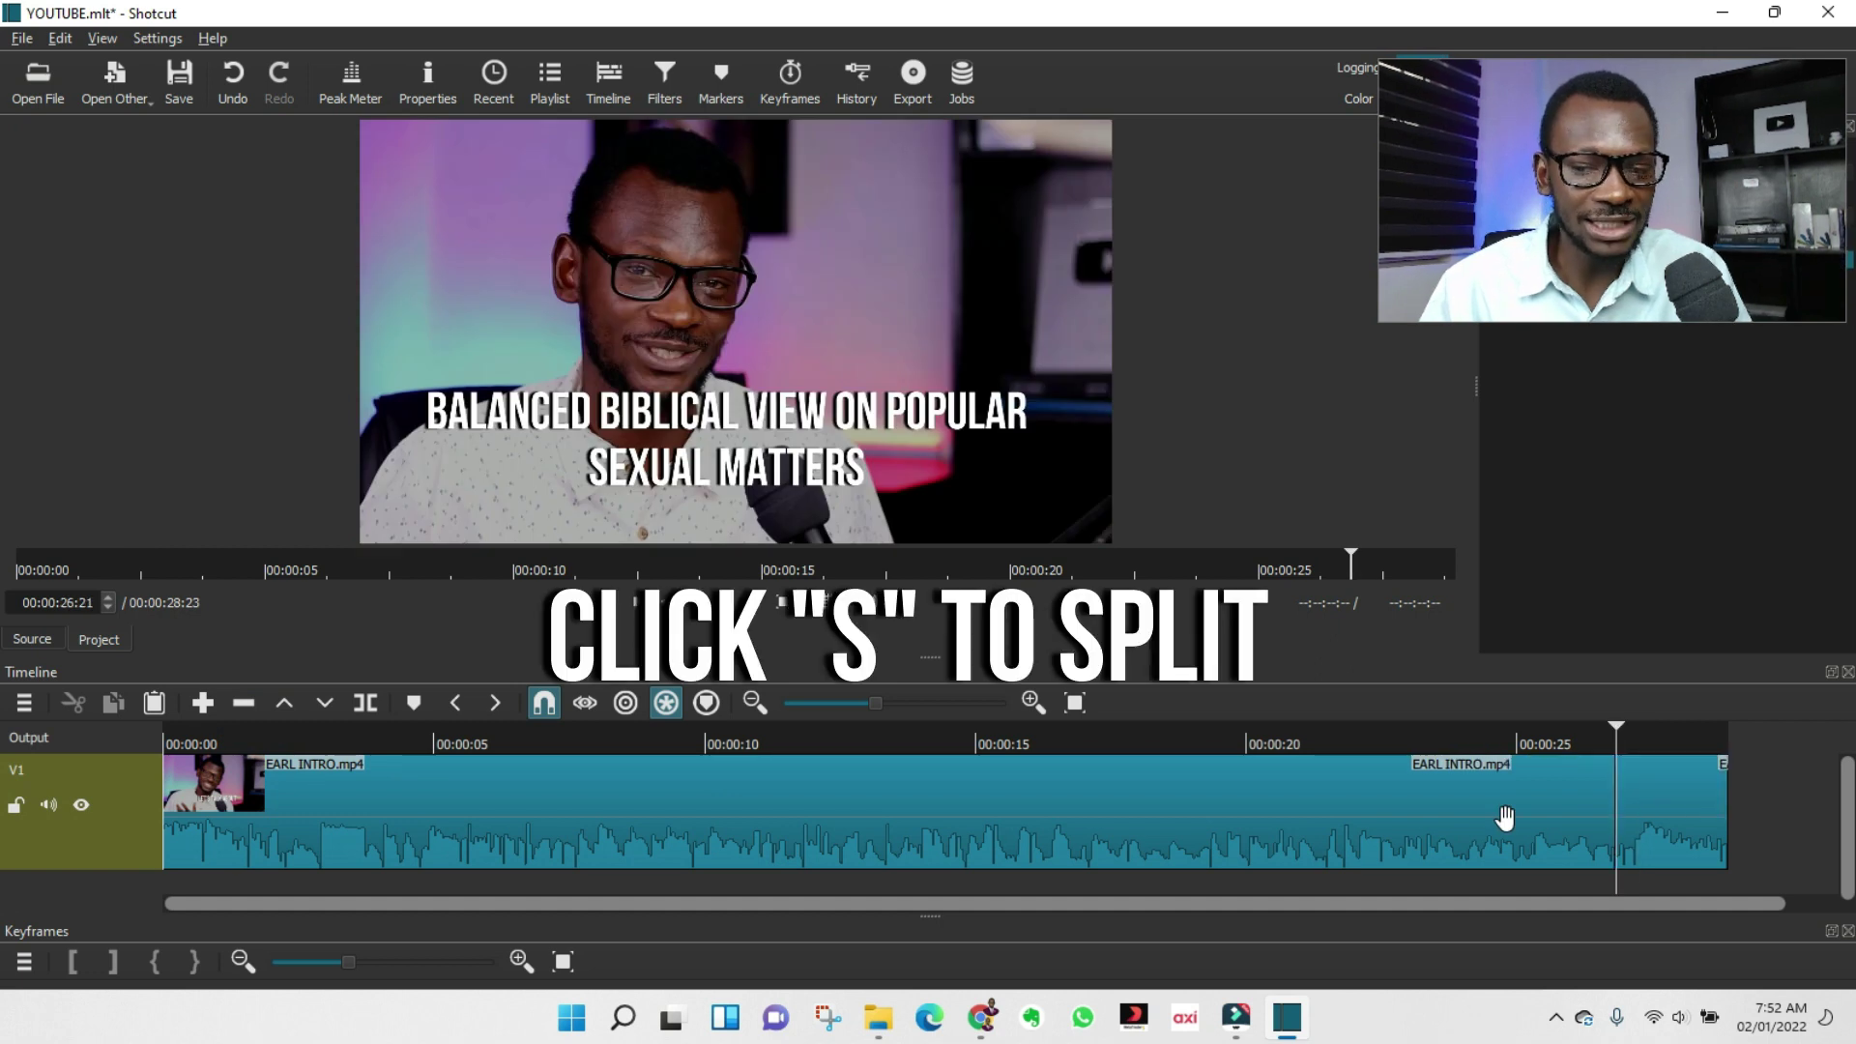
left_click(1680, 800)
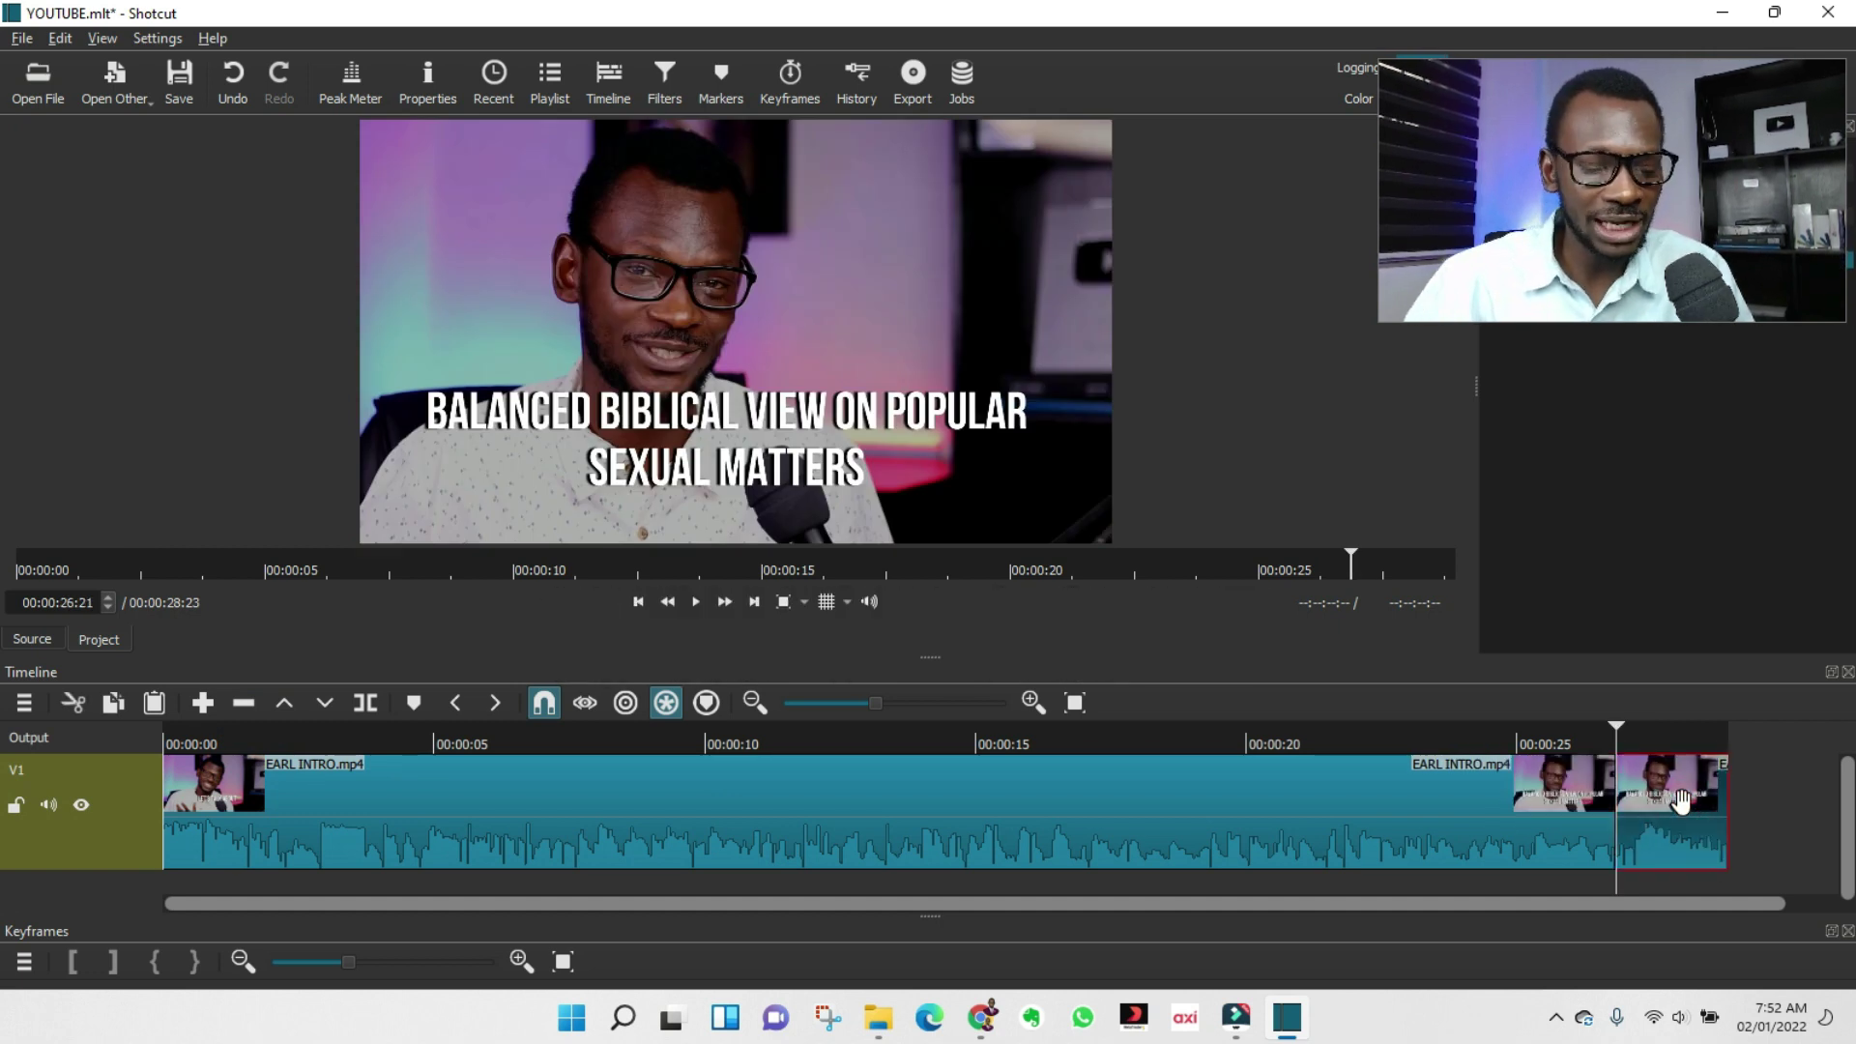
key("shift+Delete")
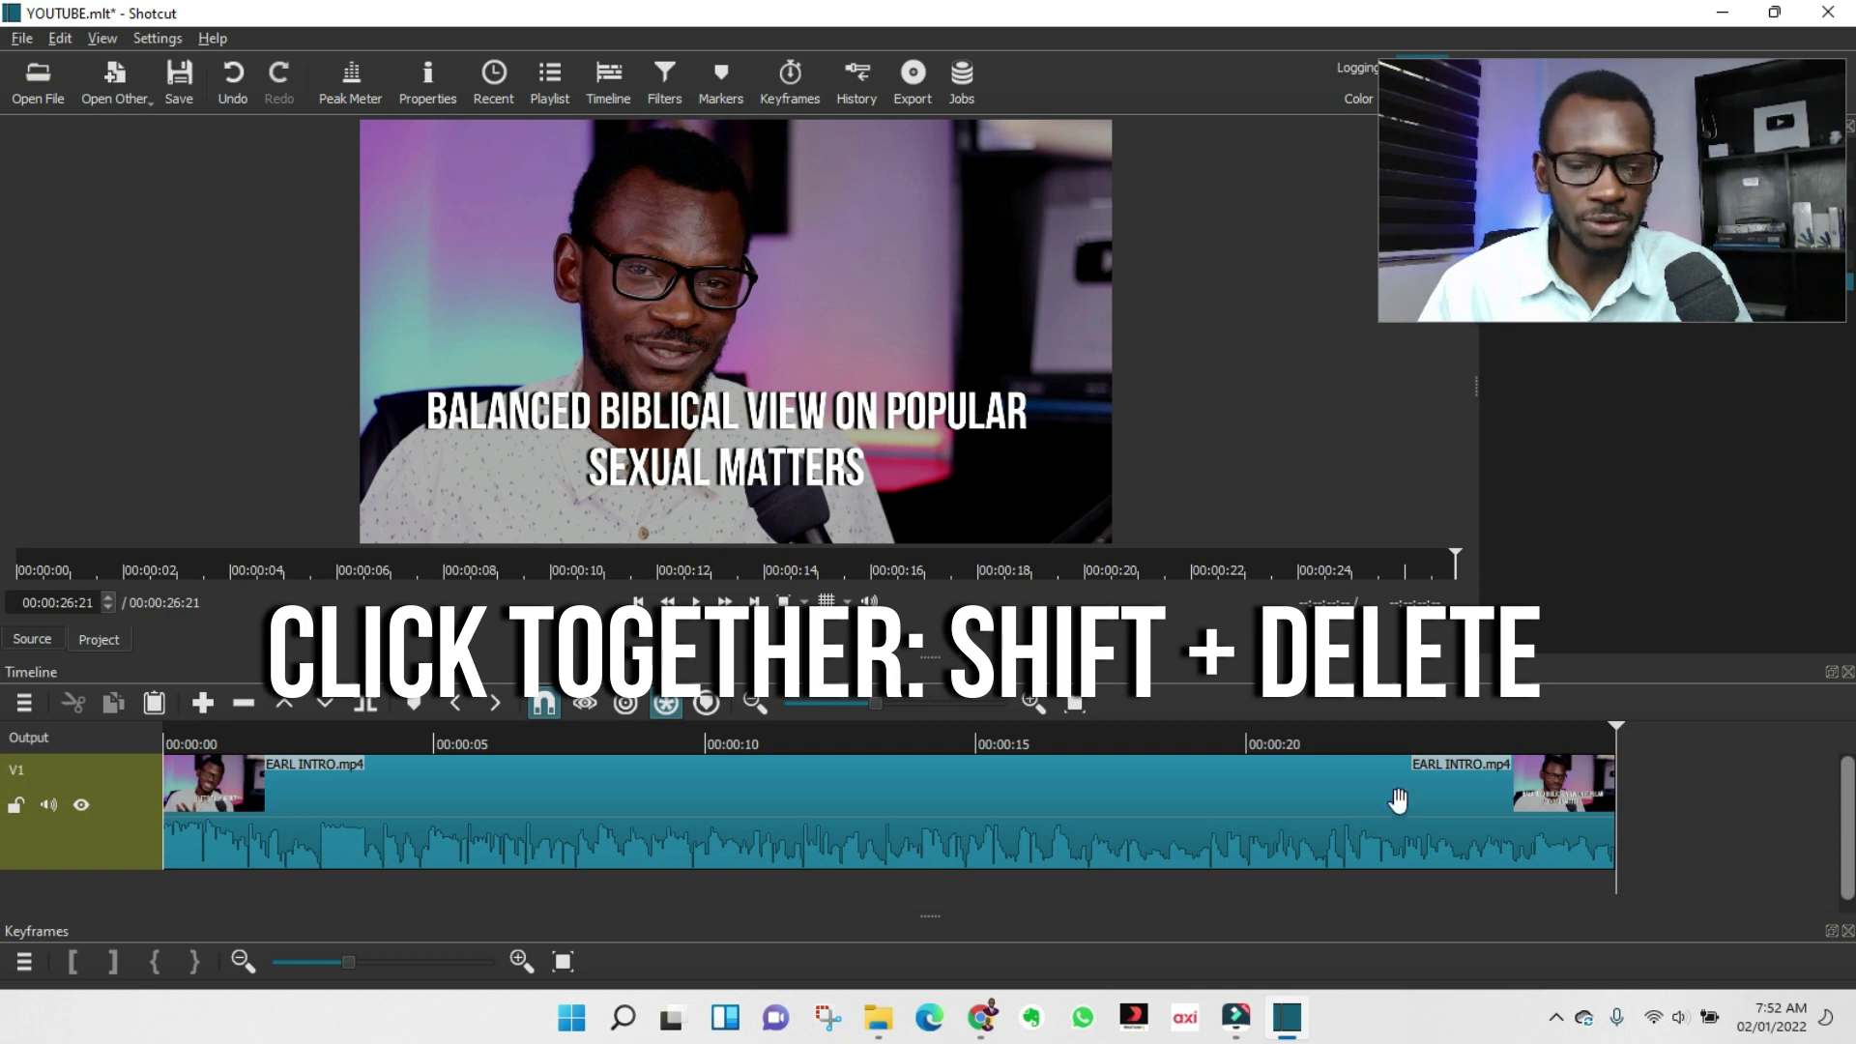
left_click(826, 748)
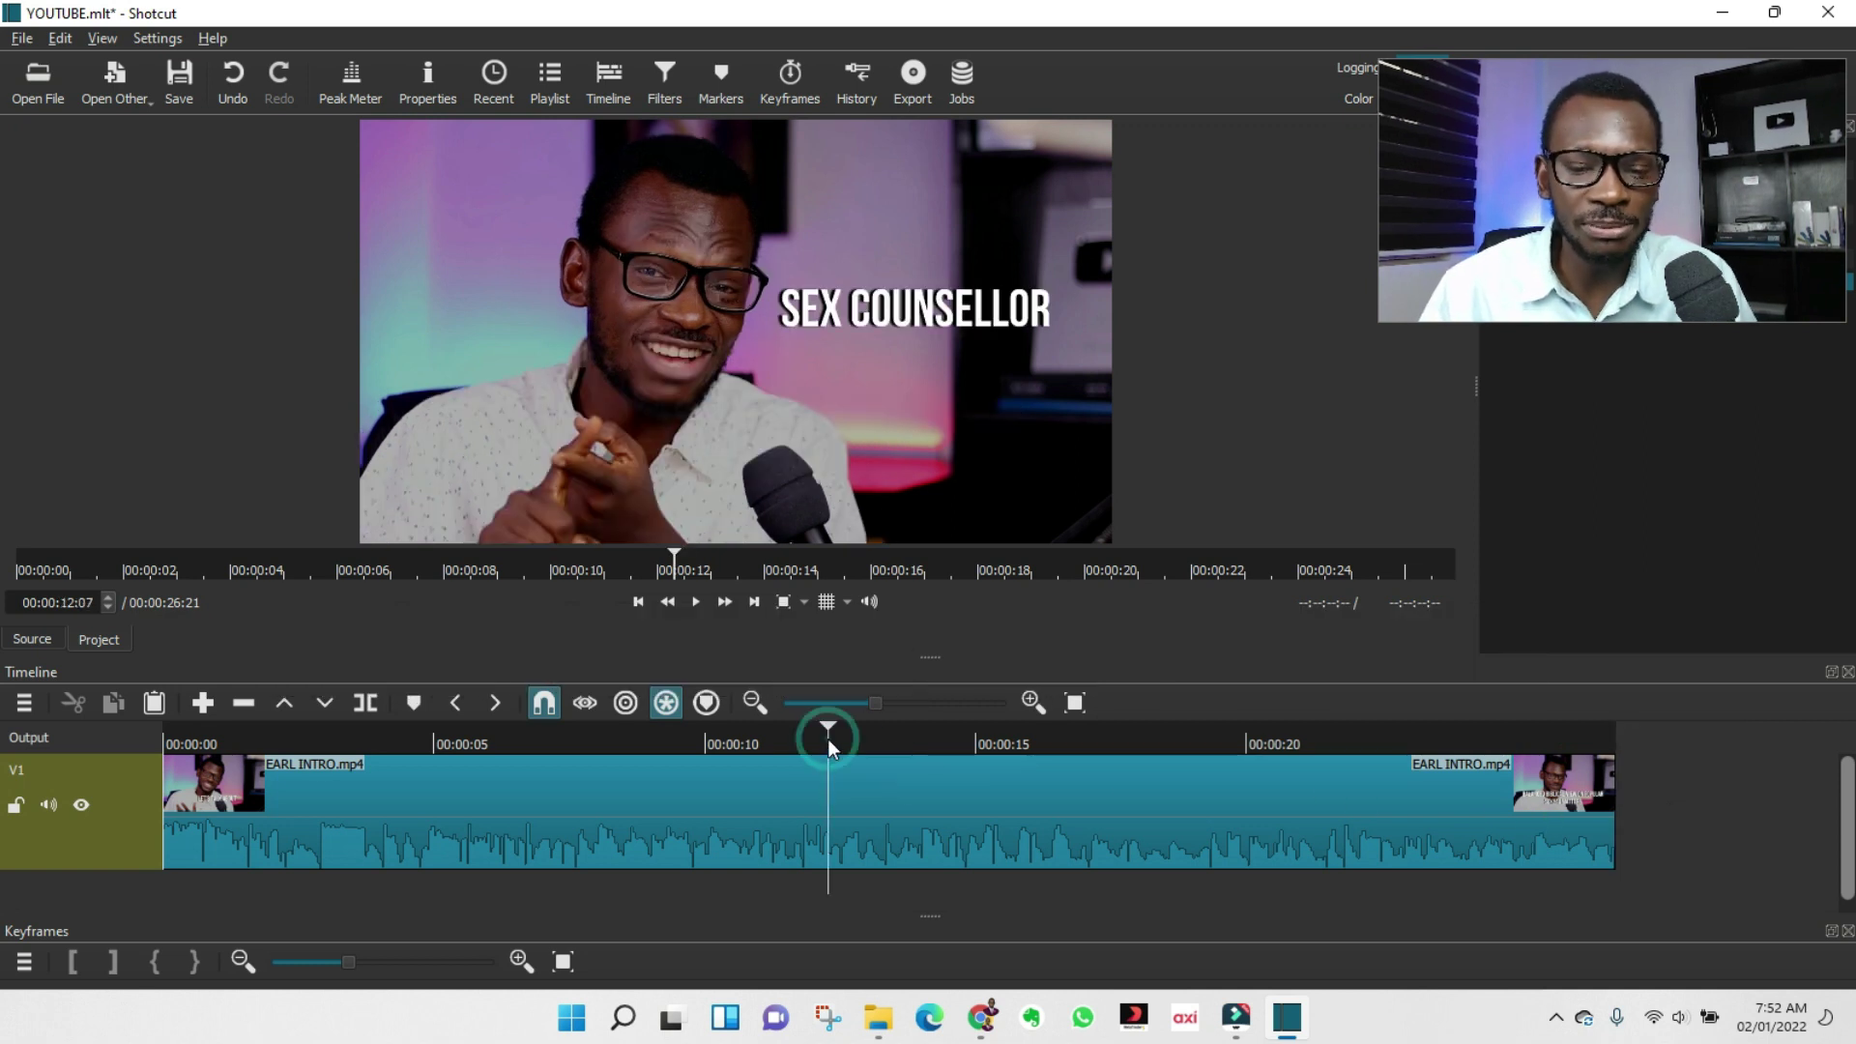
Zoom in, review from 12:07, and split the intro clip at 00:00:13:08.
left_click_drag(879, 704, 914, 704)
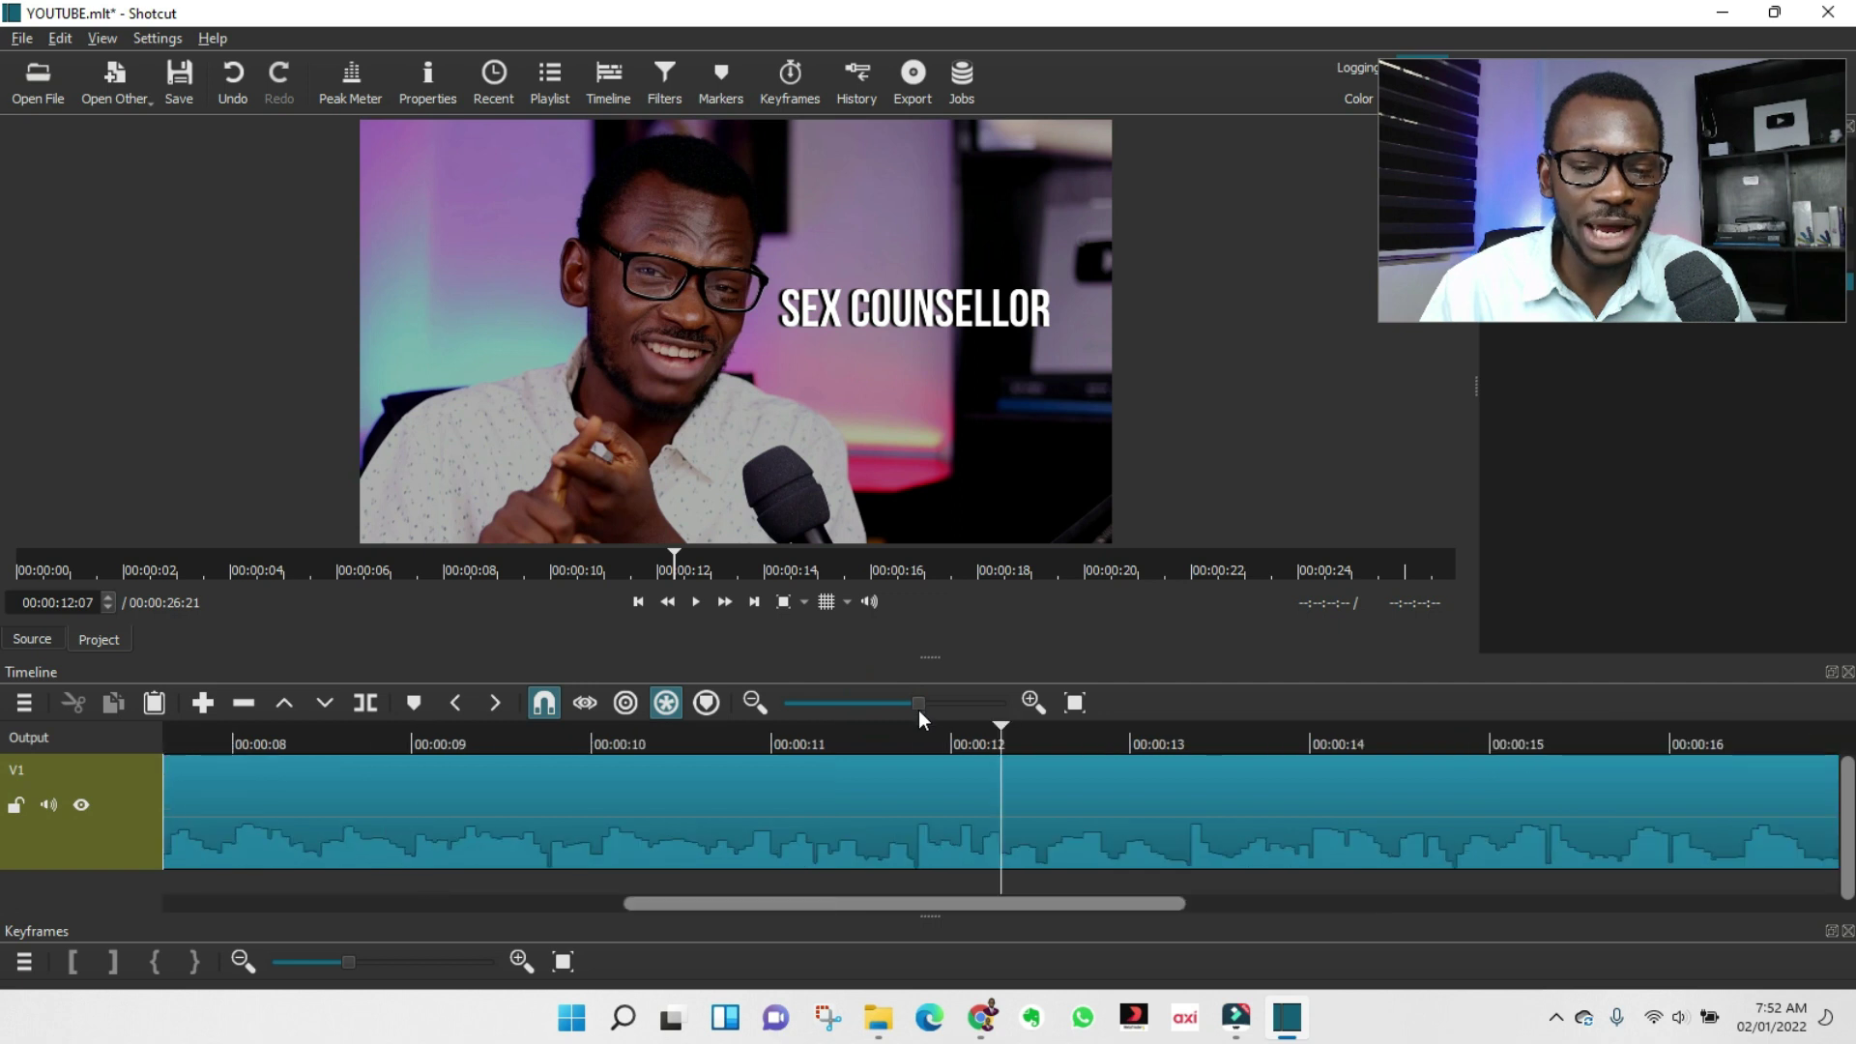
left_click(888, 843)
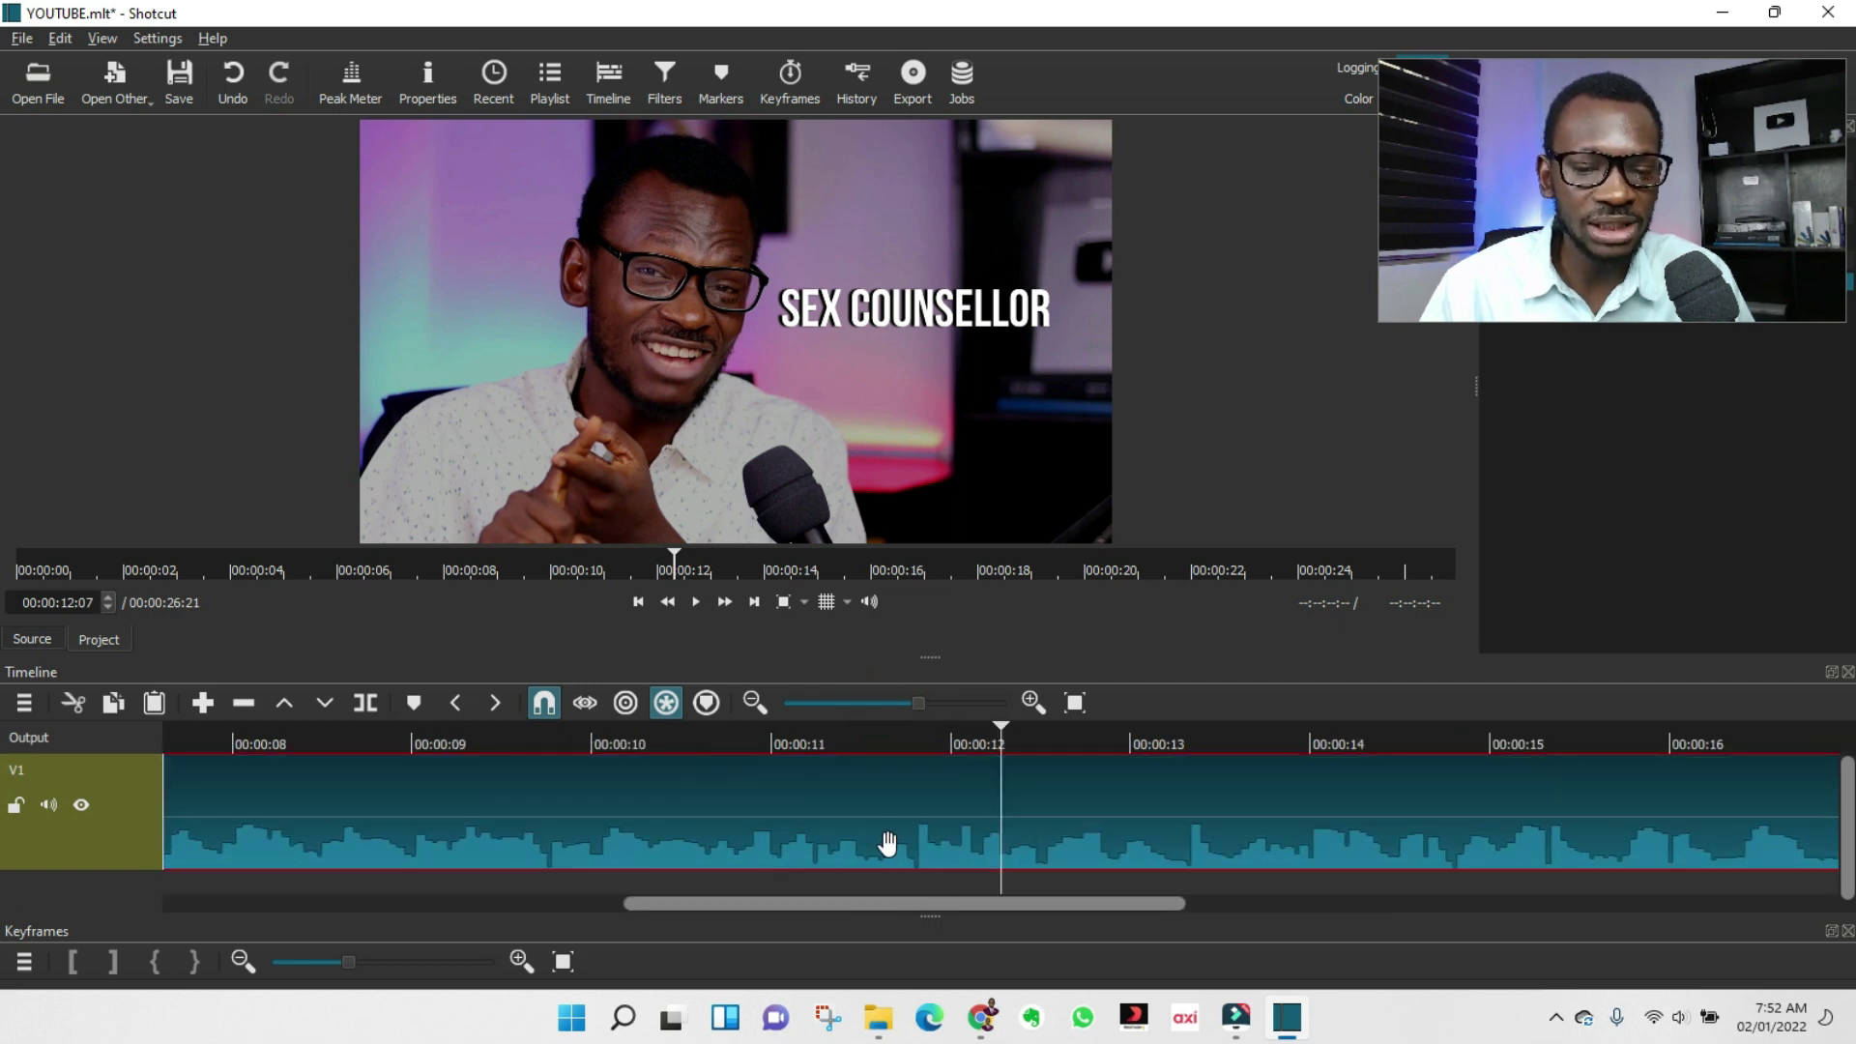
key("space")
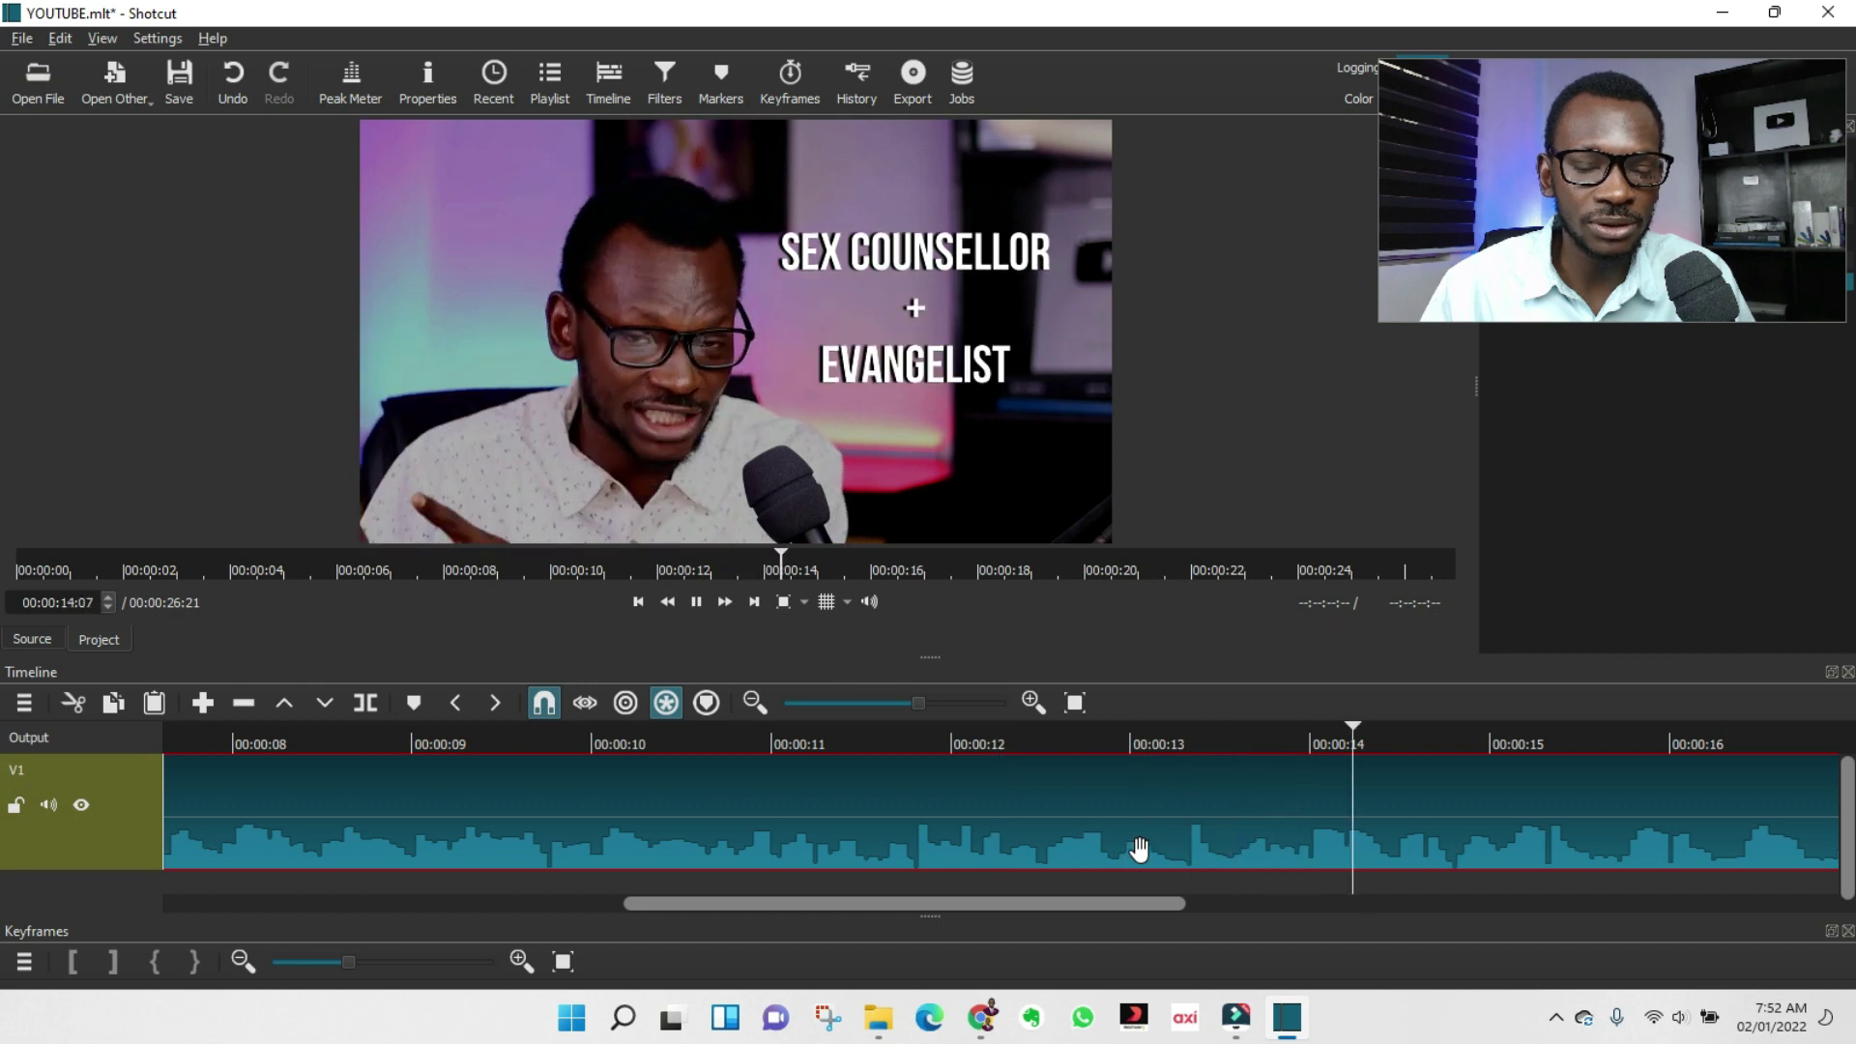
key("space")
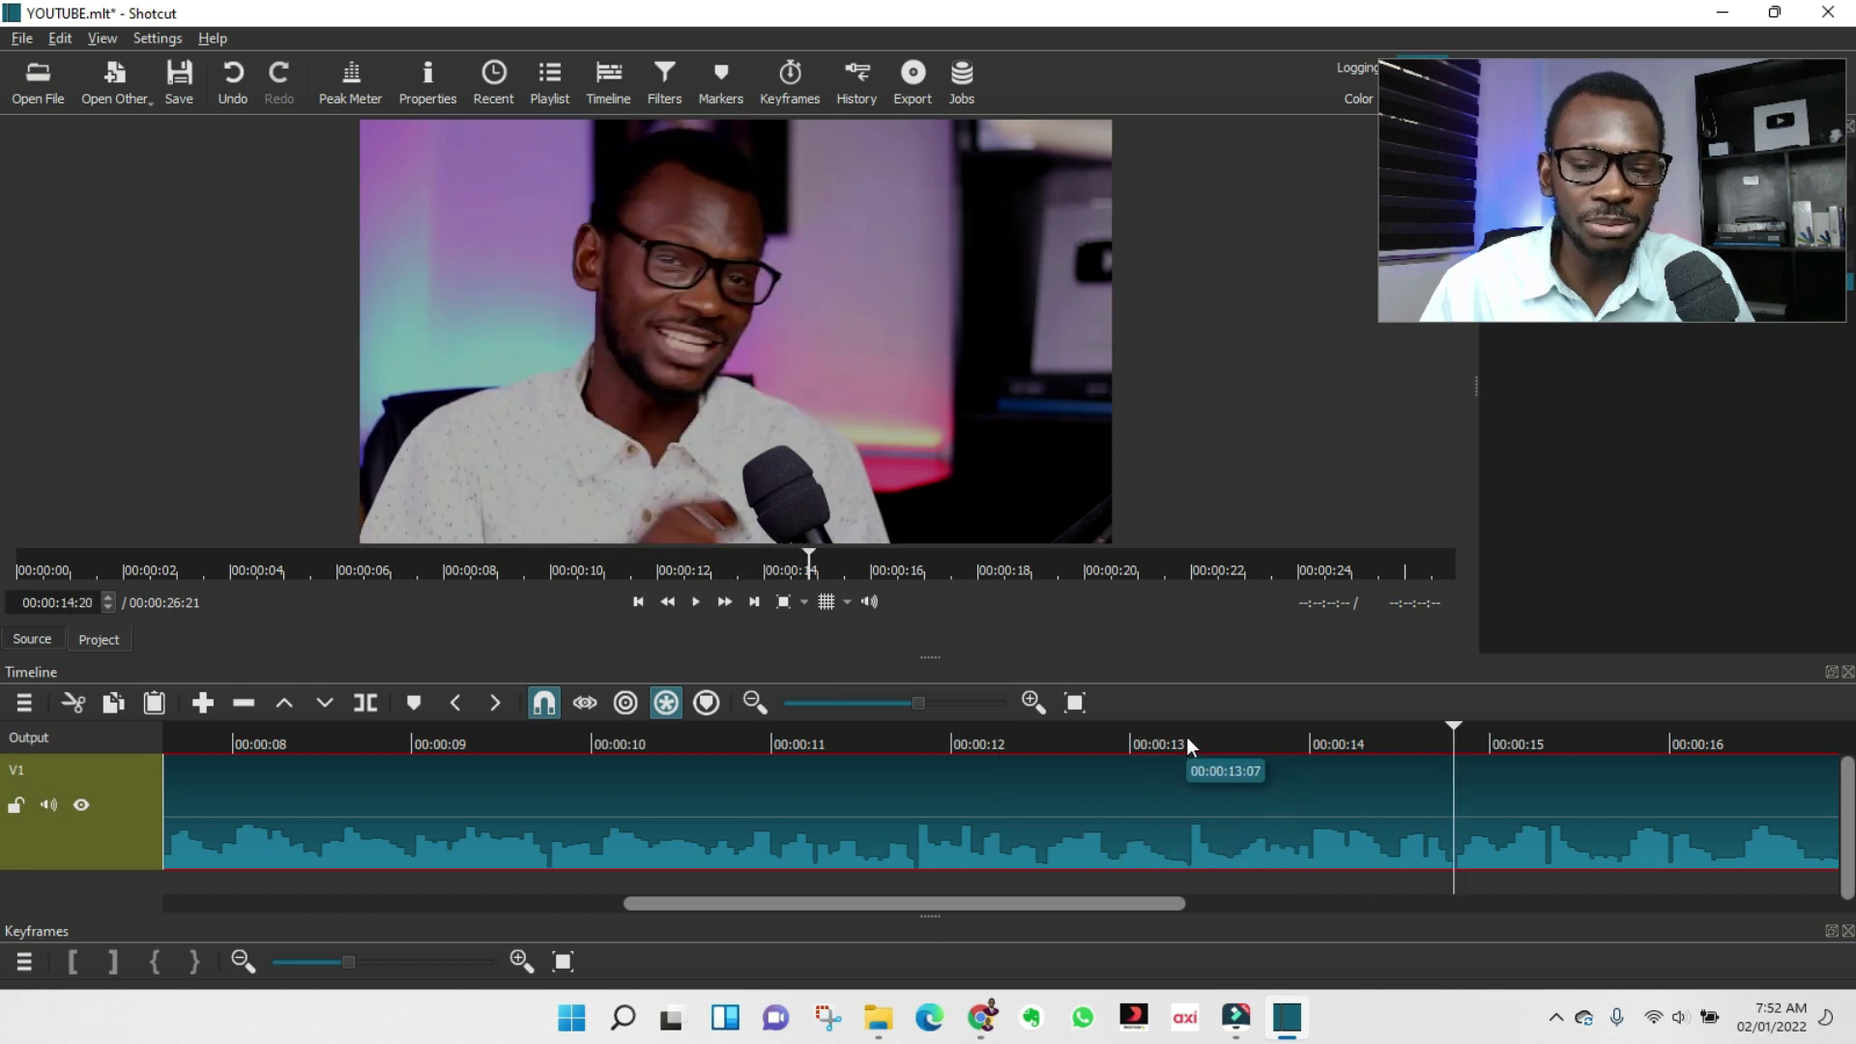
left_click(1186, 736)
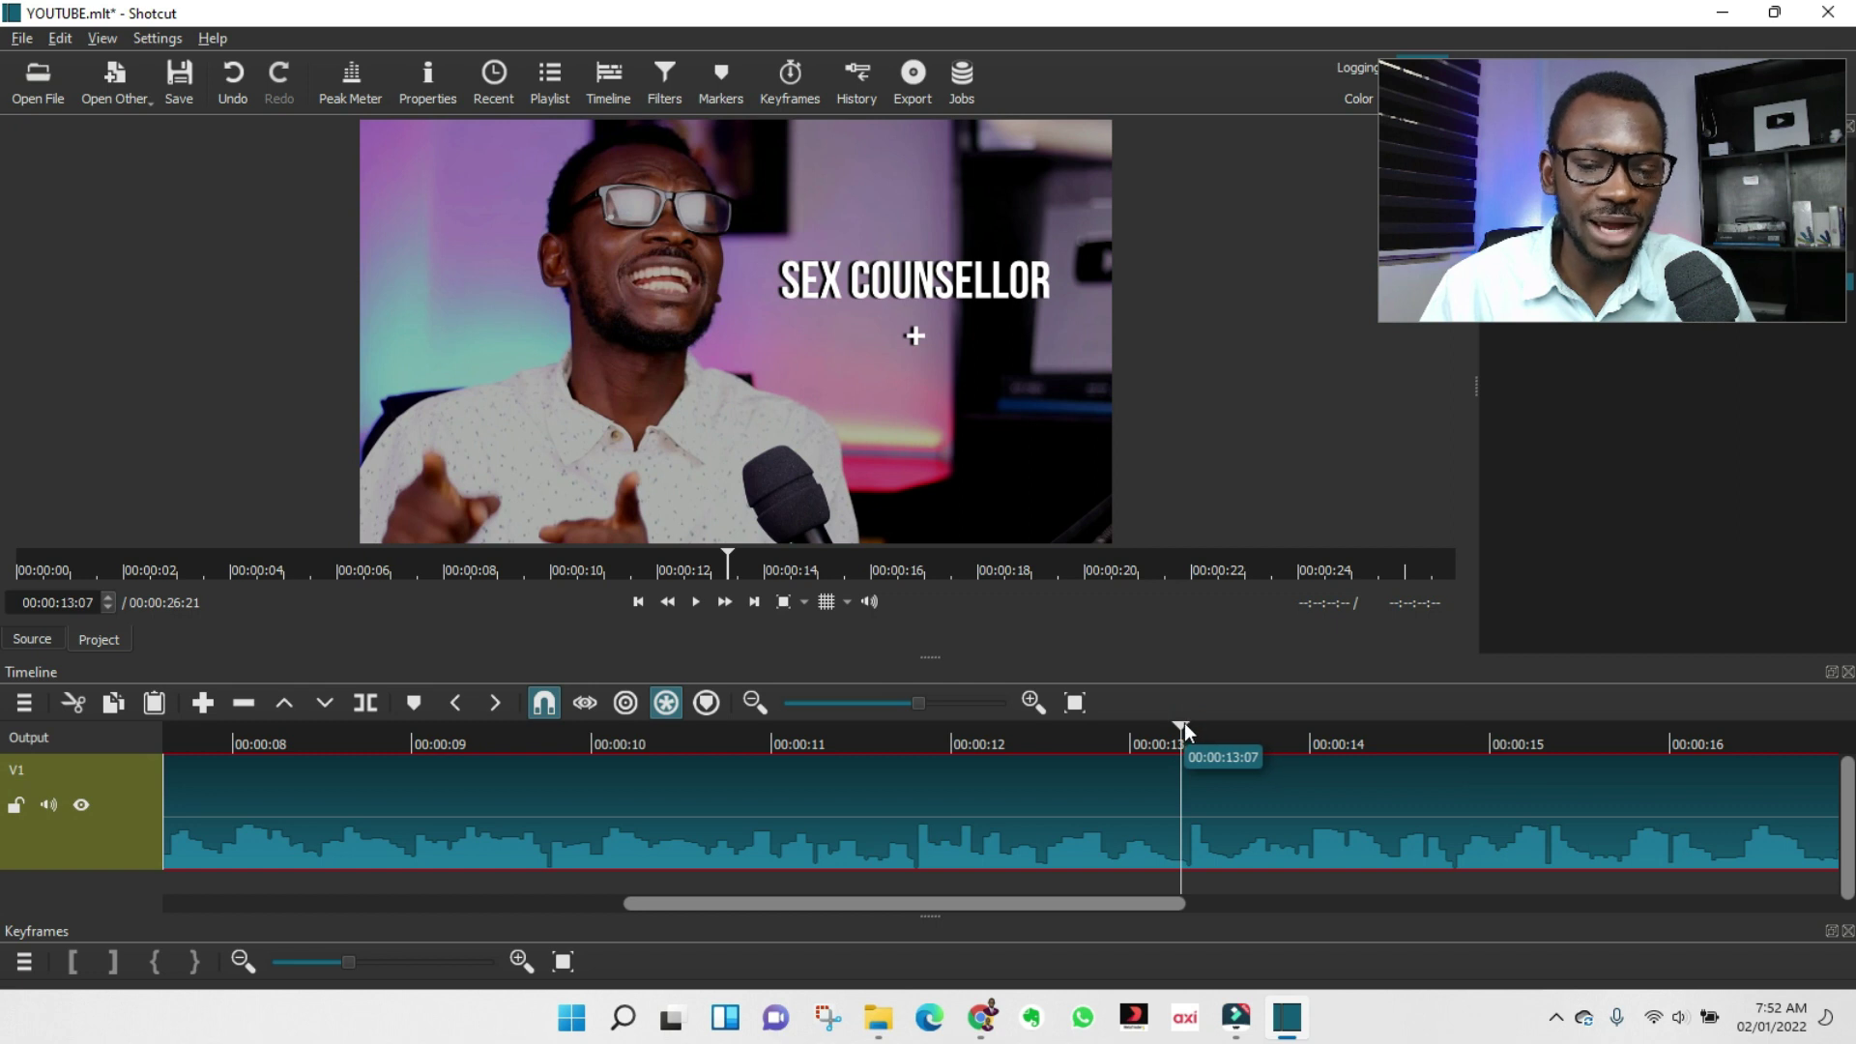
left_click(1187, 723)
key("s")
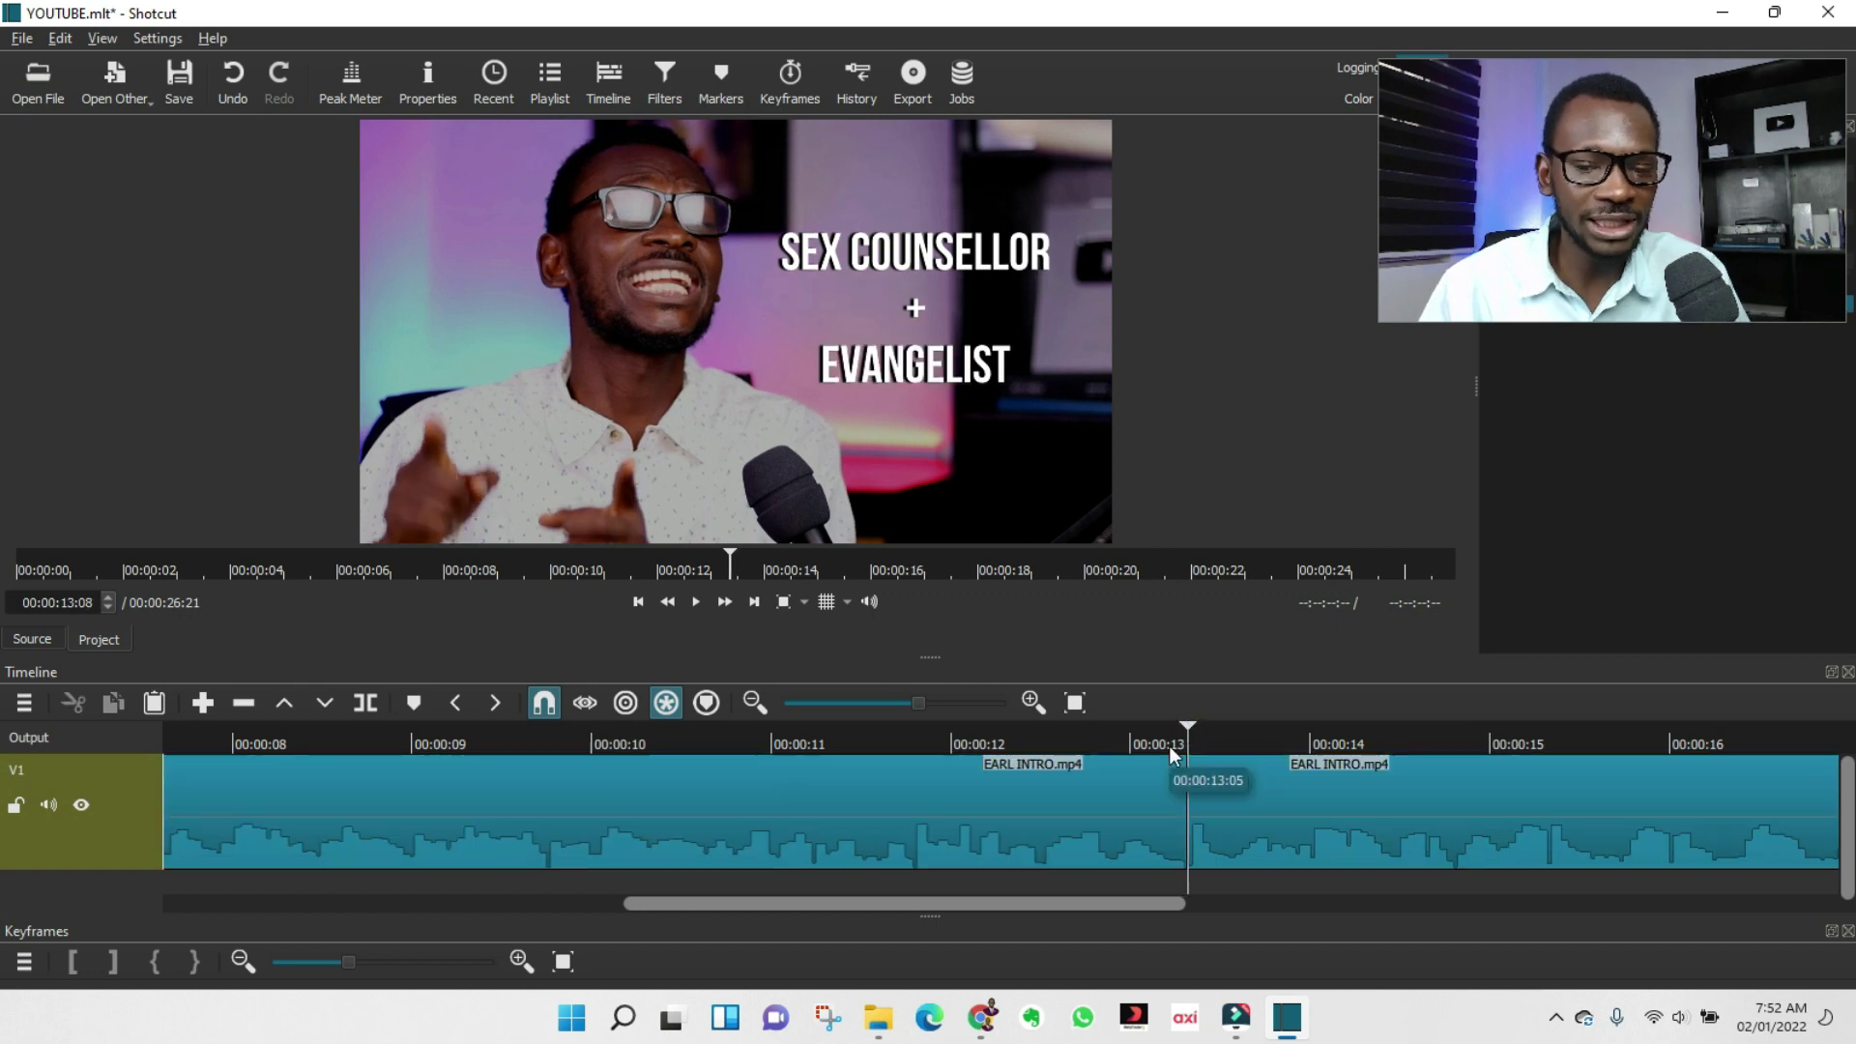
Split at 00:00:14:20, delete the 13:08–14:20 piece, then move to about 00:00:07:20.
key("space")
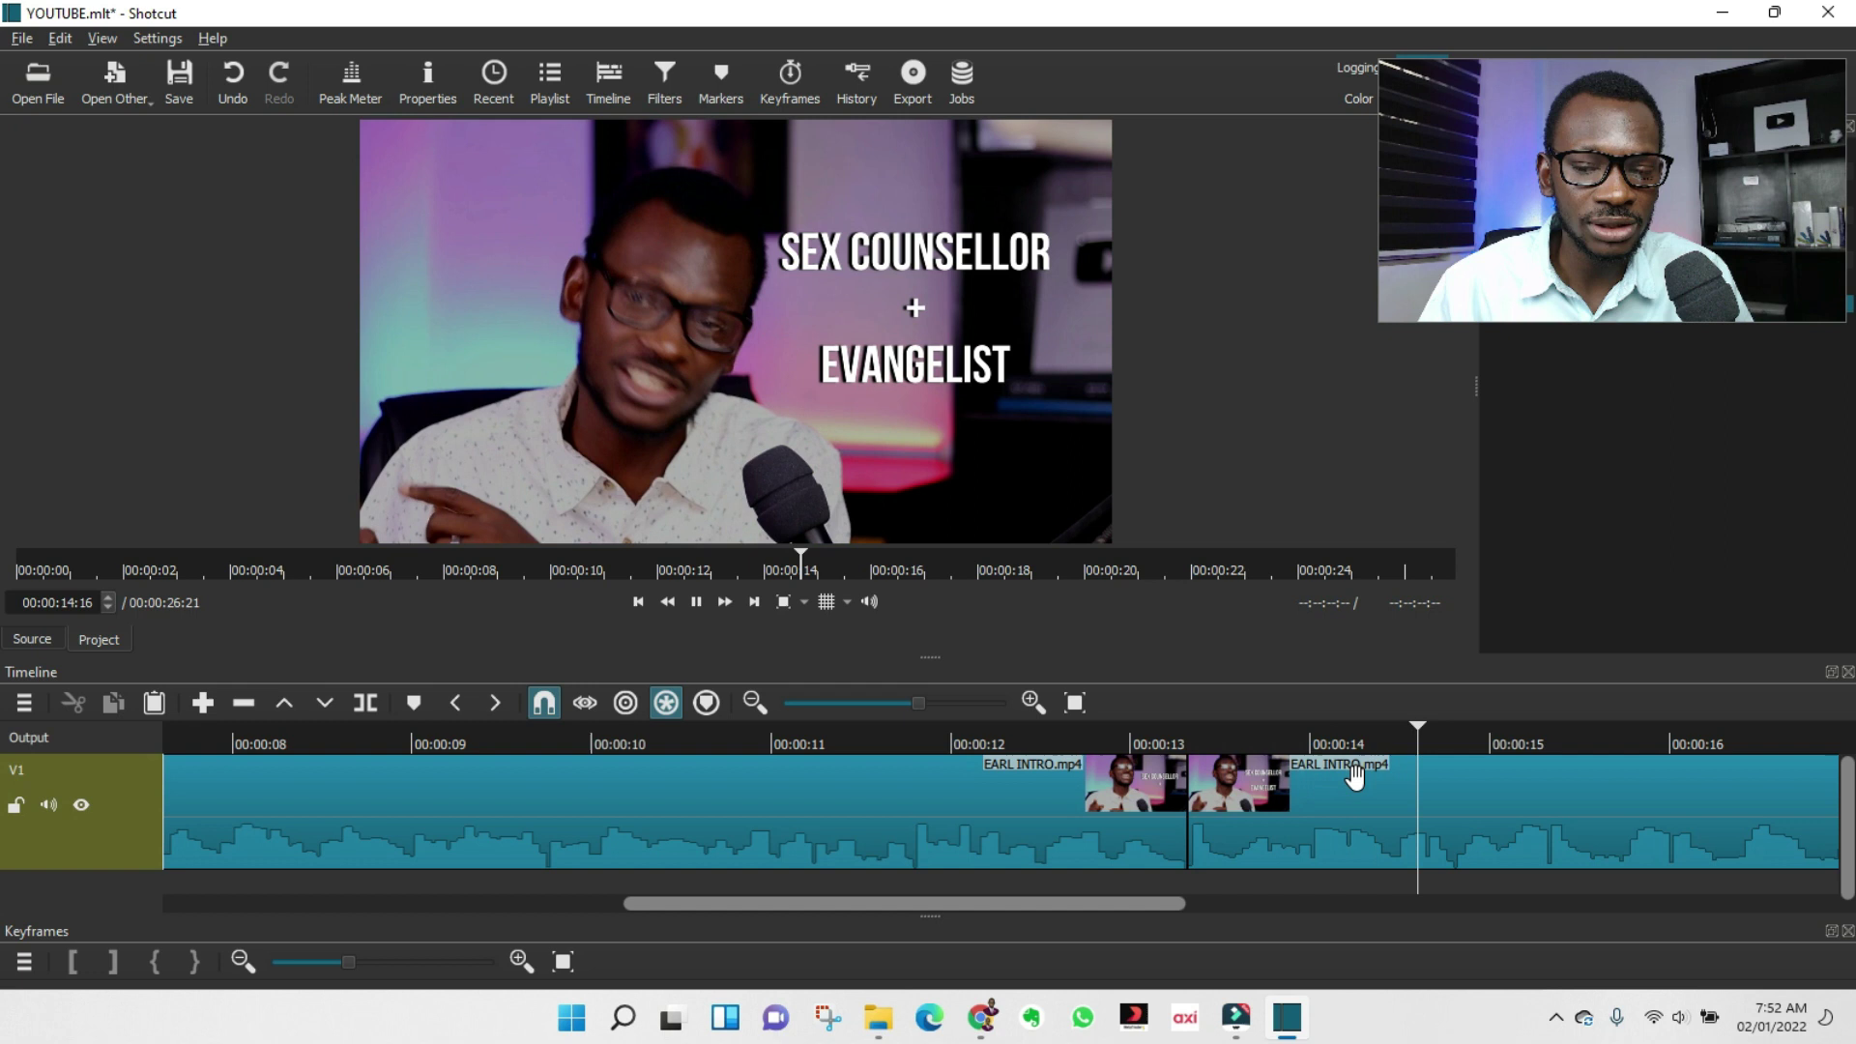
key("space")
left_click_drag(1482, 731, 1454, 732)
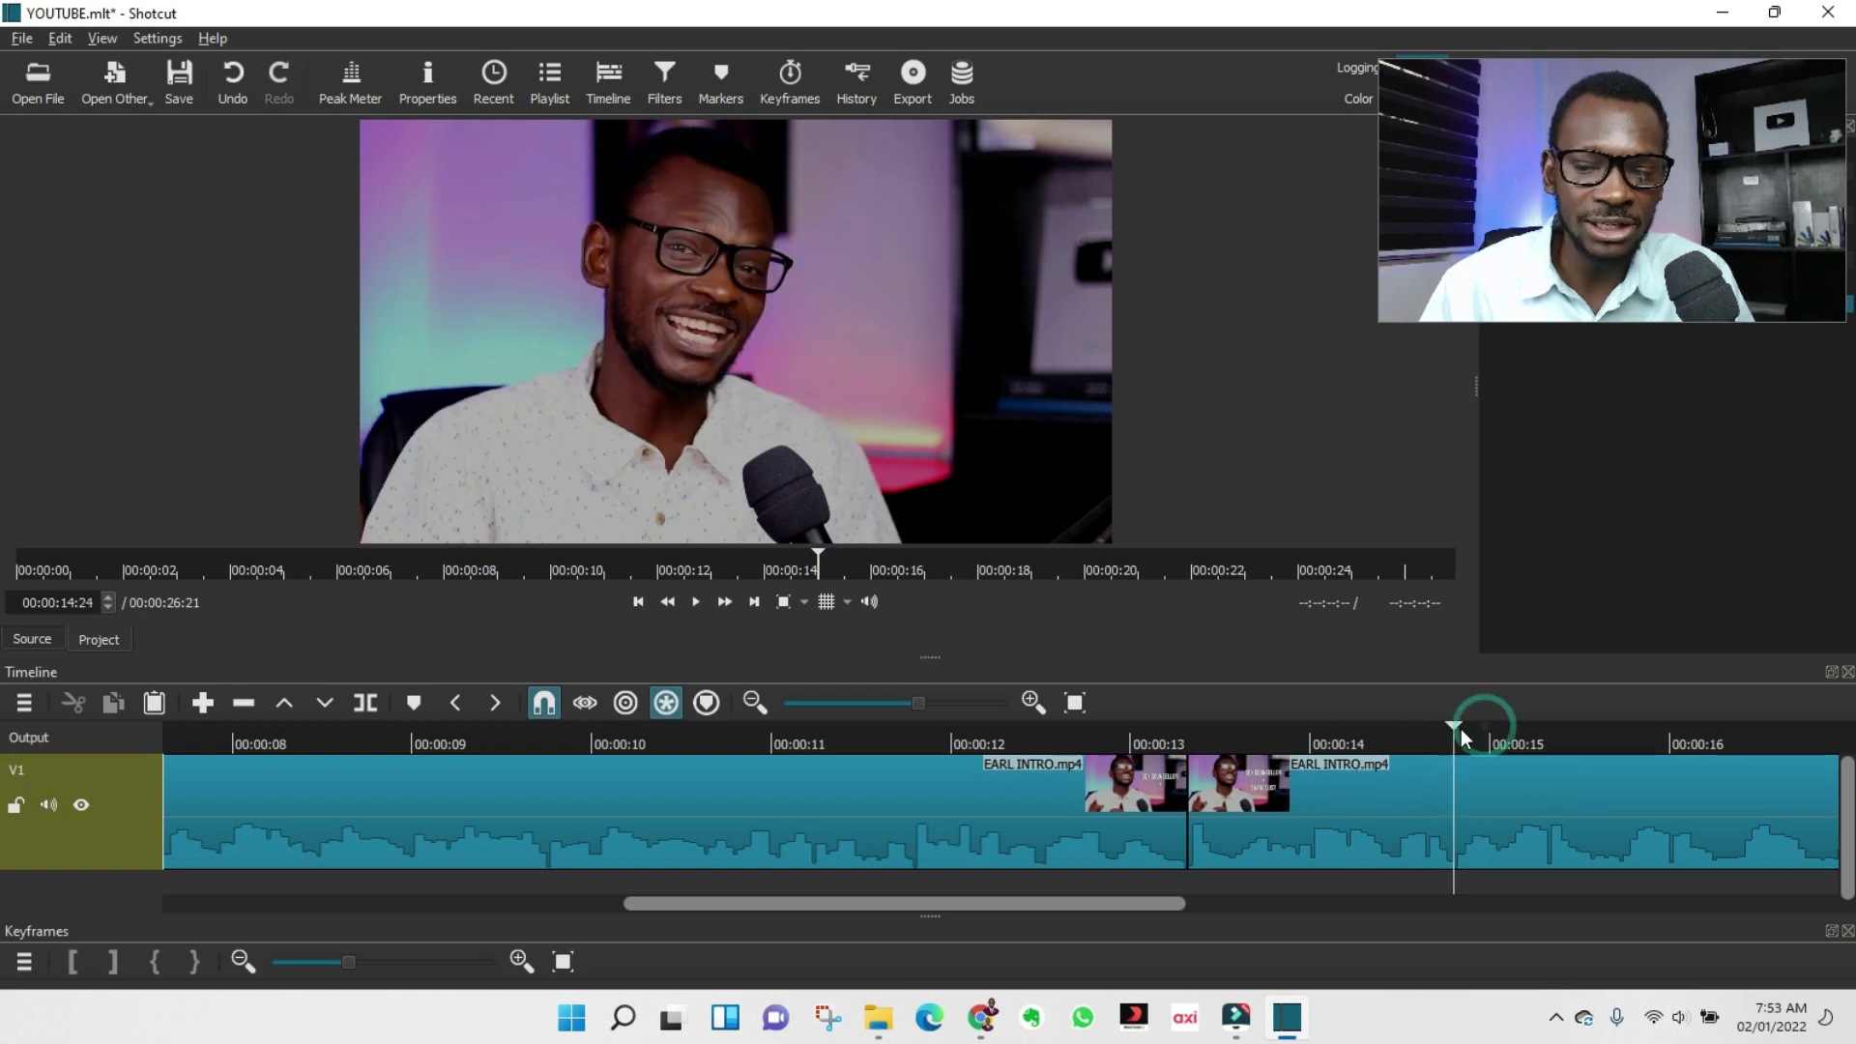
key("s")
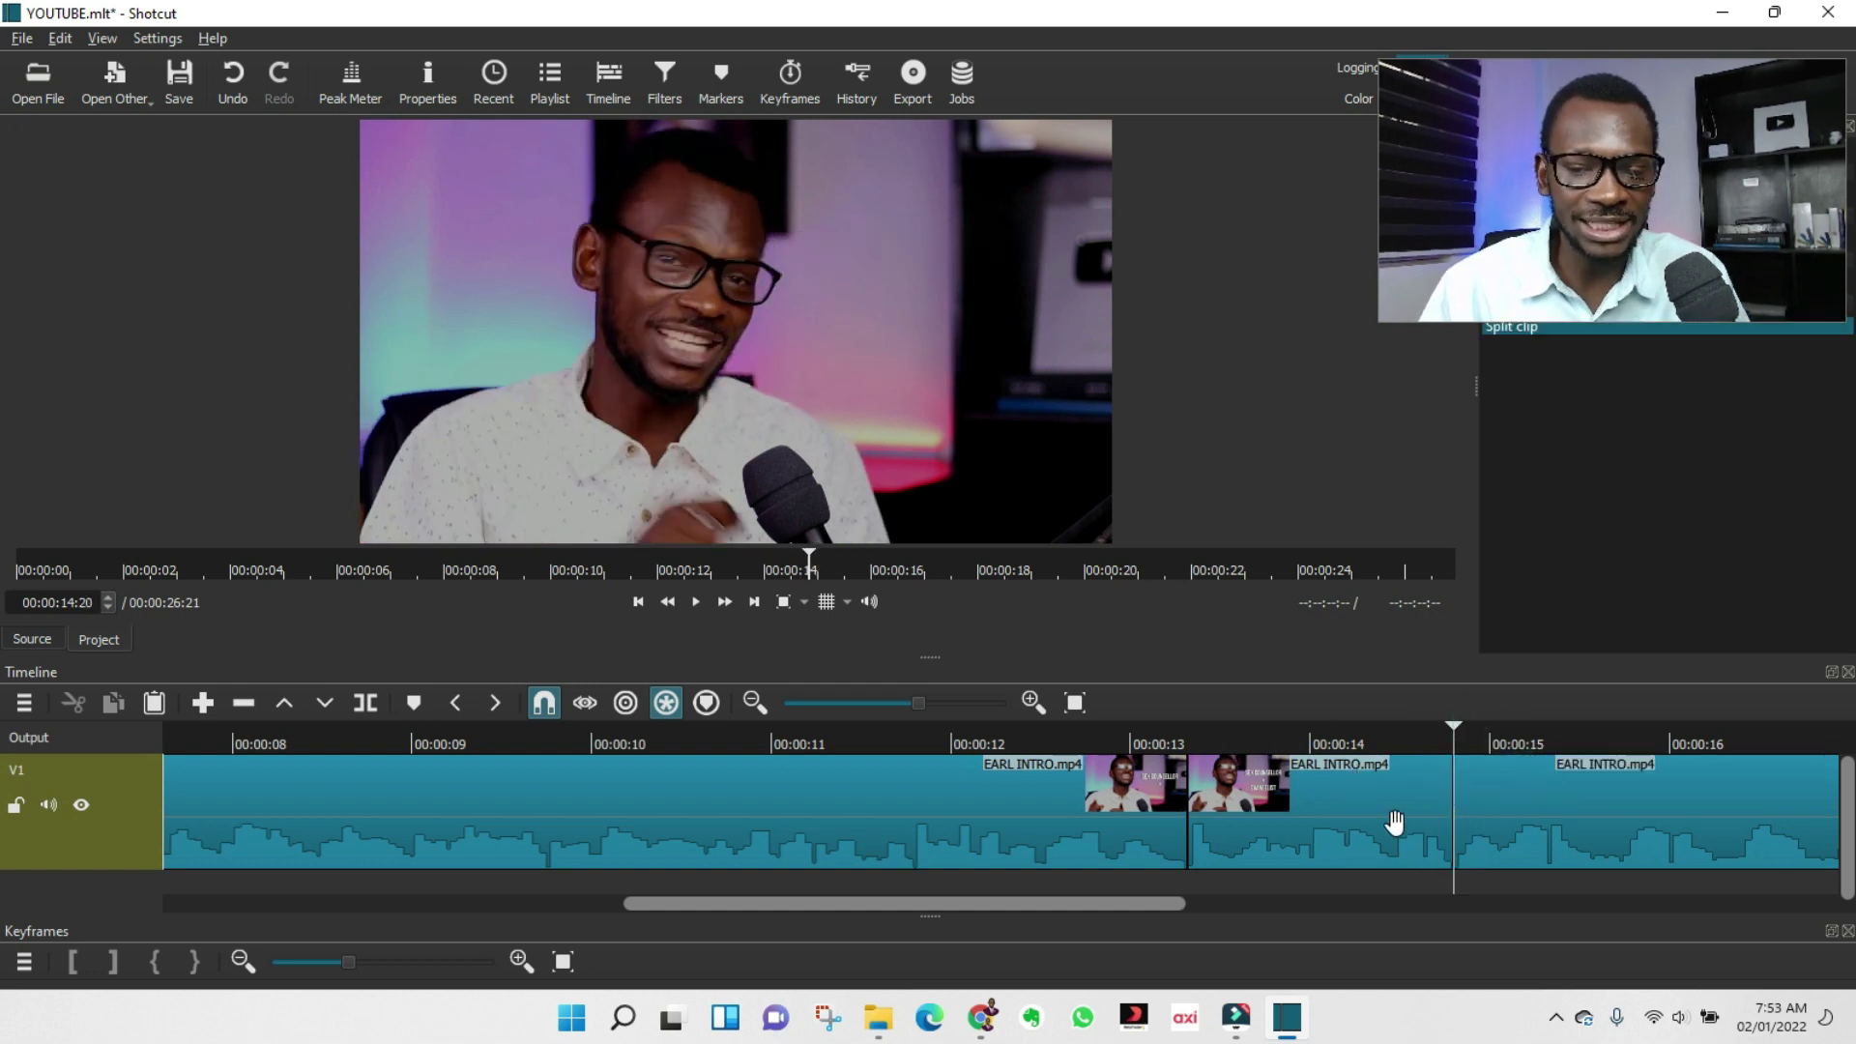
left_click(1327, 832)
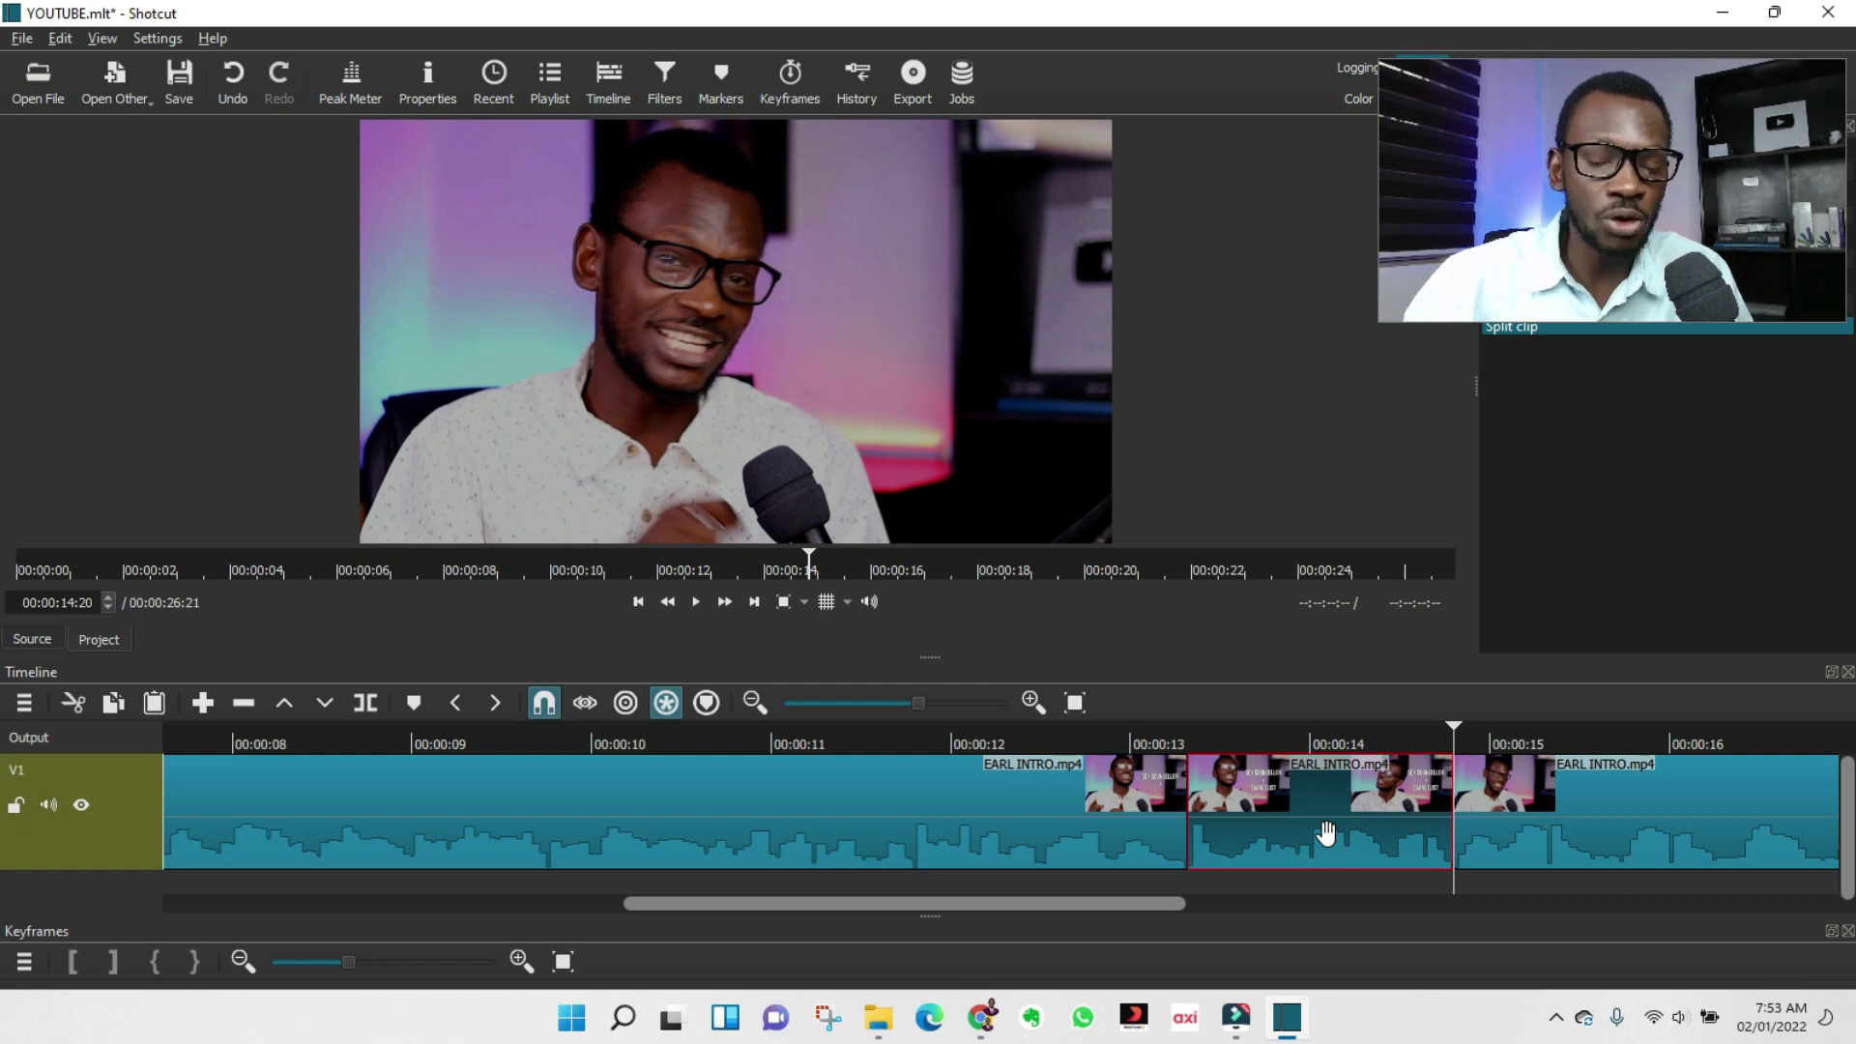
key("Delete")
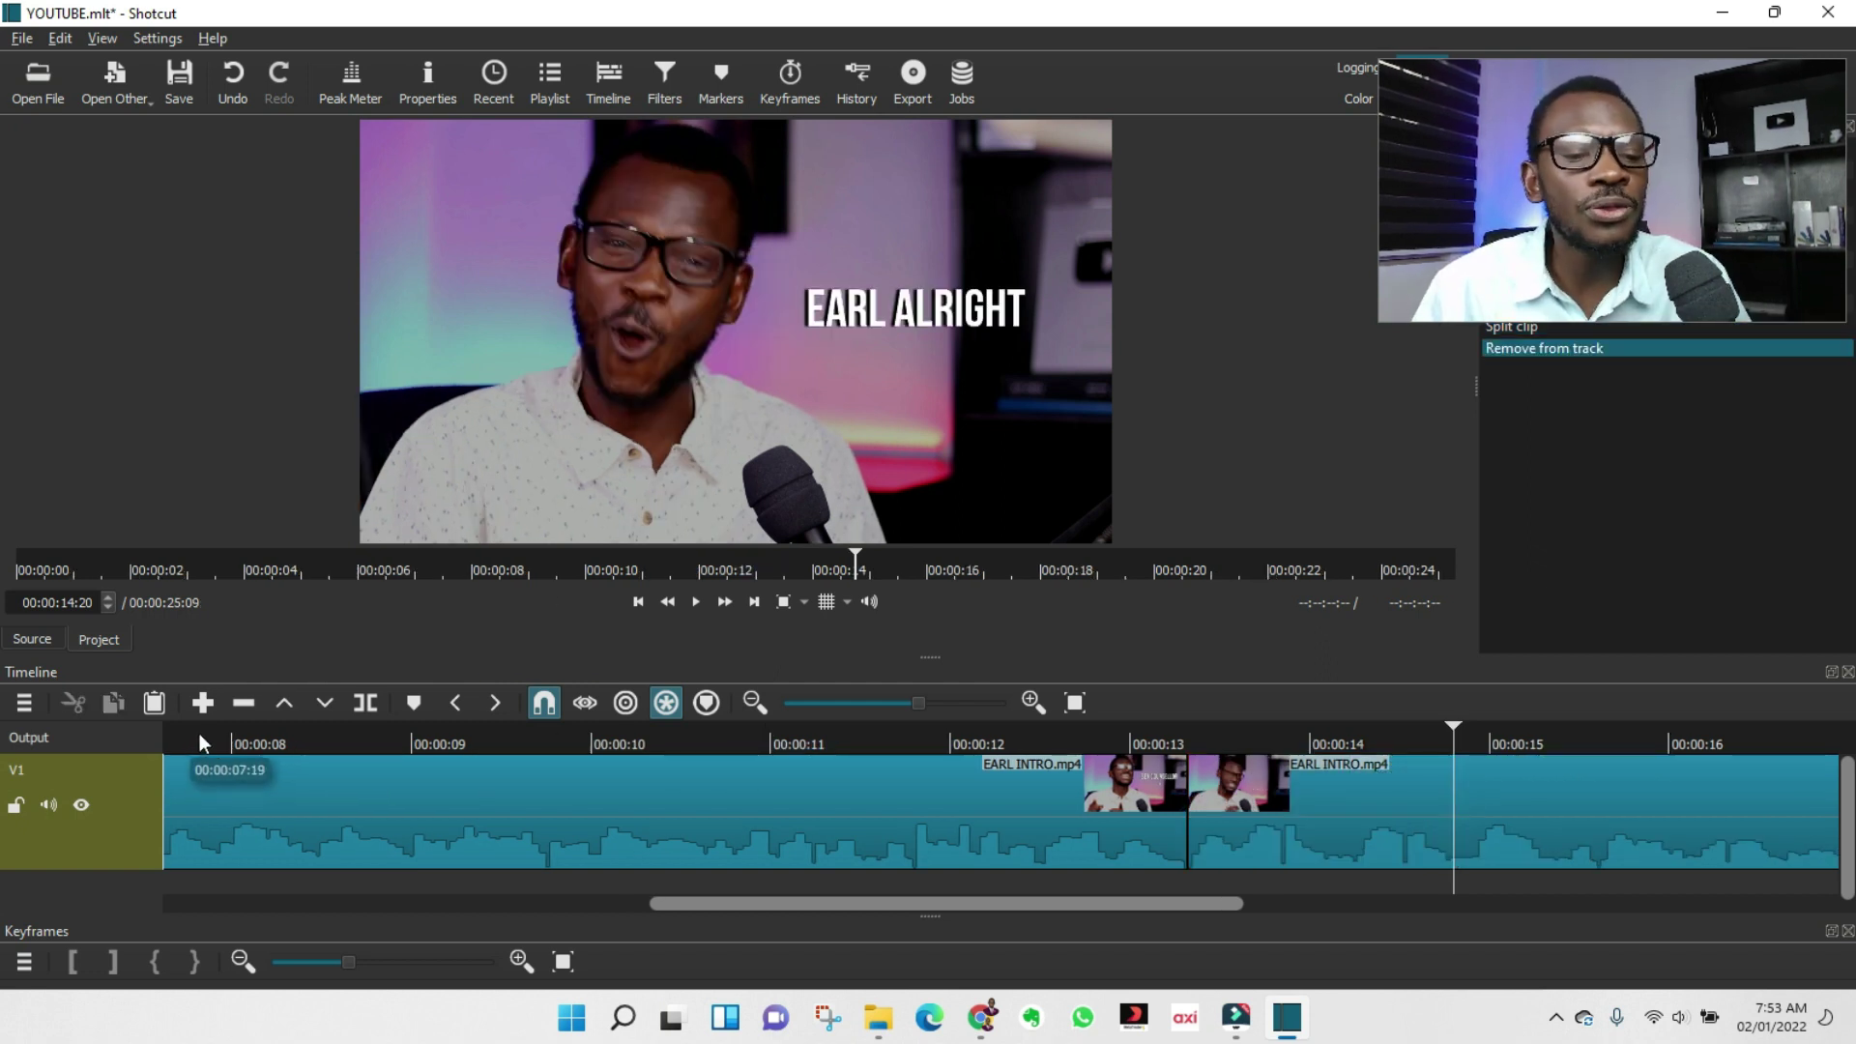
left_click(216, 737)
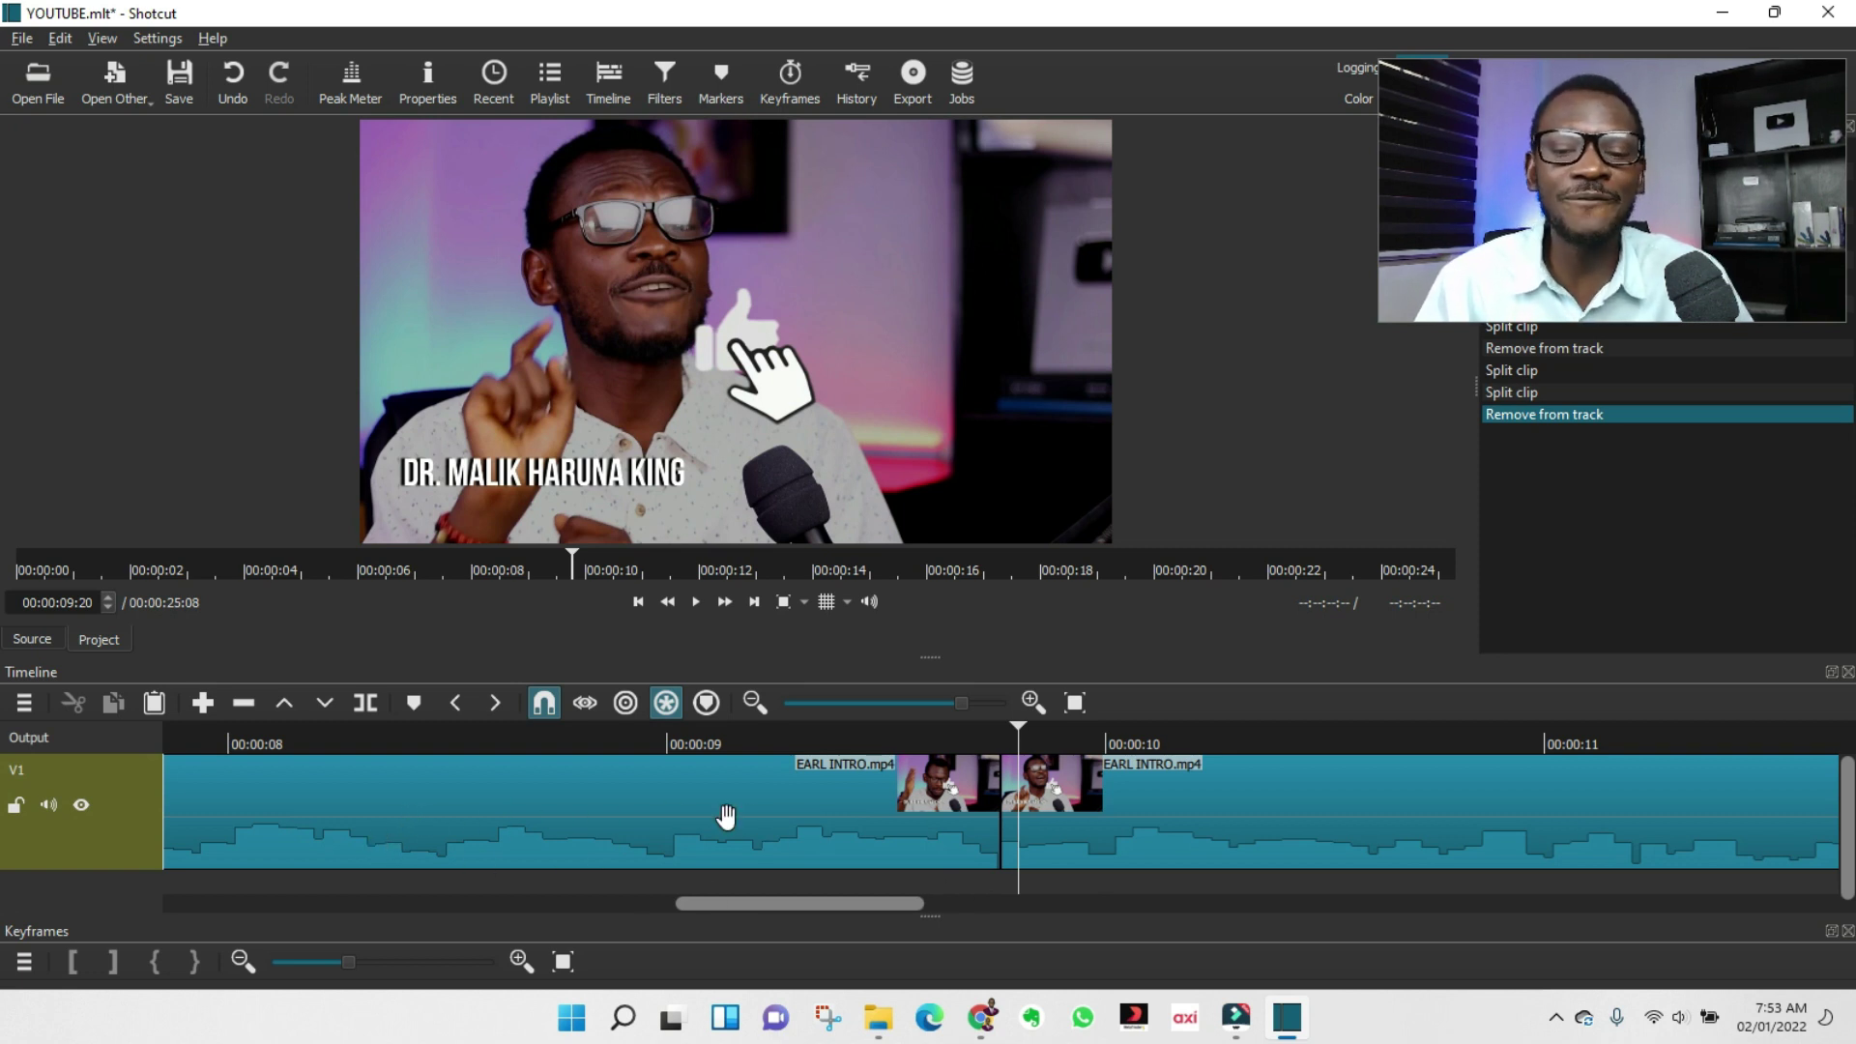
scroll(1099, 824, "left", 10)
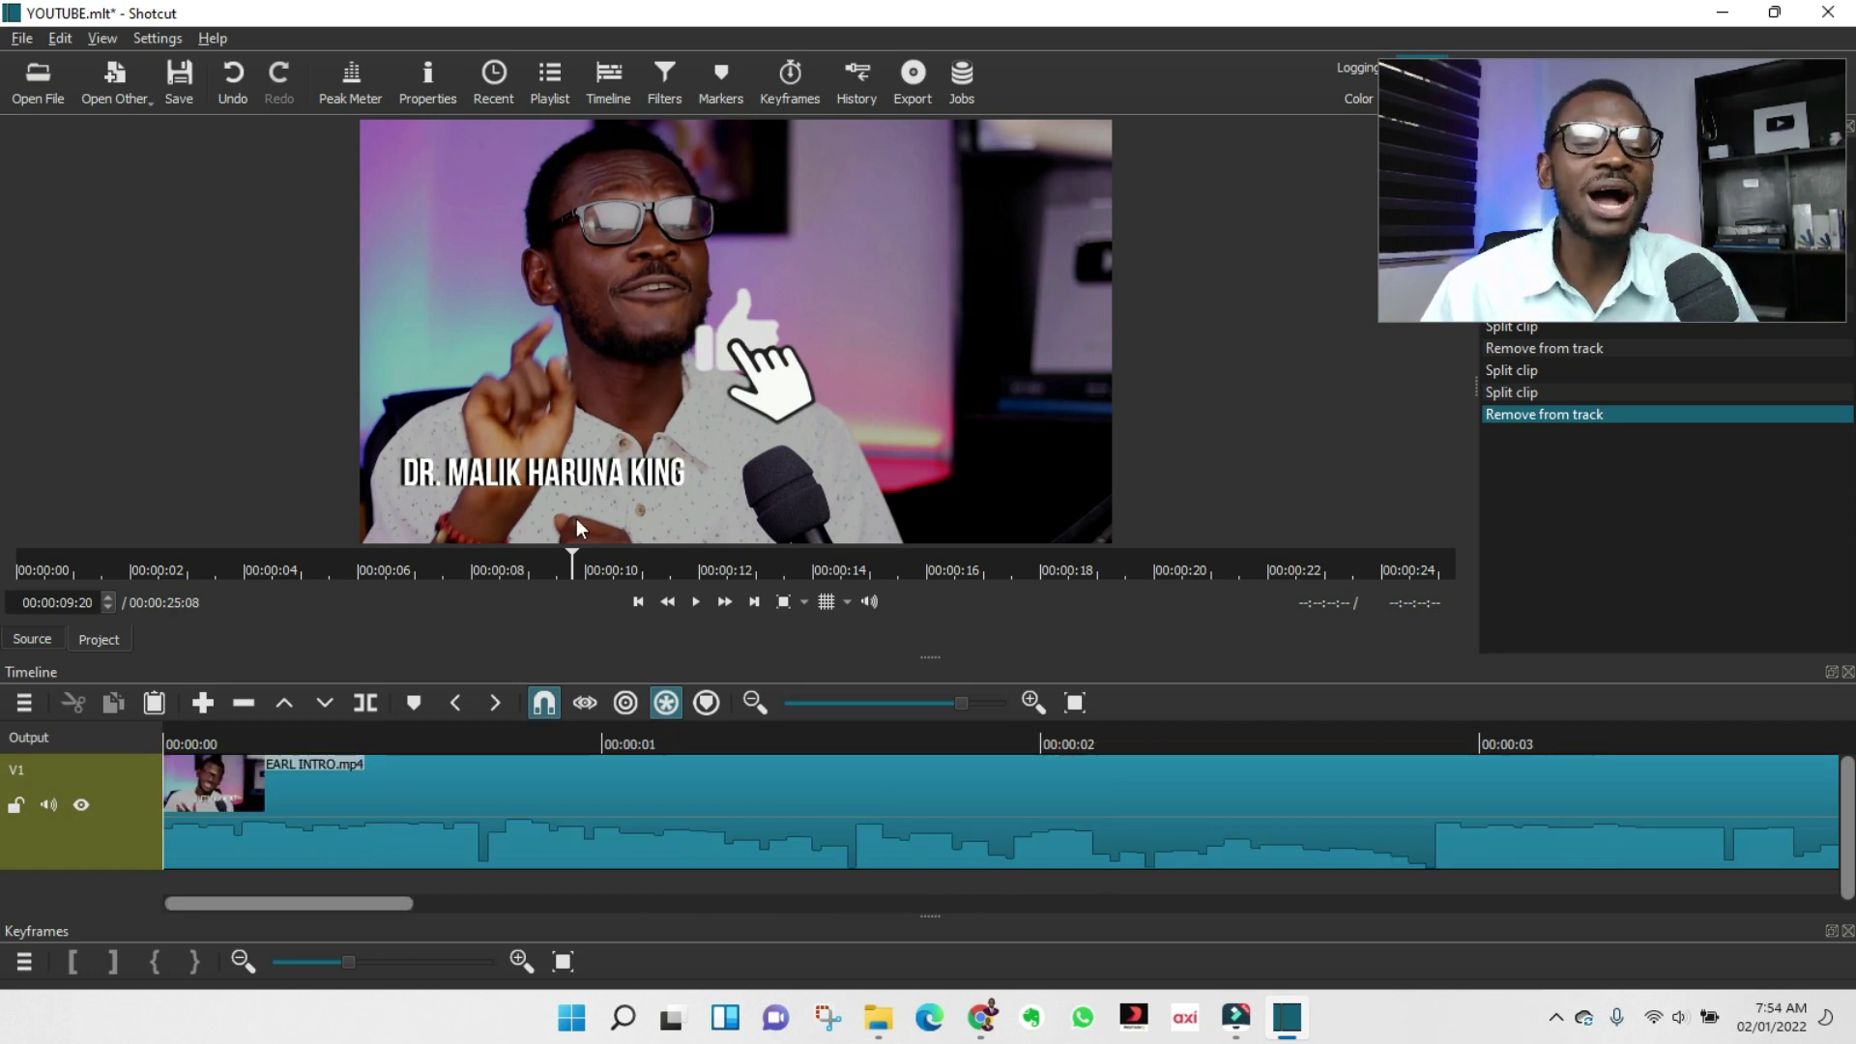
Split the intro at 00:00:17:22 and 00:00:19:12 and select the piece between.
left_click_drag(288, 904, 180, 909)
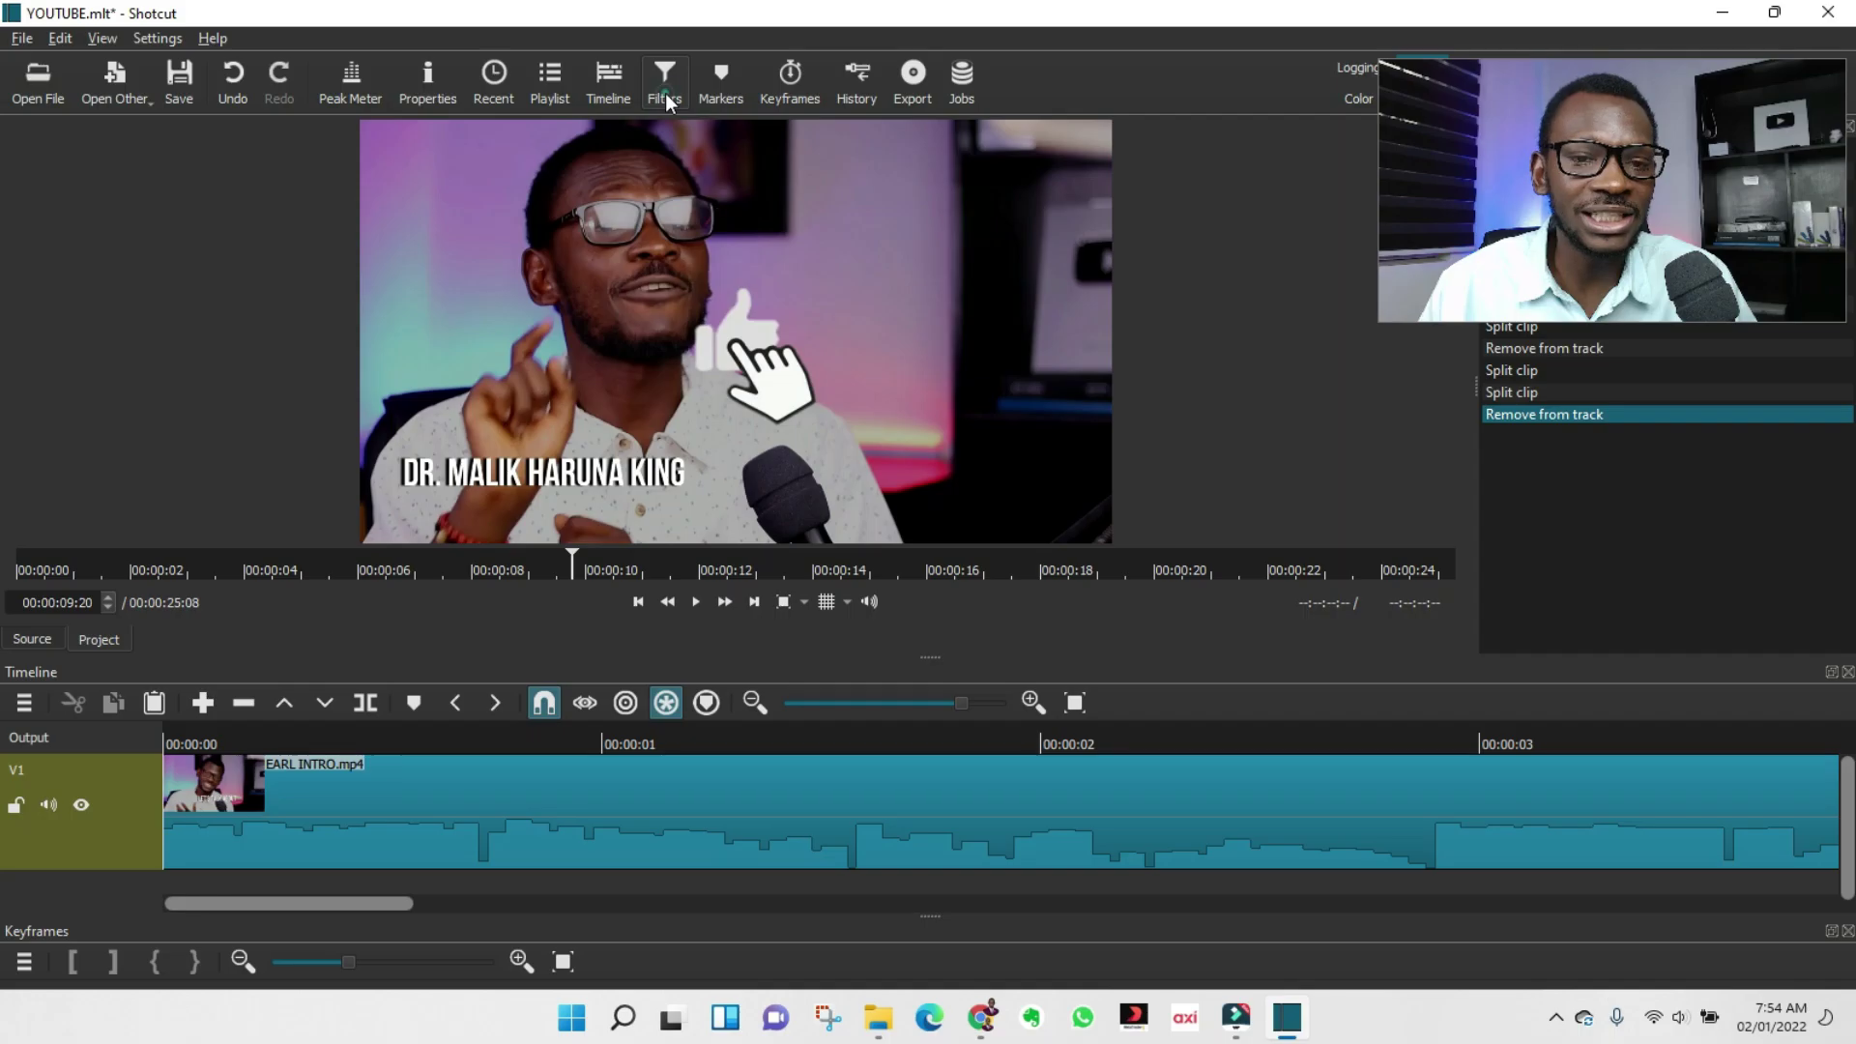
left_click(981, 126)
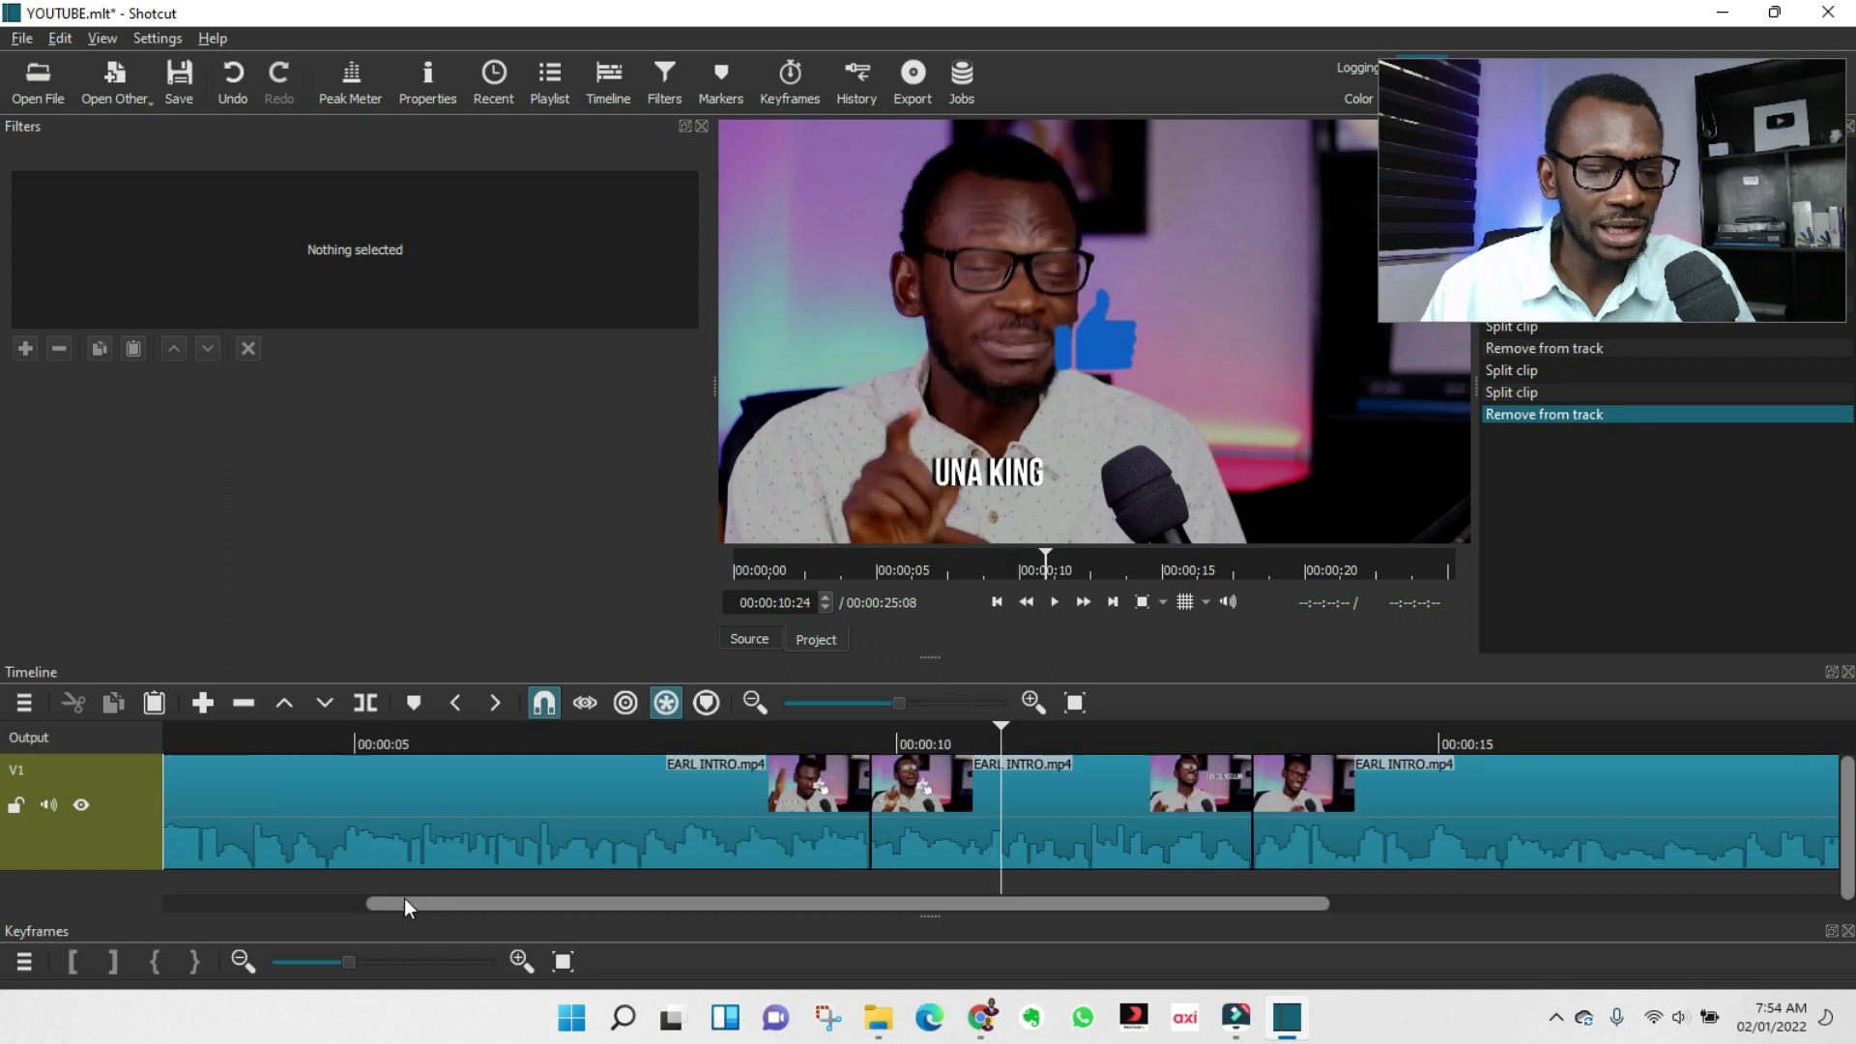
left_click_drag(410, 903, 609, 907)
left_click(1307, 735)
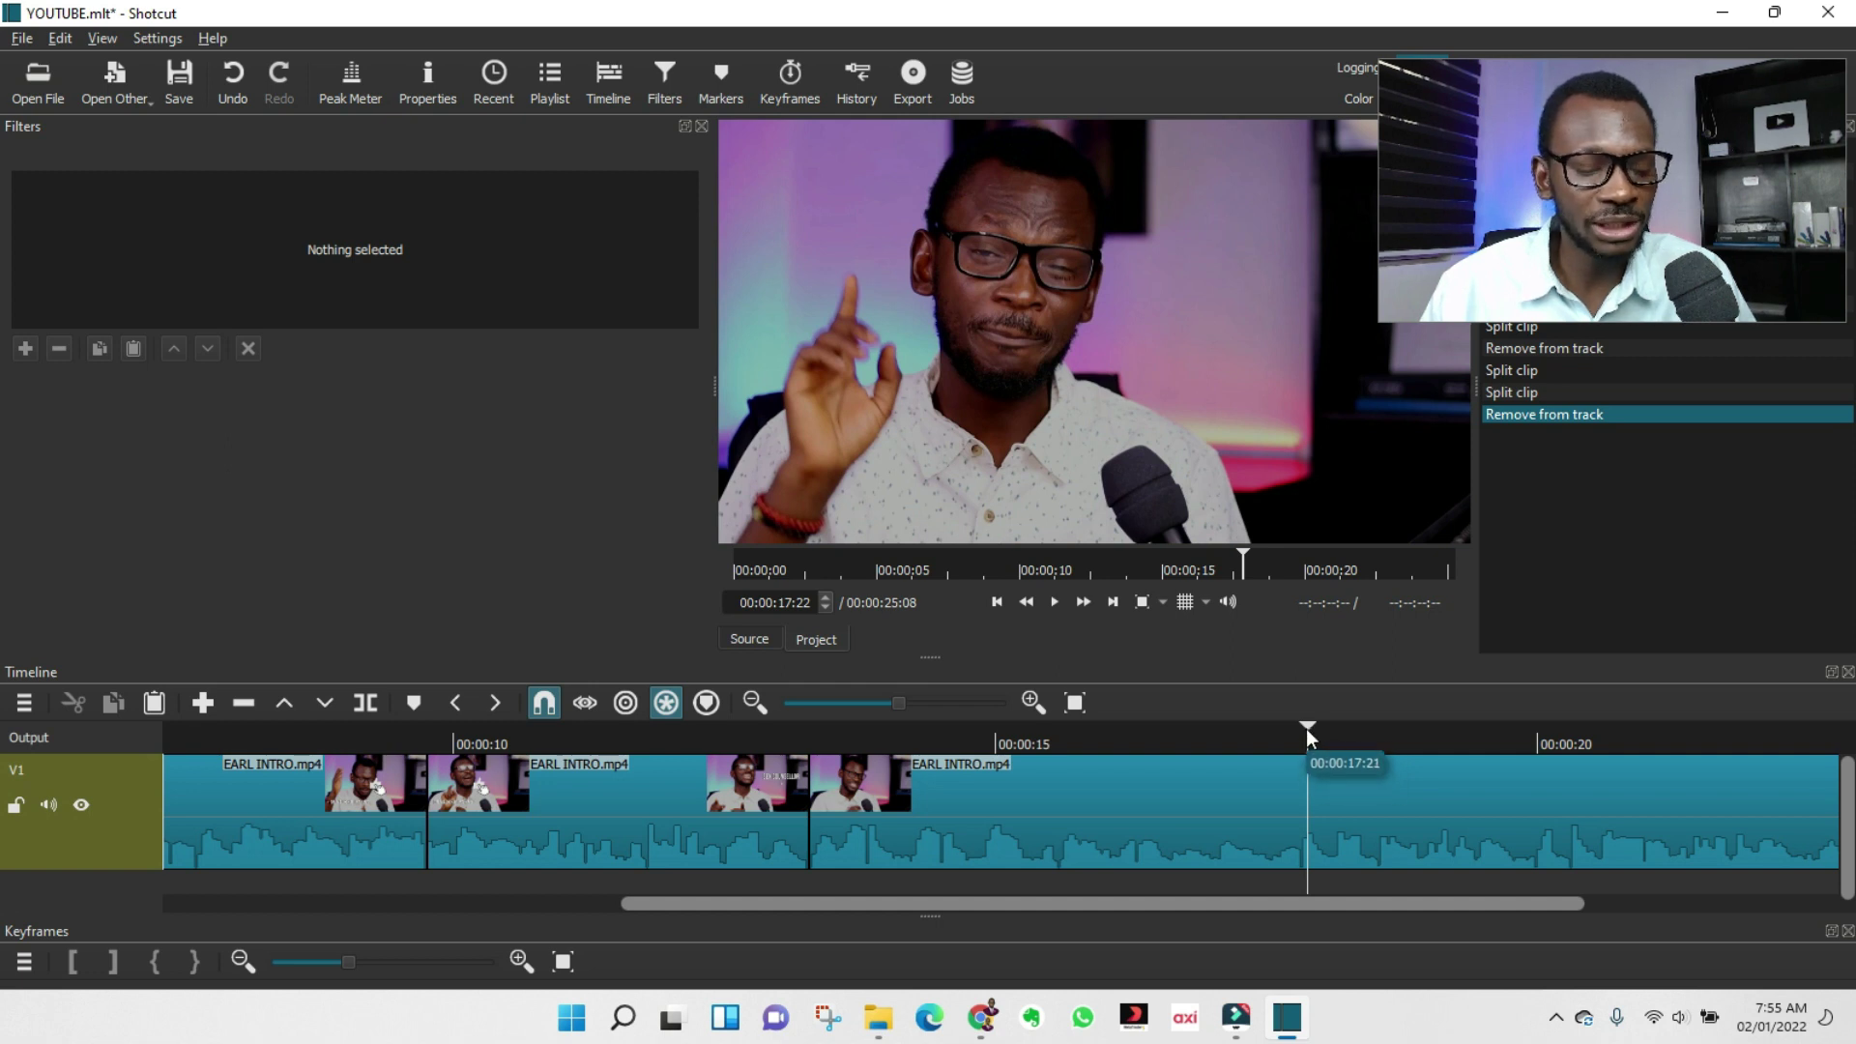
key("s")
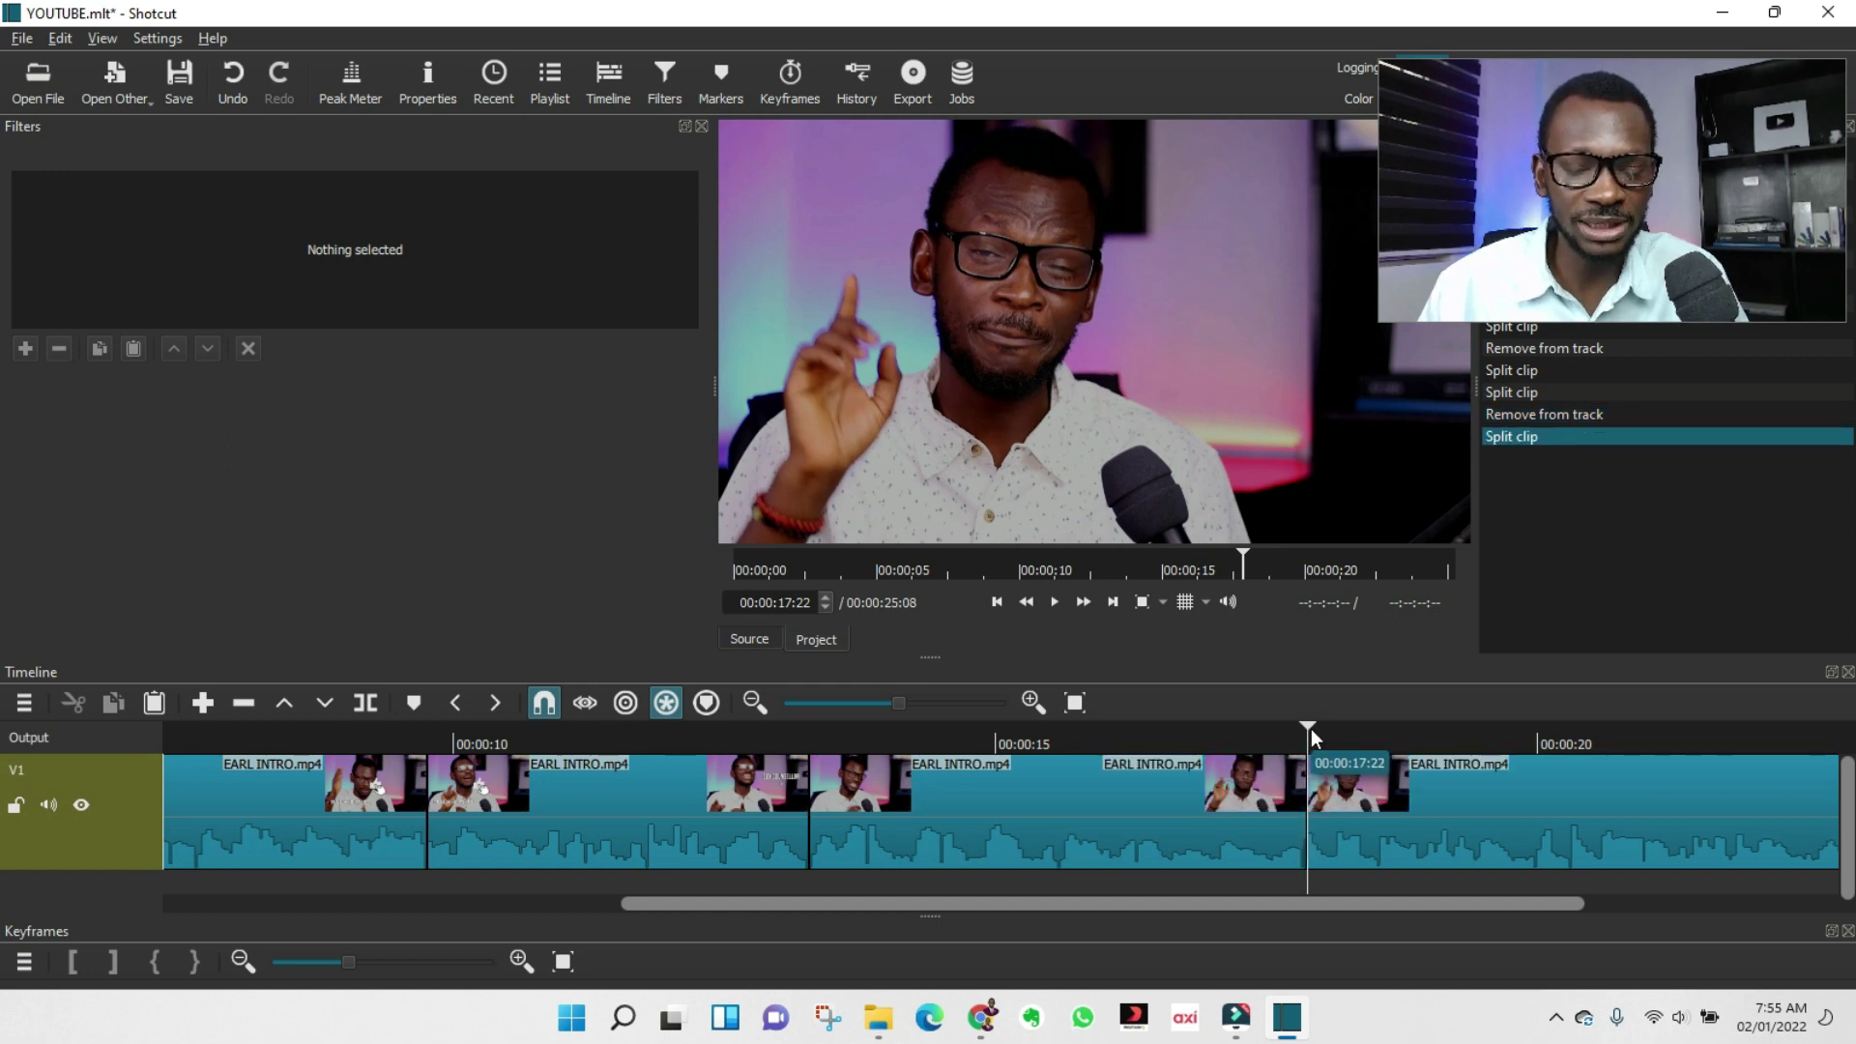
left_click_drag(1311, 728, 1483, 741)
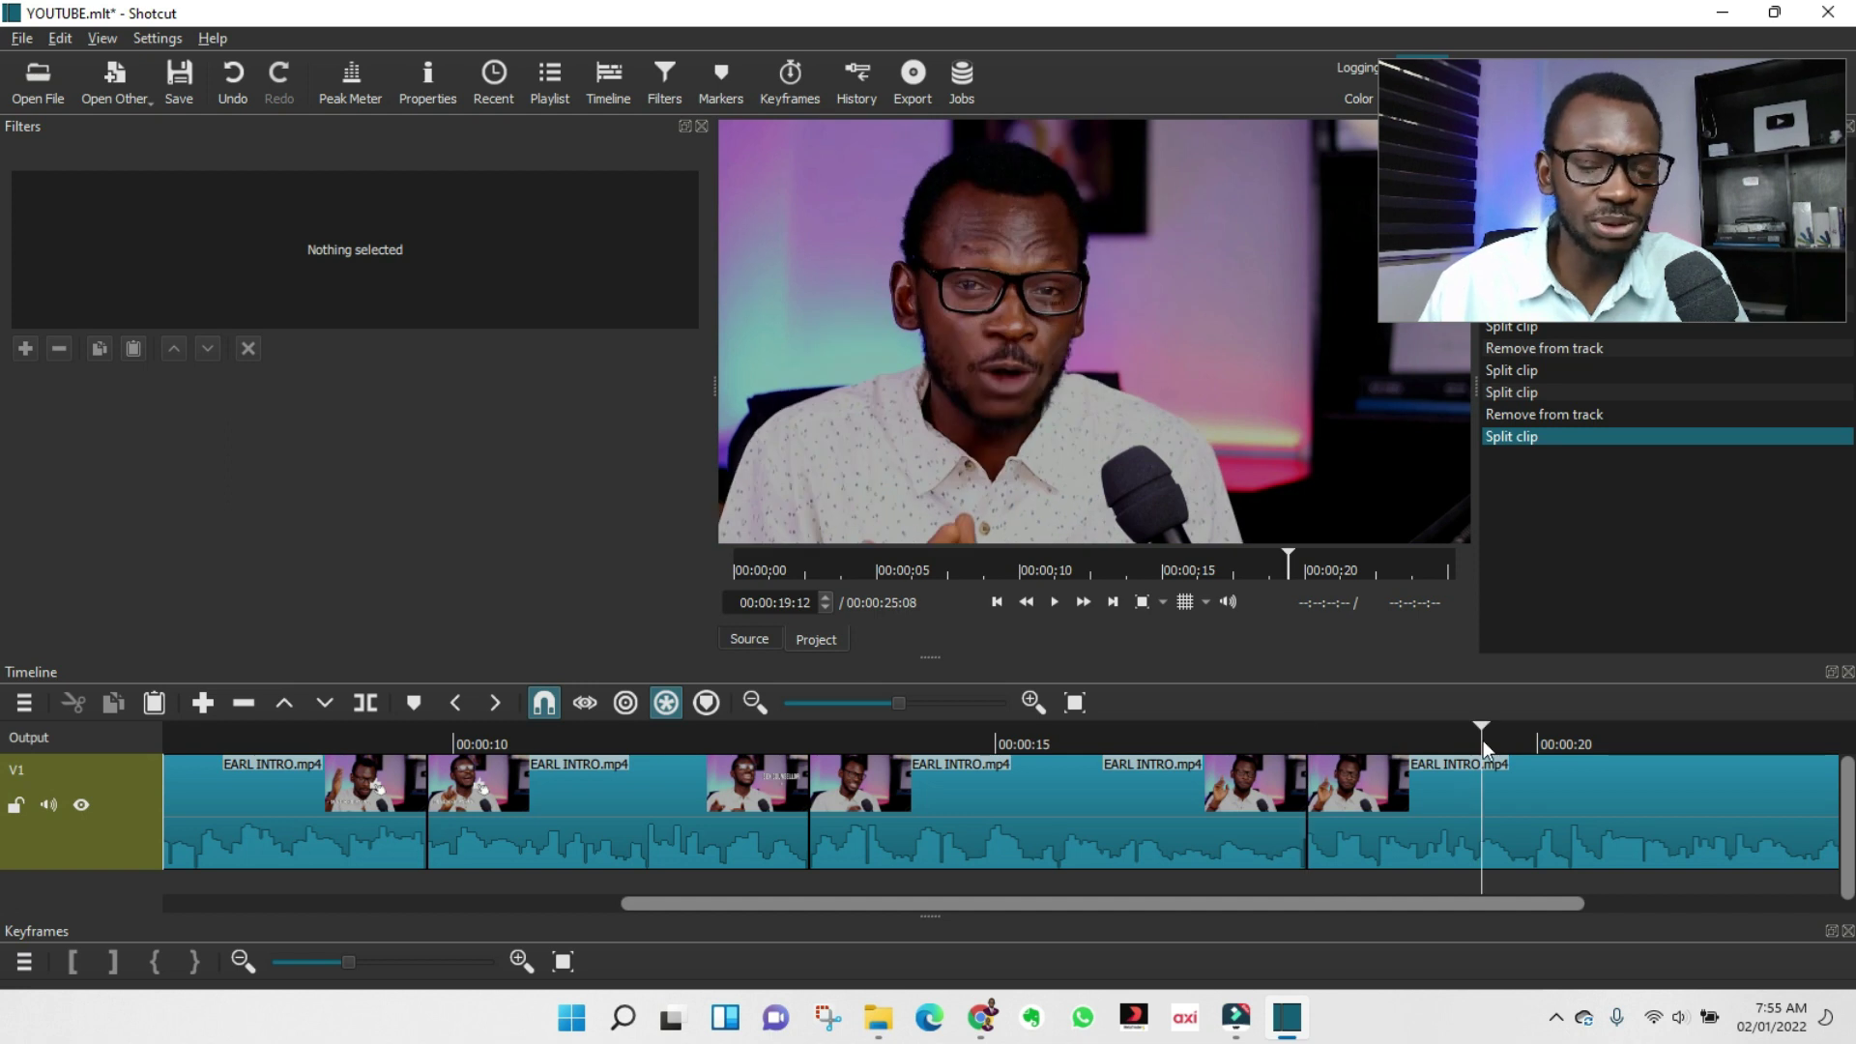
key("s")
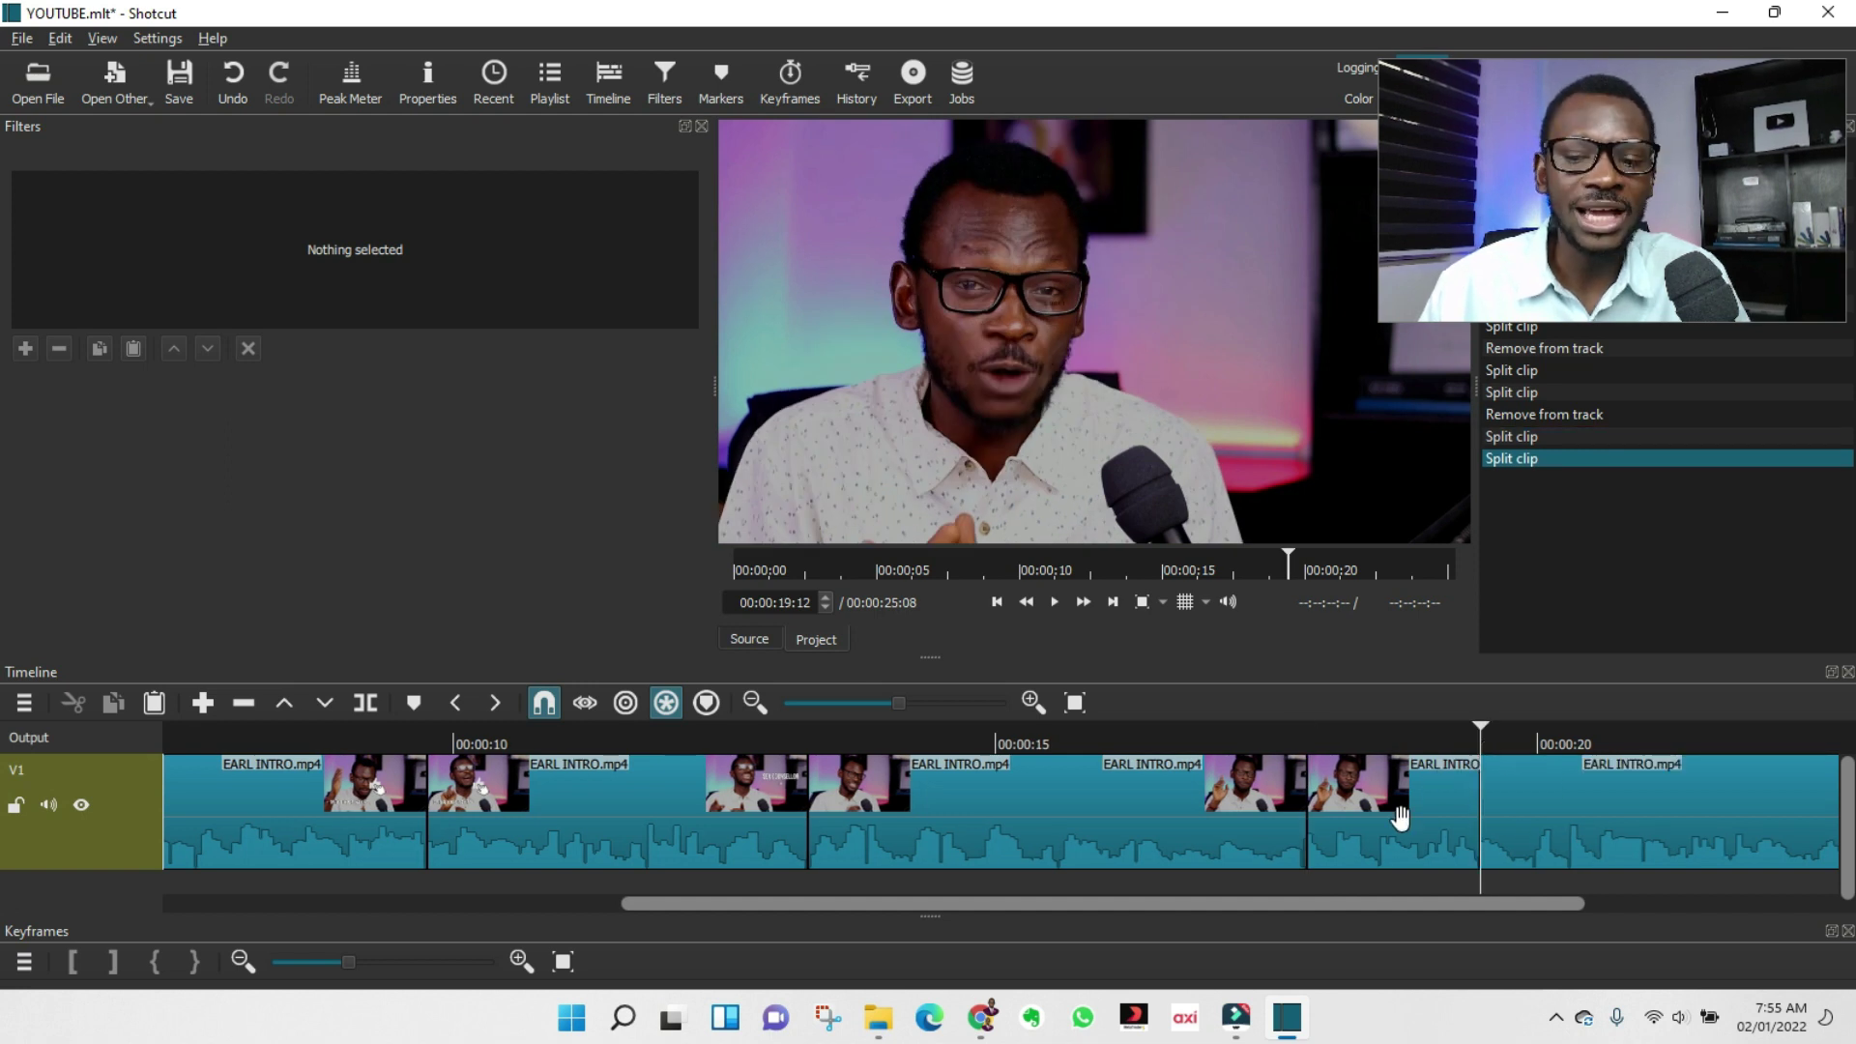
left_click(1401, 819)
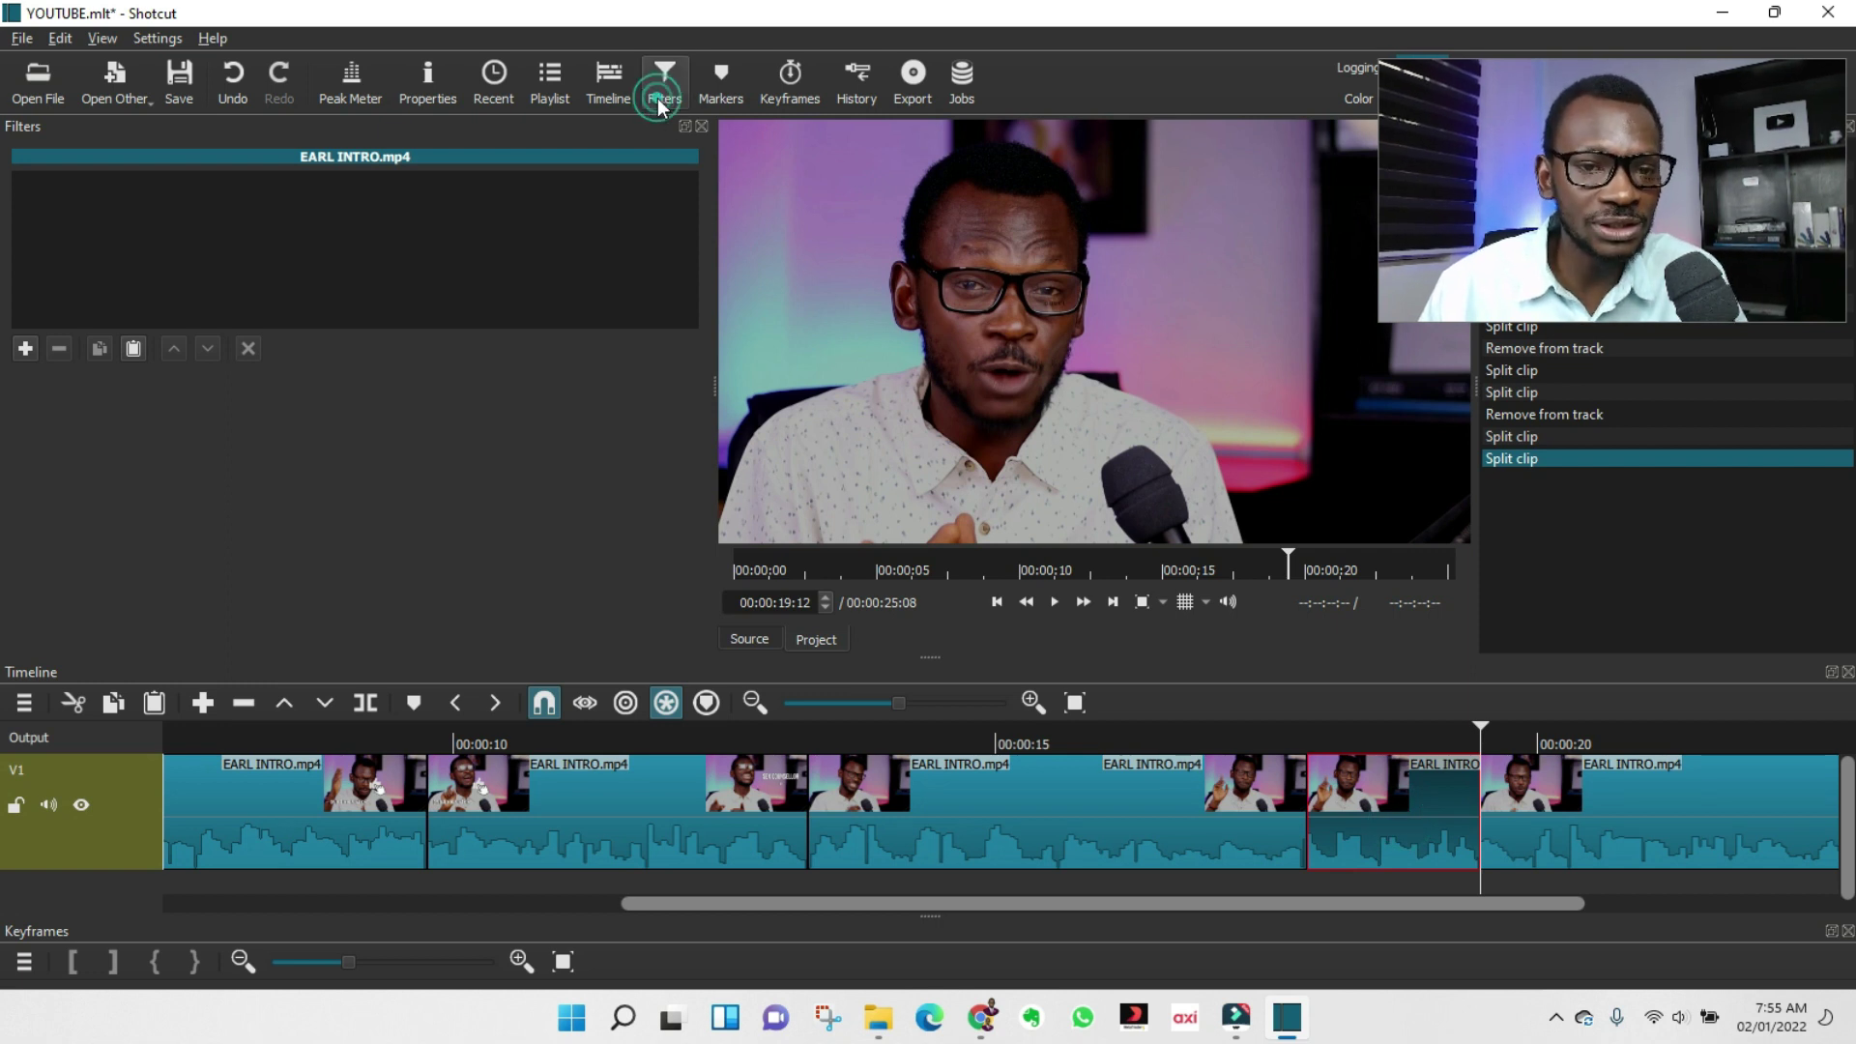
Add a Text: Rich filter to the section and enter the presenter's name as the title.
left_click(25, 352)
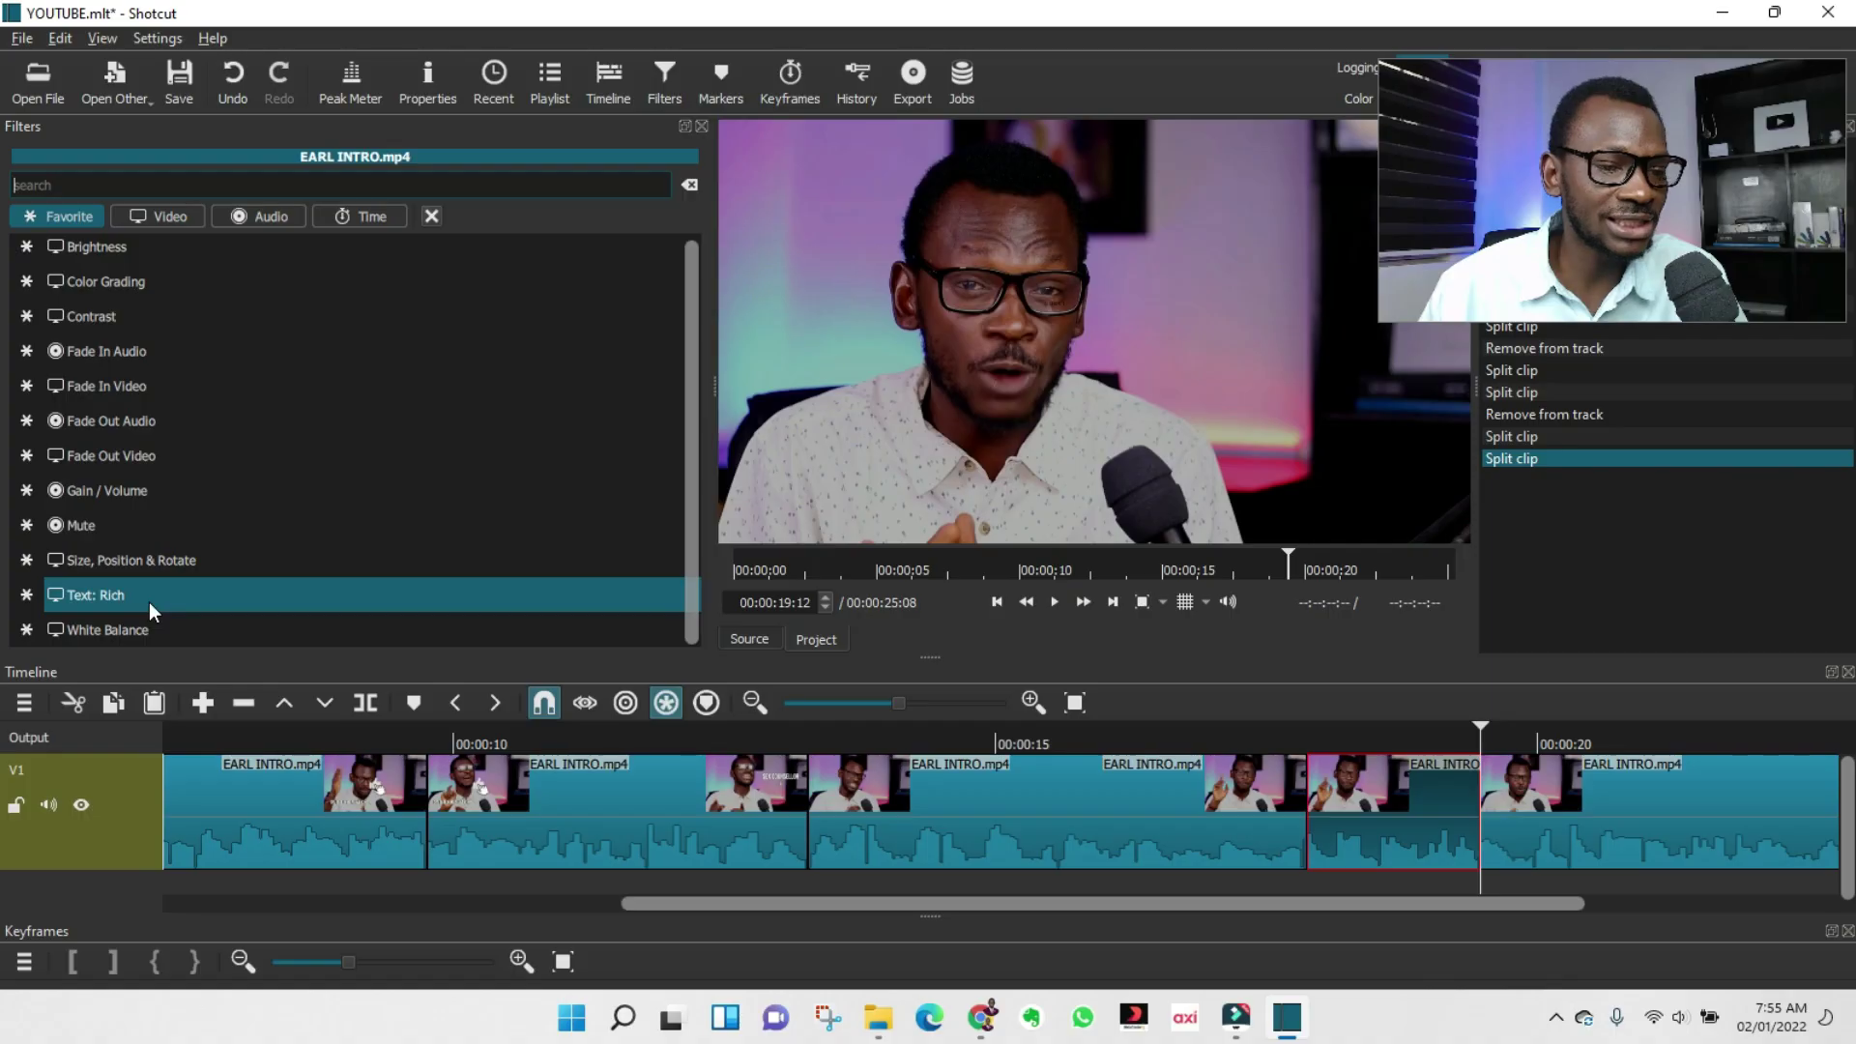
left_click(148, 601)
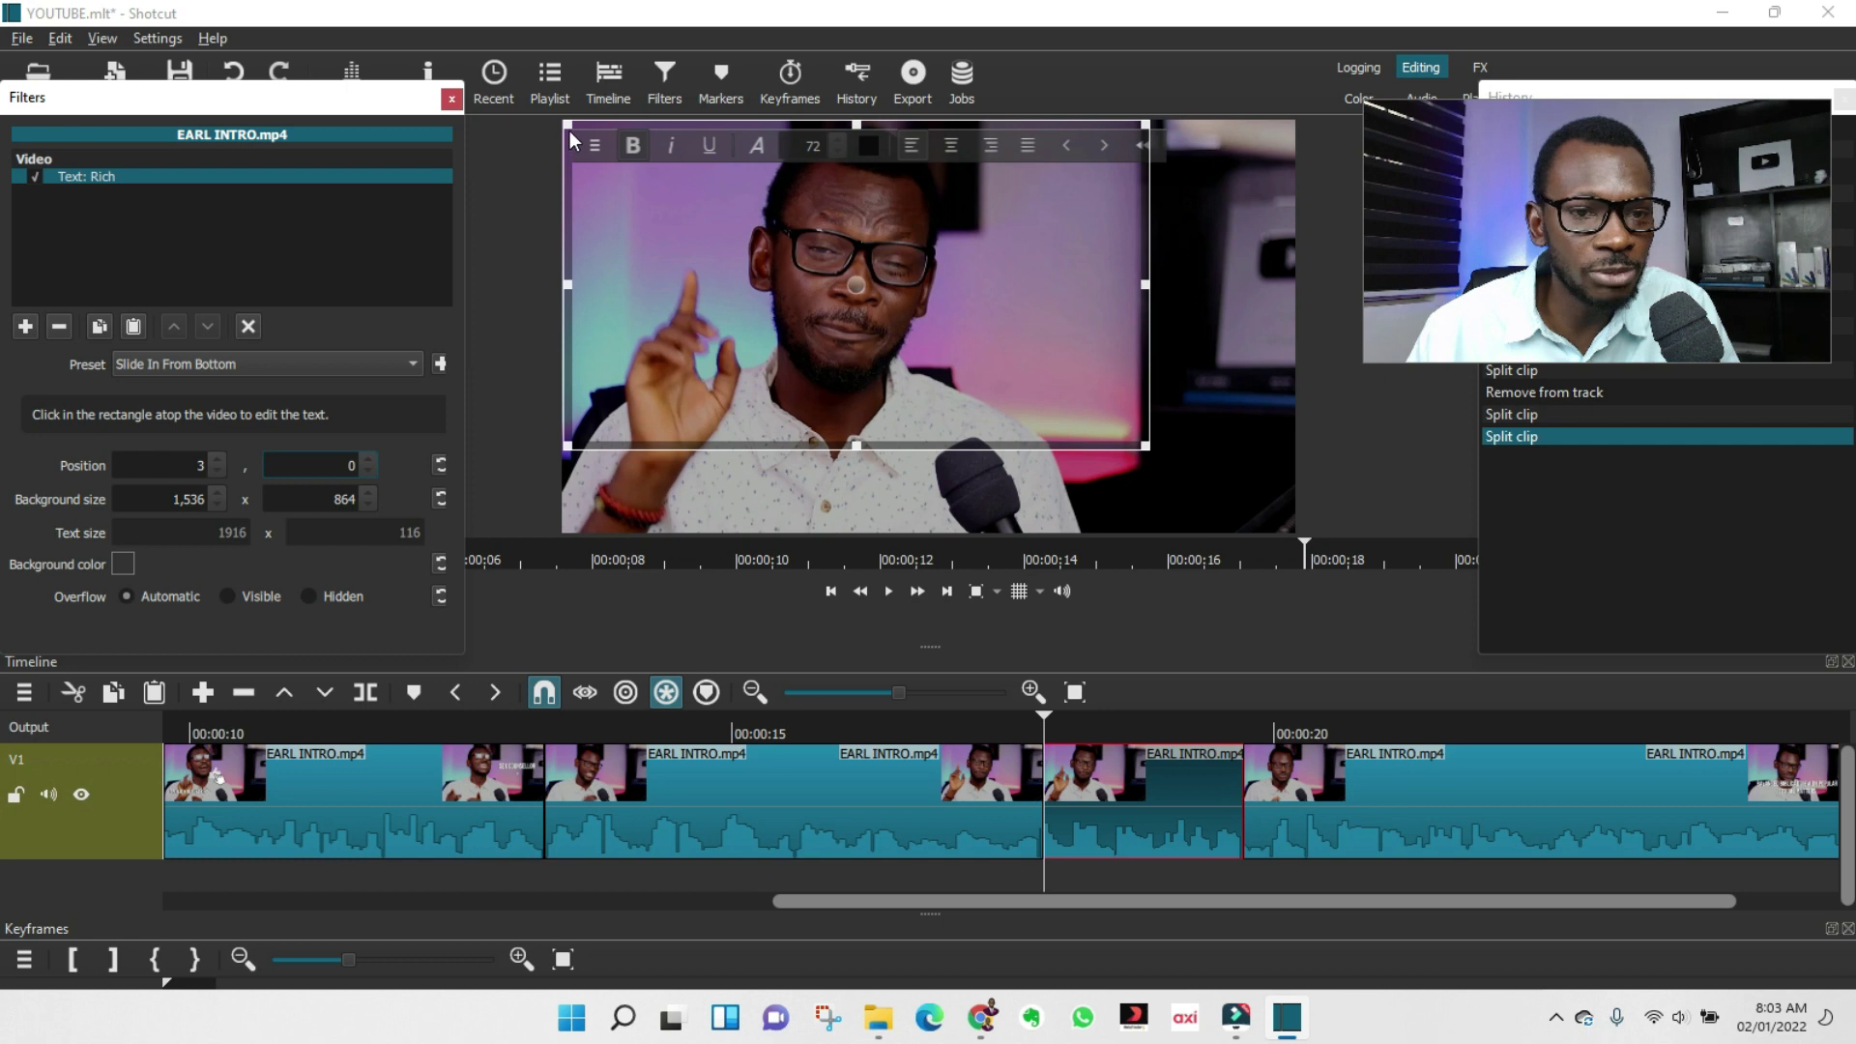
left_click_drag(570, 130, 700, 309)
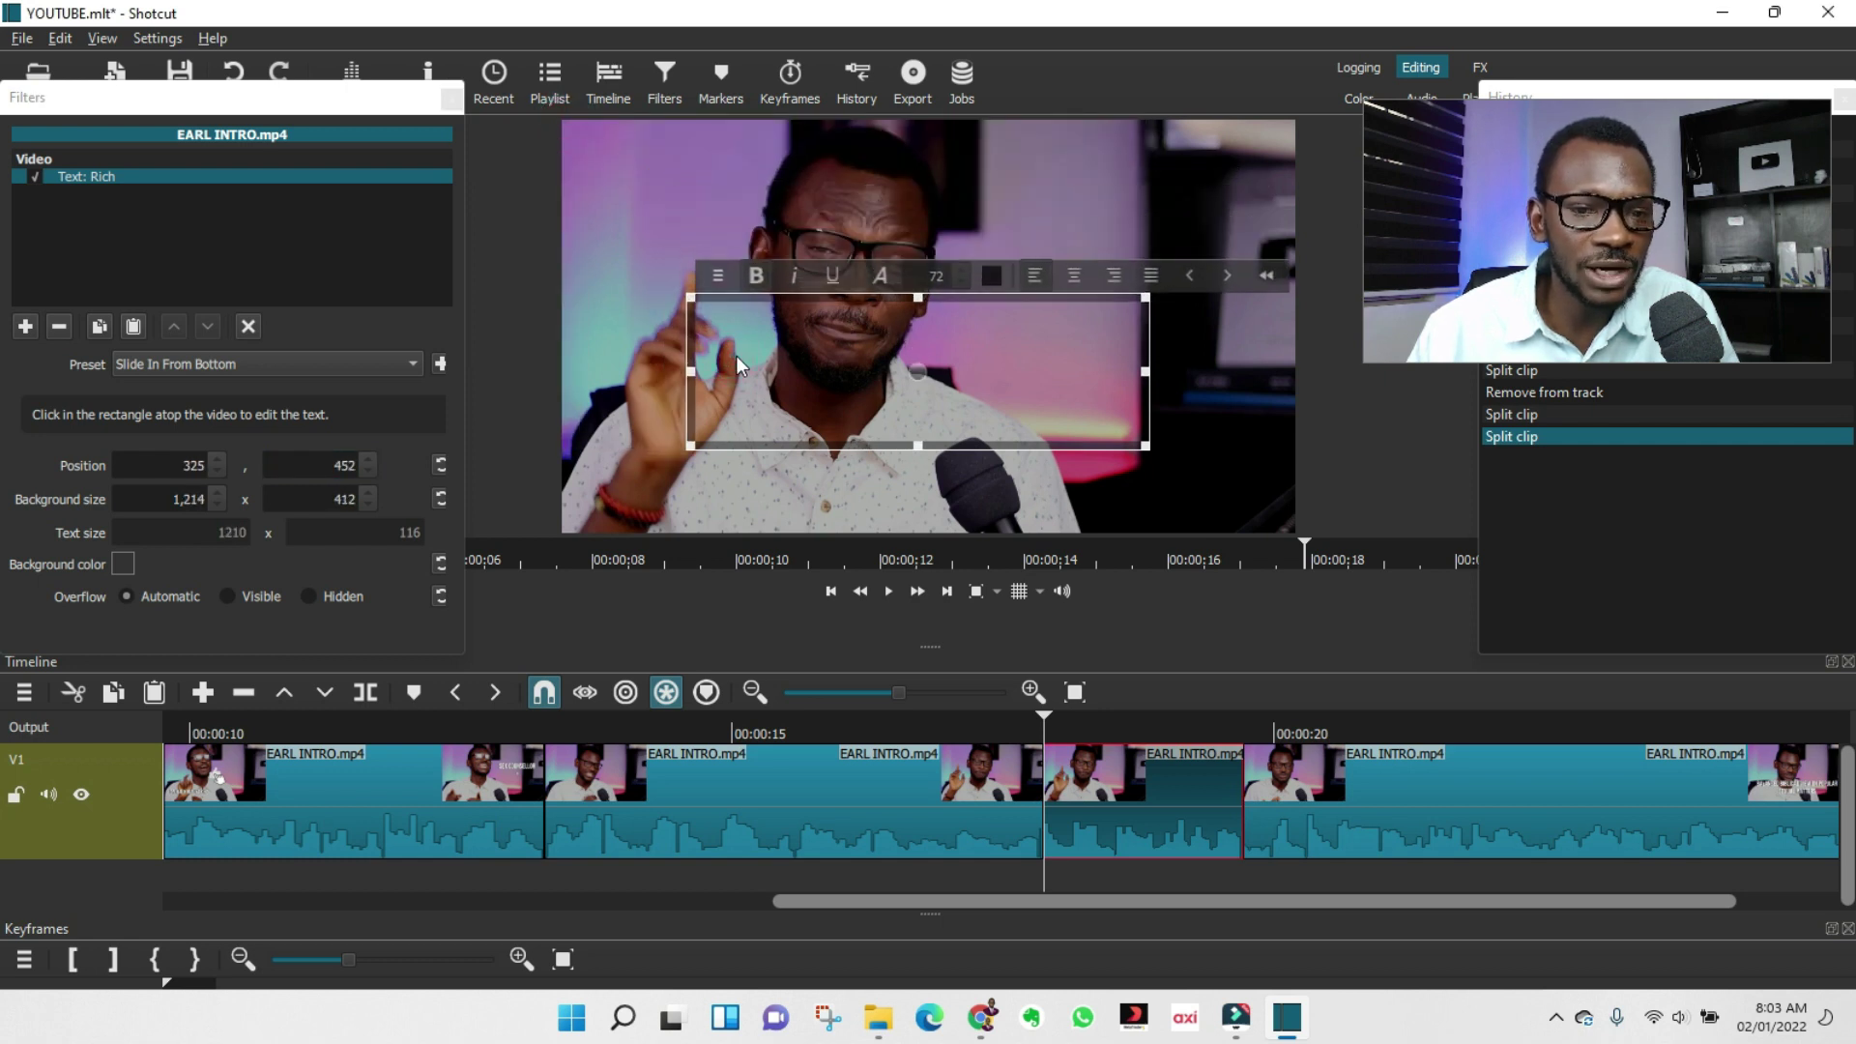
type("DR MALIK HARUN")
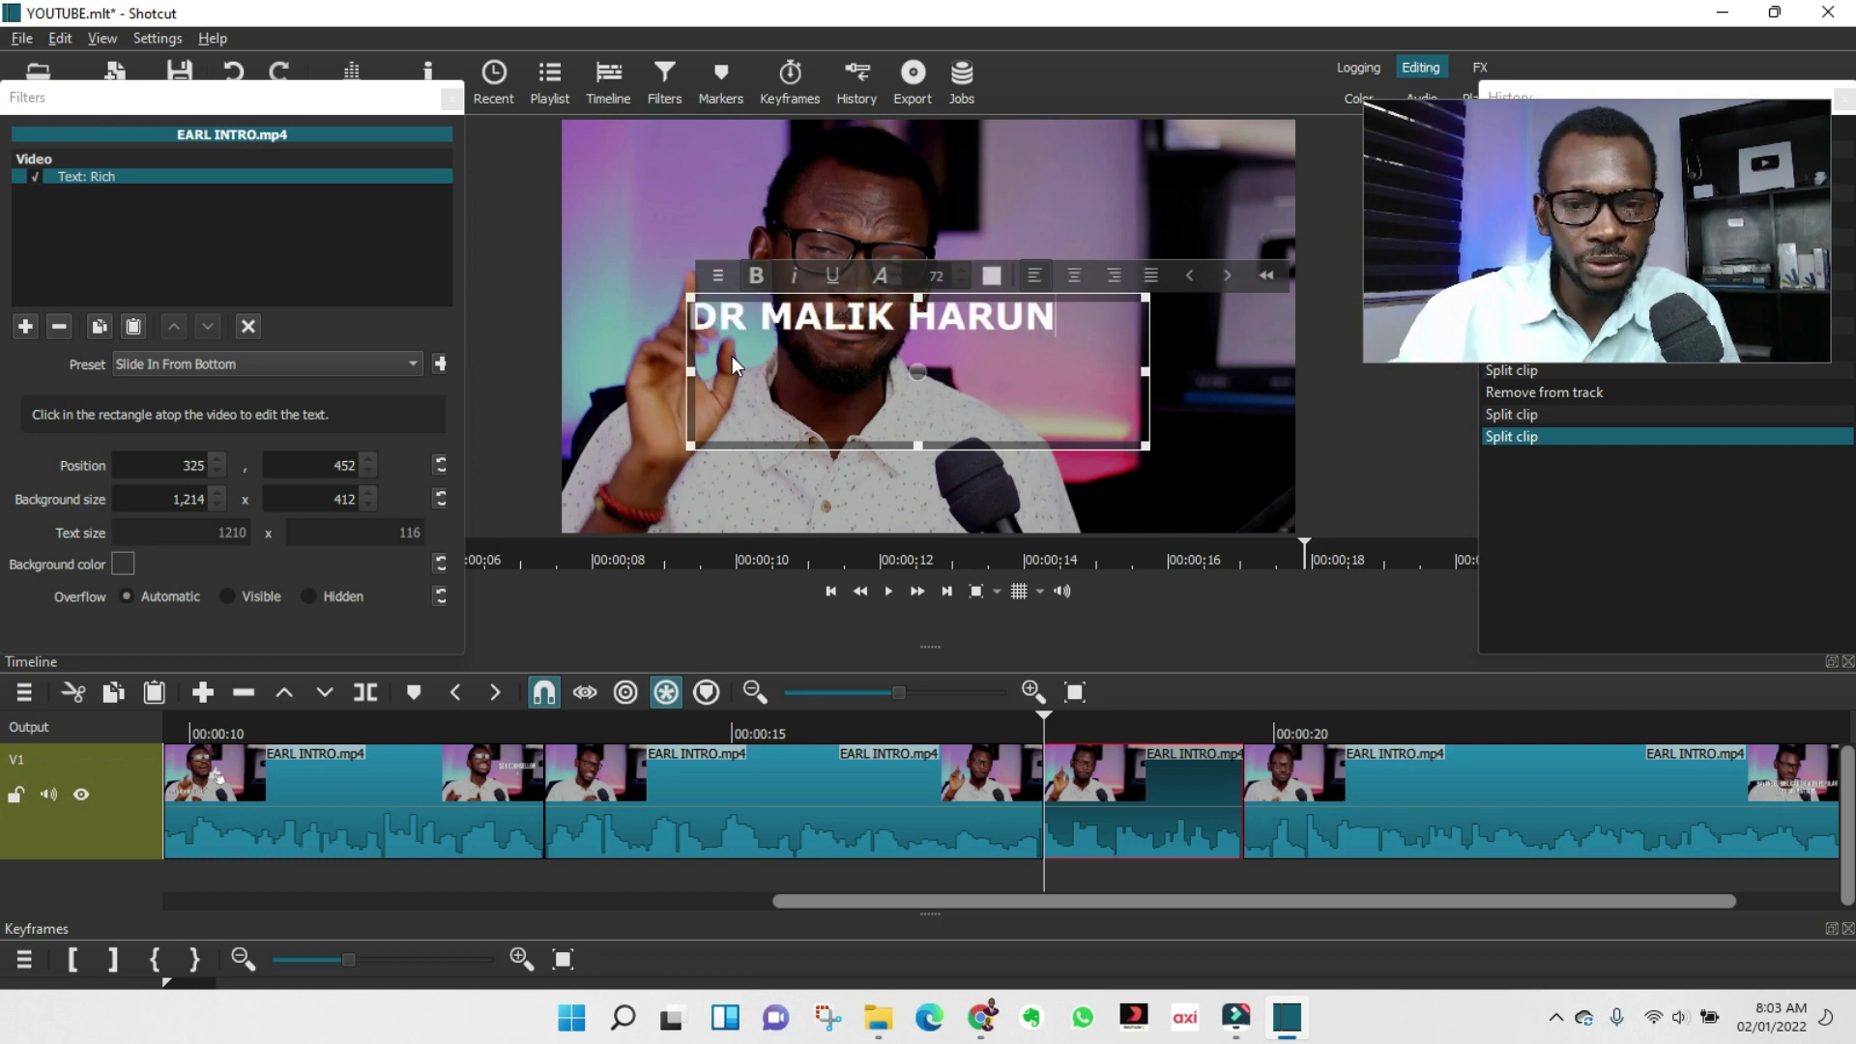
type("A KING")
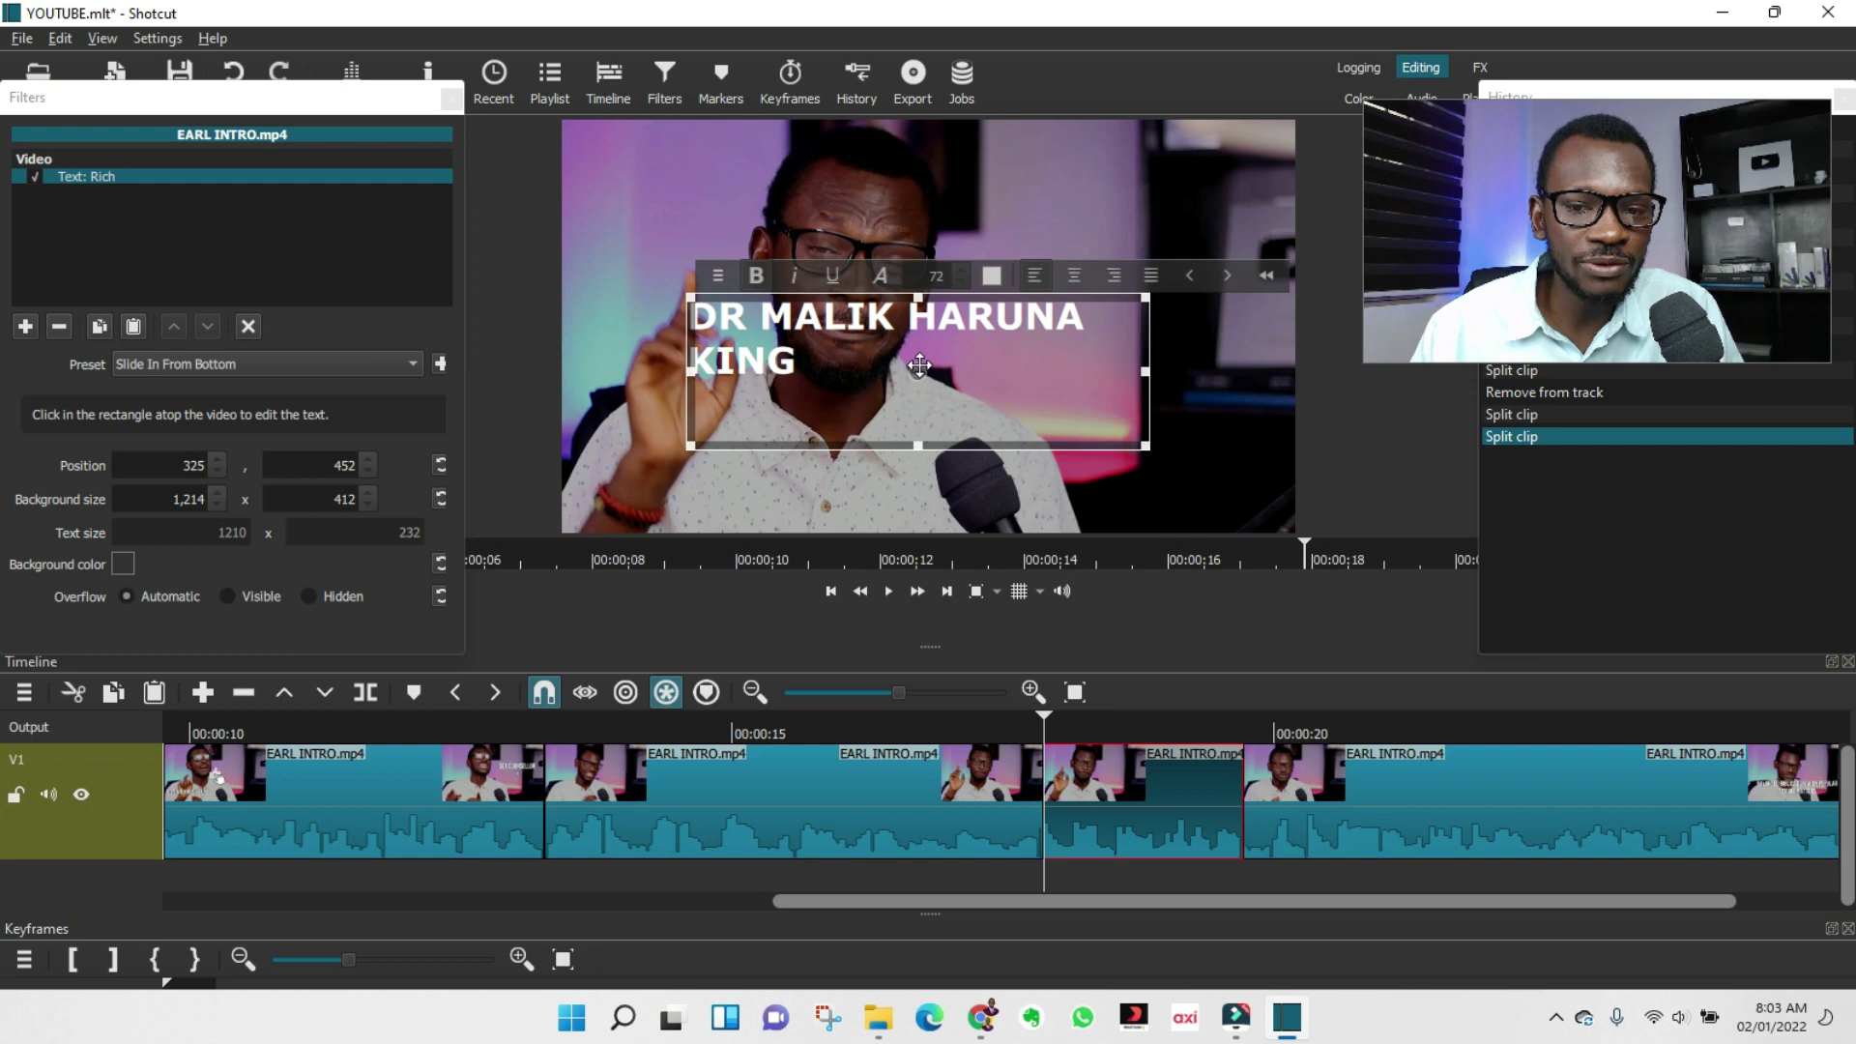
Move the title lower in the frame and shrink its box into a shorter strip.
left_click_drag(918, 371, 847, 357)
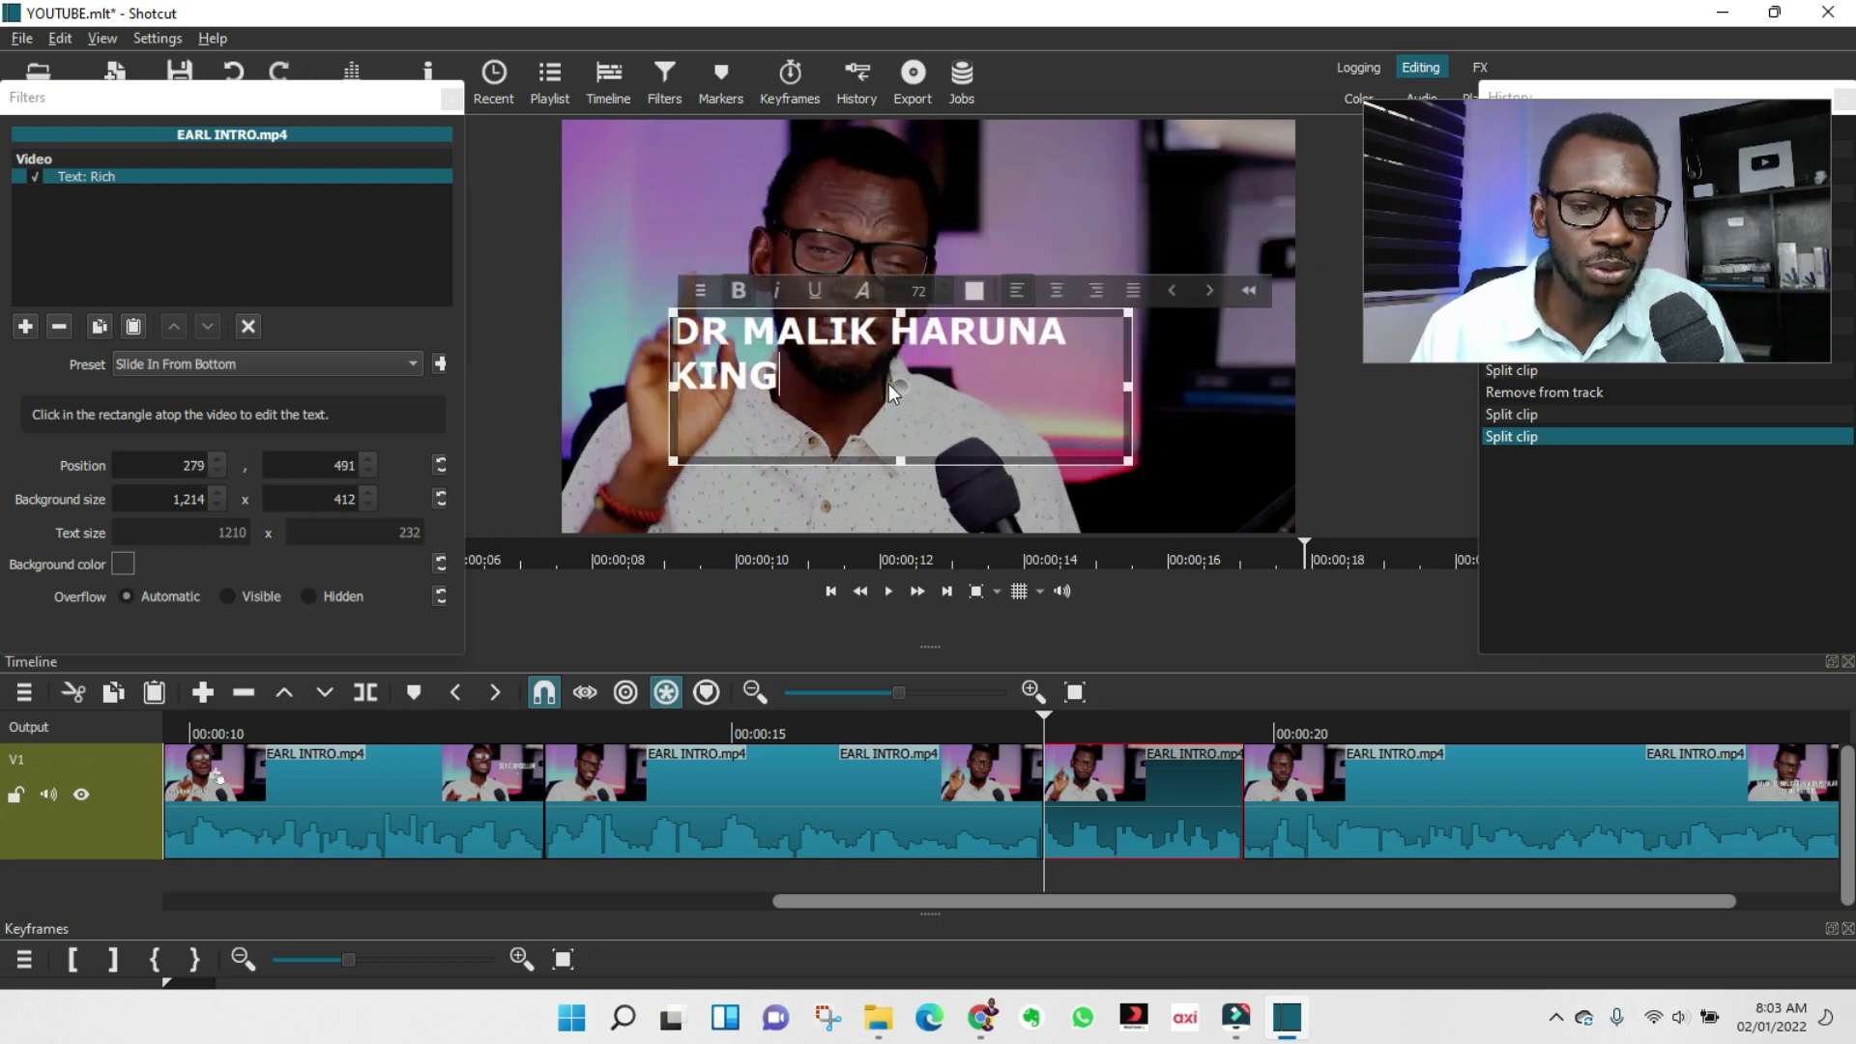
left_click_drag(1099, 413, 1236, 348)
left_click_drag(955, 389, 890, 468)
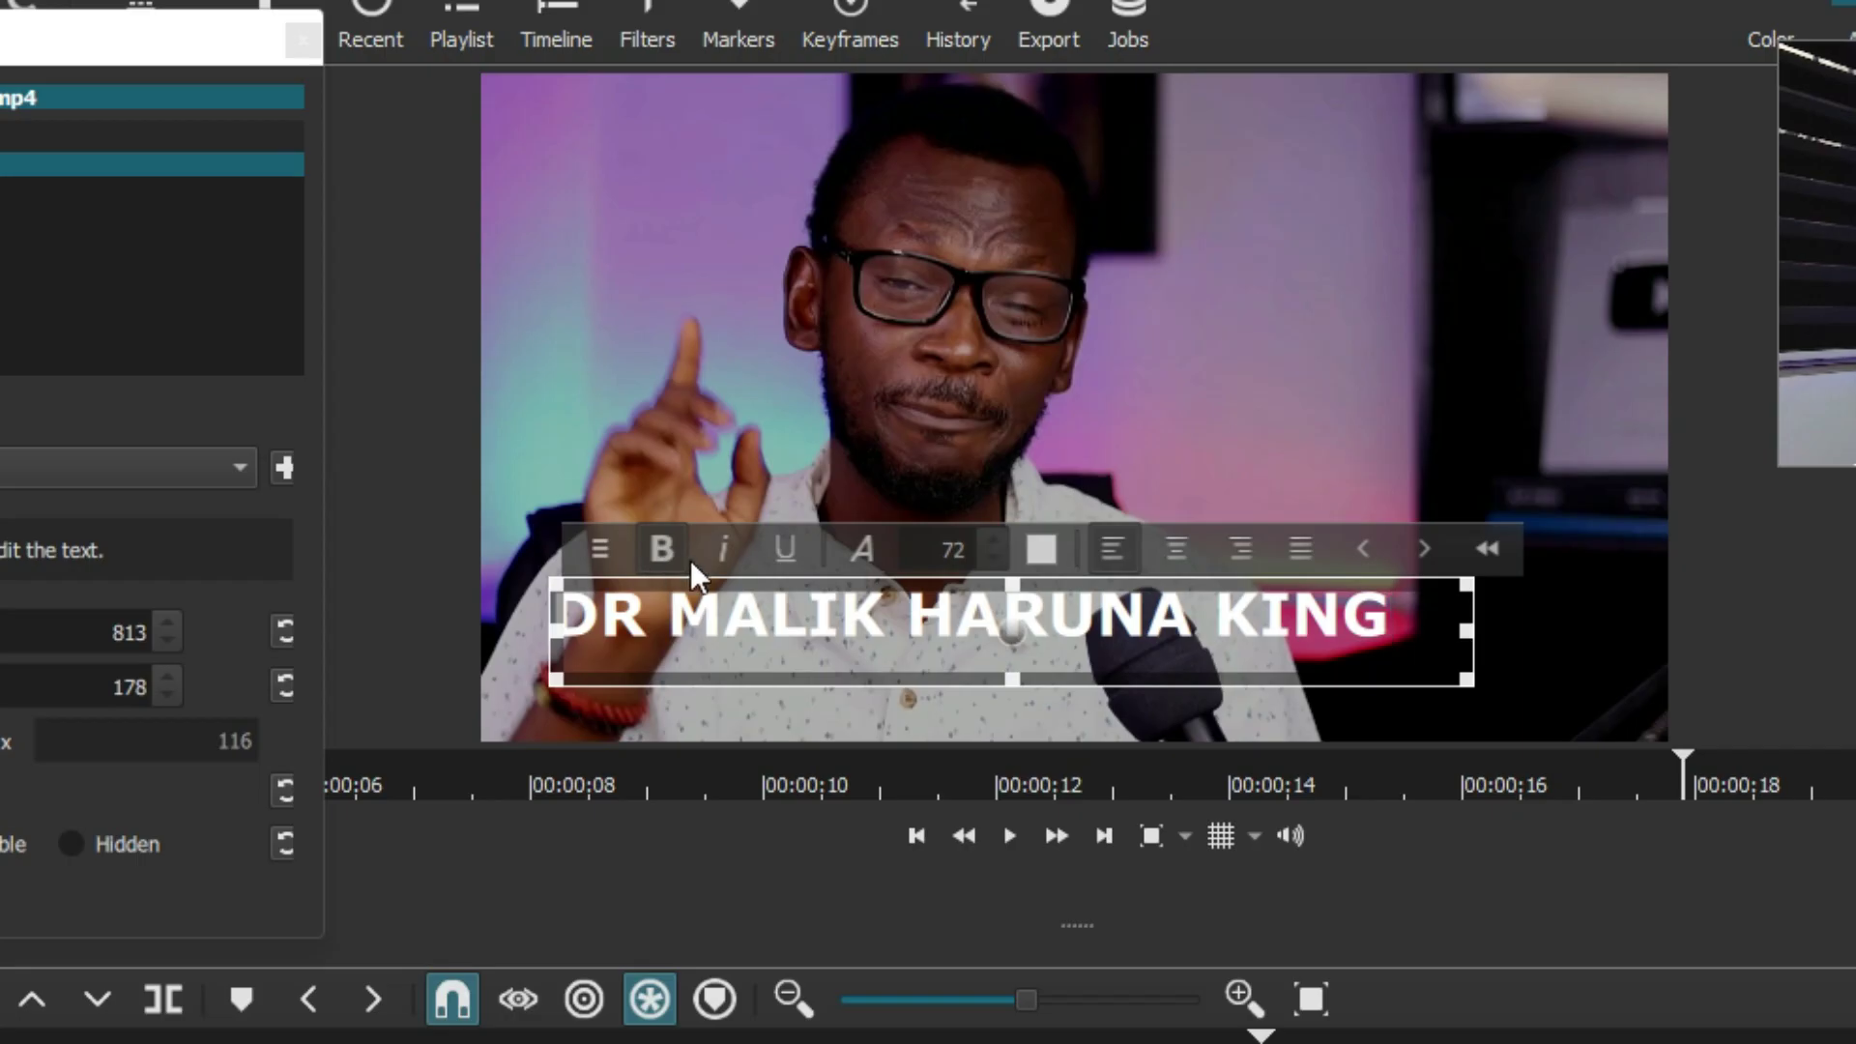
Set the title text size to 40 and widen its box so it fits on one line.
left_click(970, 541)
left_click(943, 543)
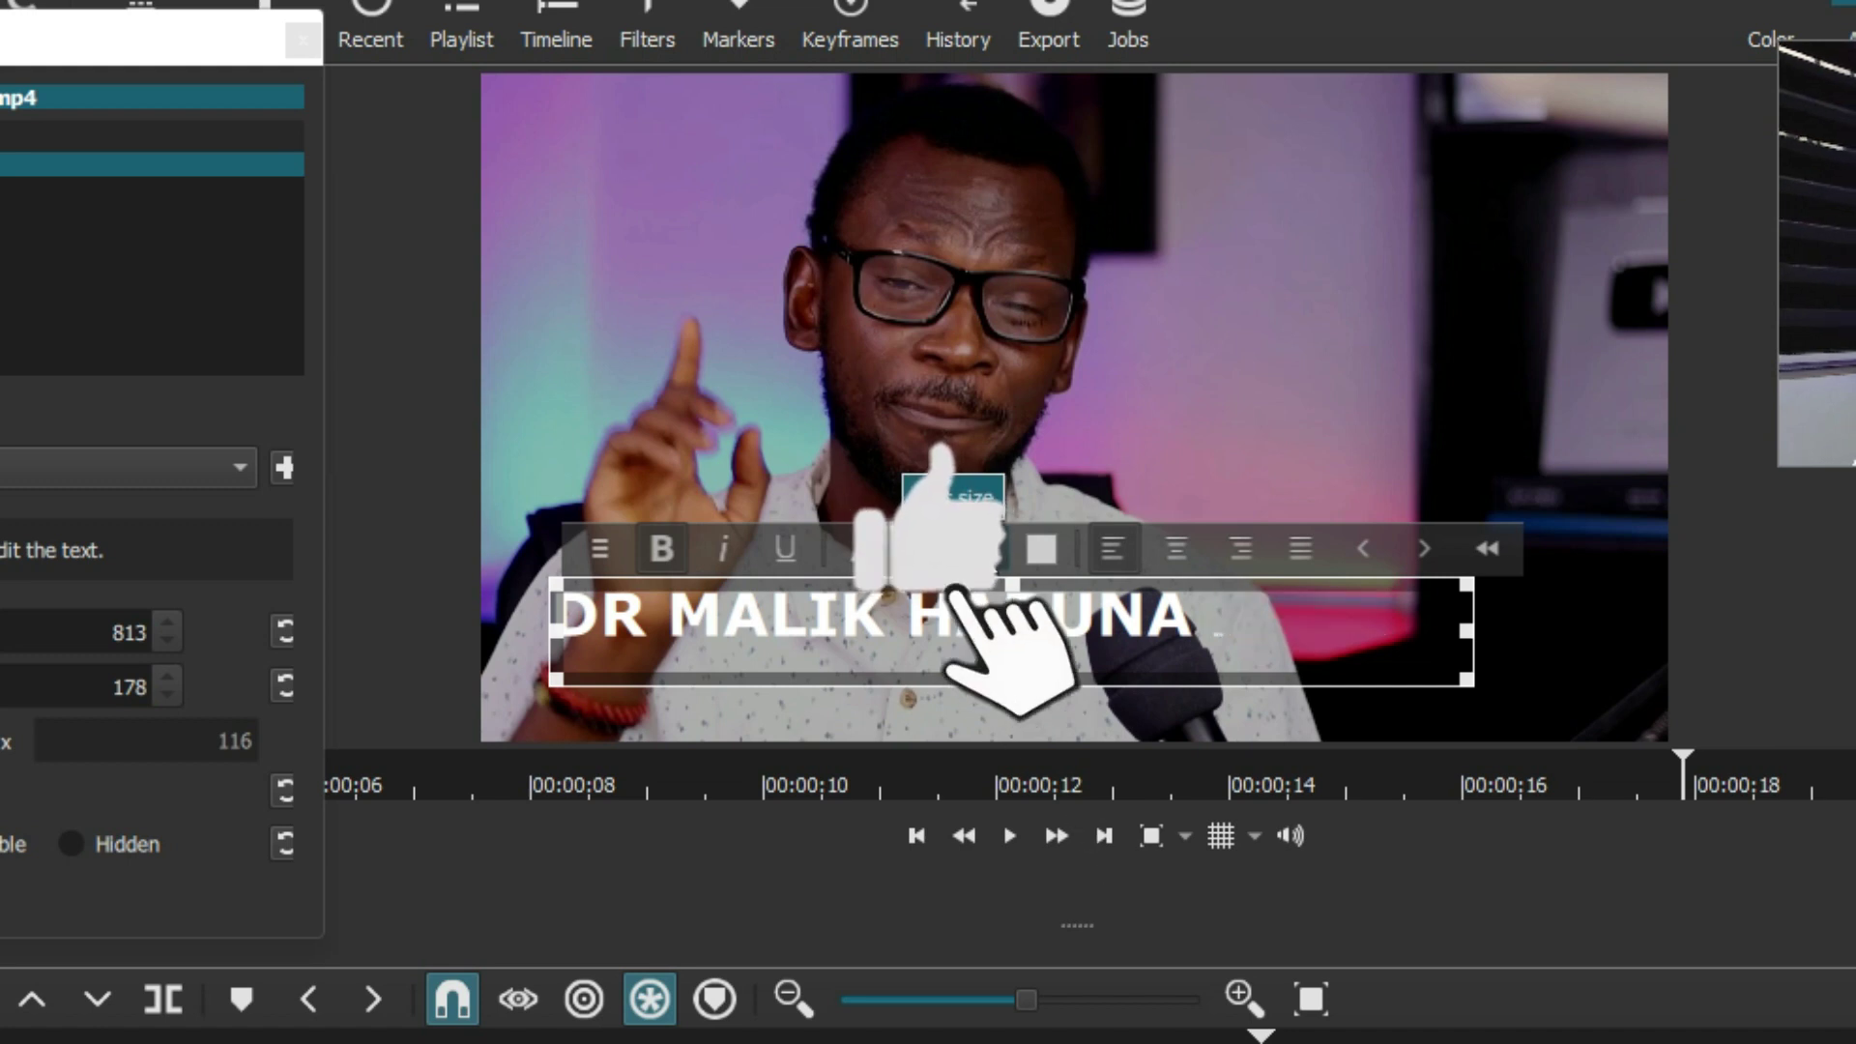
type("09")
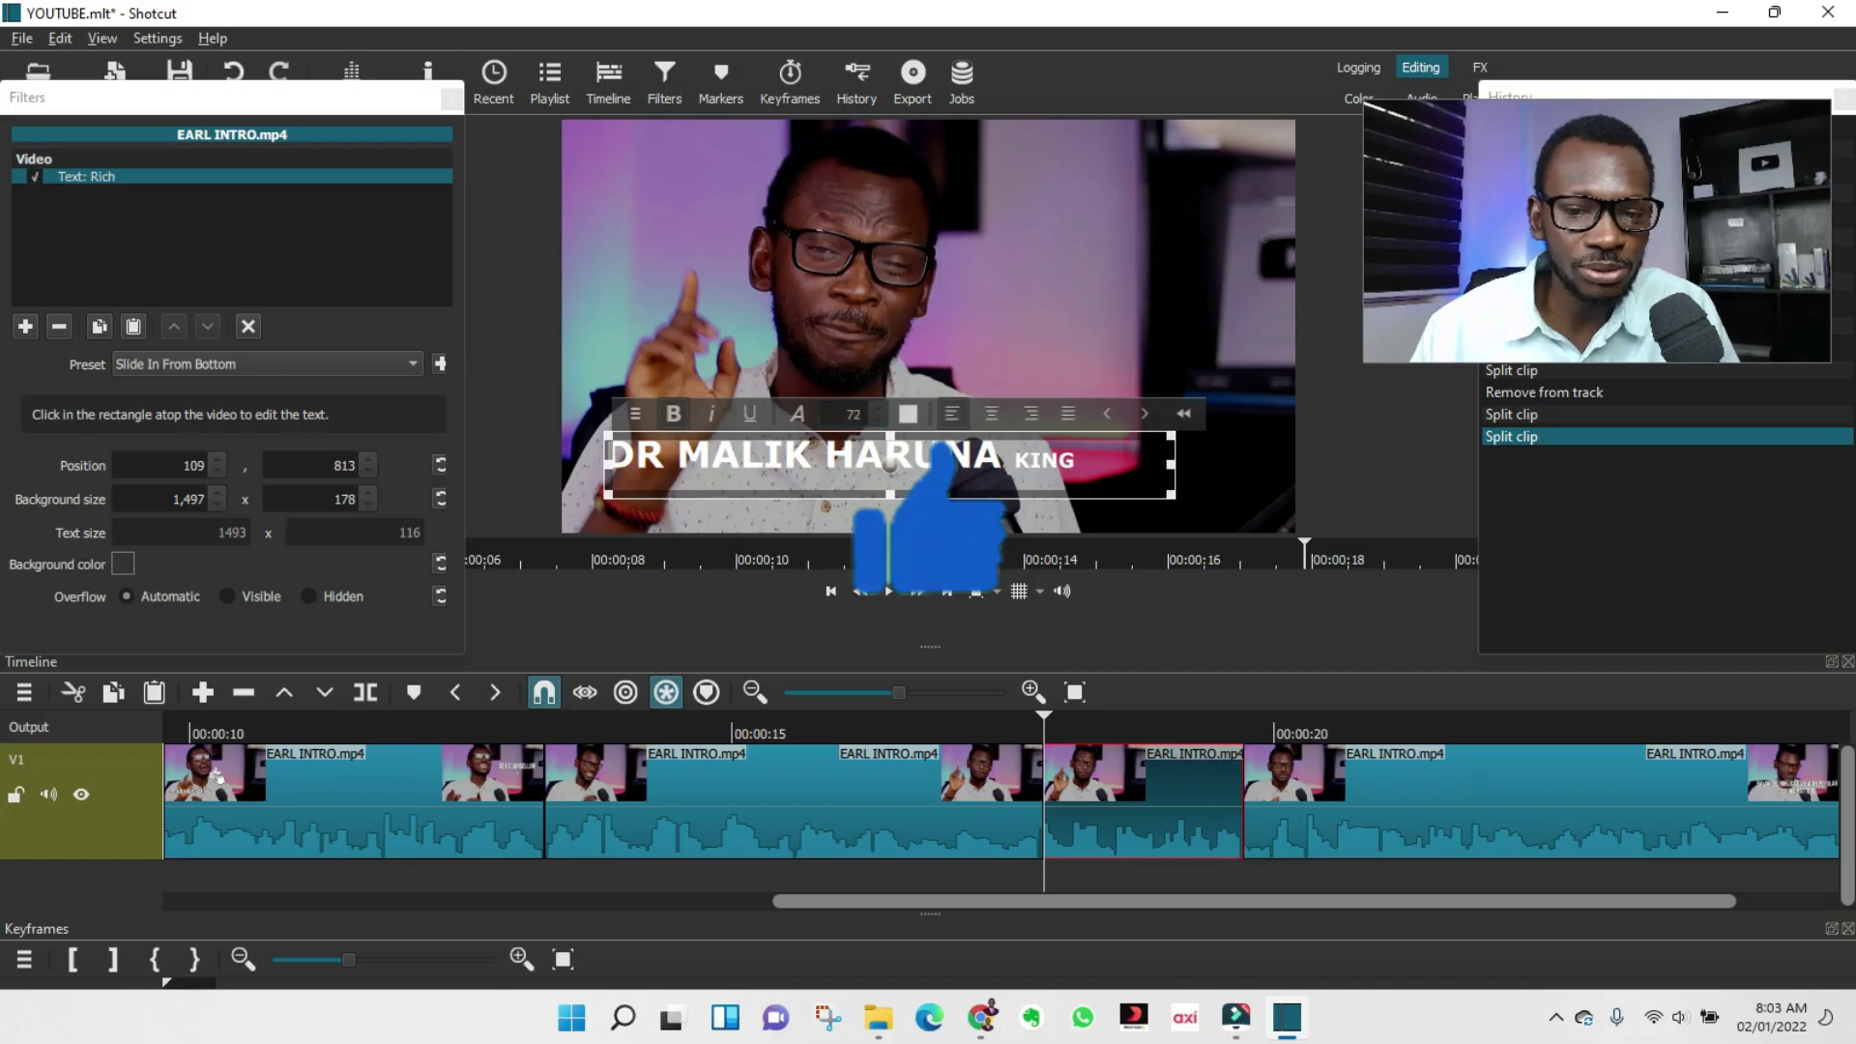
triple_click(942, 459)
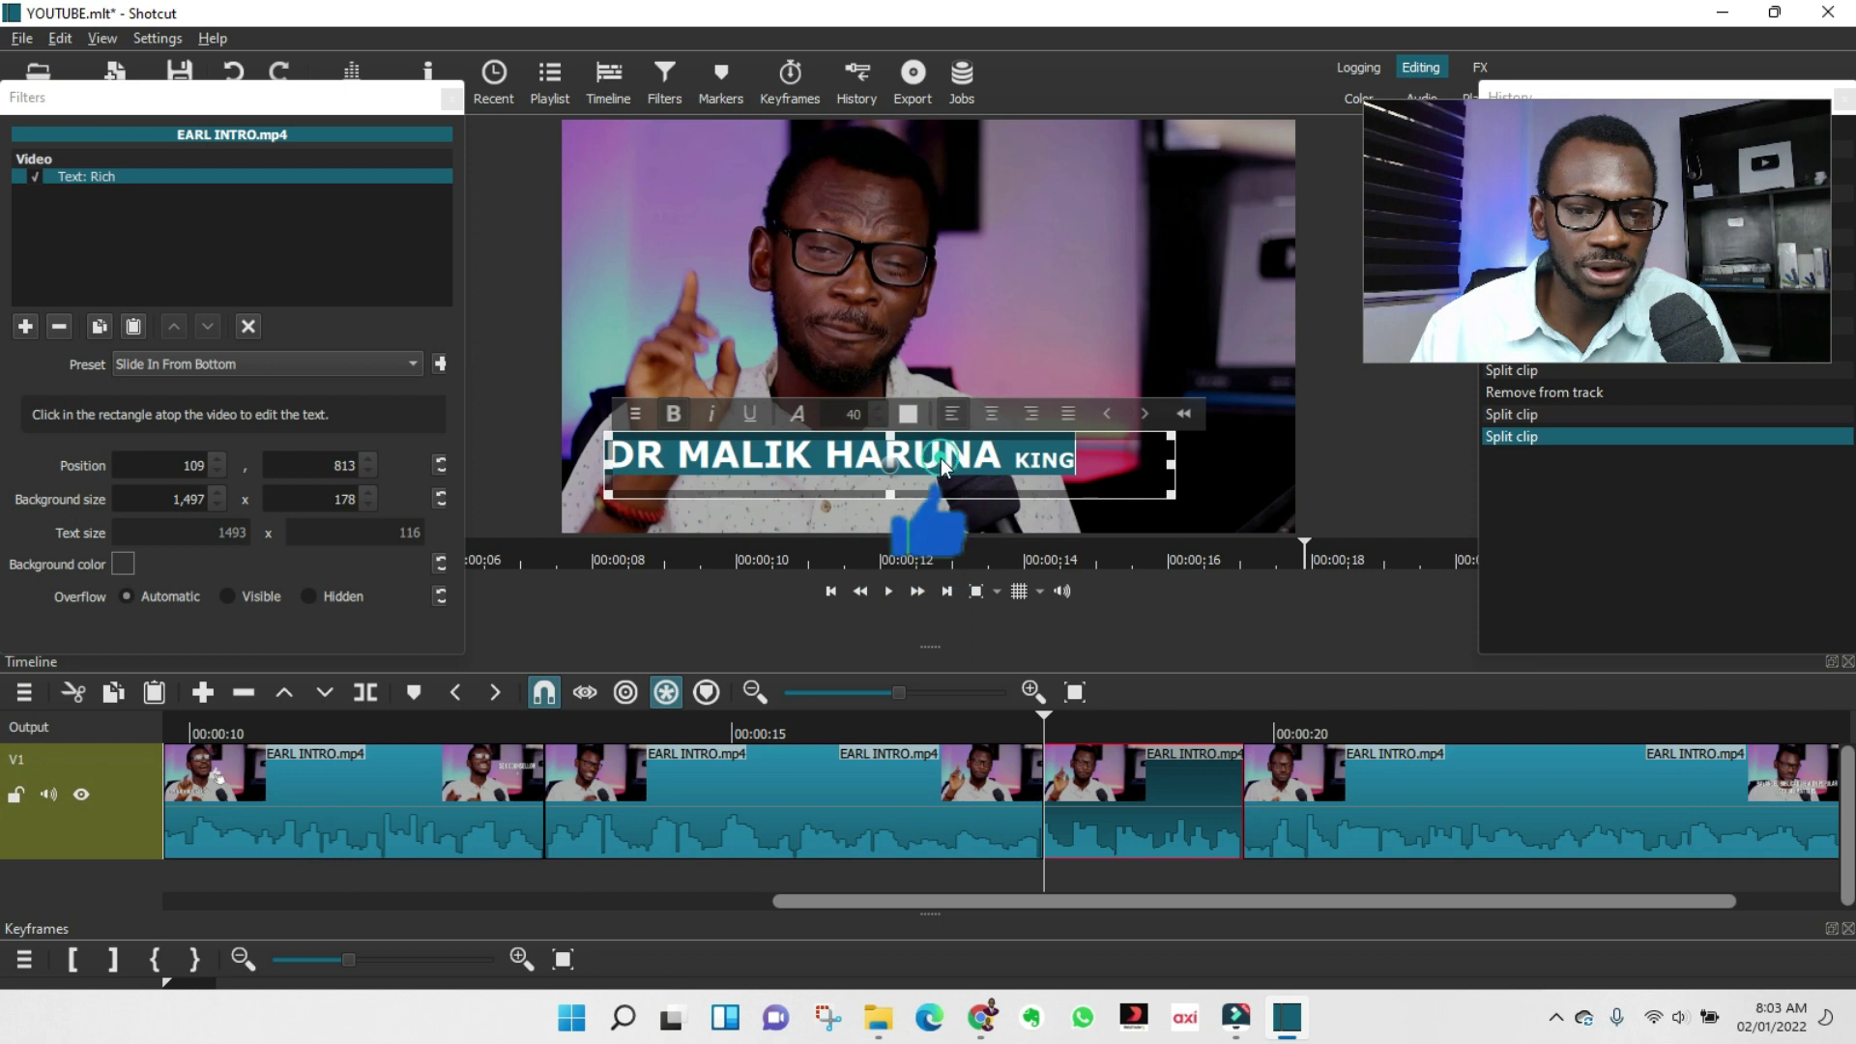
double_click(864, 414)
type("30")
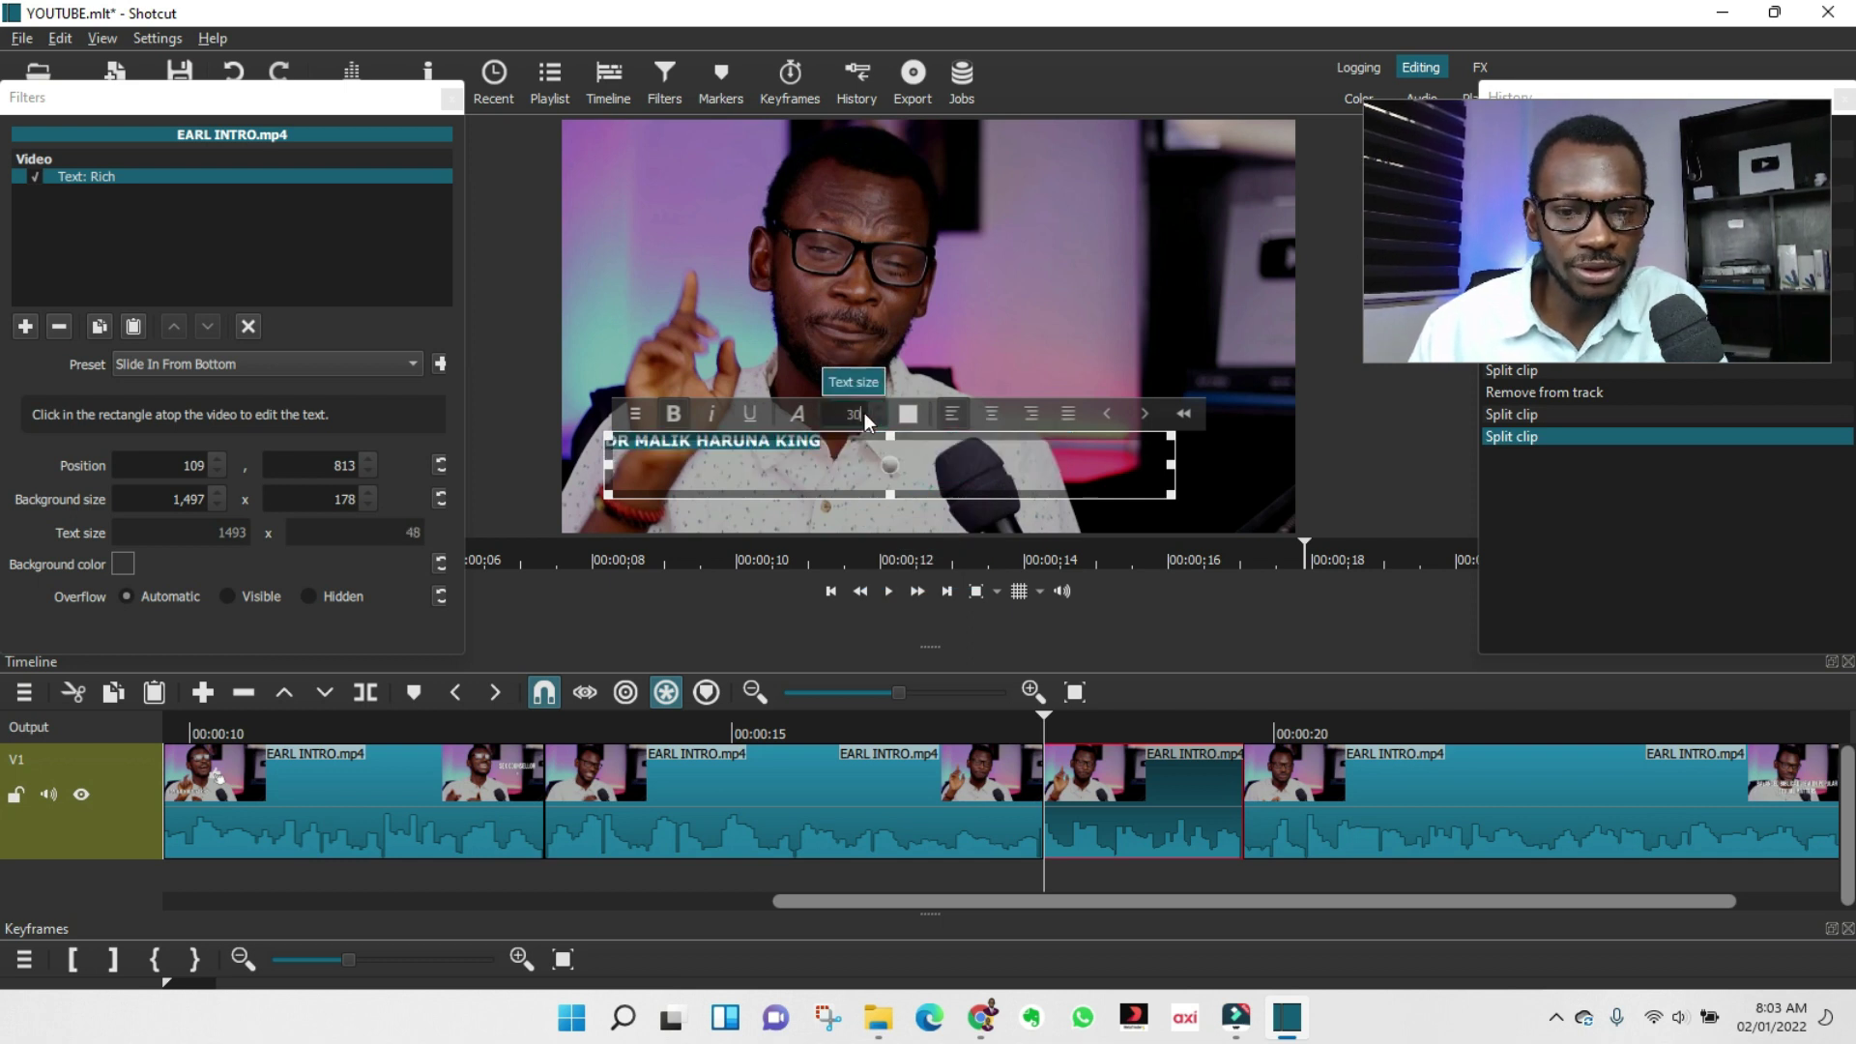
type("40")
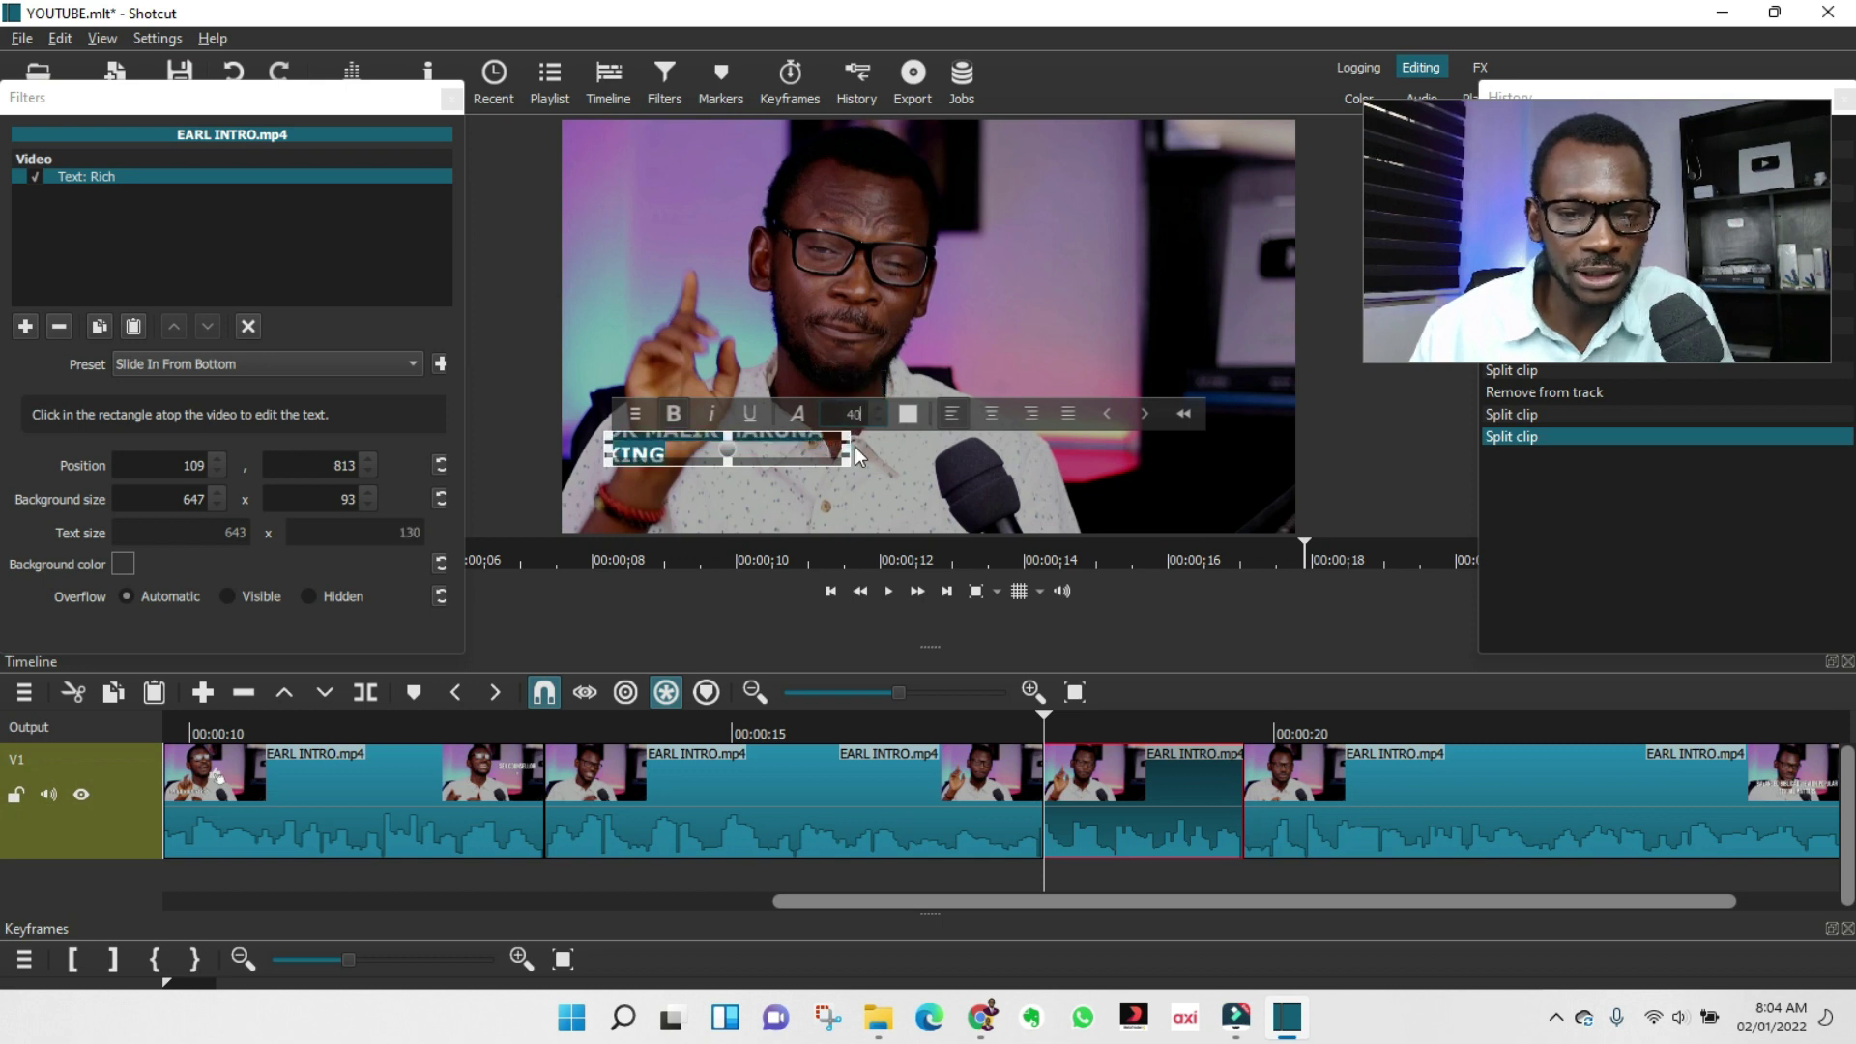
left_click_drag(851, 447, 1010, 453)
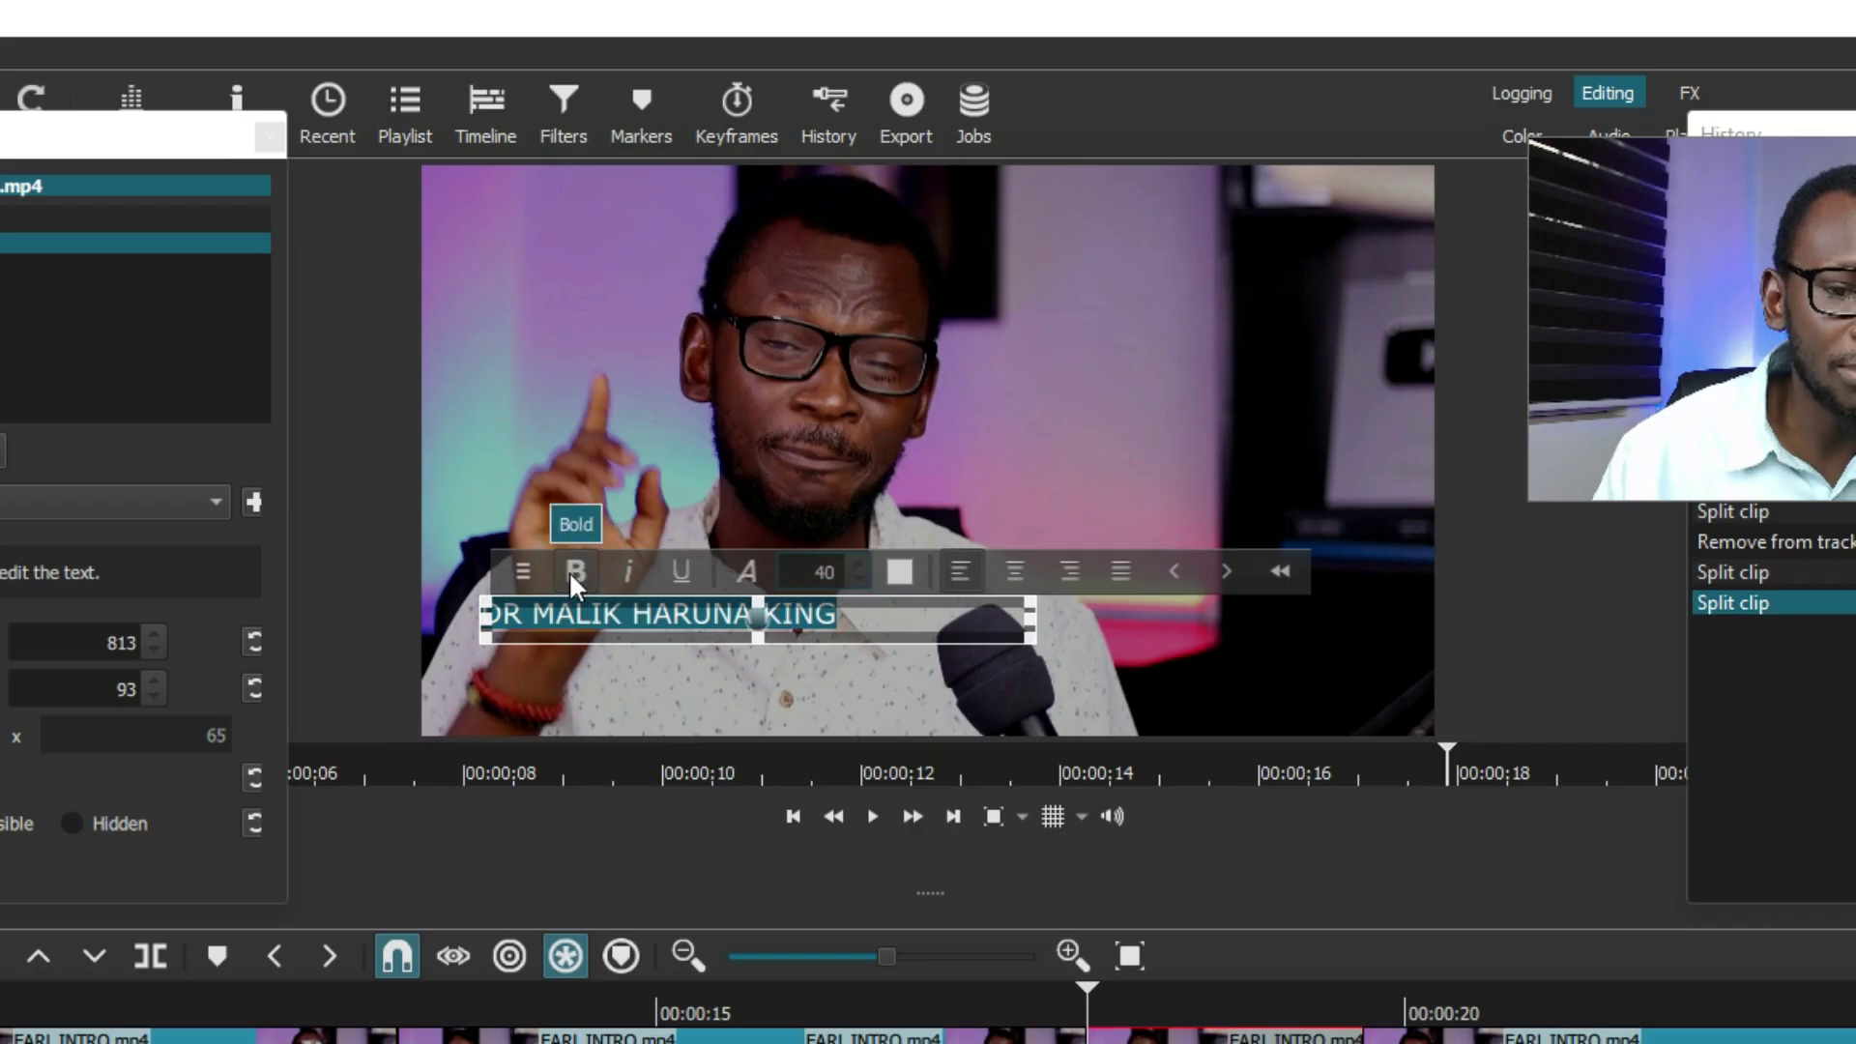
Toggle bold, italic and underline on the title and check the font settings without changes.
left_click(671, 409)
left_click(714, 409)
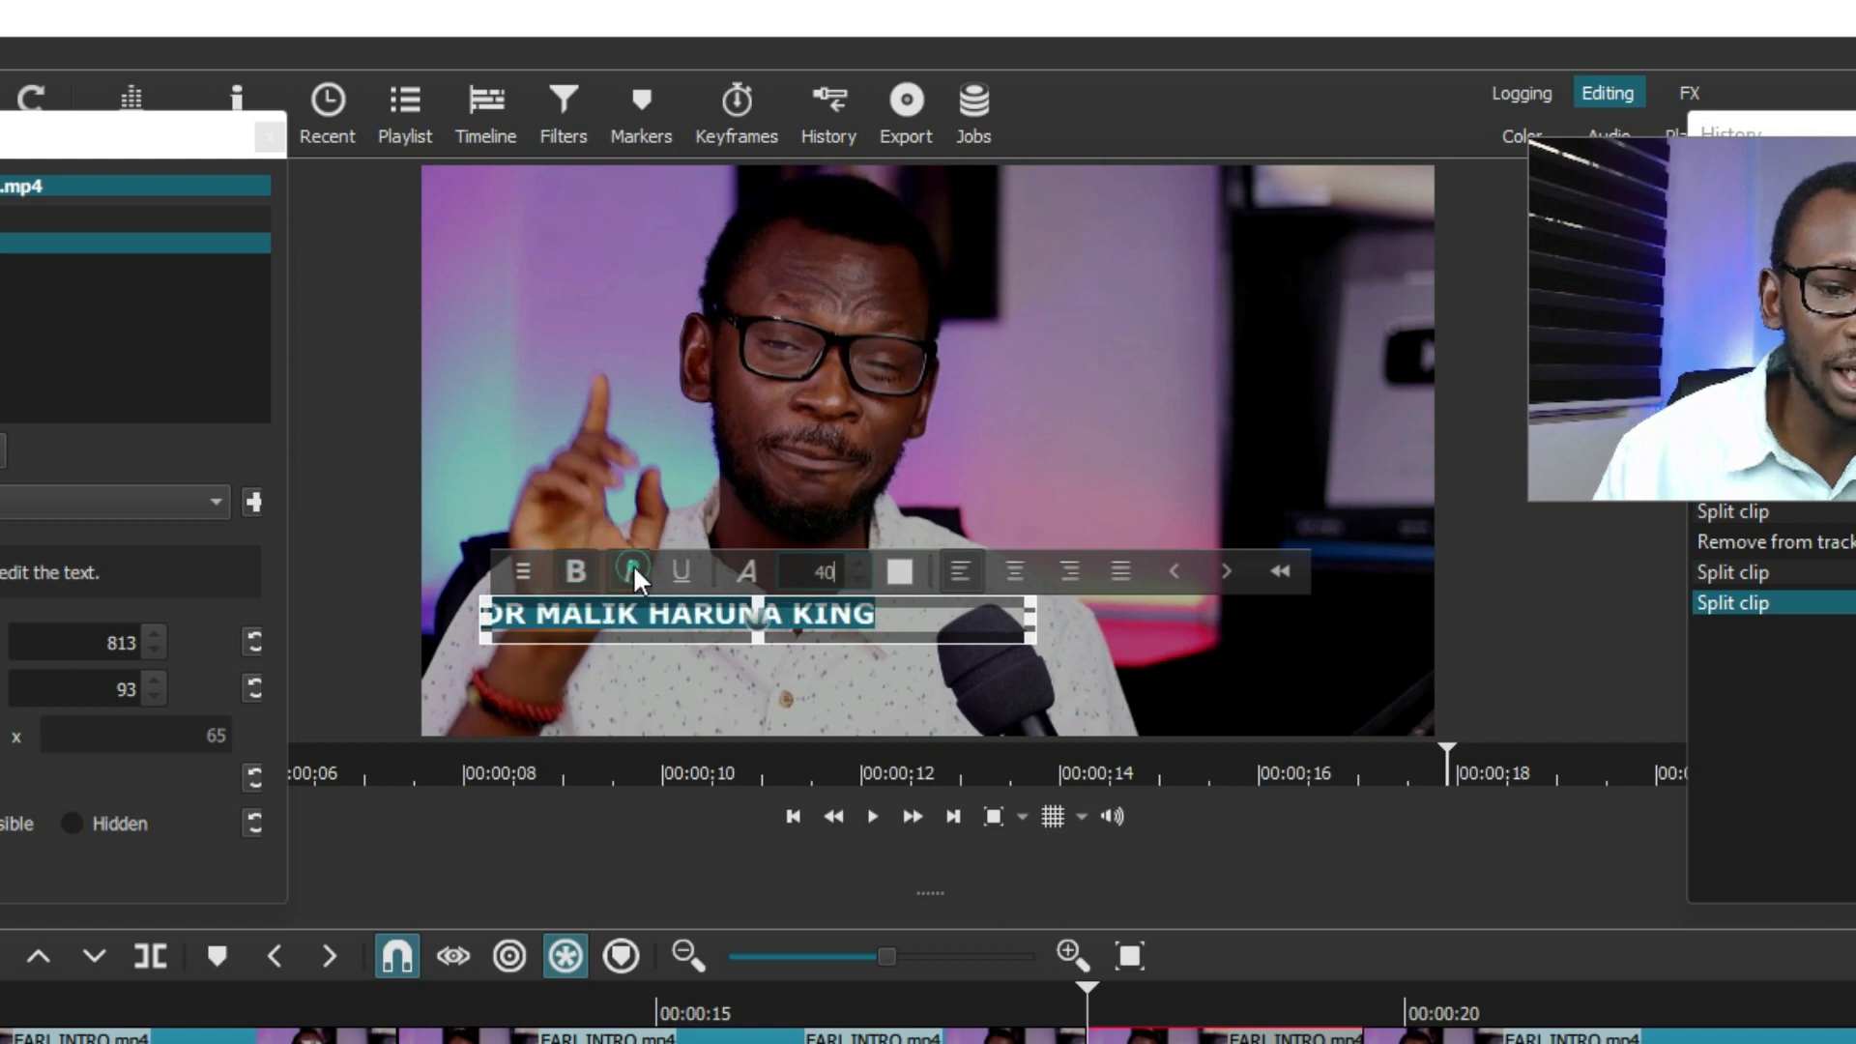
left_click(681, 572)
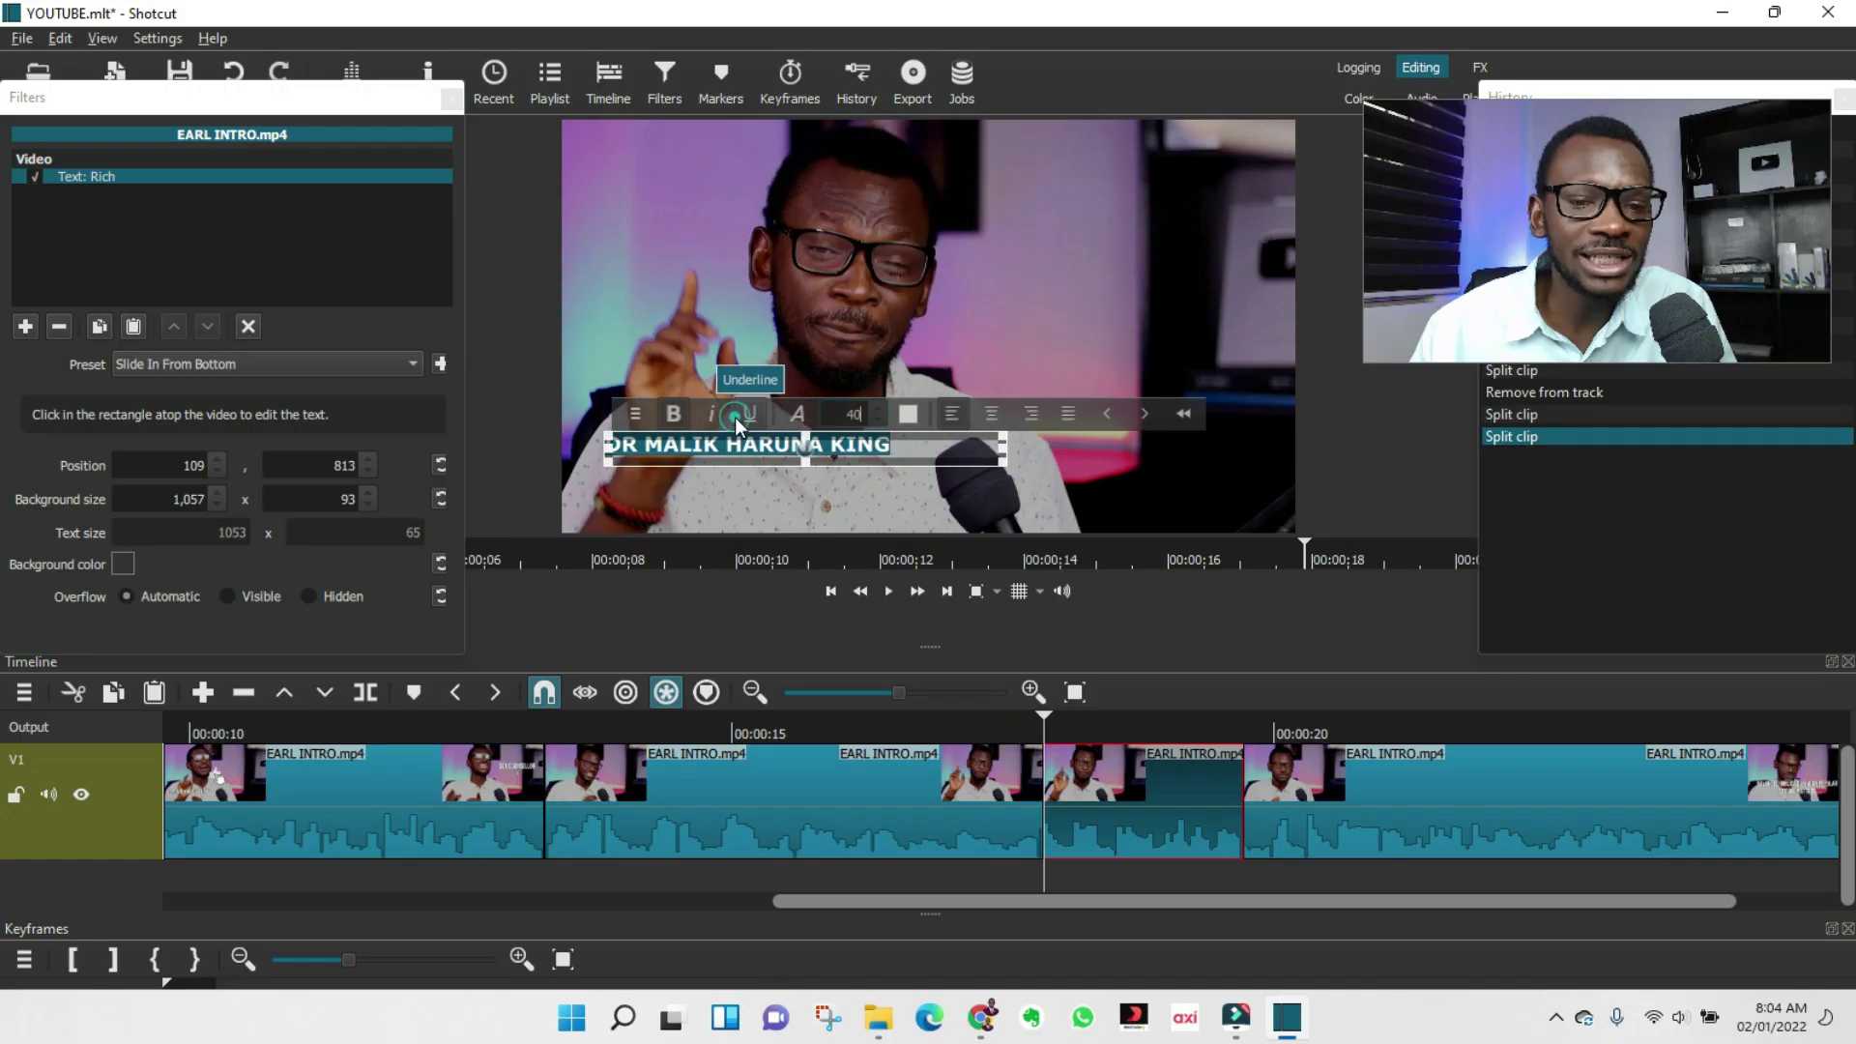
left_click(793, 413)
scroll(812, 416, "down", 2)
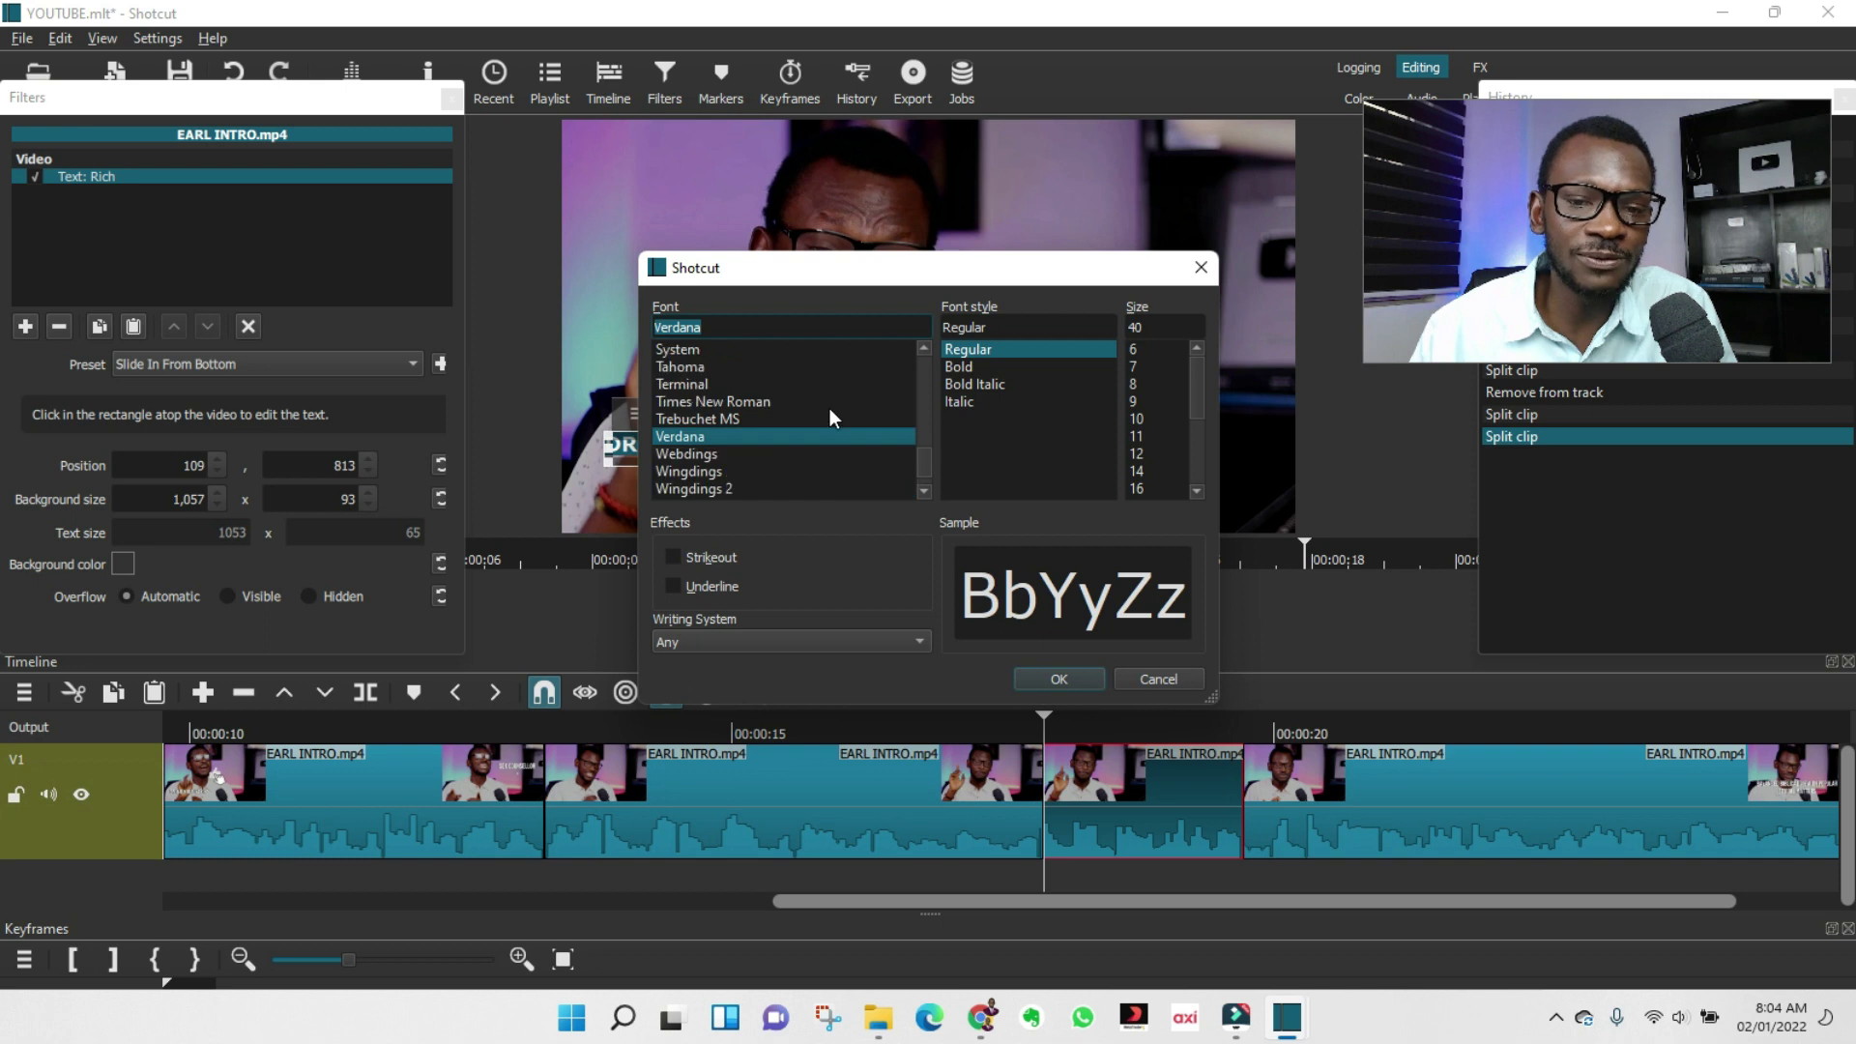
scroll(832, 408, "up", 8)
left_click(1197, 268)
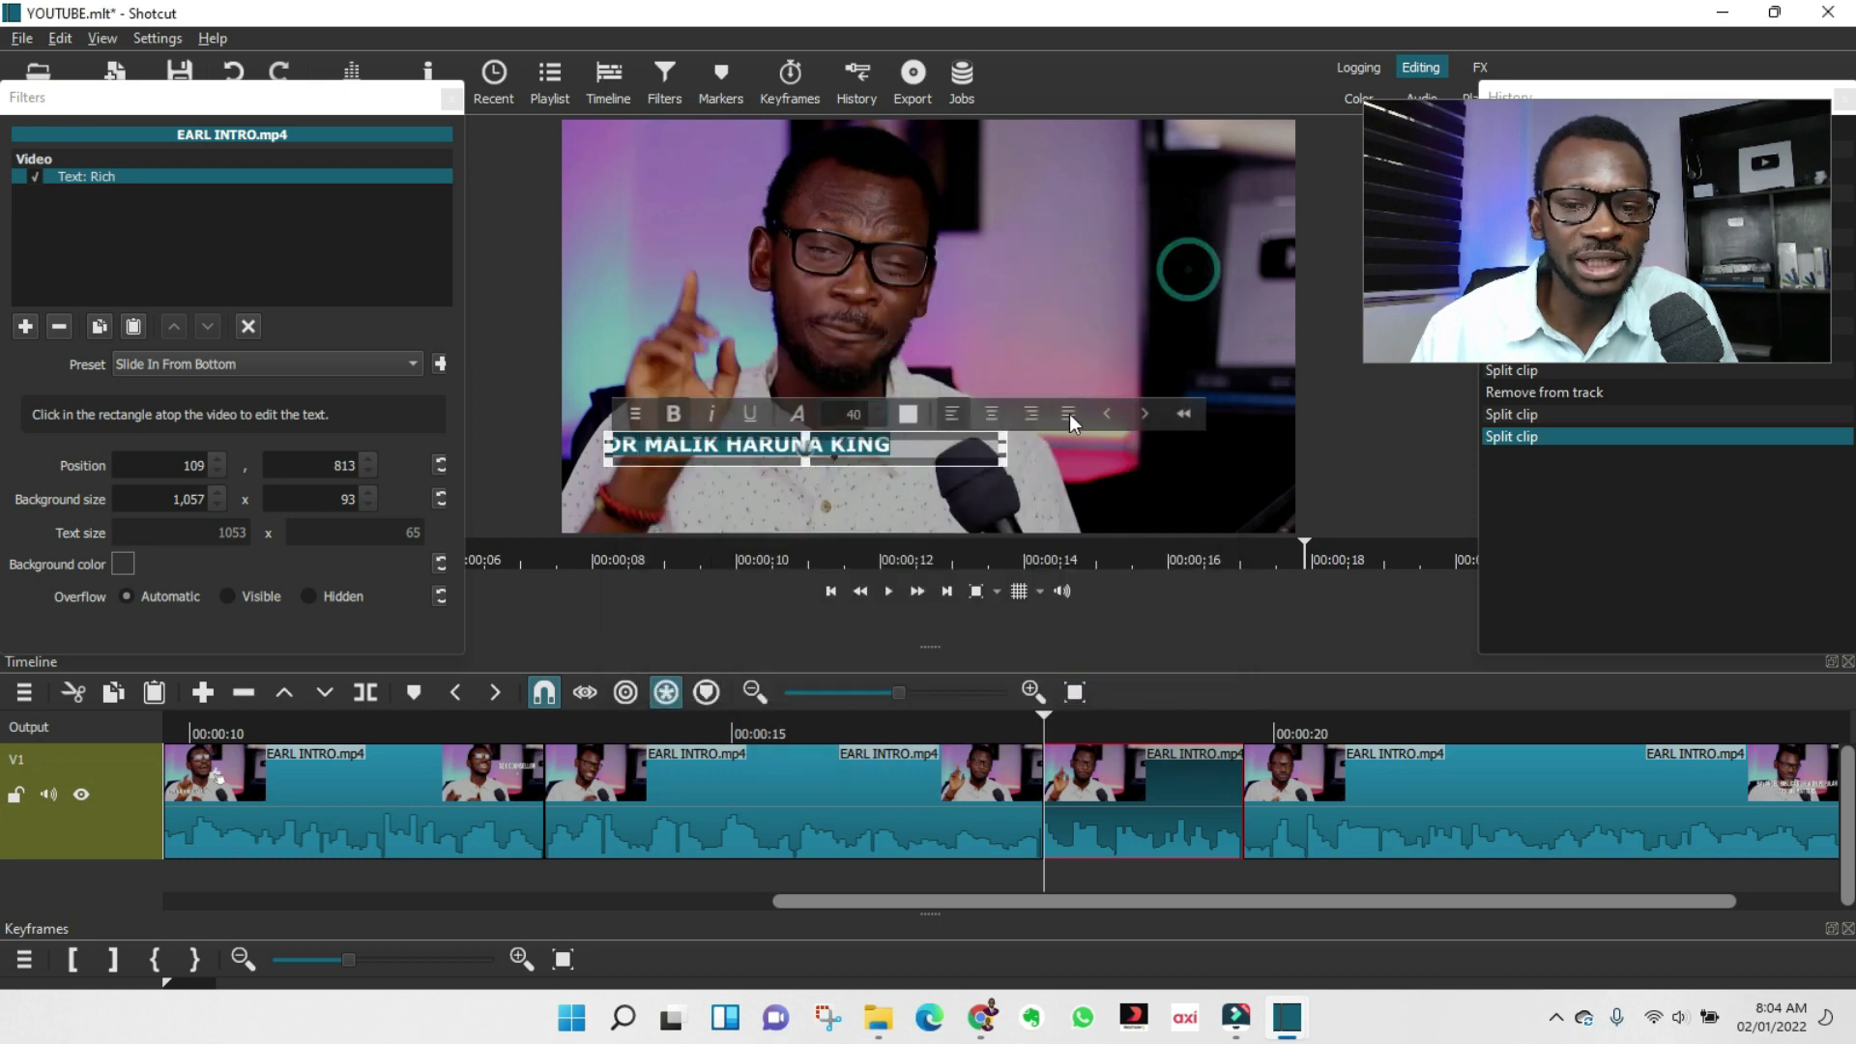
Colour the title text cyan (#55ffff).
left_click(904, 414)
left_click(848, 432)
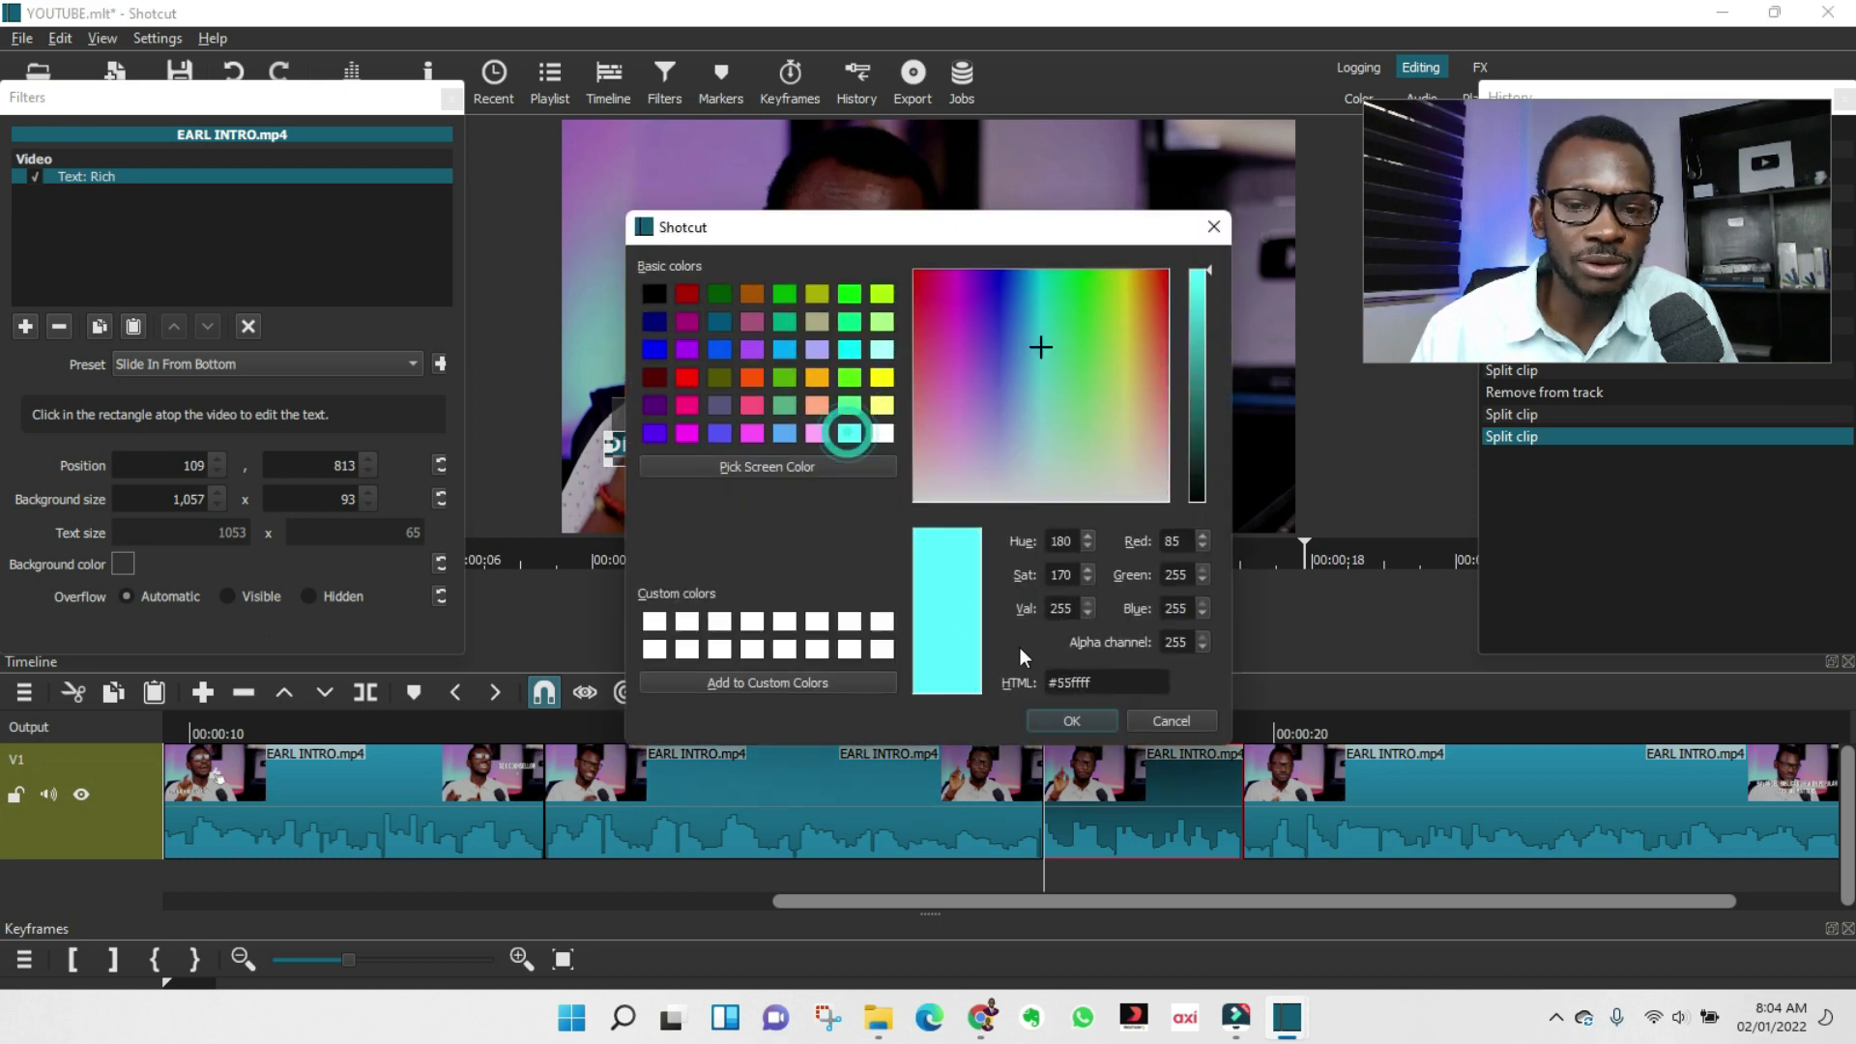
left_click(1054, 713)
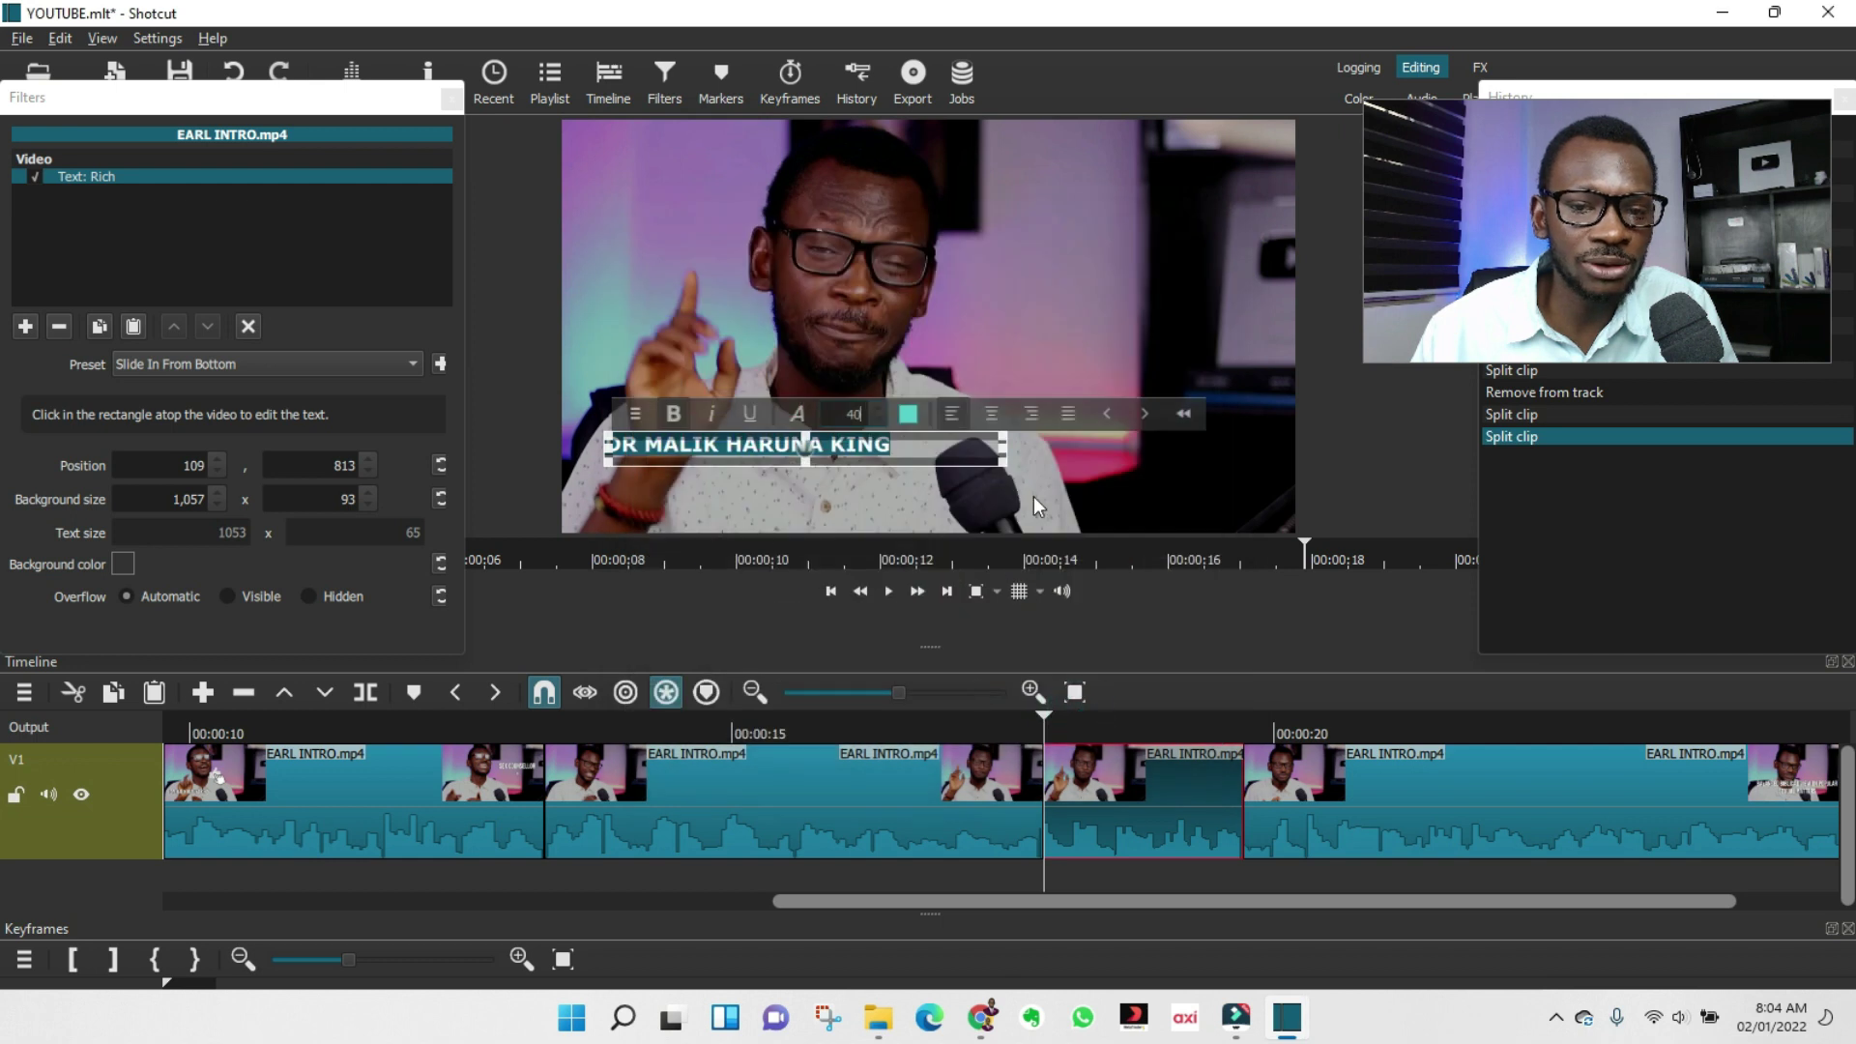
left_click(870, 444)
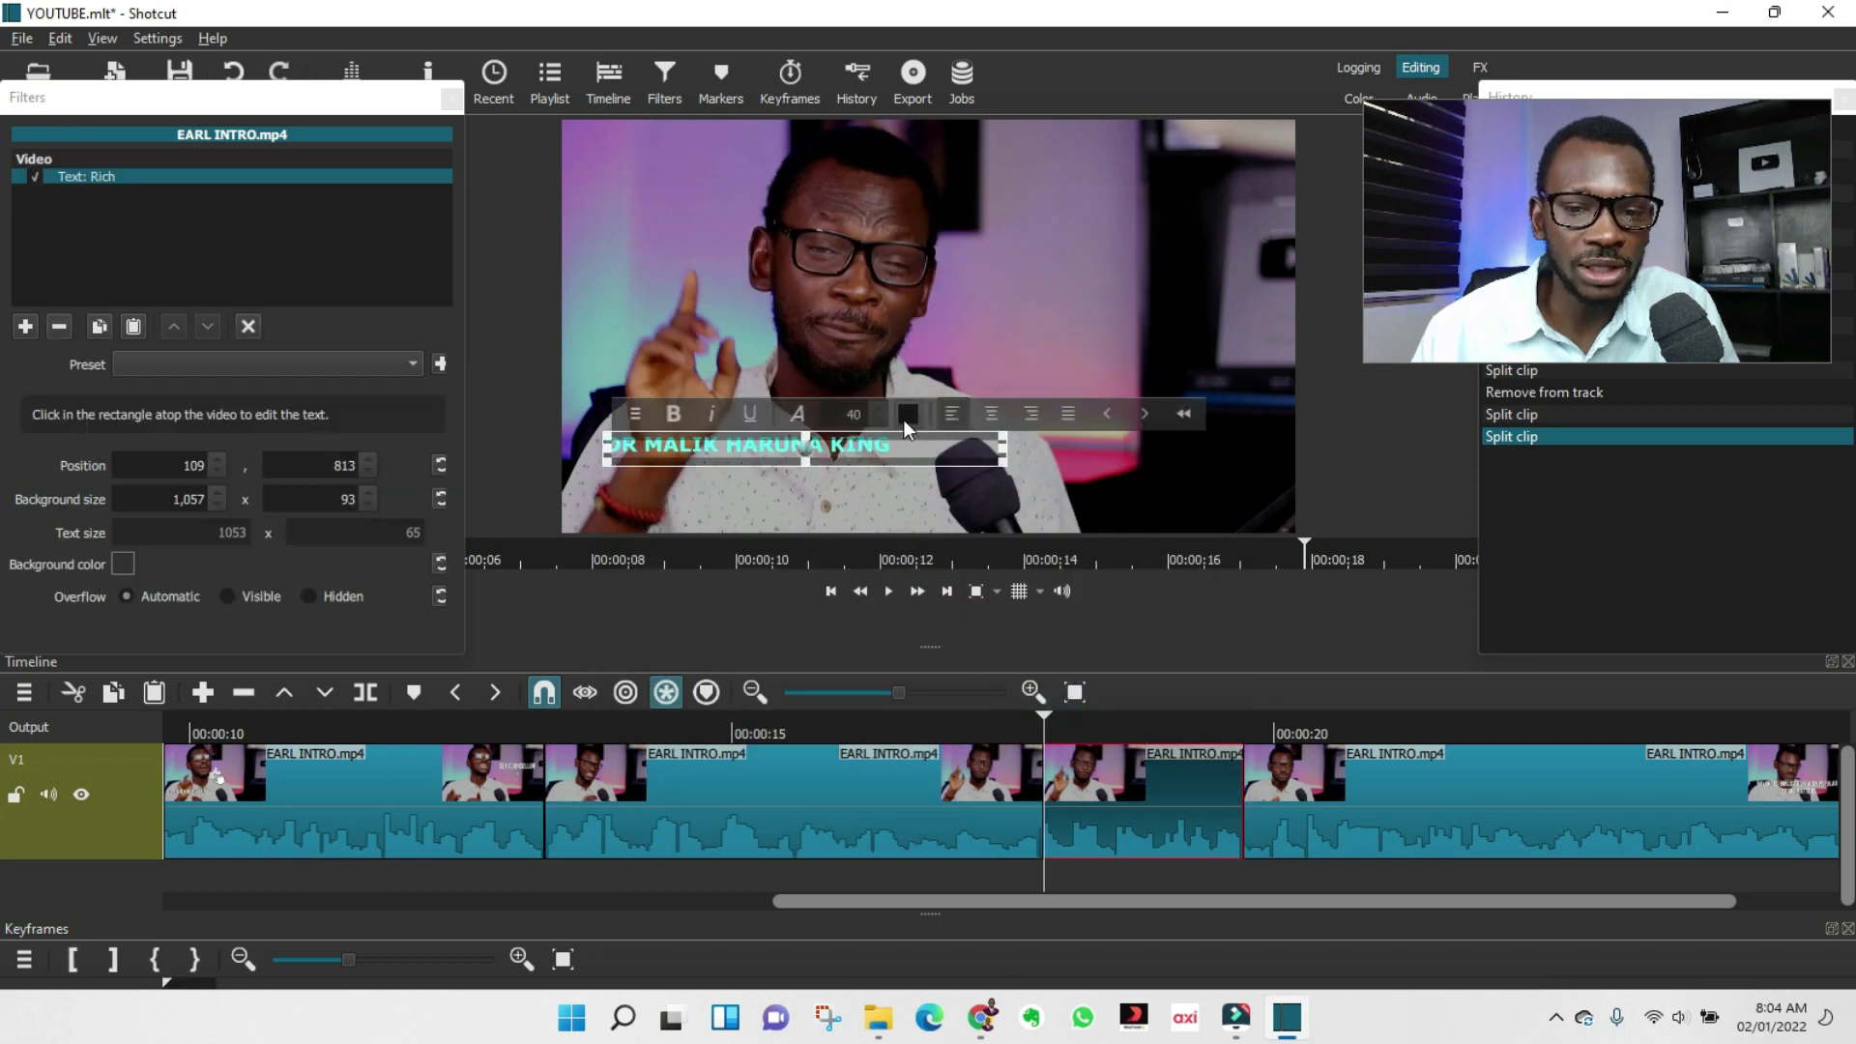
left_click(906, 416)
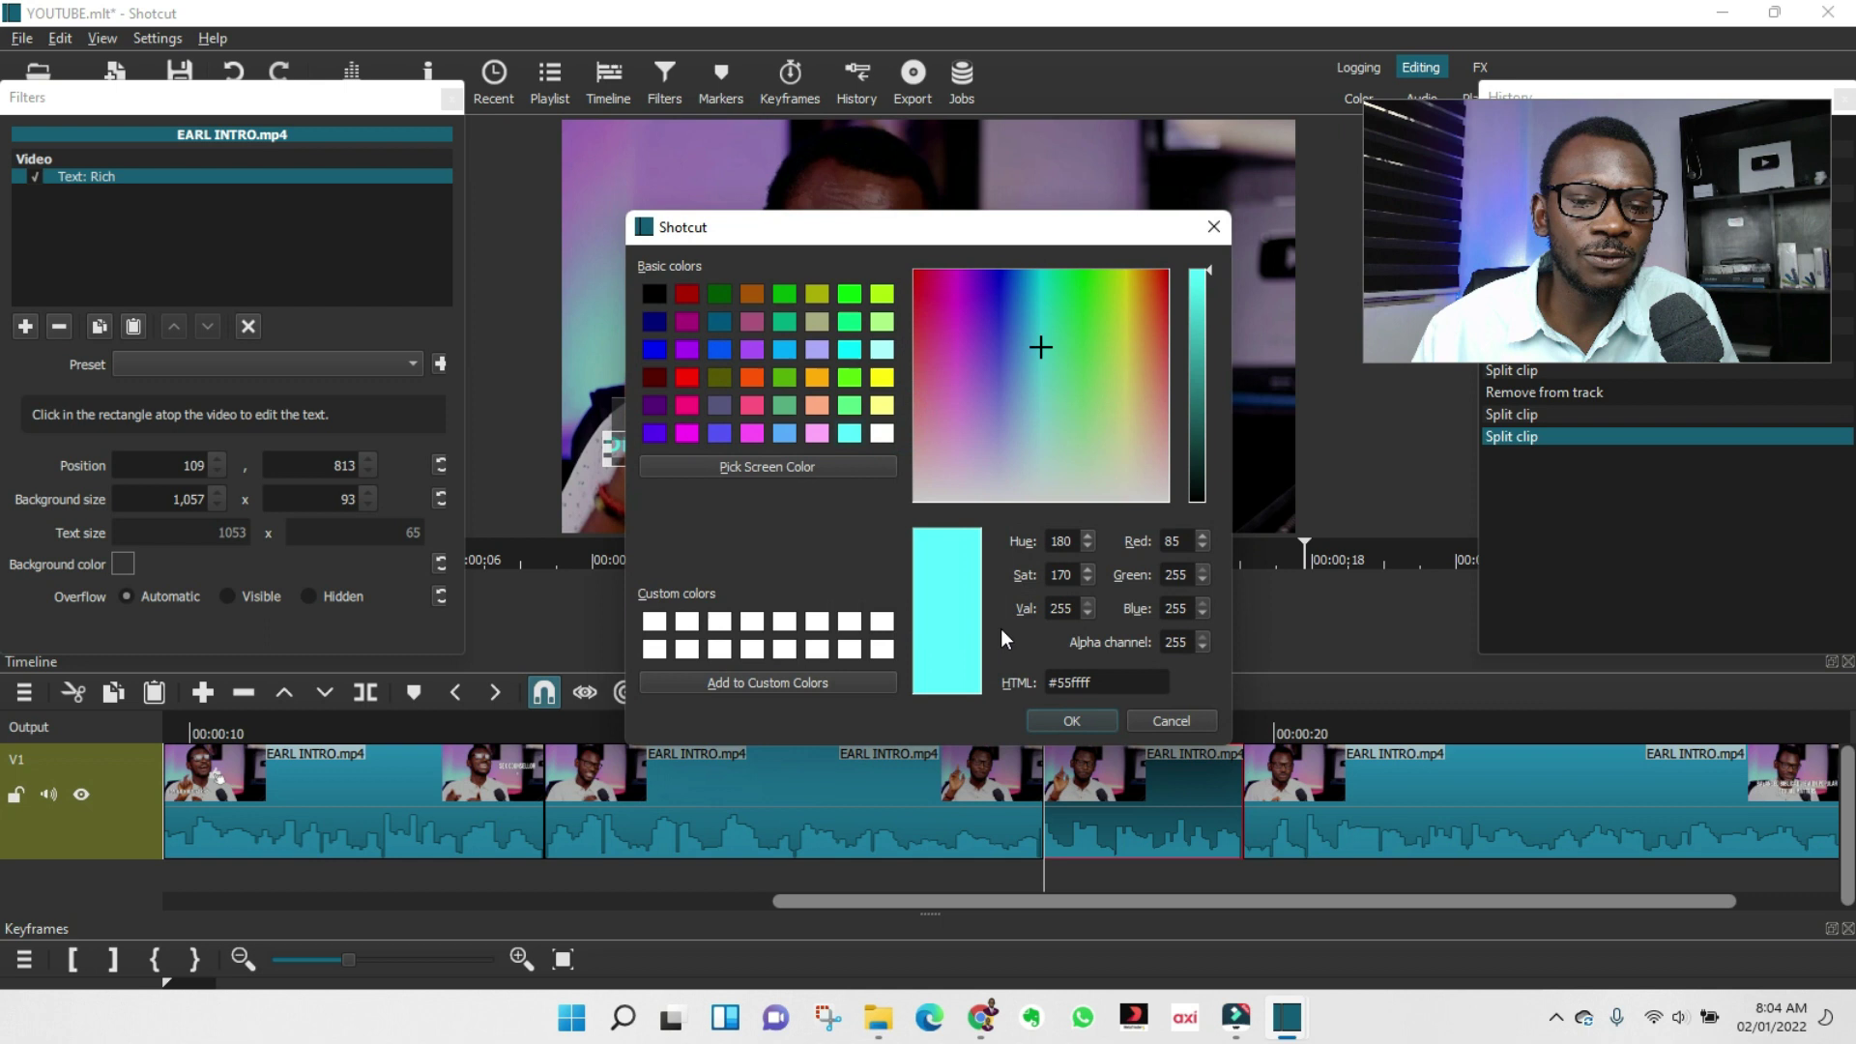
left_click(1202, 237)
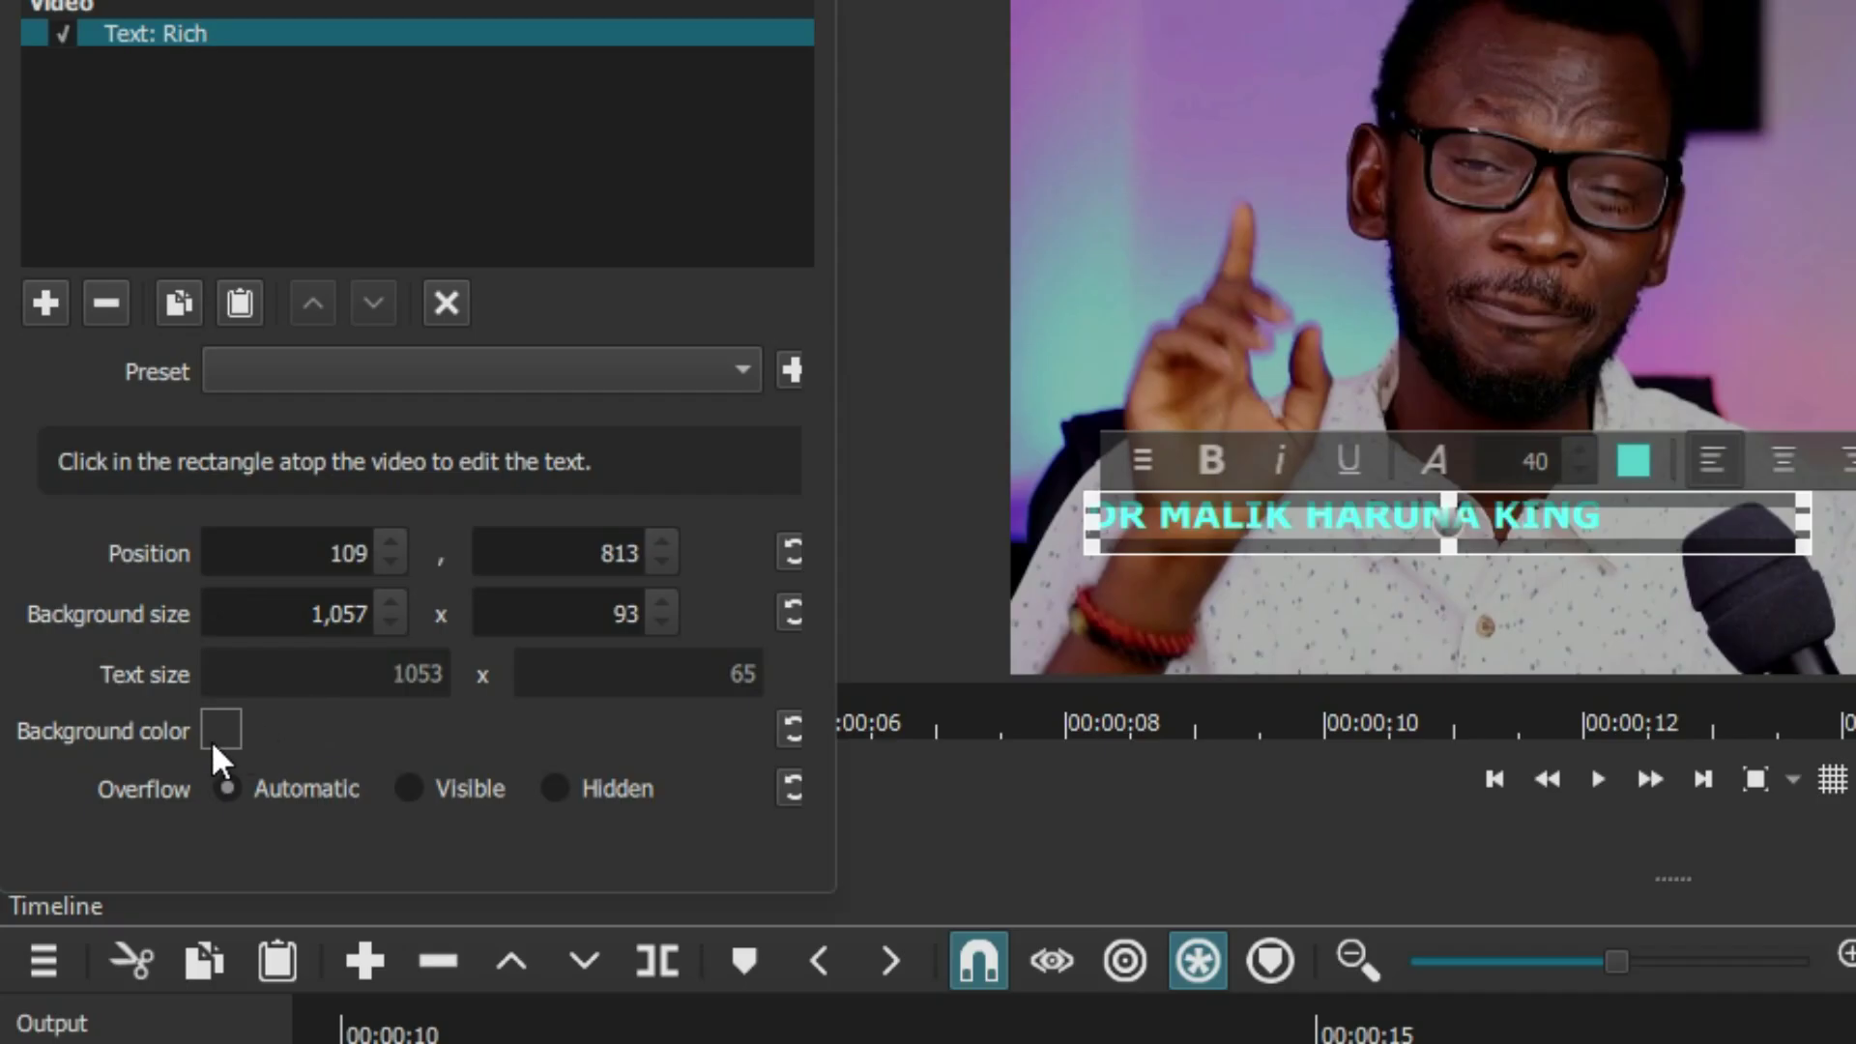
Give the title a black background and start retyping it as 'BUY LAND IN LAGOS'.
left_click(220, 728)
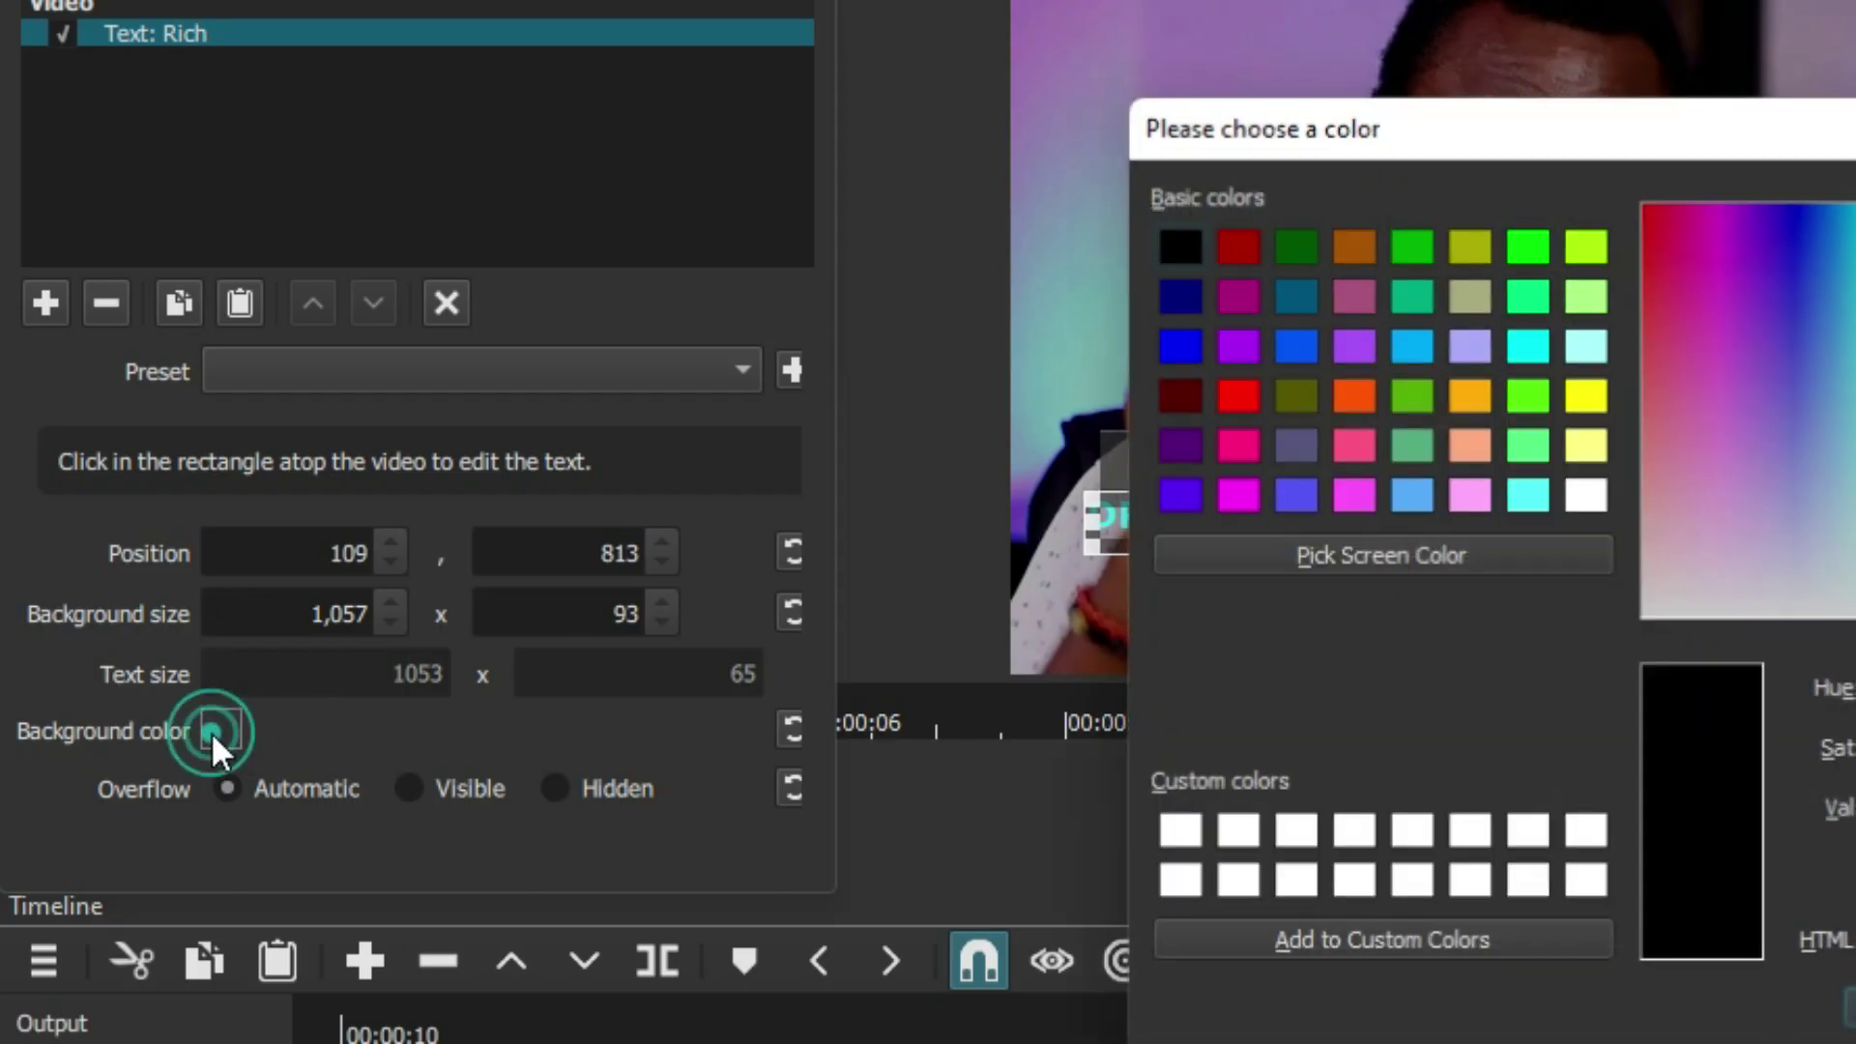
key("Return")
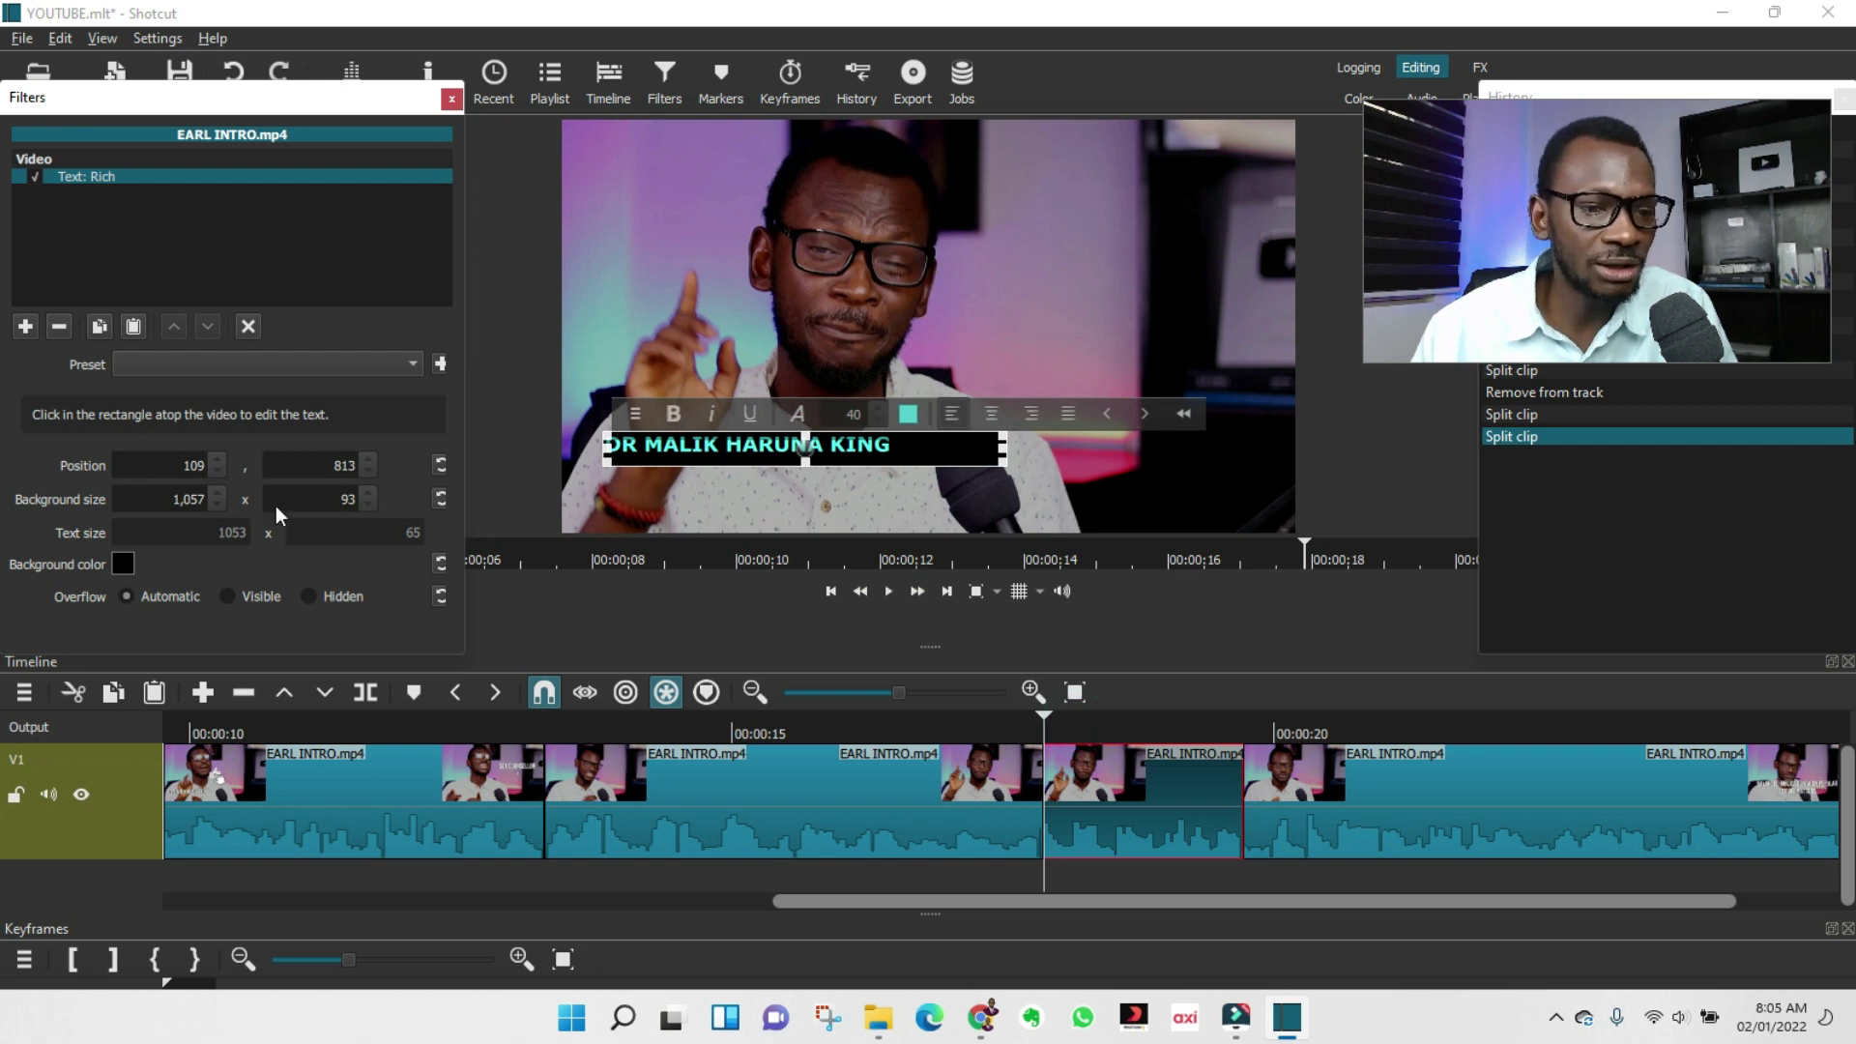
left_click(220, 365)
left_click(208, 360)
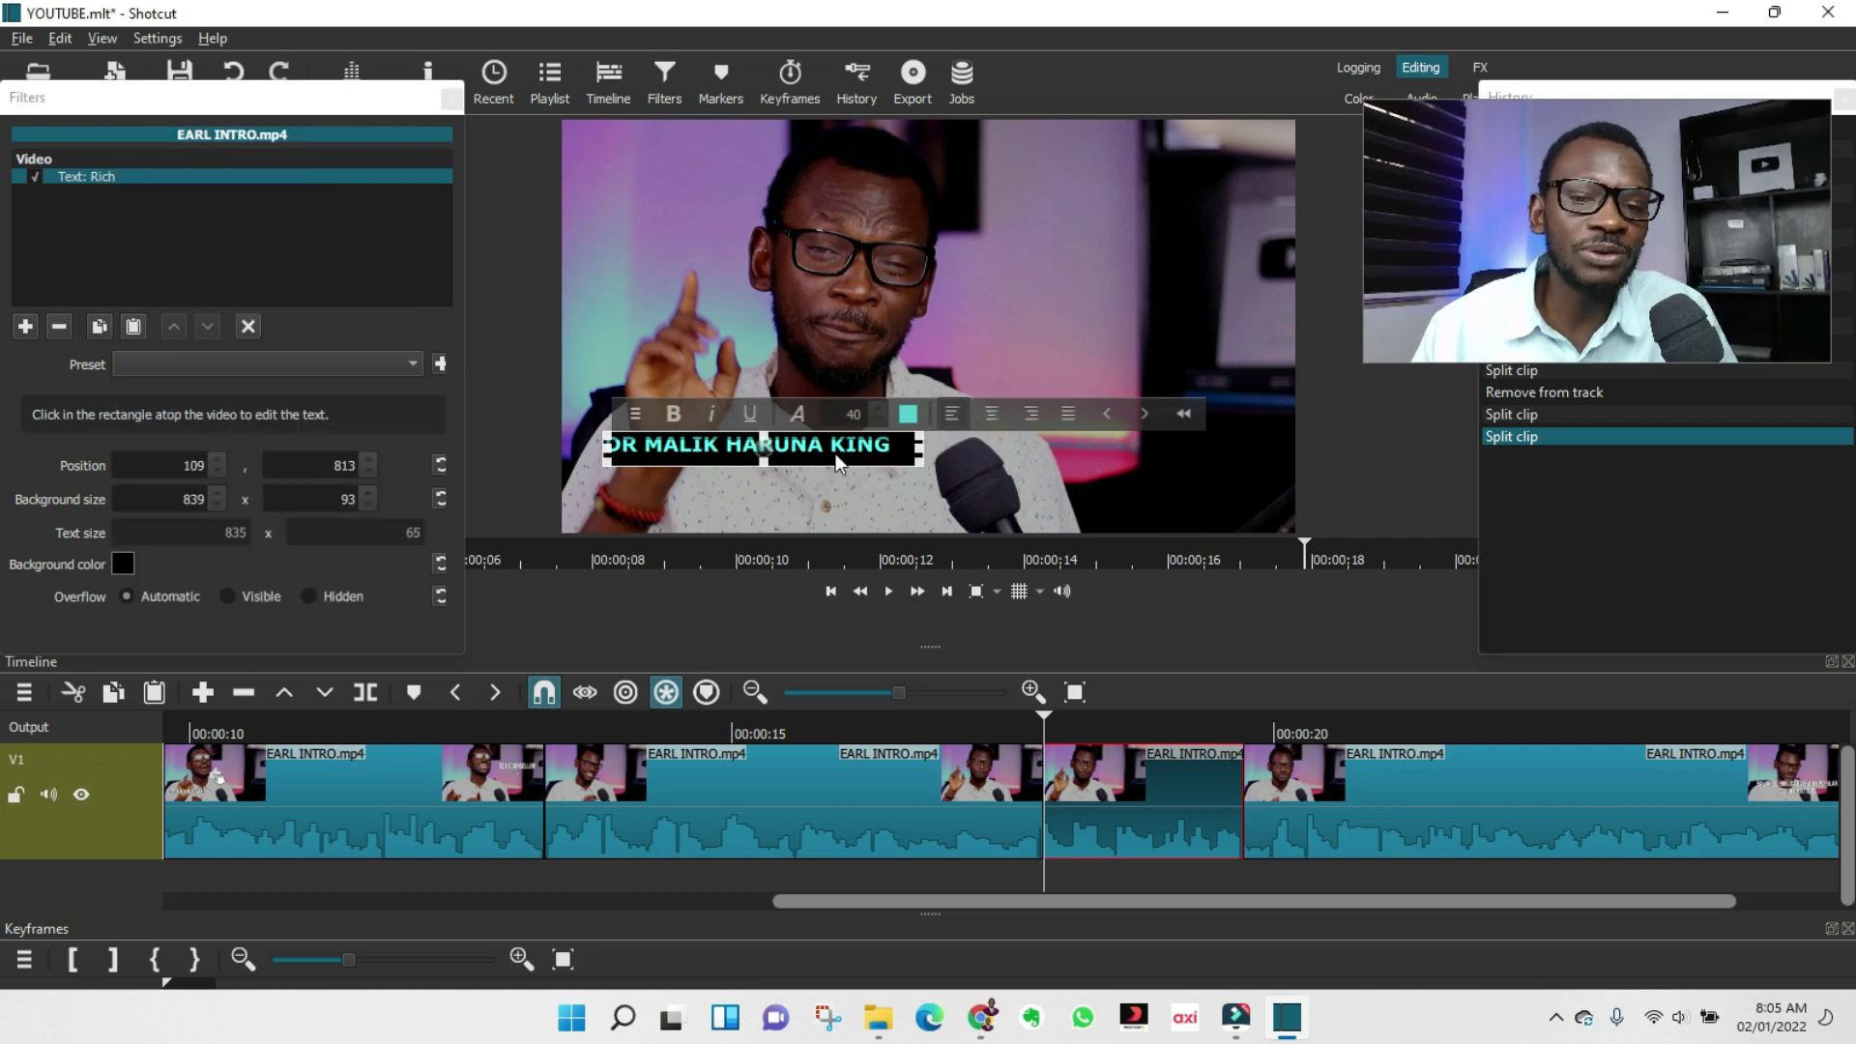
key("ctrl+a")
type("BU")
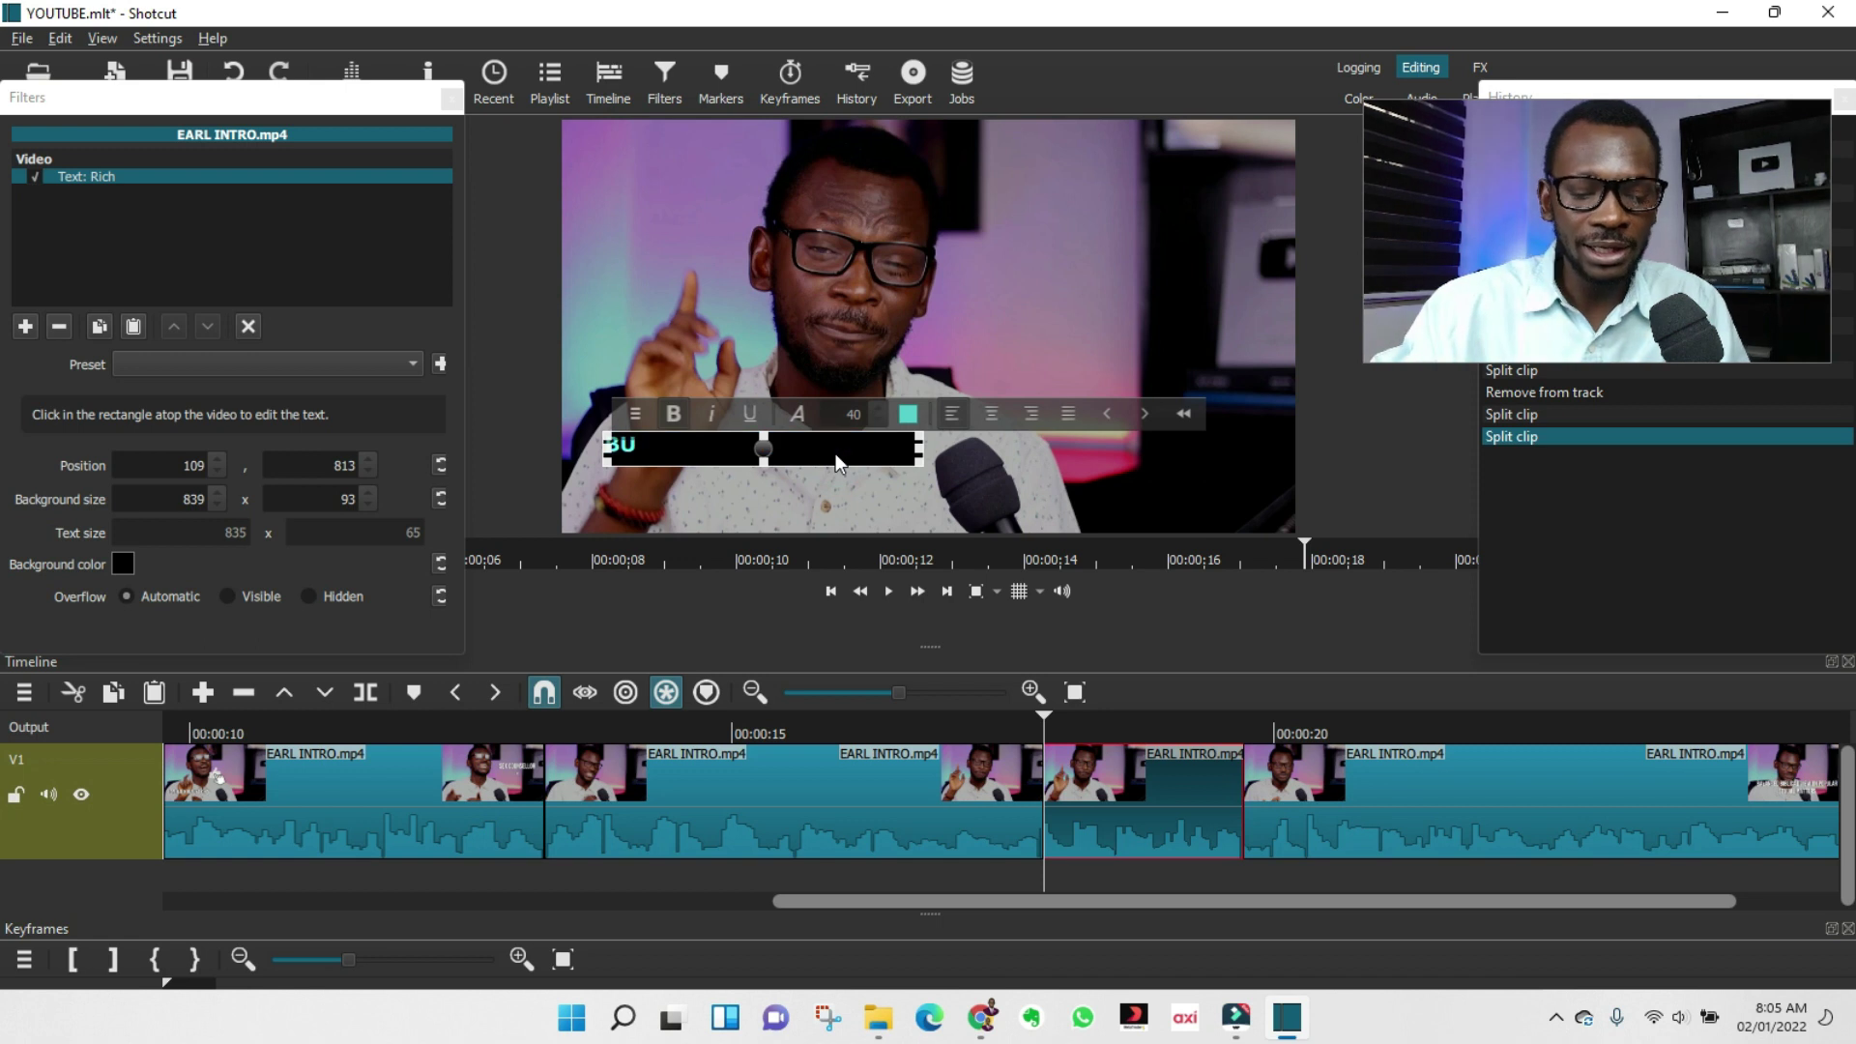
type("Y LAND IN LAGOS")
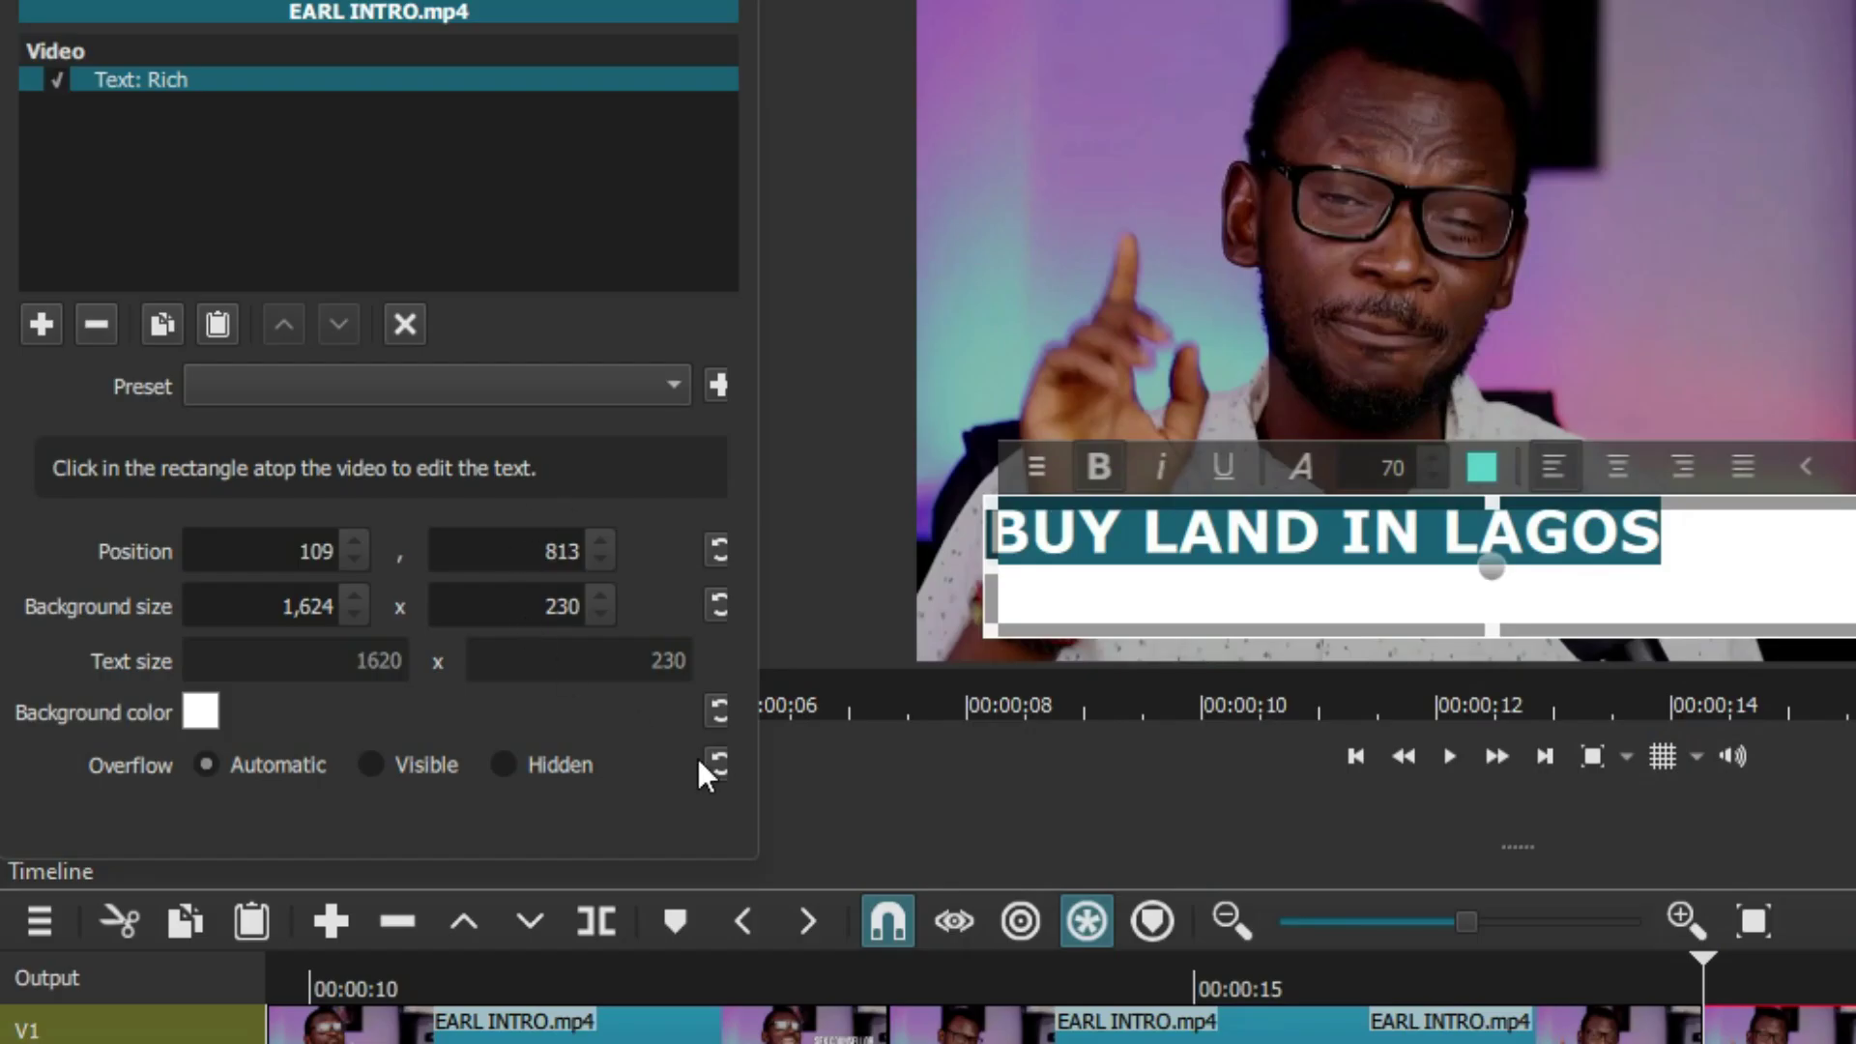
Reset the title background to transparent, centre-align the text and move it higher in the frame.
left_click_drag(762, 638, 849, 660)
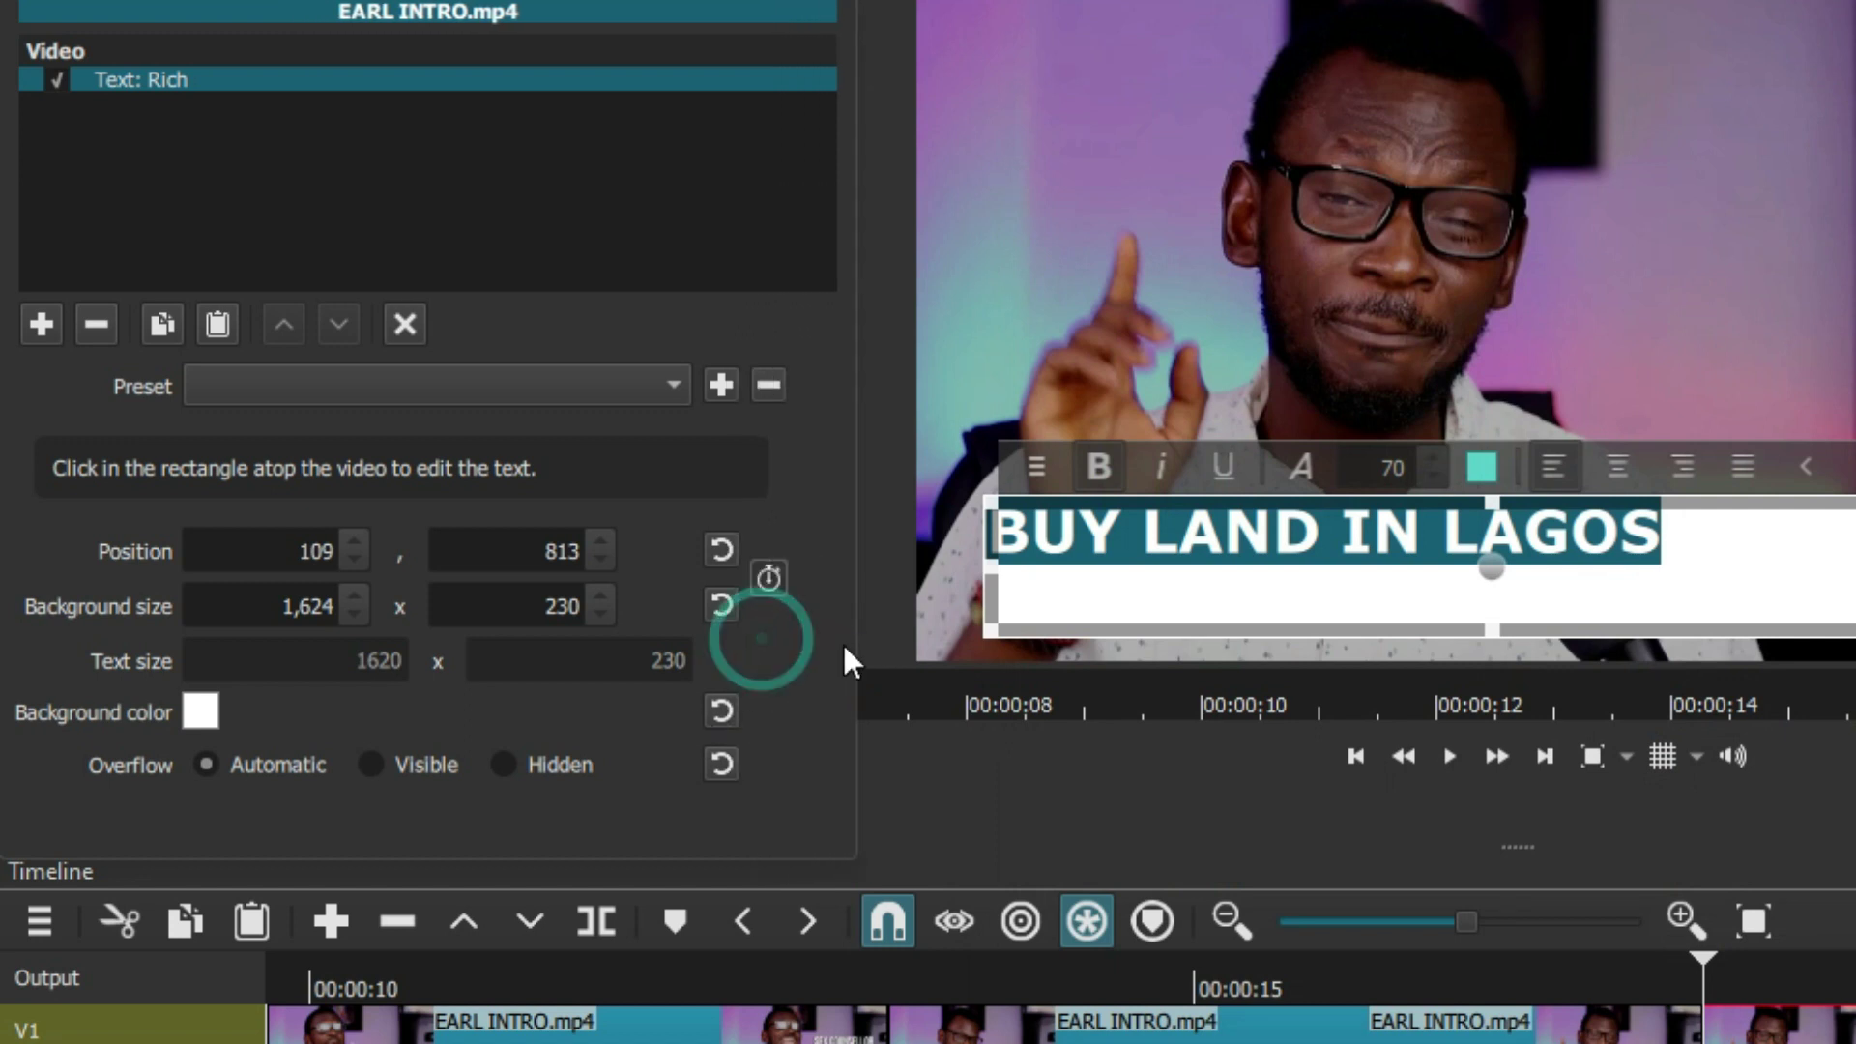
left_click(719, 711)
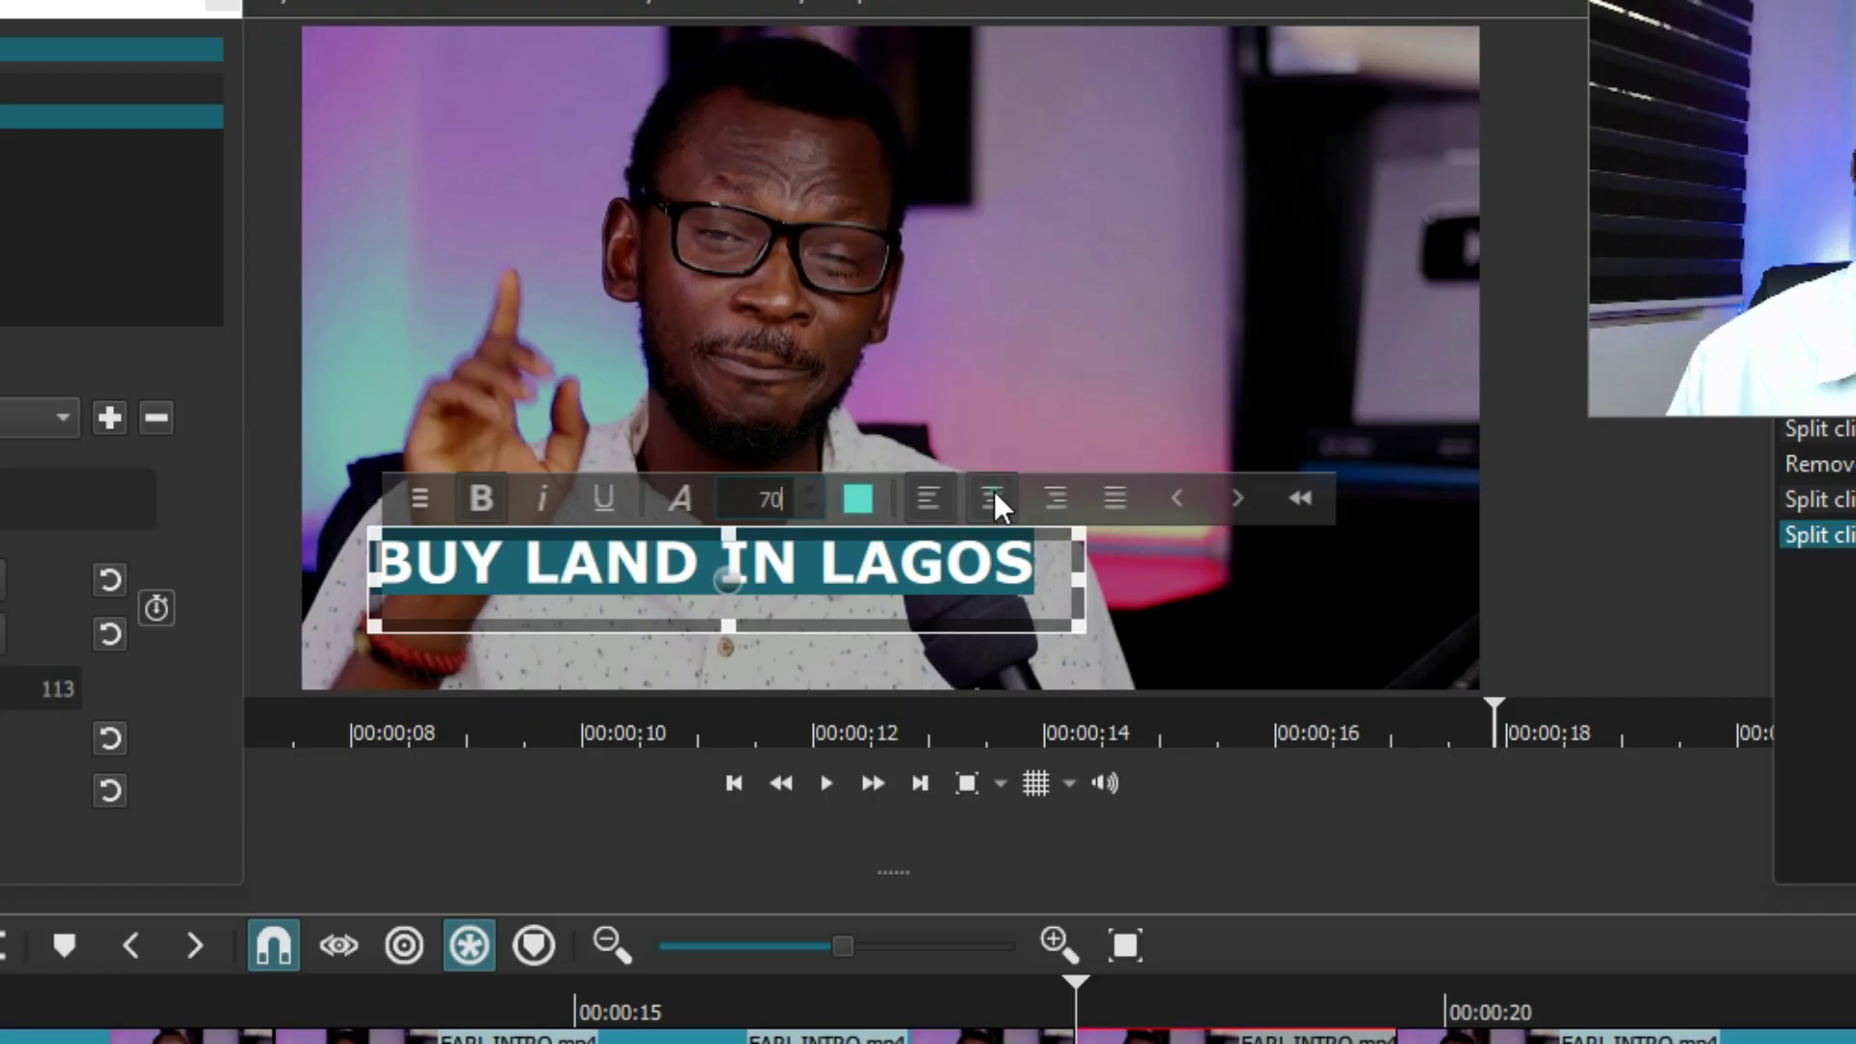
left_click(993, 496)
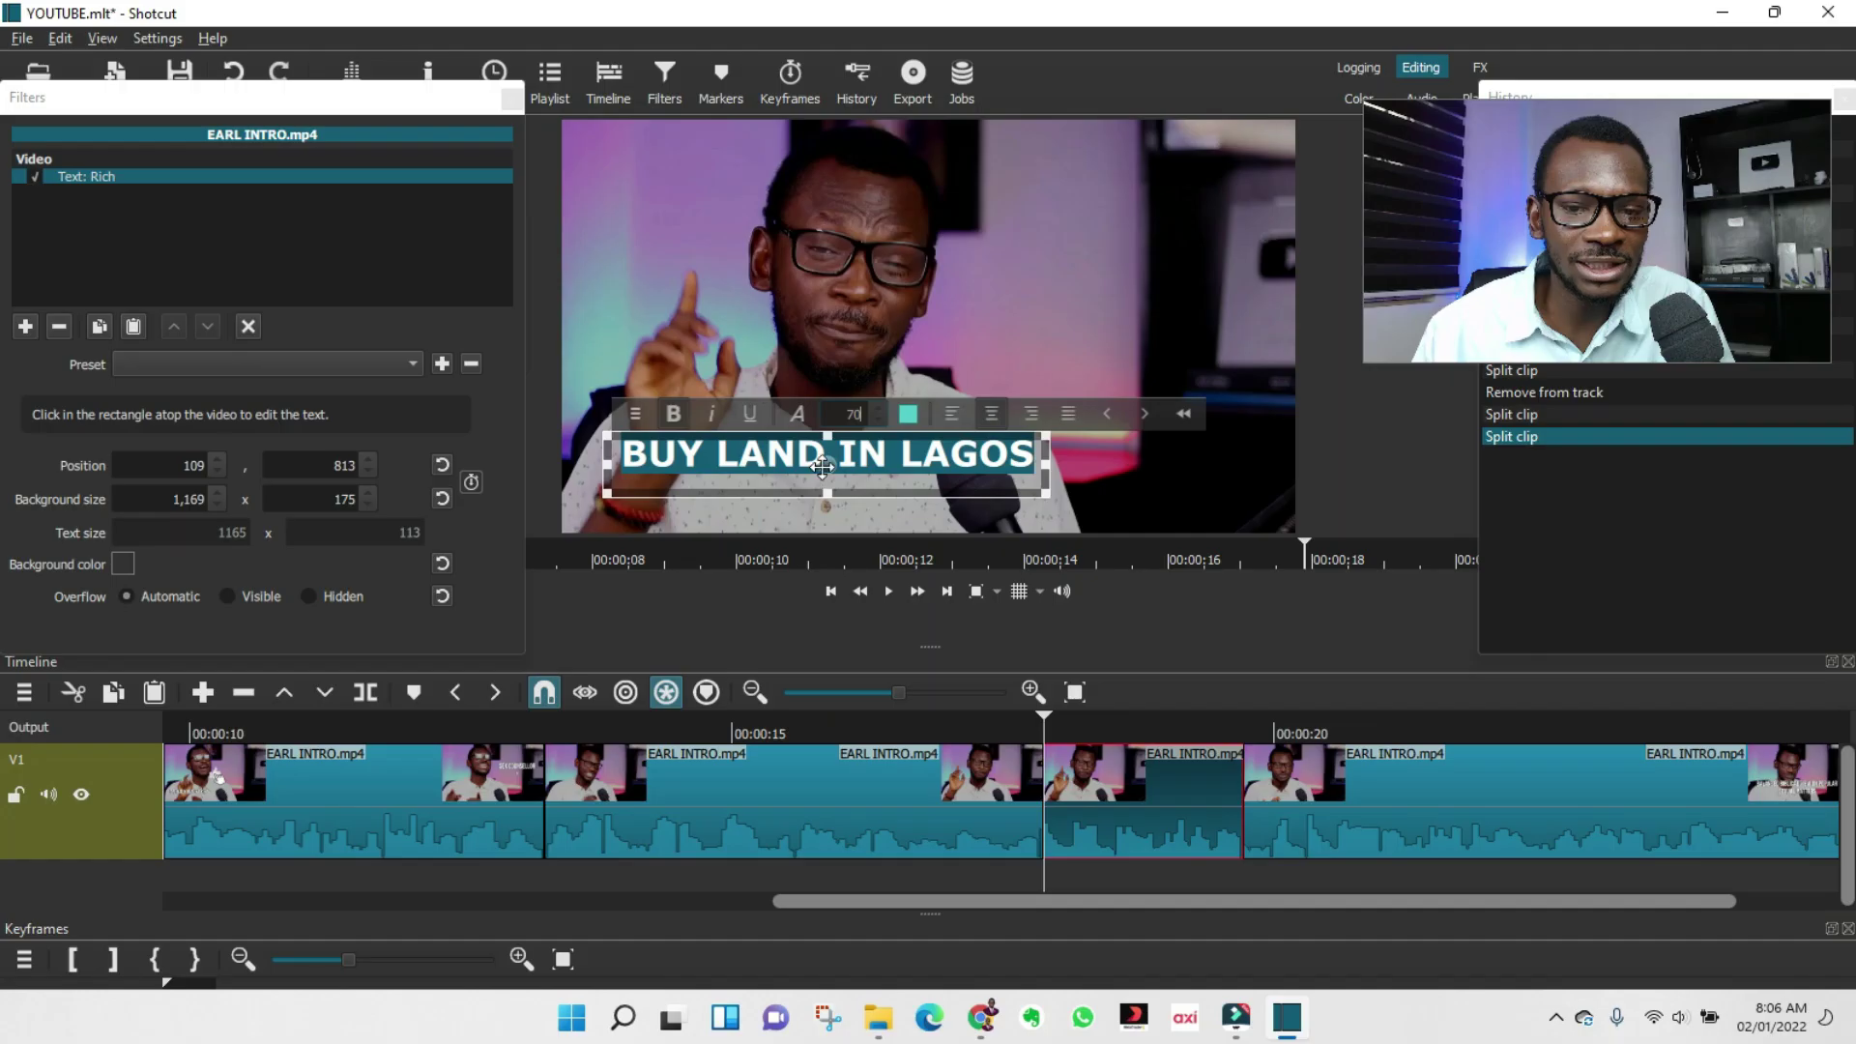
left_click_drag(843, 437, 933, 305)
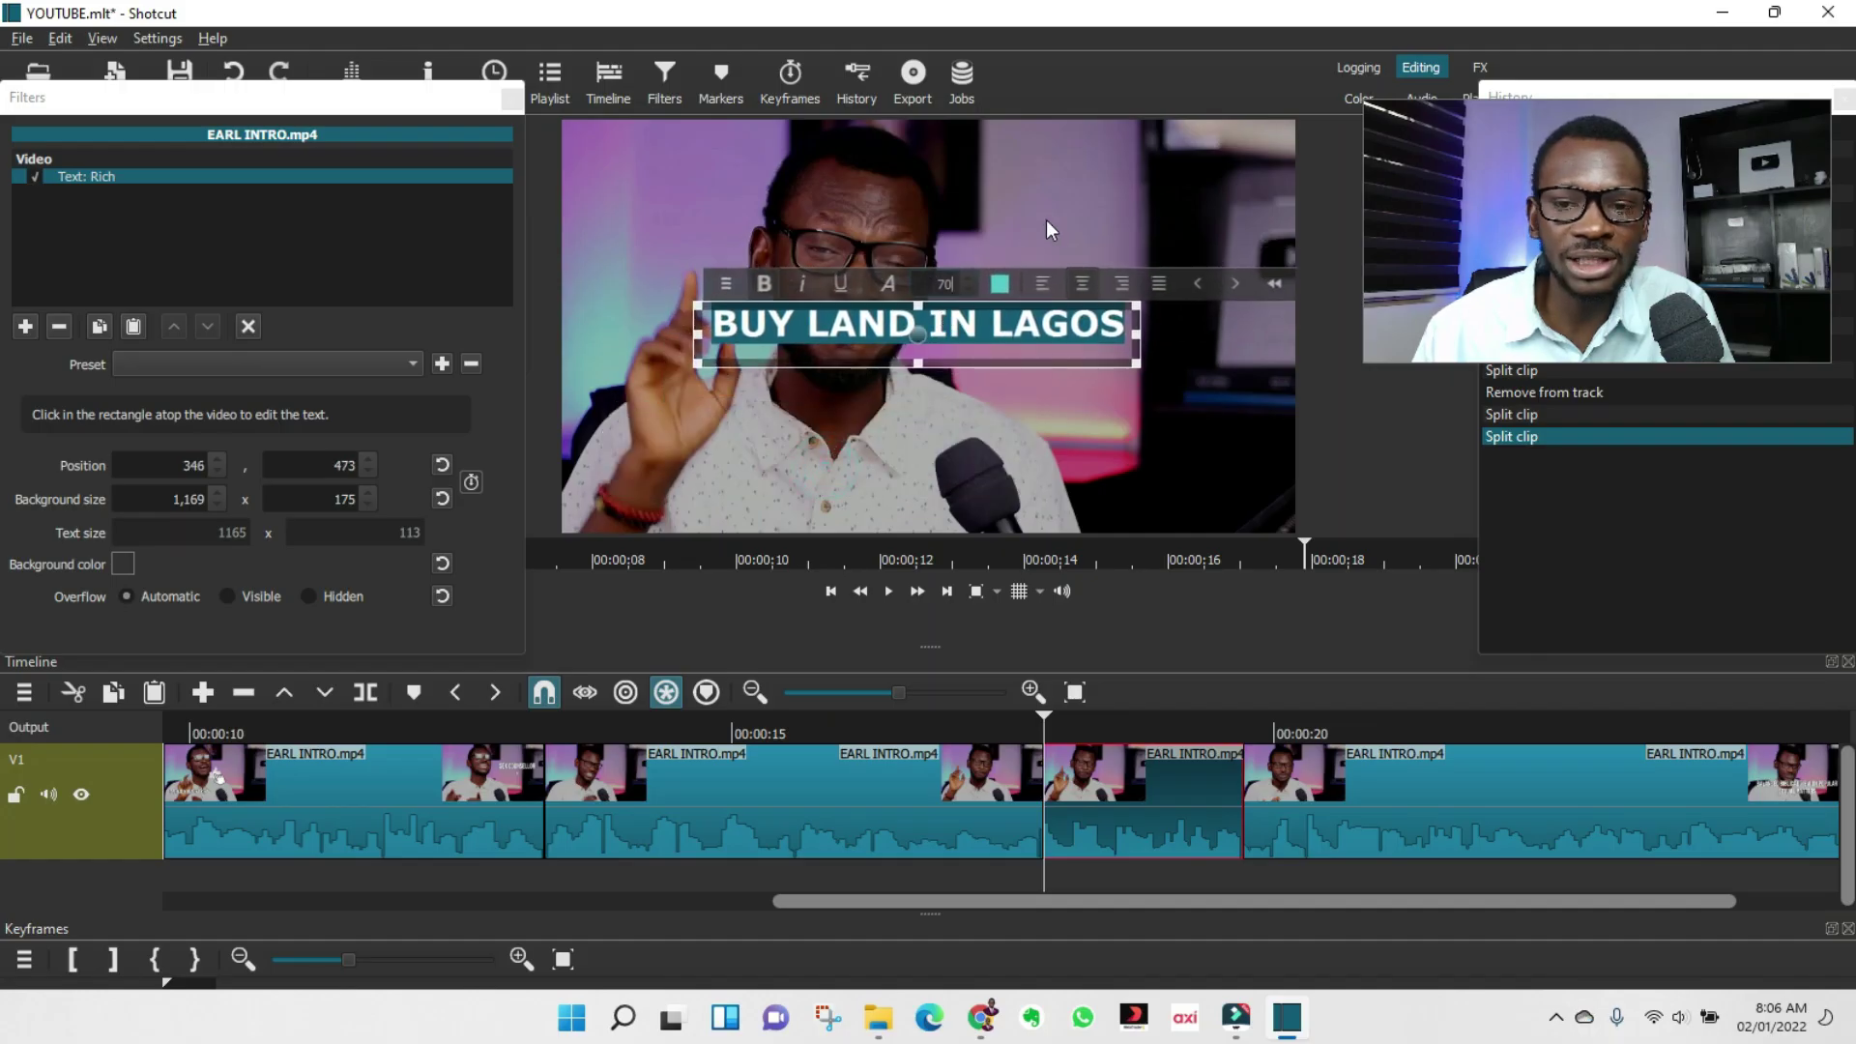
left_click(895, 805)
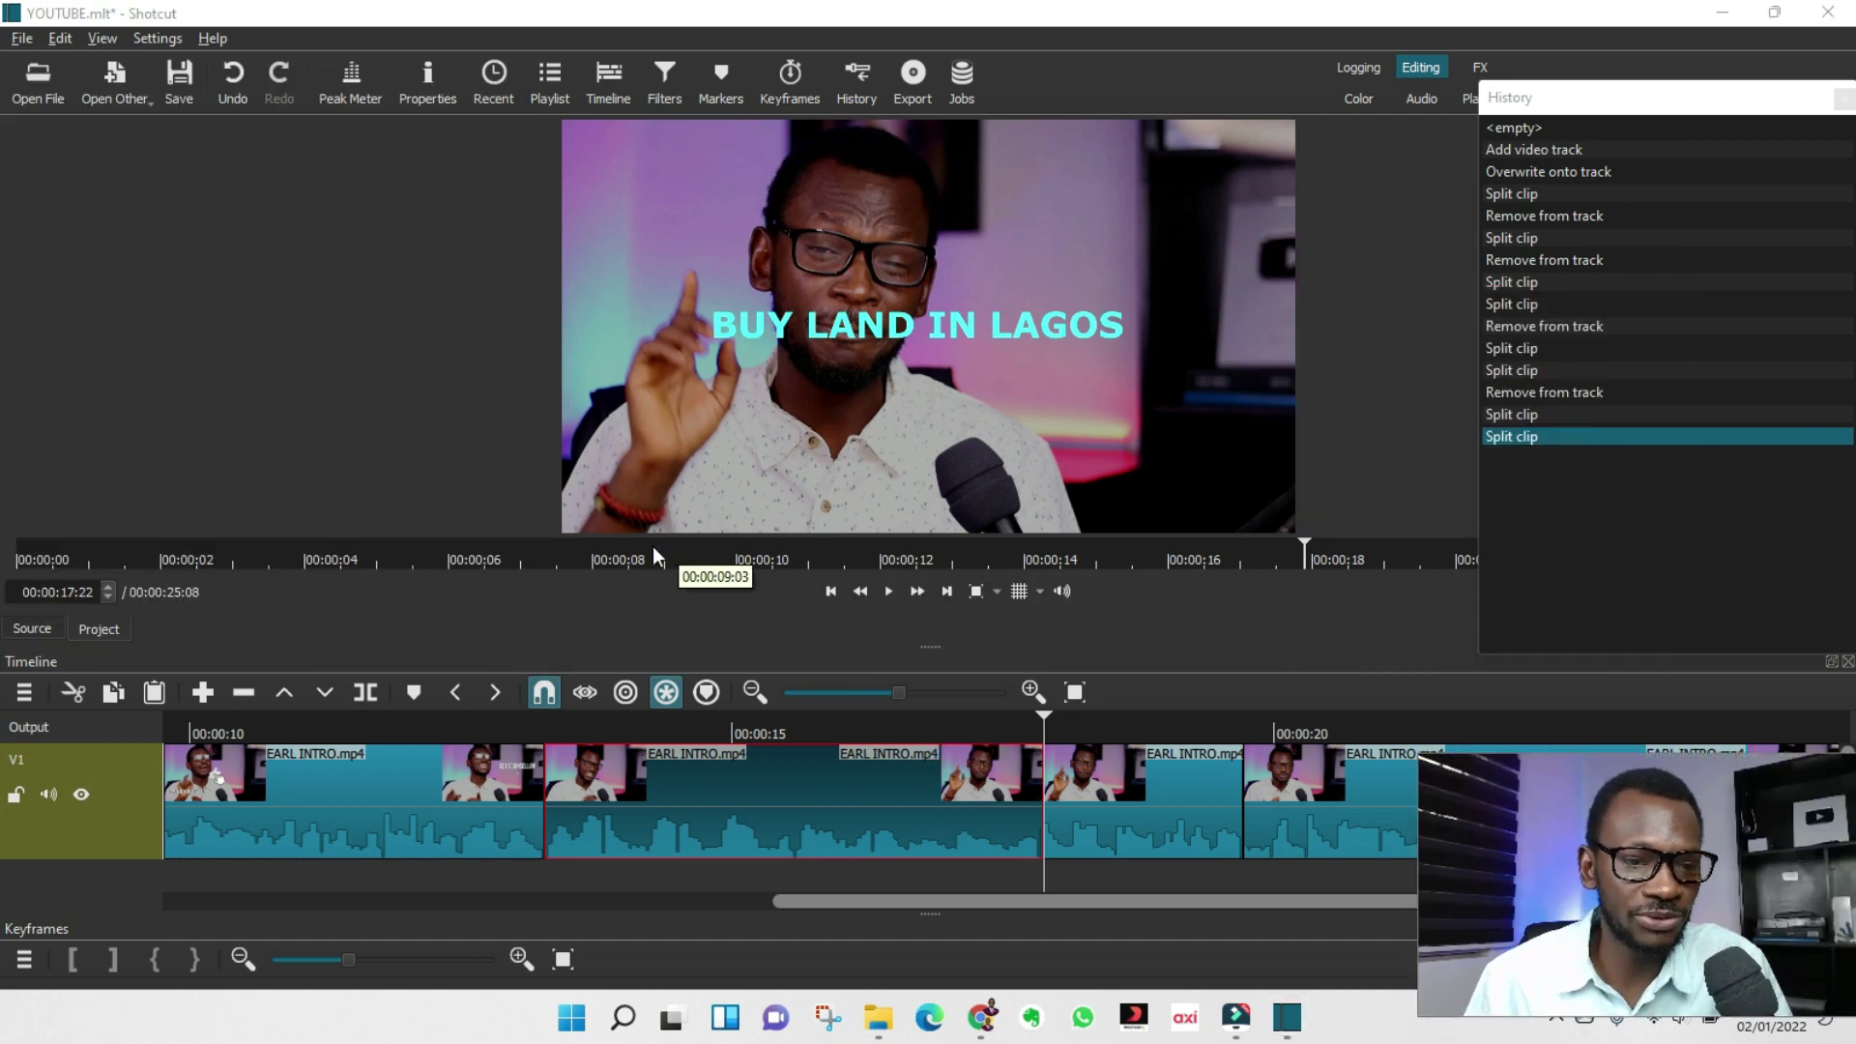
left_click(36, 82)
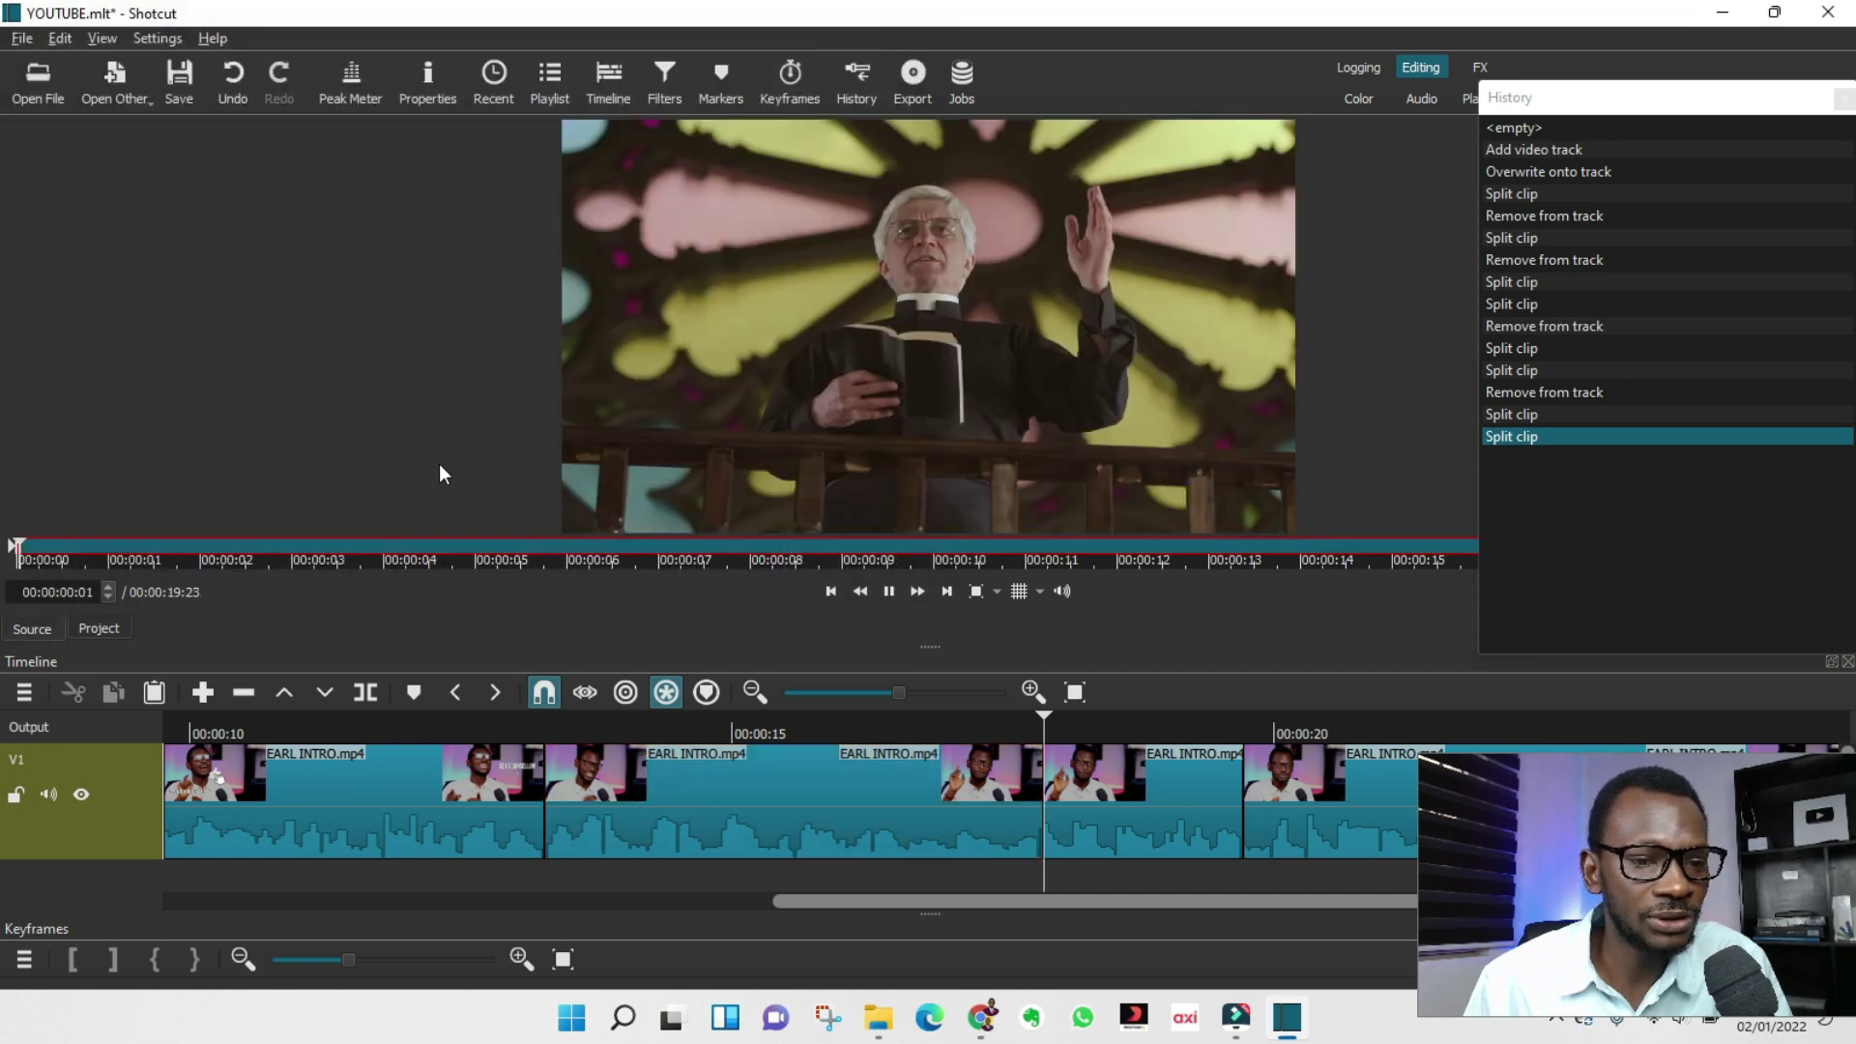
Mark the priest clip from about 00:00:04:04 to near 5 seconds, previewing the section.
left_click(917, 367)
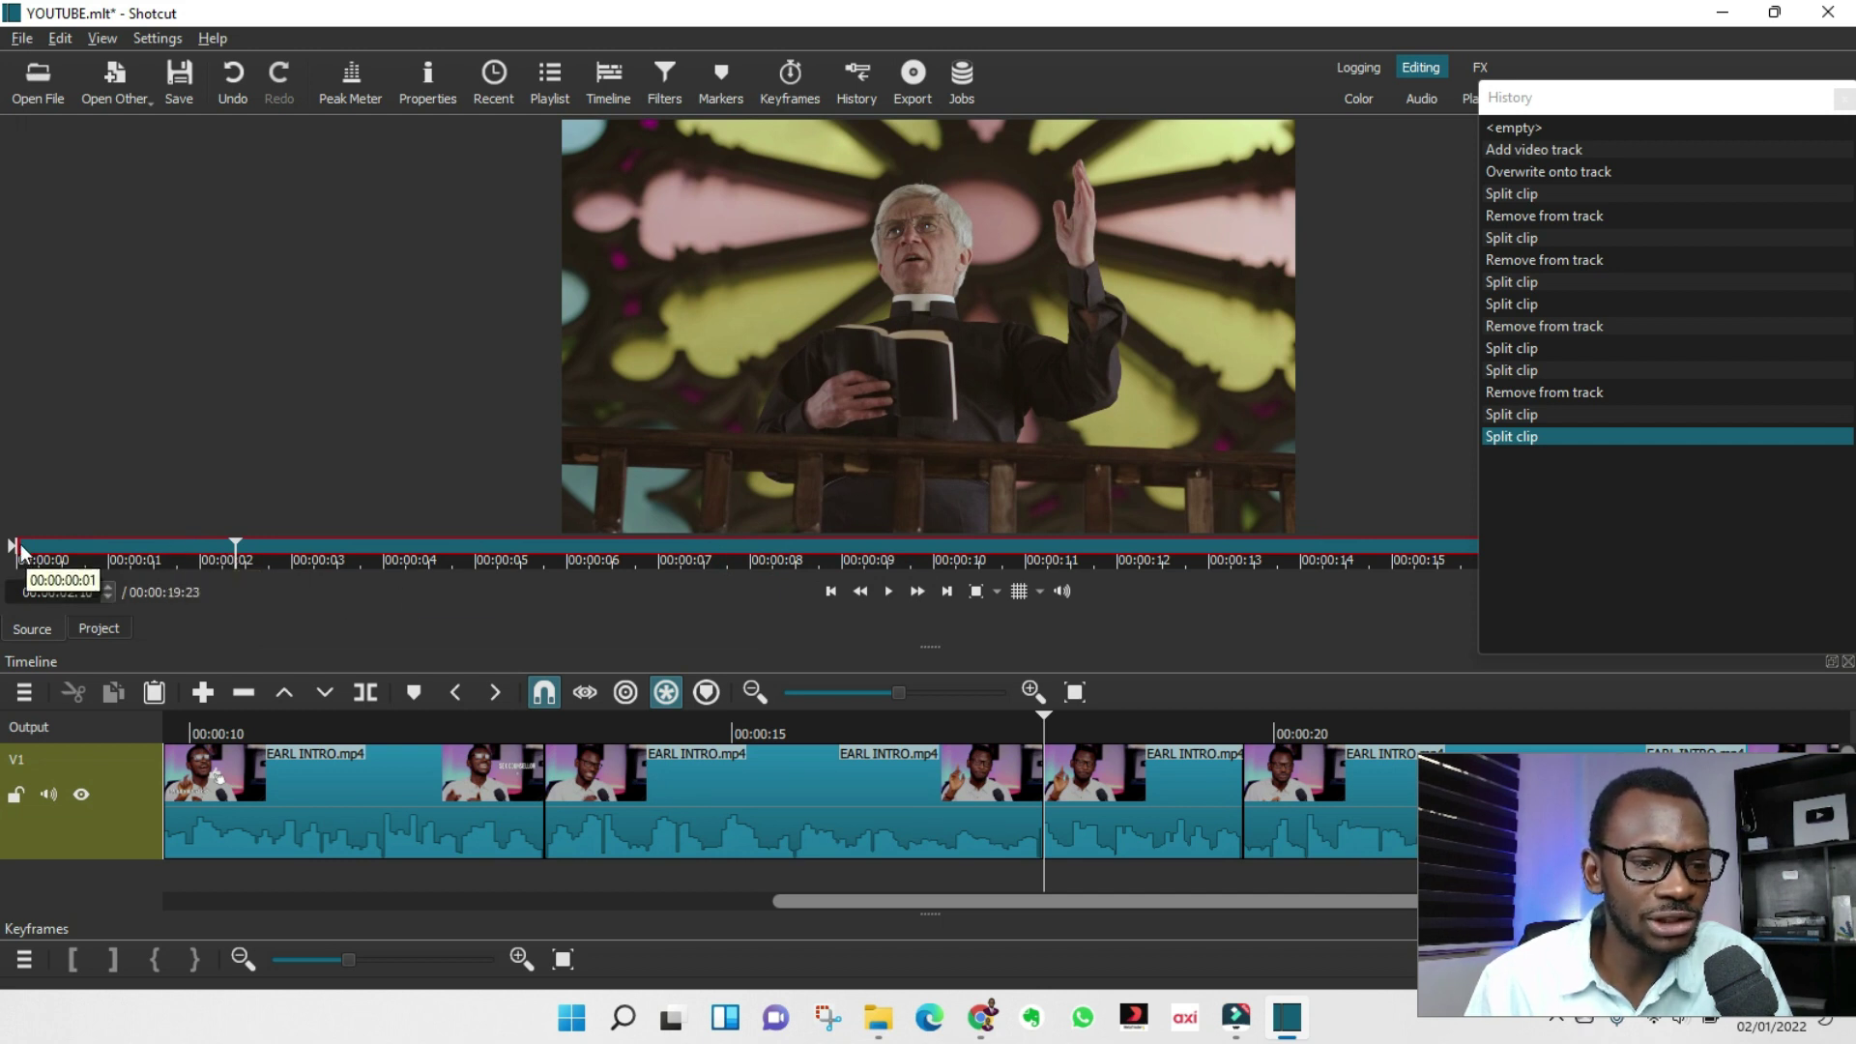
left_click_drag(14, 548, 391, 548)
left_click_drag(1840, 553, 565, 559)
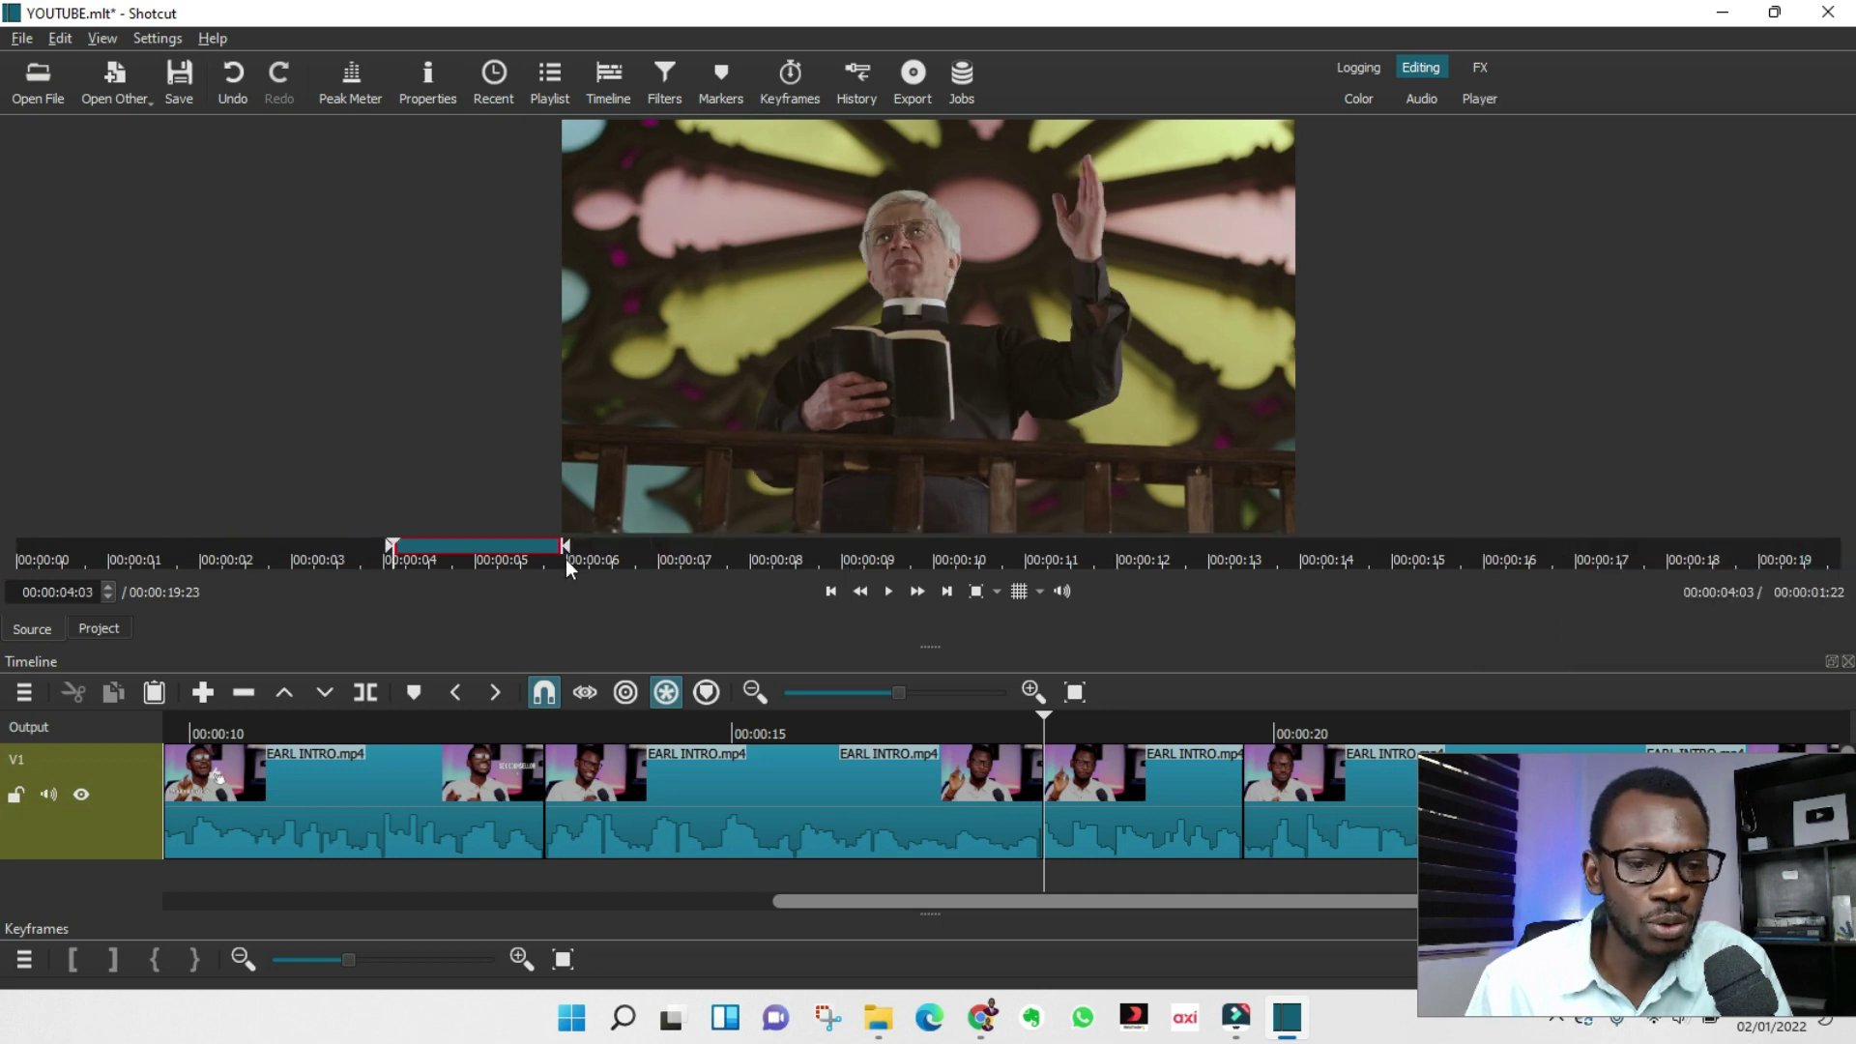
key("space")
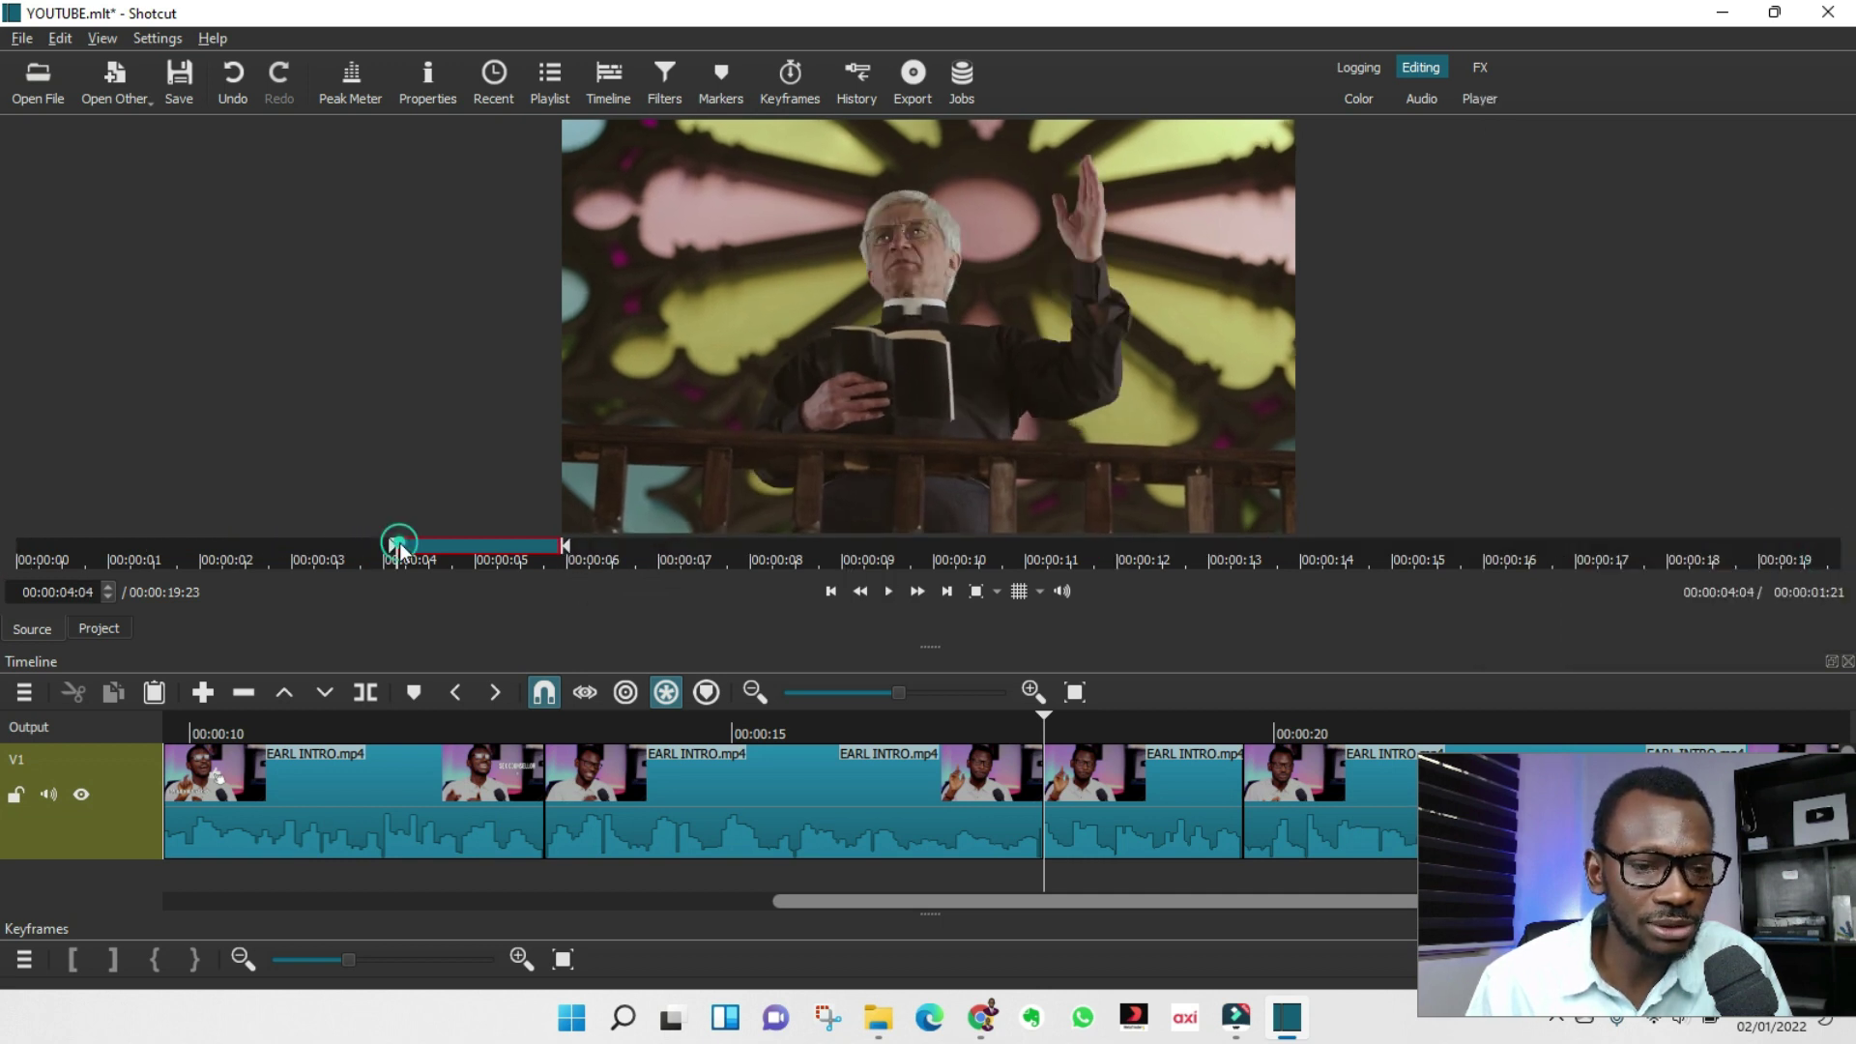
key("space")
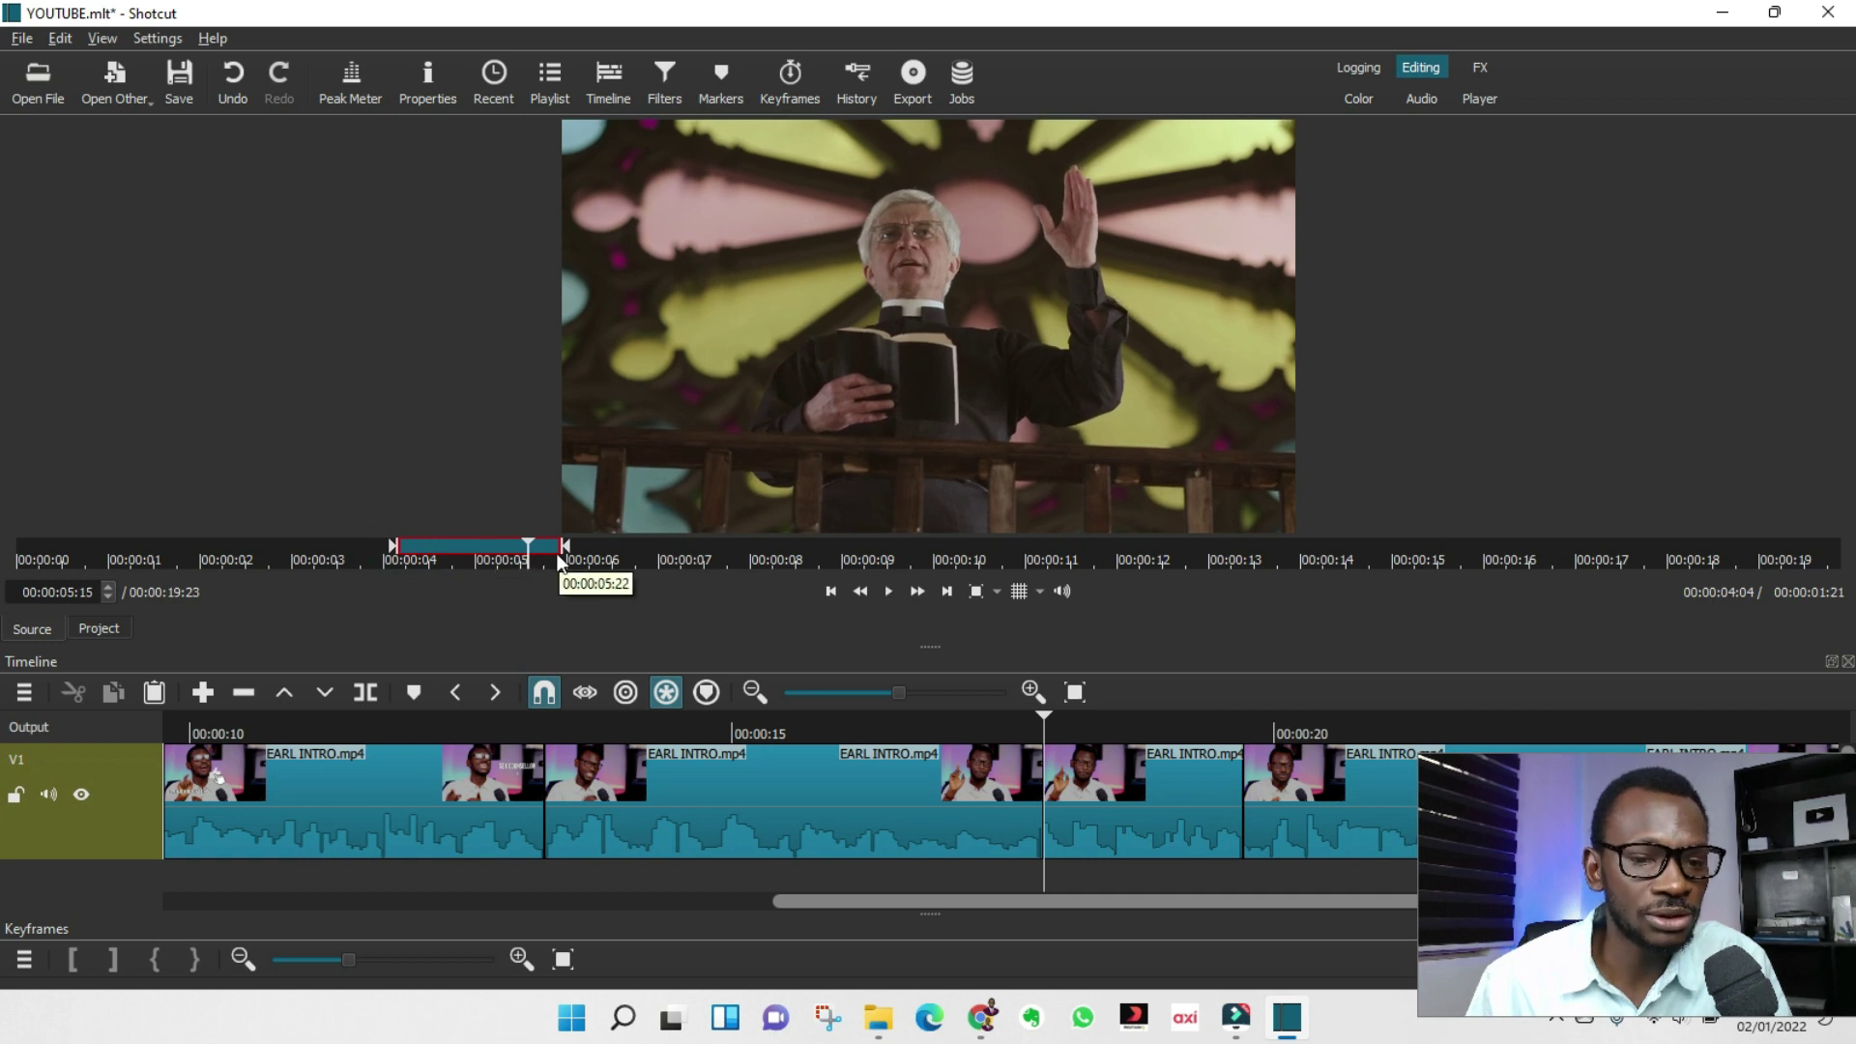
left_click_drag(561, 563, 530, 555)
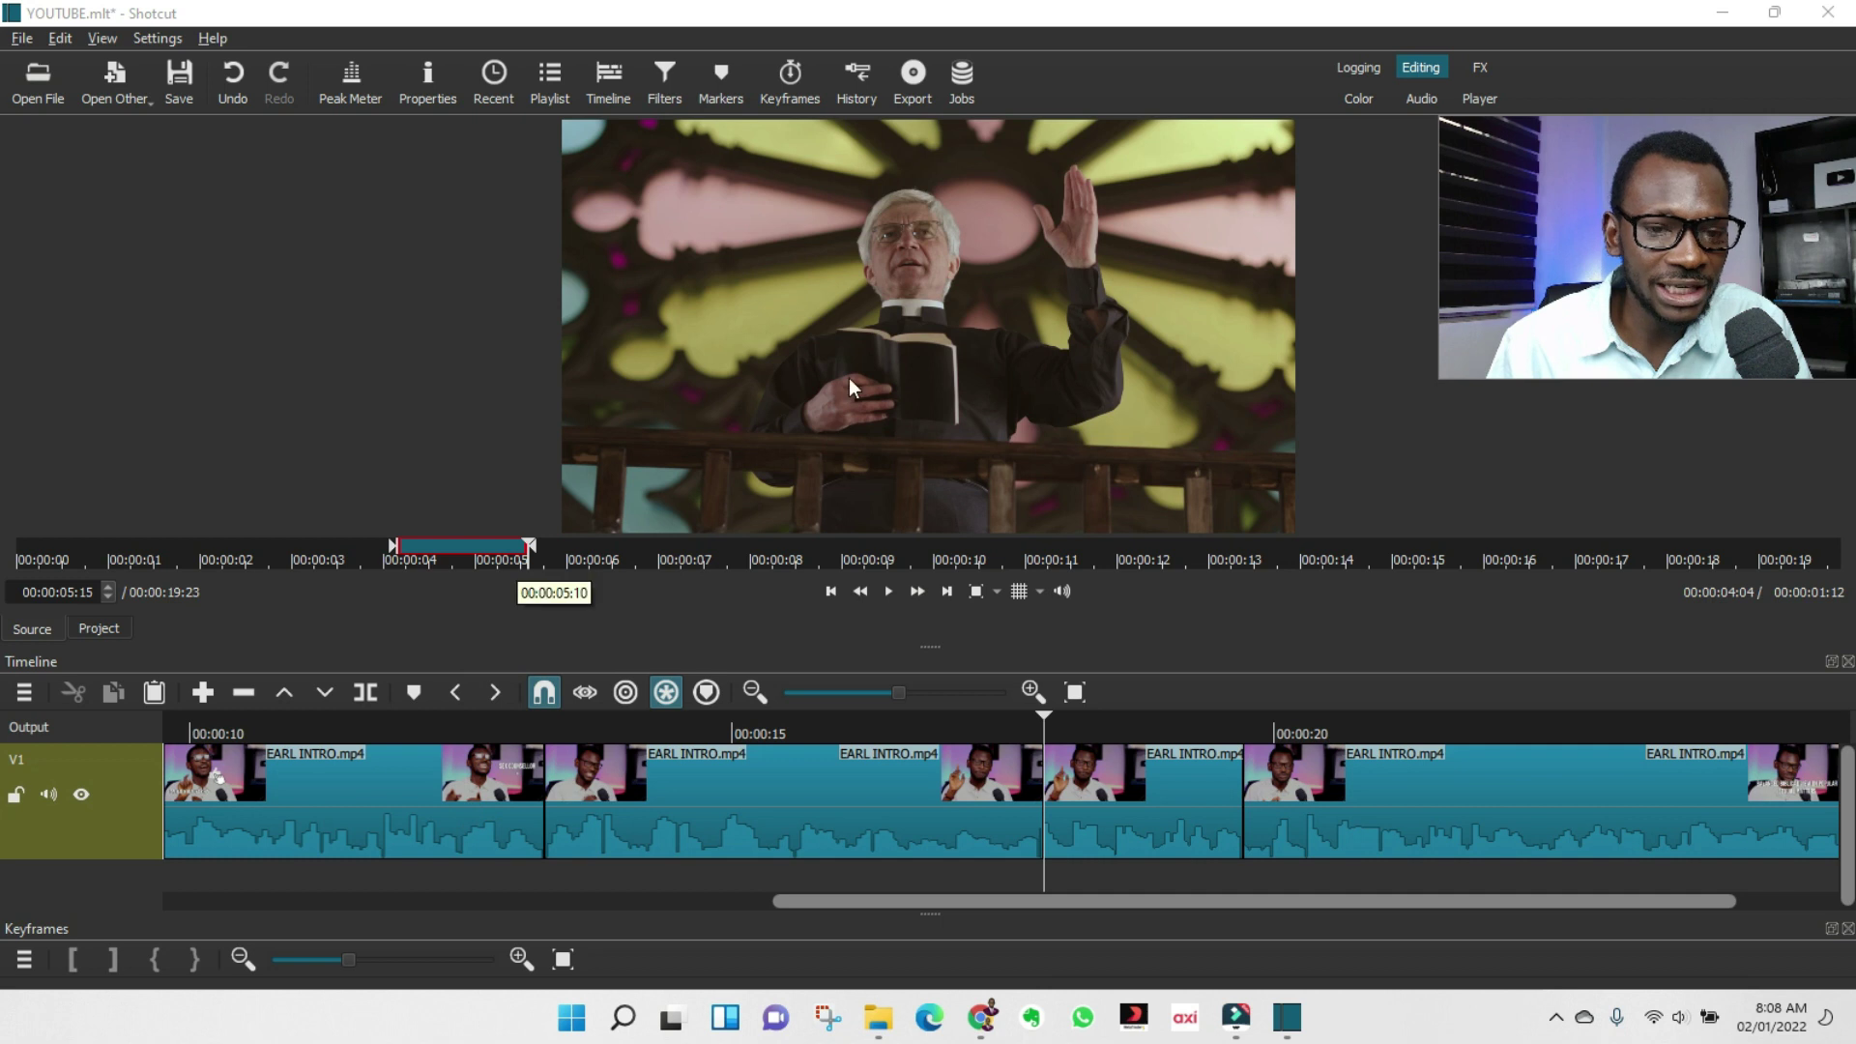
mouse_move(826, 373)
left_mouse_down()
mouse_move(783, 811)
mouse_move(876, 454)
mouse_move(839, 342)
left_mouse_up()
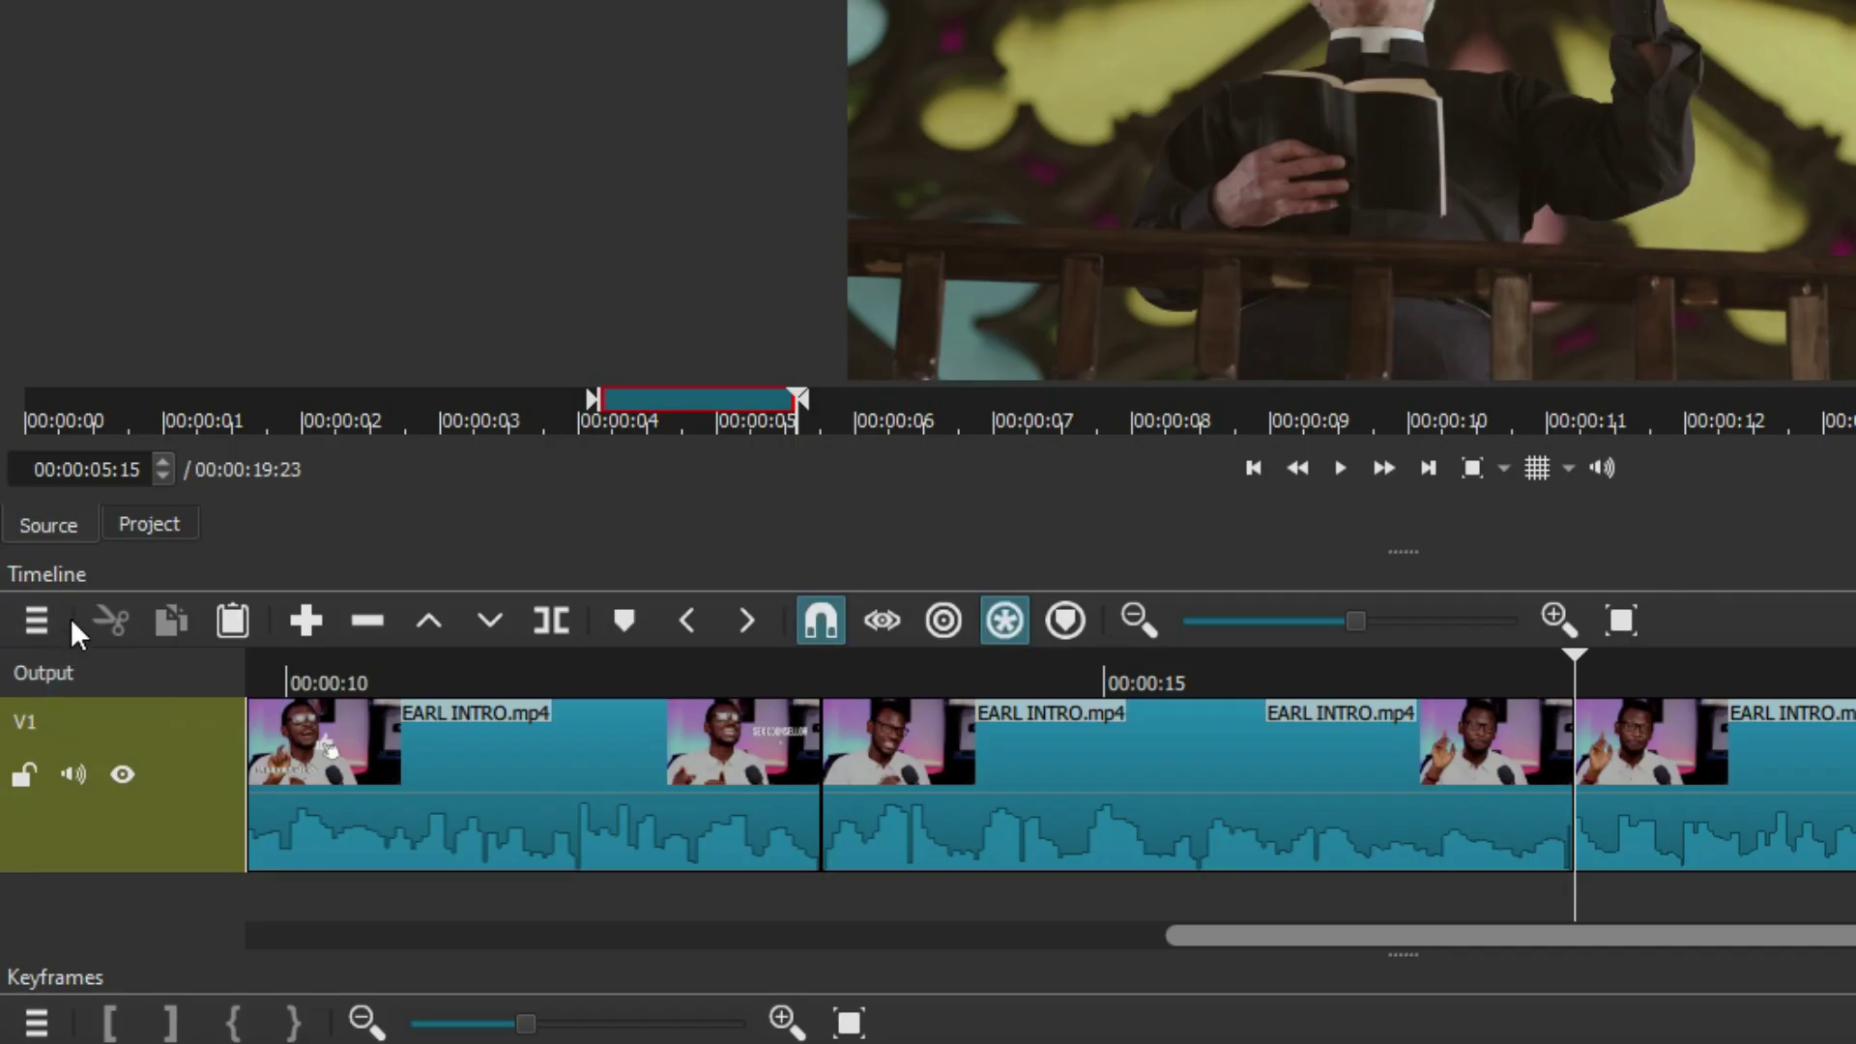
Add a new video track V2 above V1 and resize the timeline area.
left_click(32, 618)
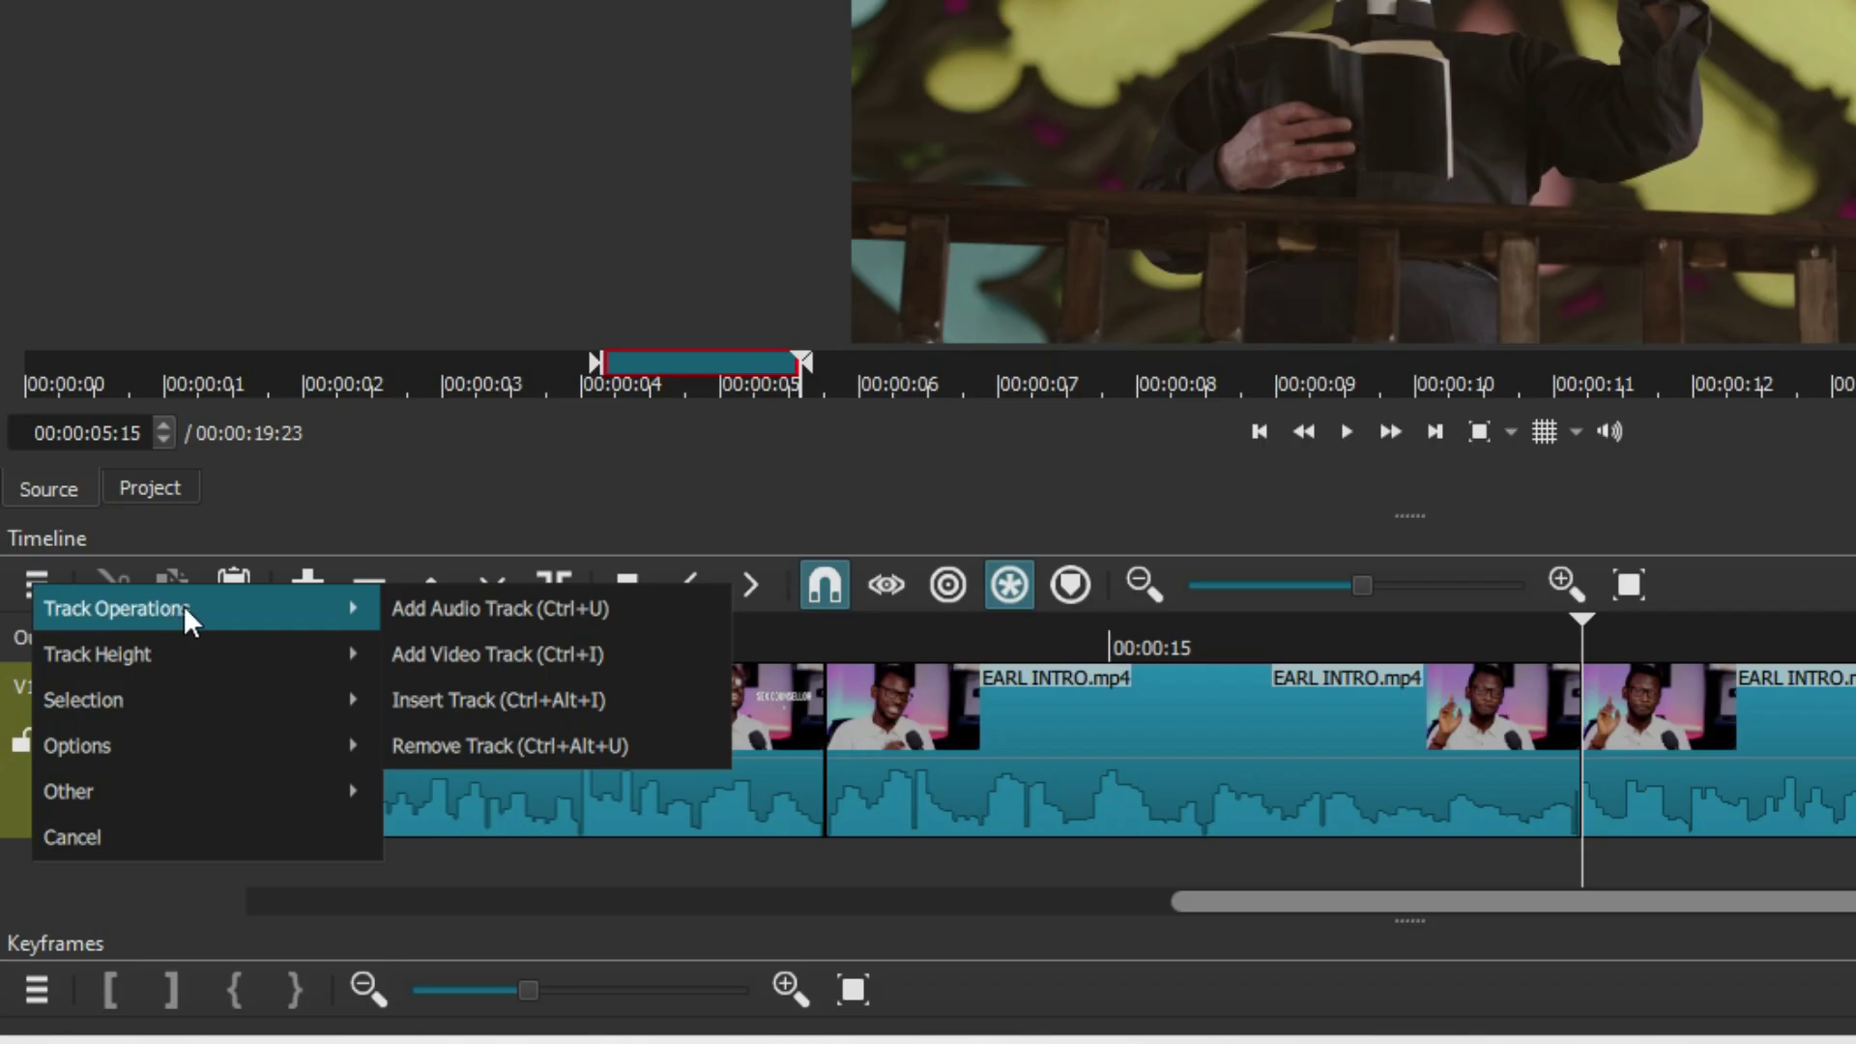
left_click(513, 659)
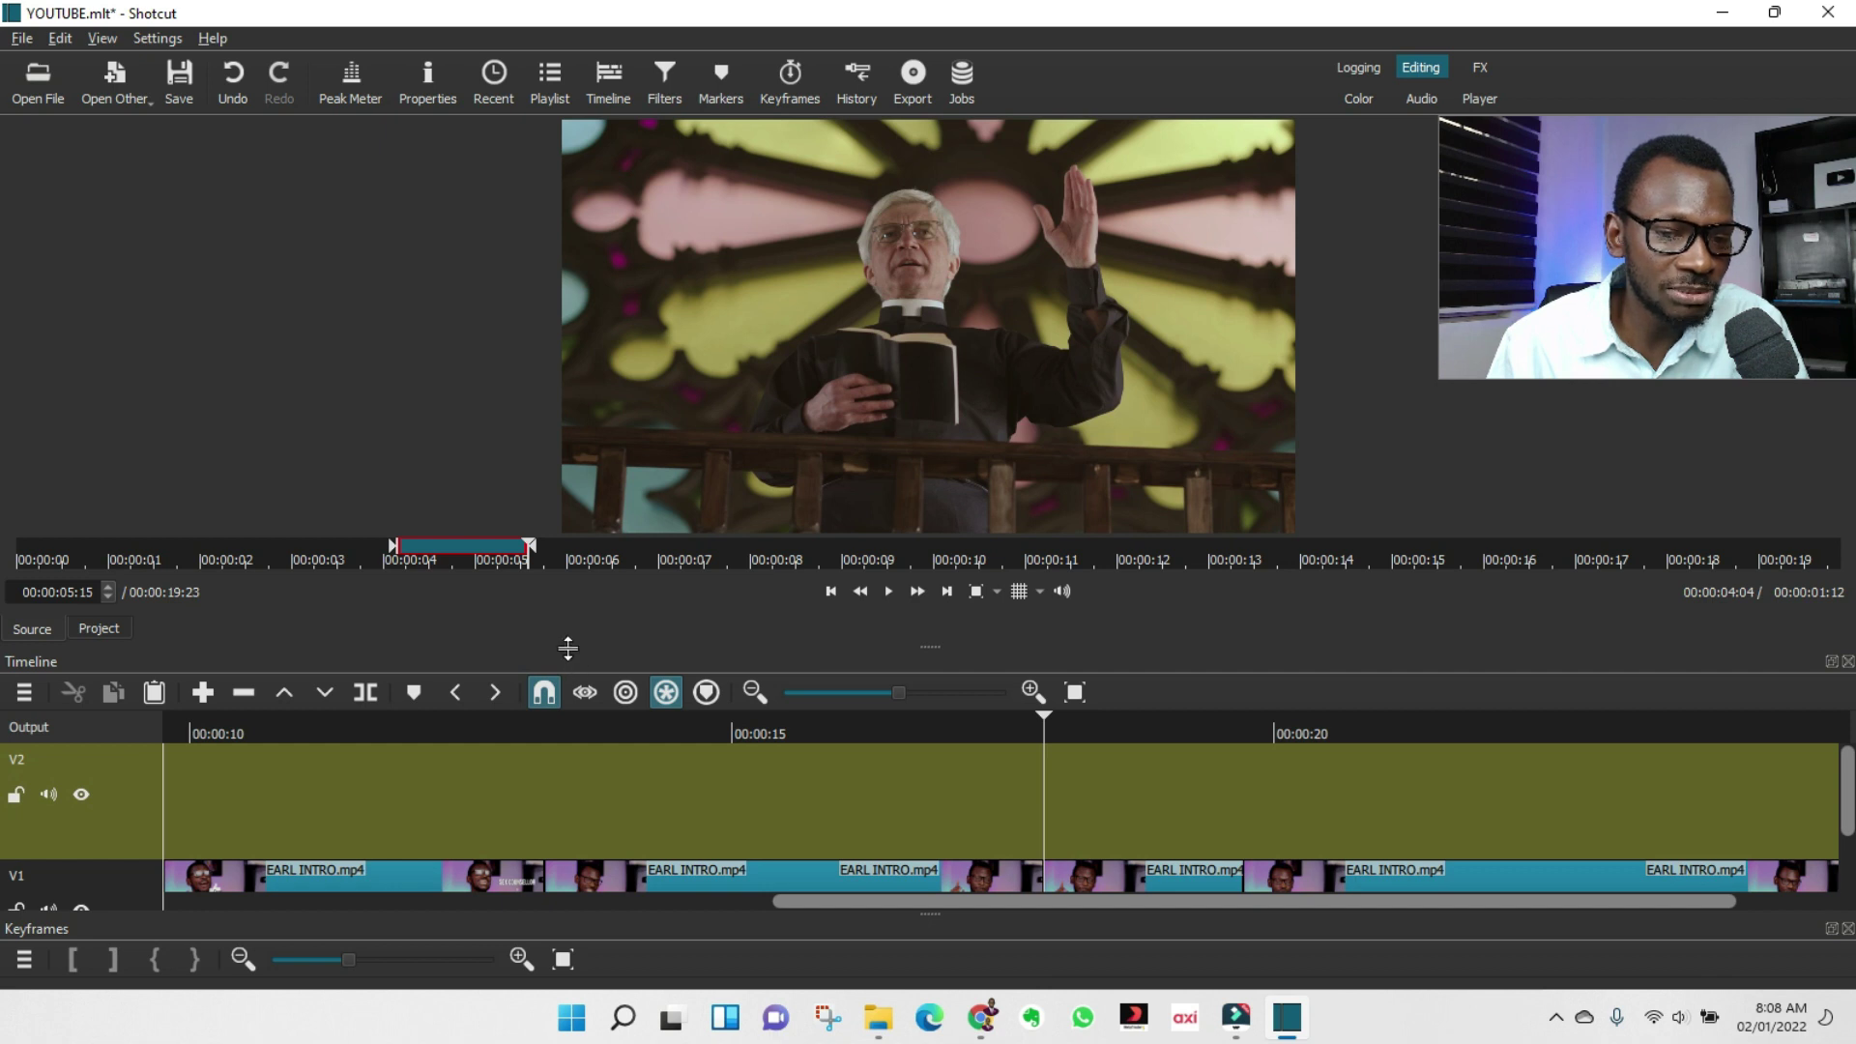
left_click_drag(568, 647, 596, 415)
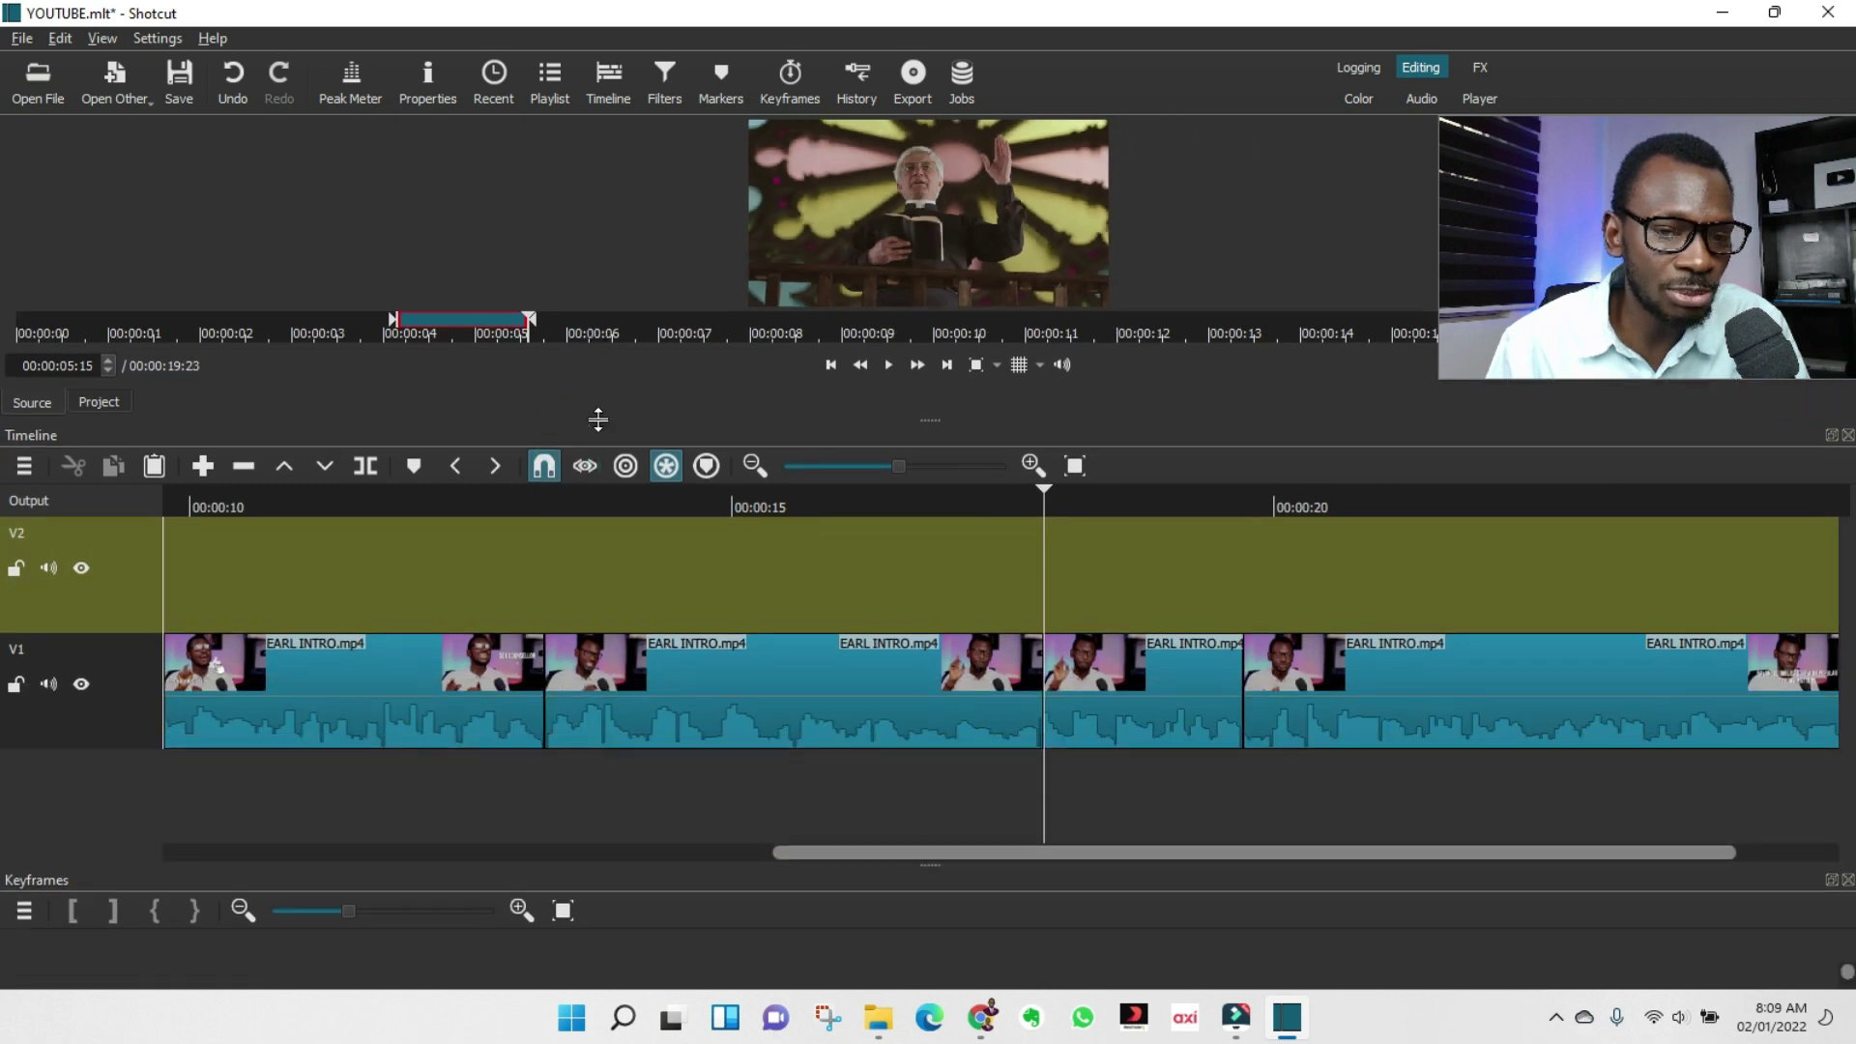
left_click_drag(578, 532, 580, 651)
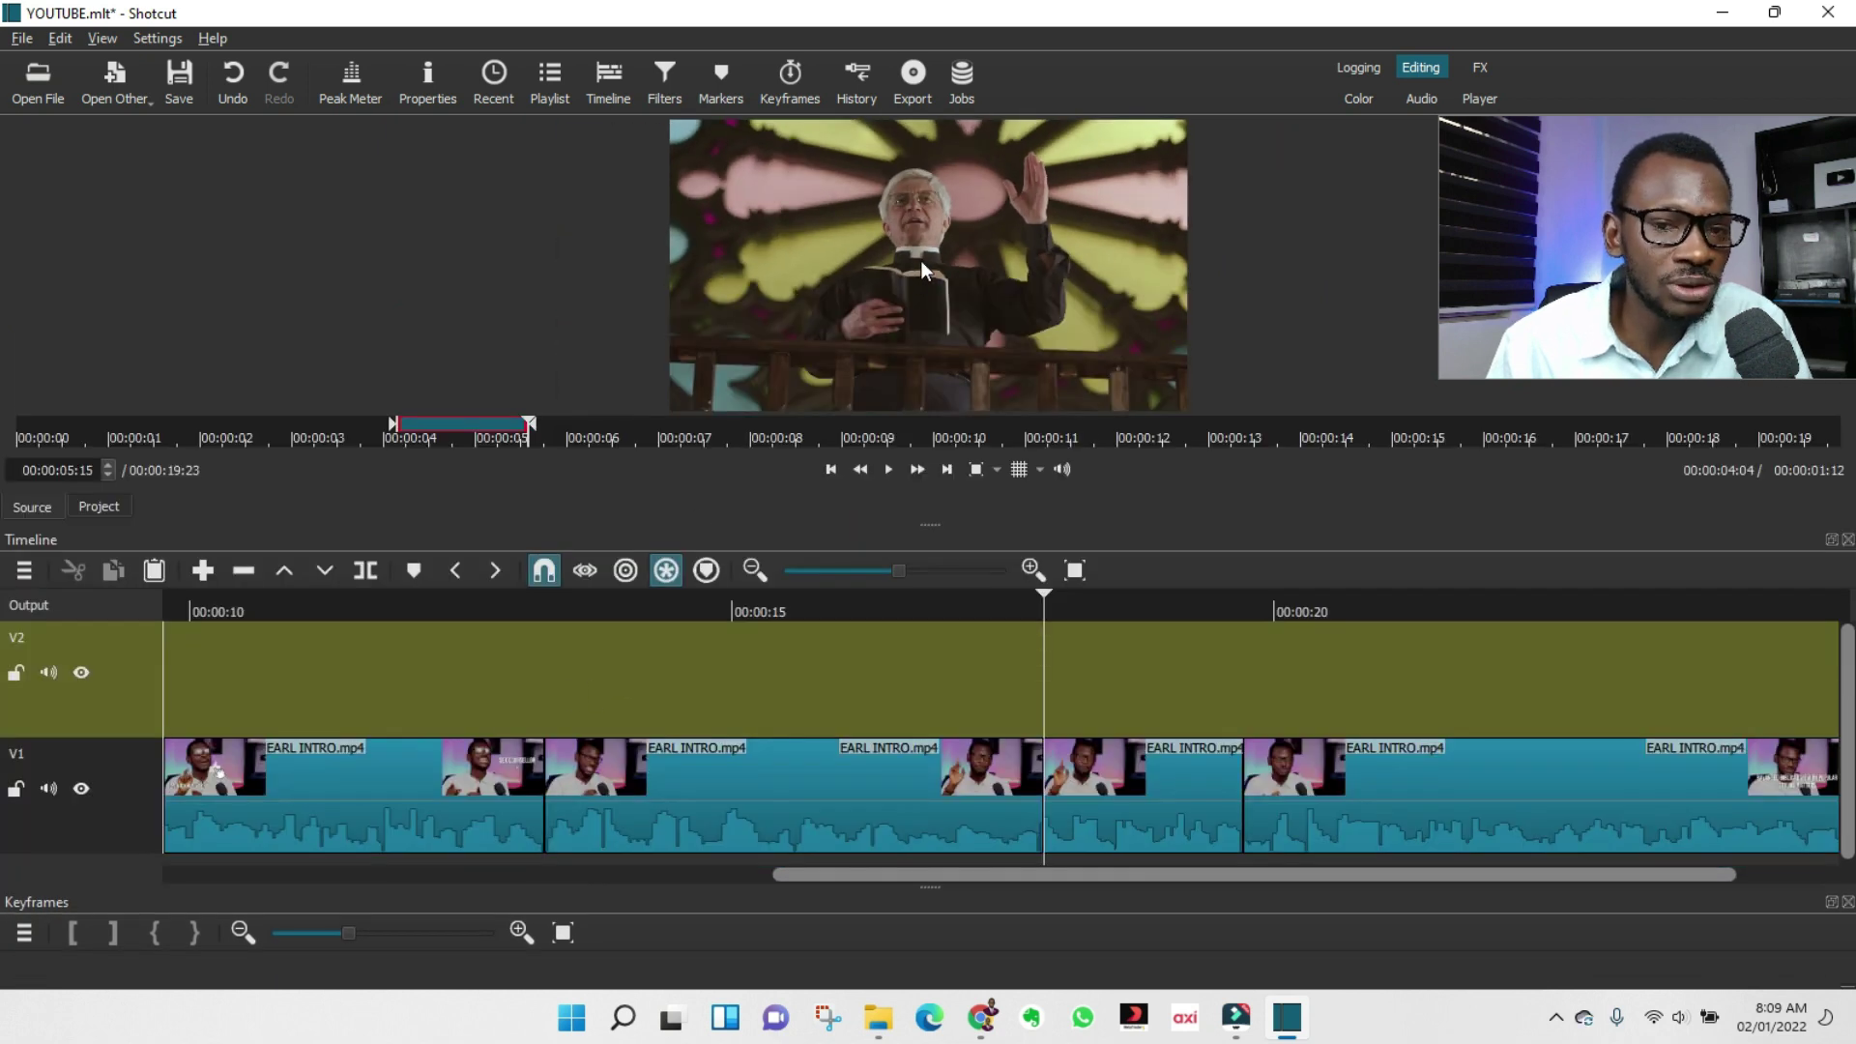
Place the marked priest clip on V2, split it at the playhead and delete the right piece.
left_click_drag(920, 259, 544, 683)
left_click(523, 603)
left_click(618, 643)
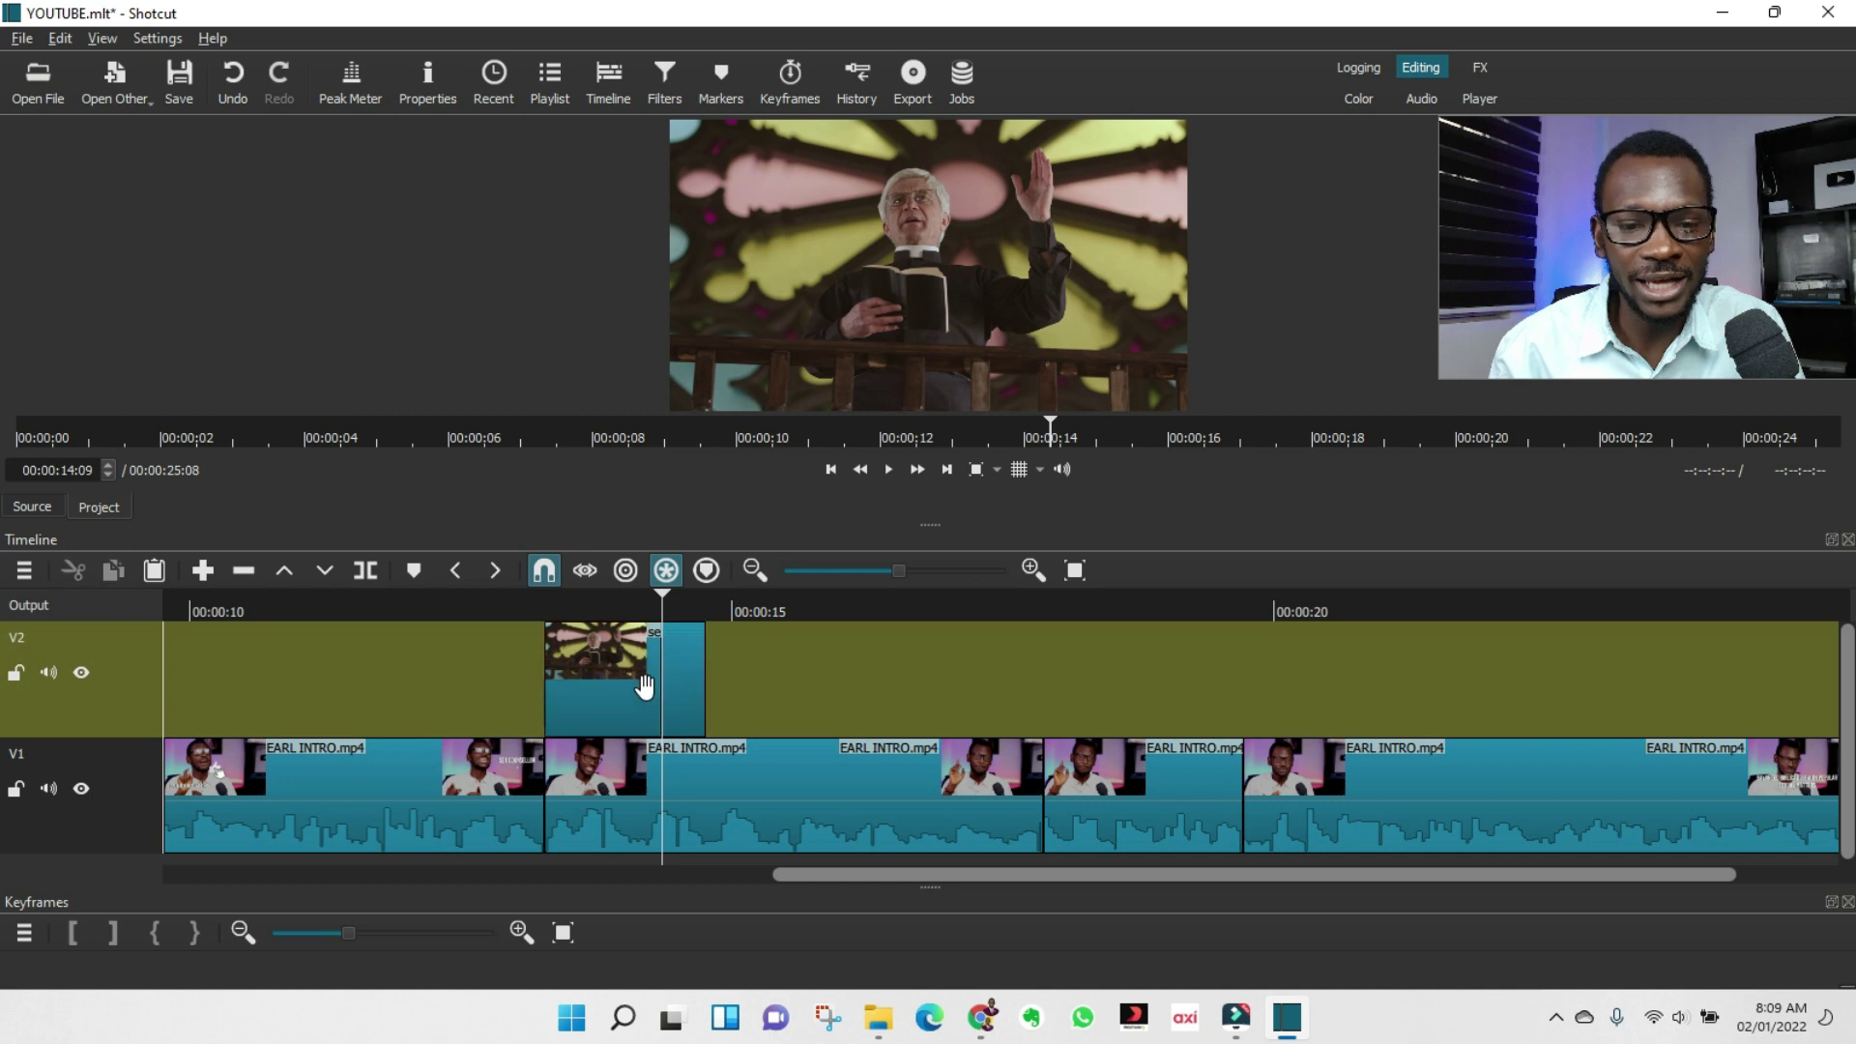
left_click(650, 684)
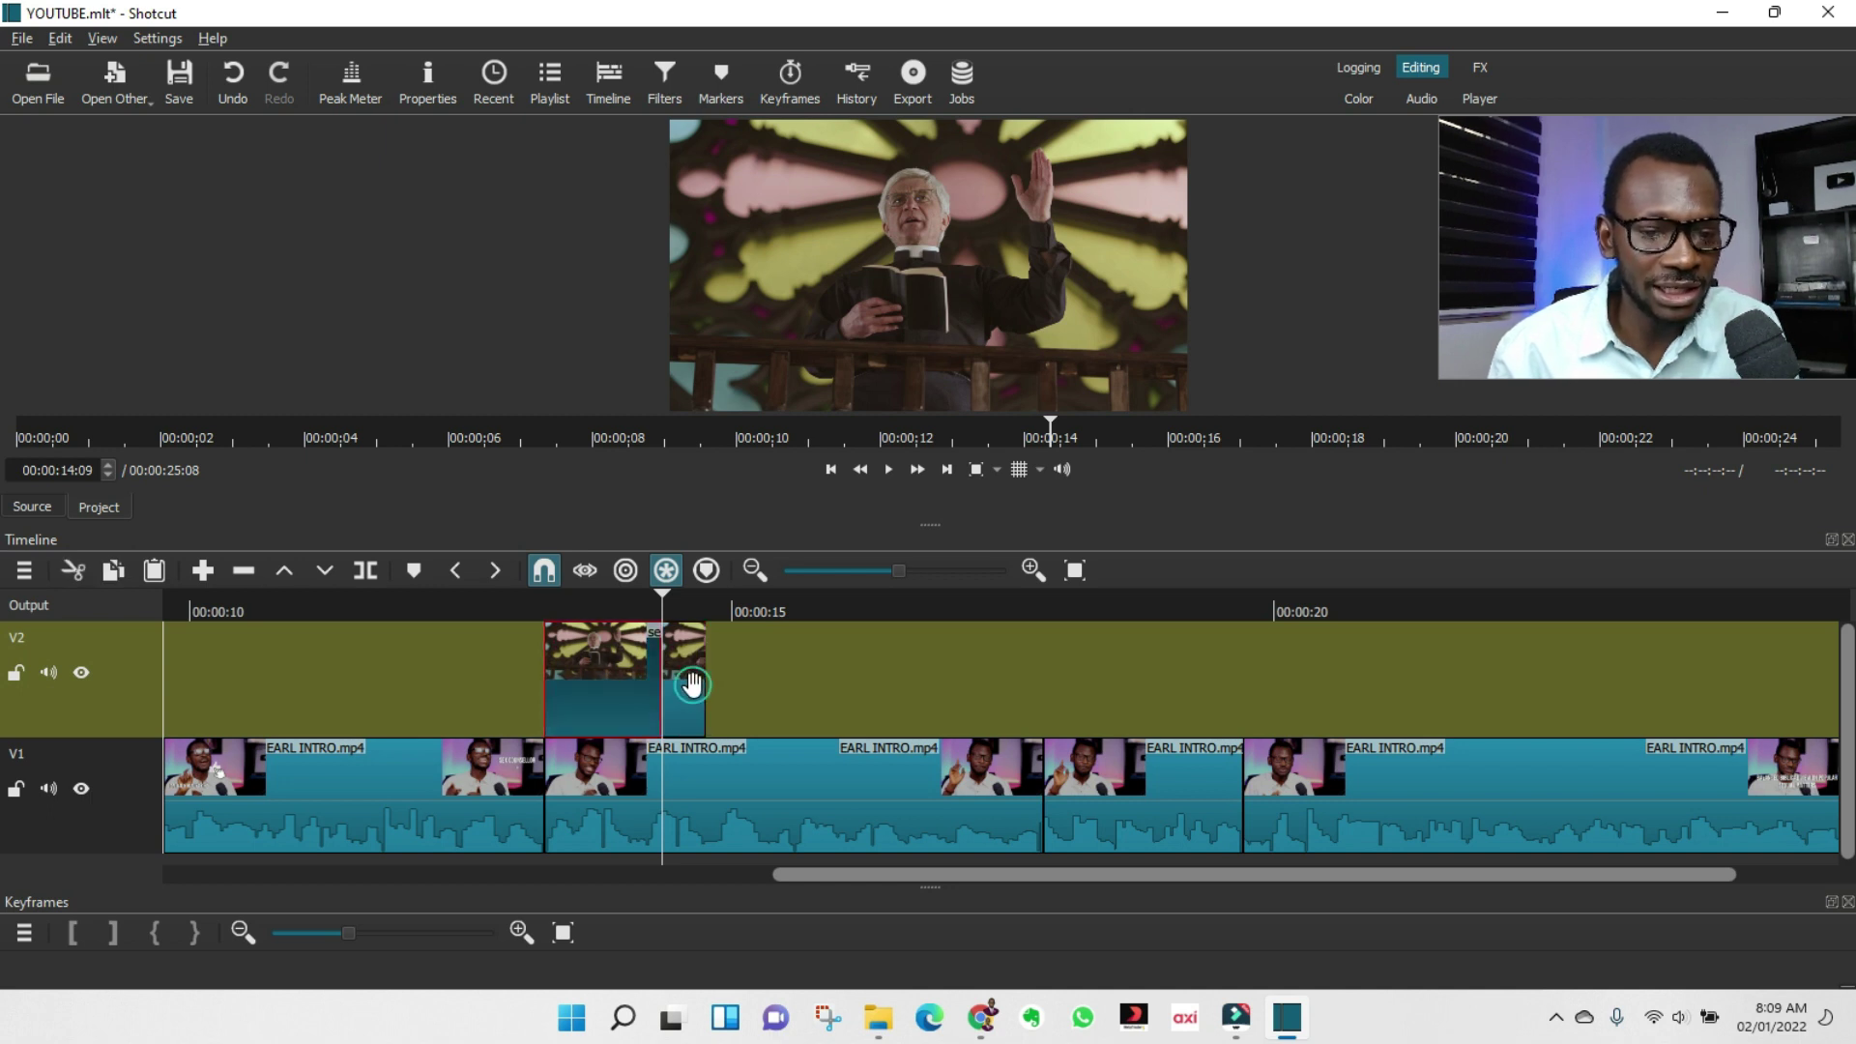
left_click(692, 685)
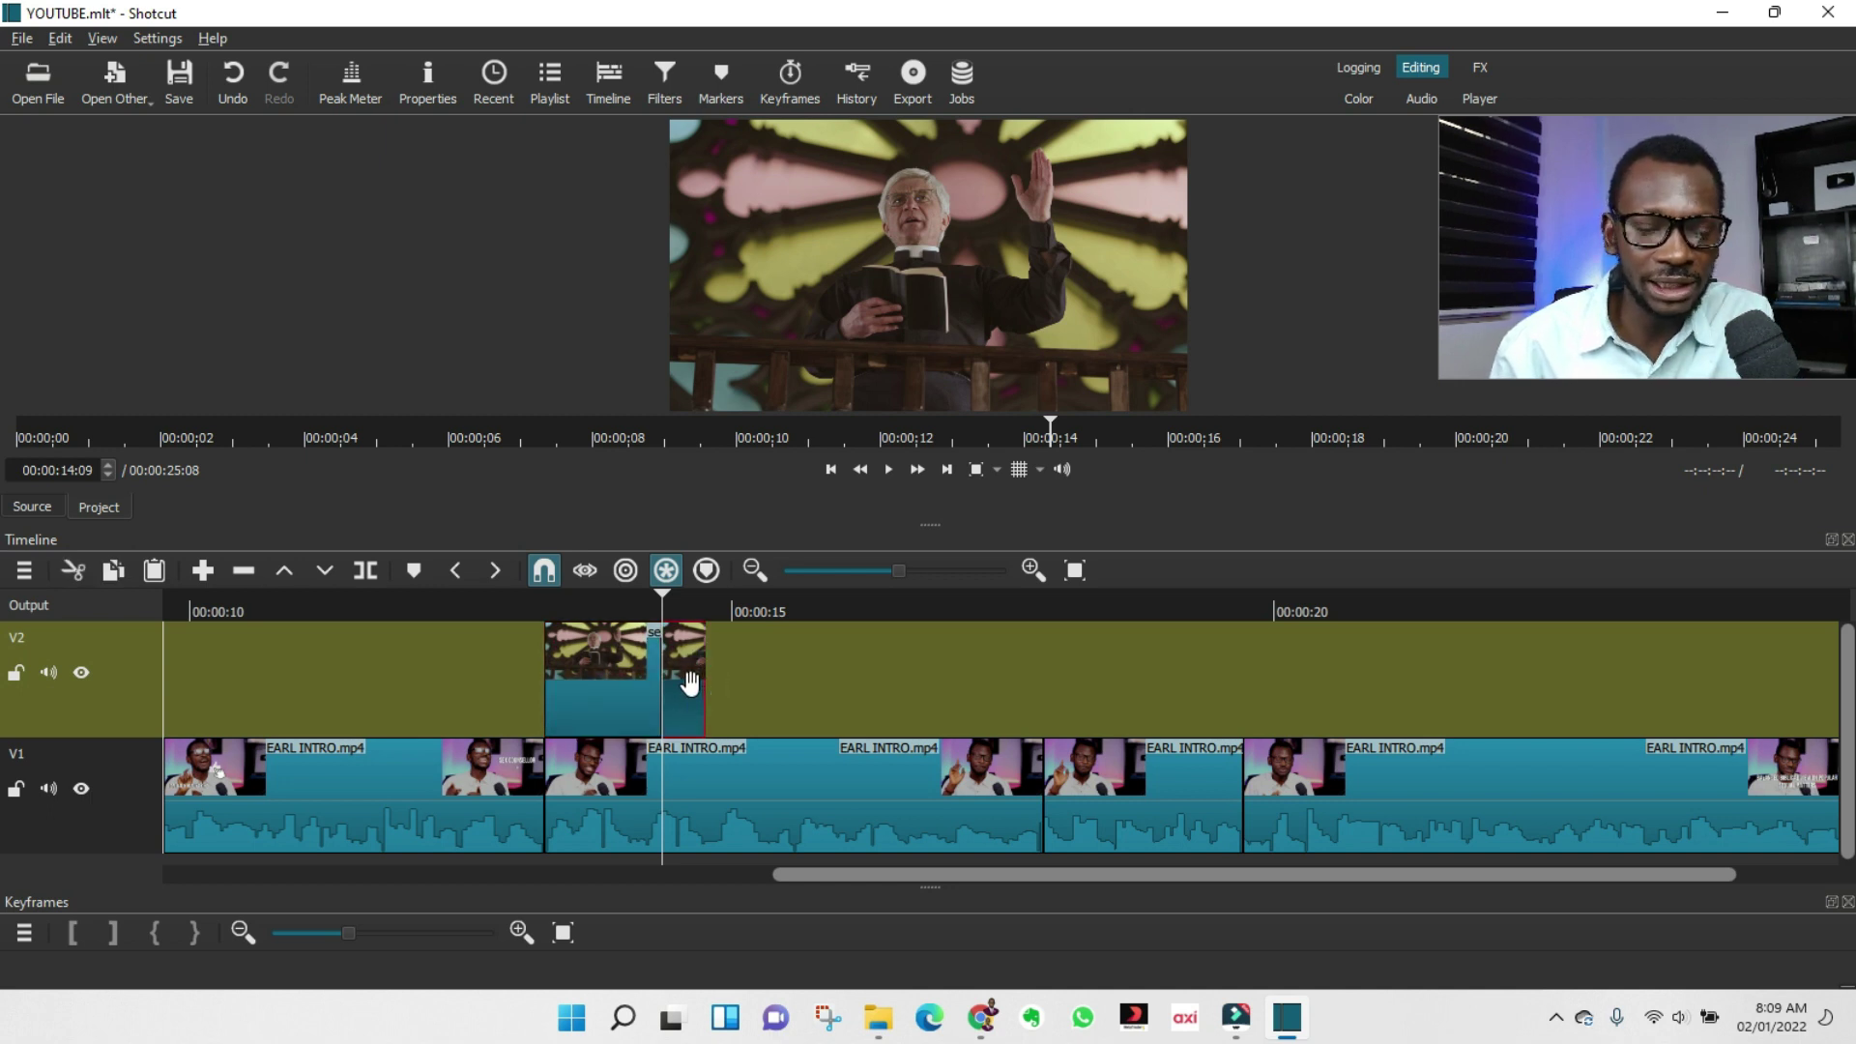
key("Delete")
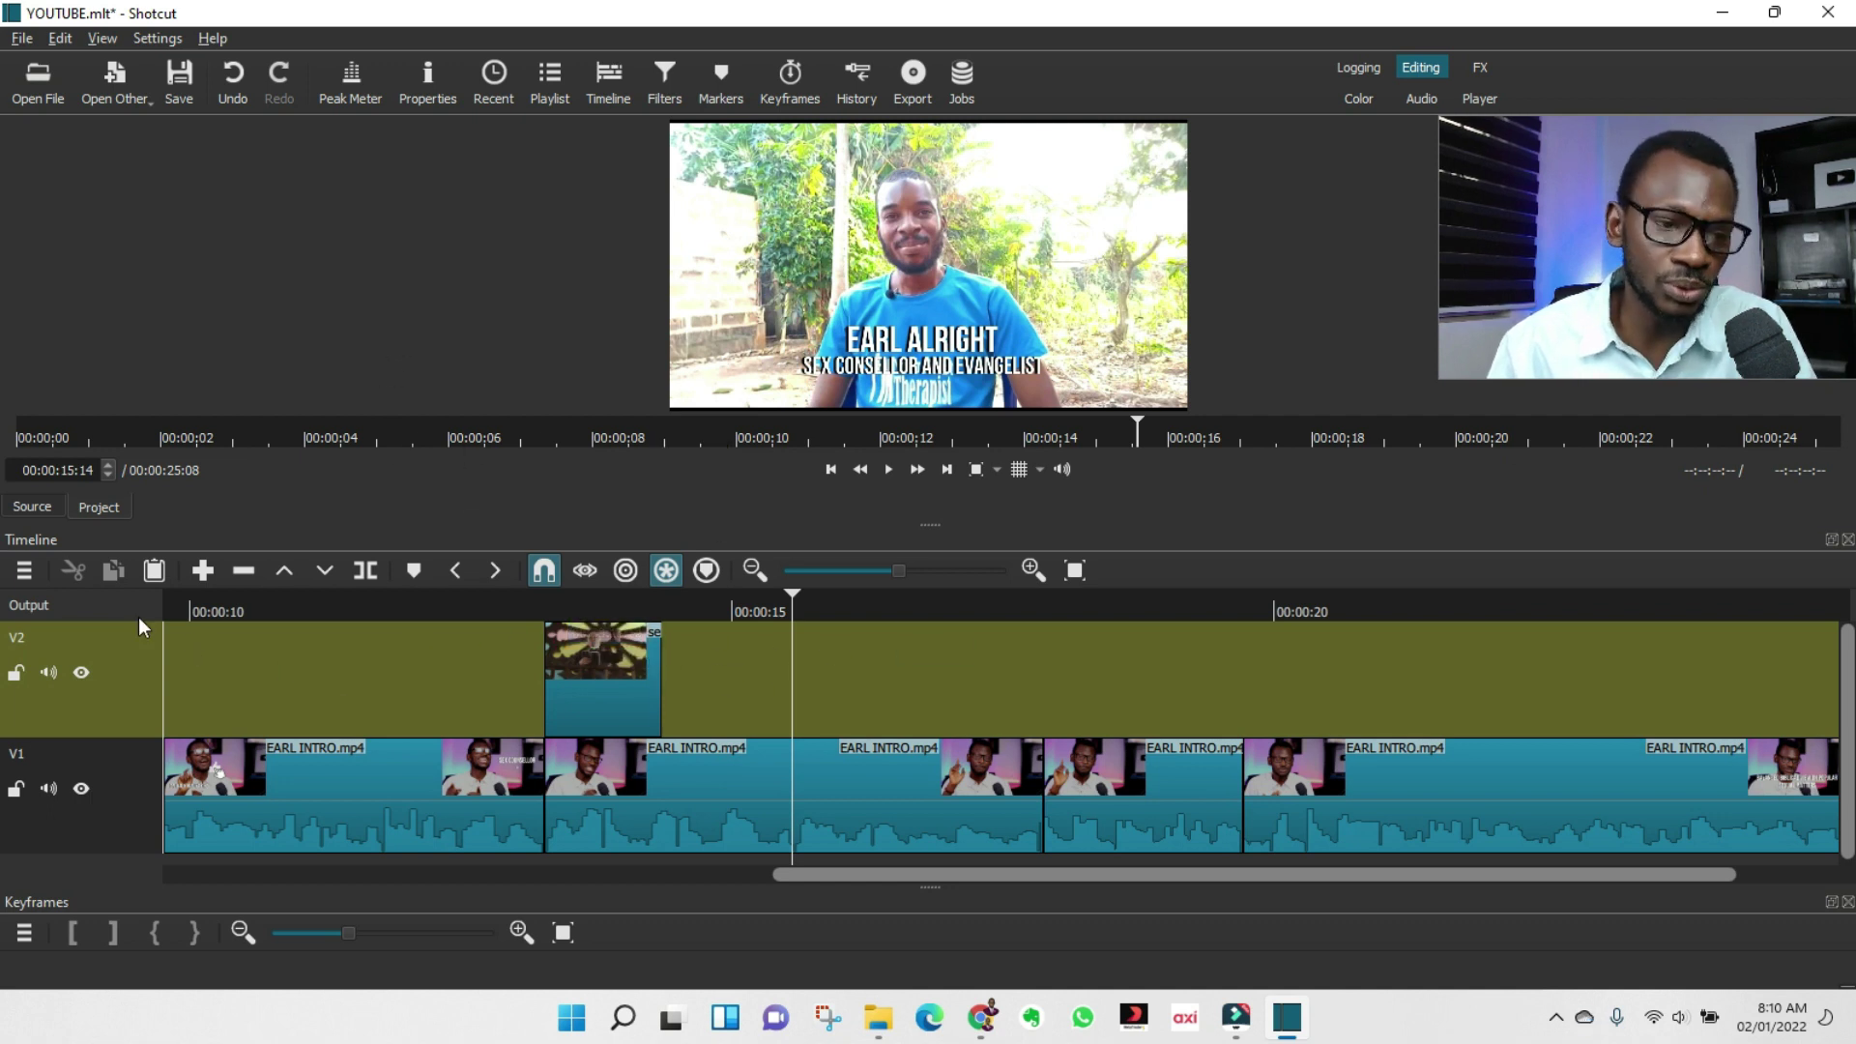
left_click(24, 571)
mouse_move(78, 578)
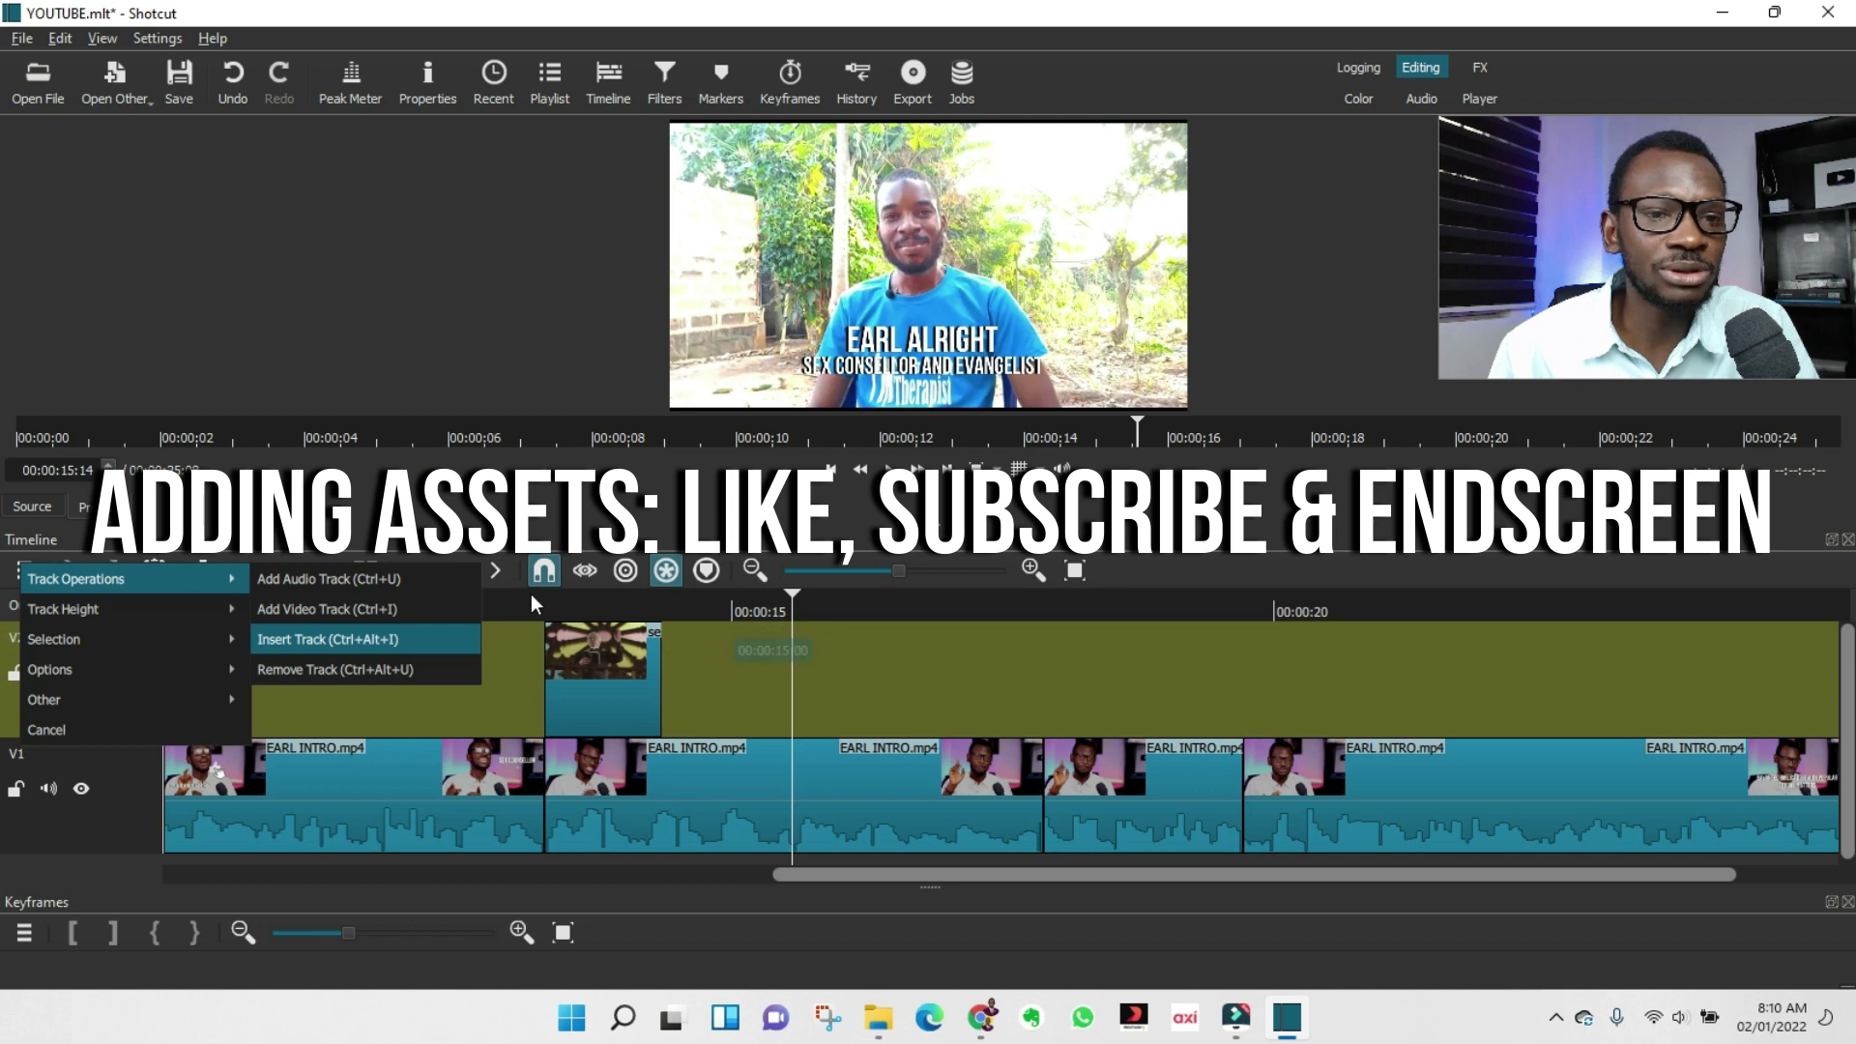
Load the Animated Subscribe file into the source player.
left_click(274, 527)
left_click(39, 95)
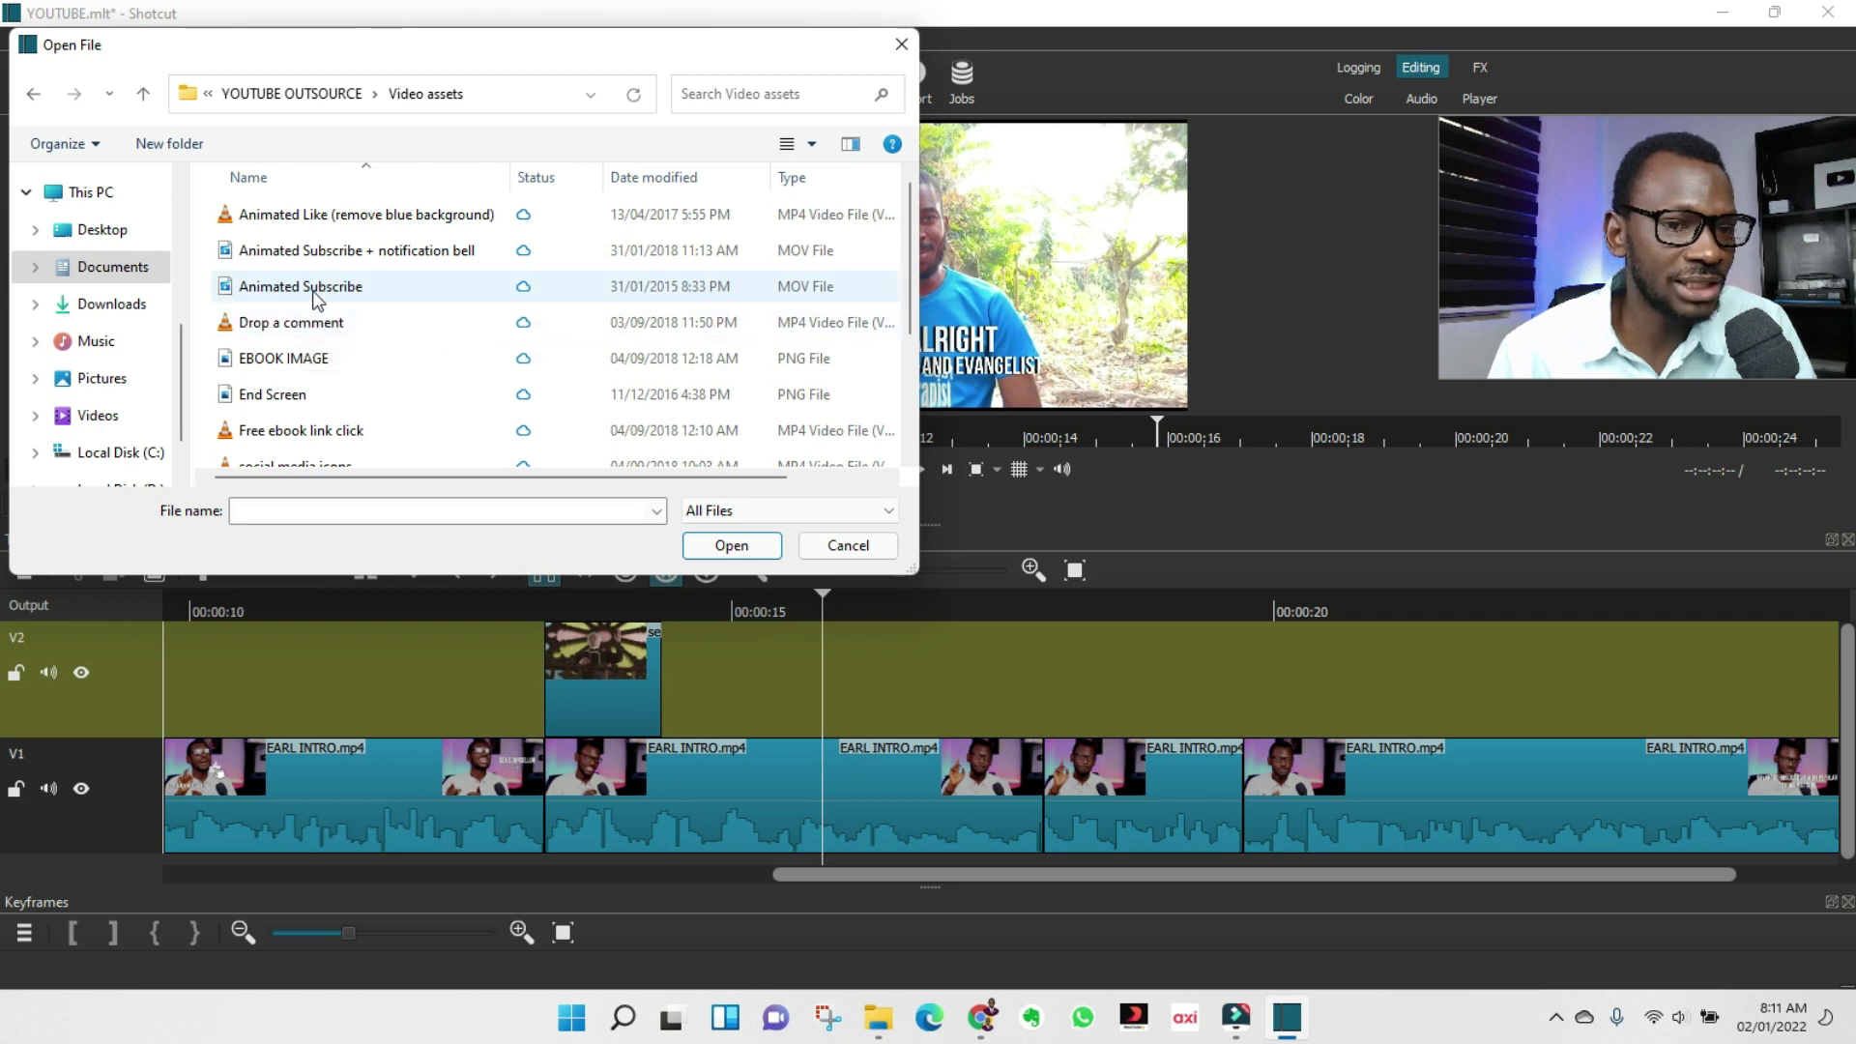
left_click(314, 292)
left_click(731, 551)
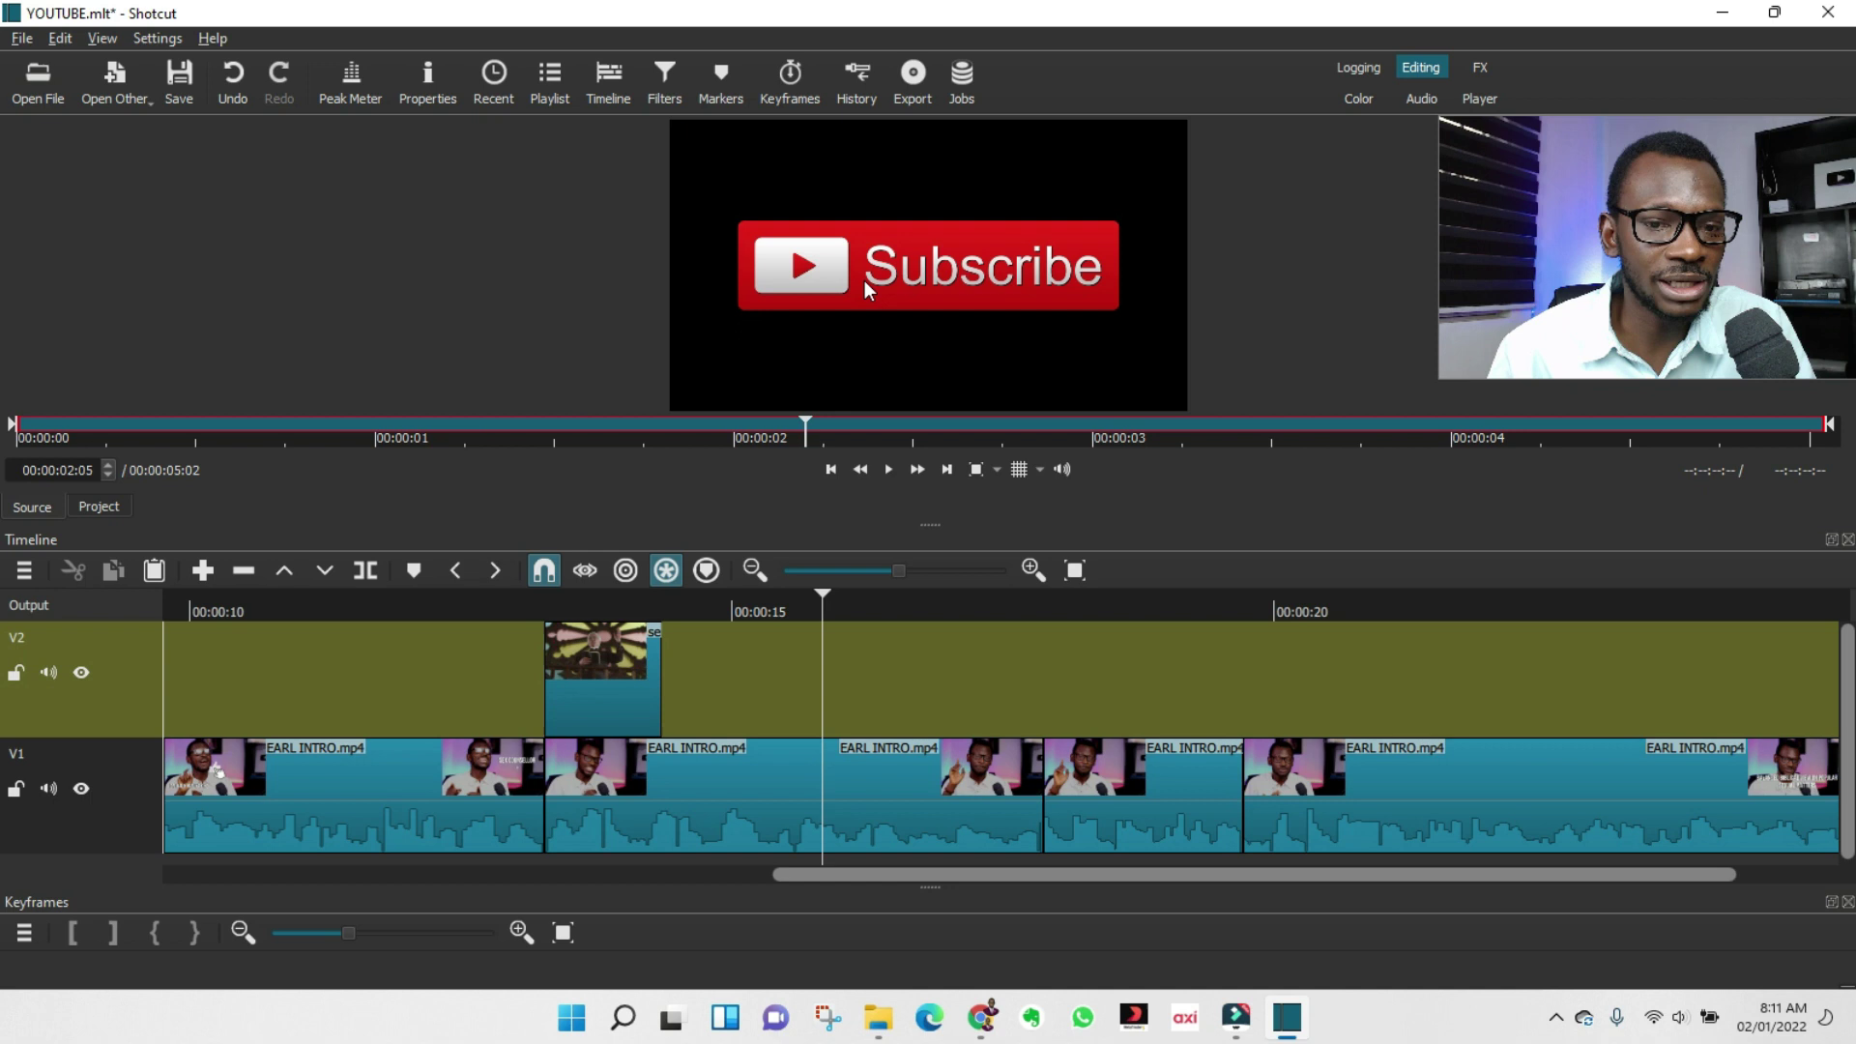
Place the Subscribe clip on V2 after the priest clip and preview it around 00:00:16:14.
left_click_drag(864, 280, 688, 669)
left_click(681, 601)
key("space")
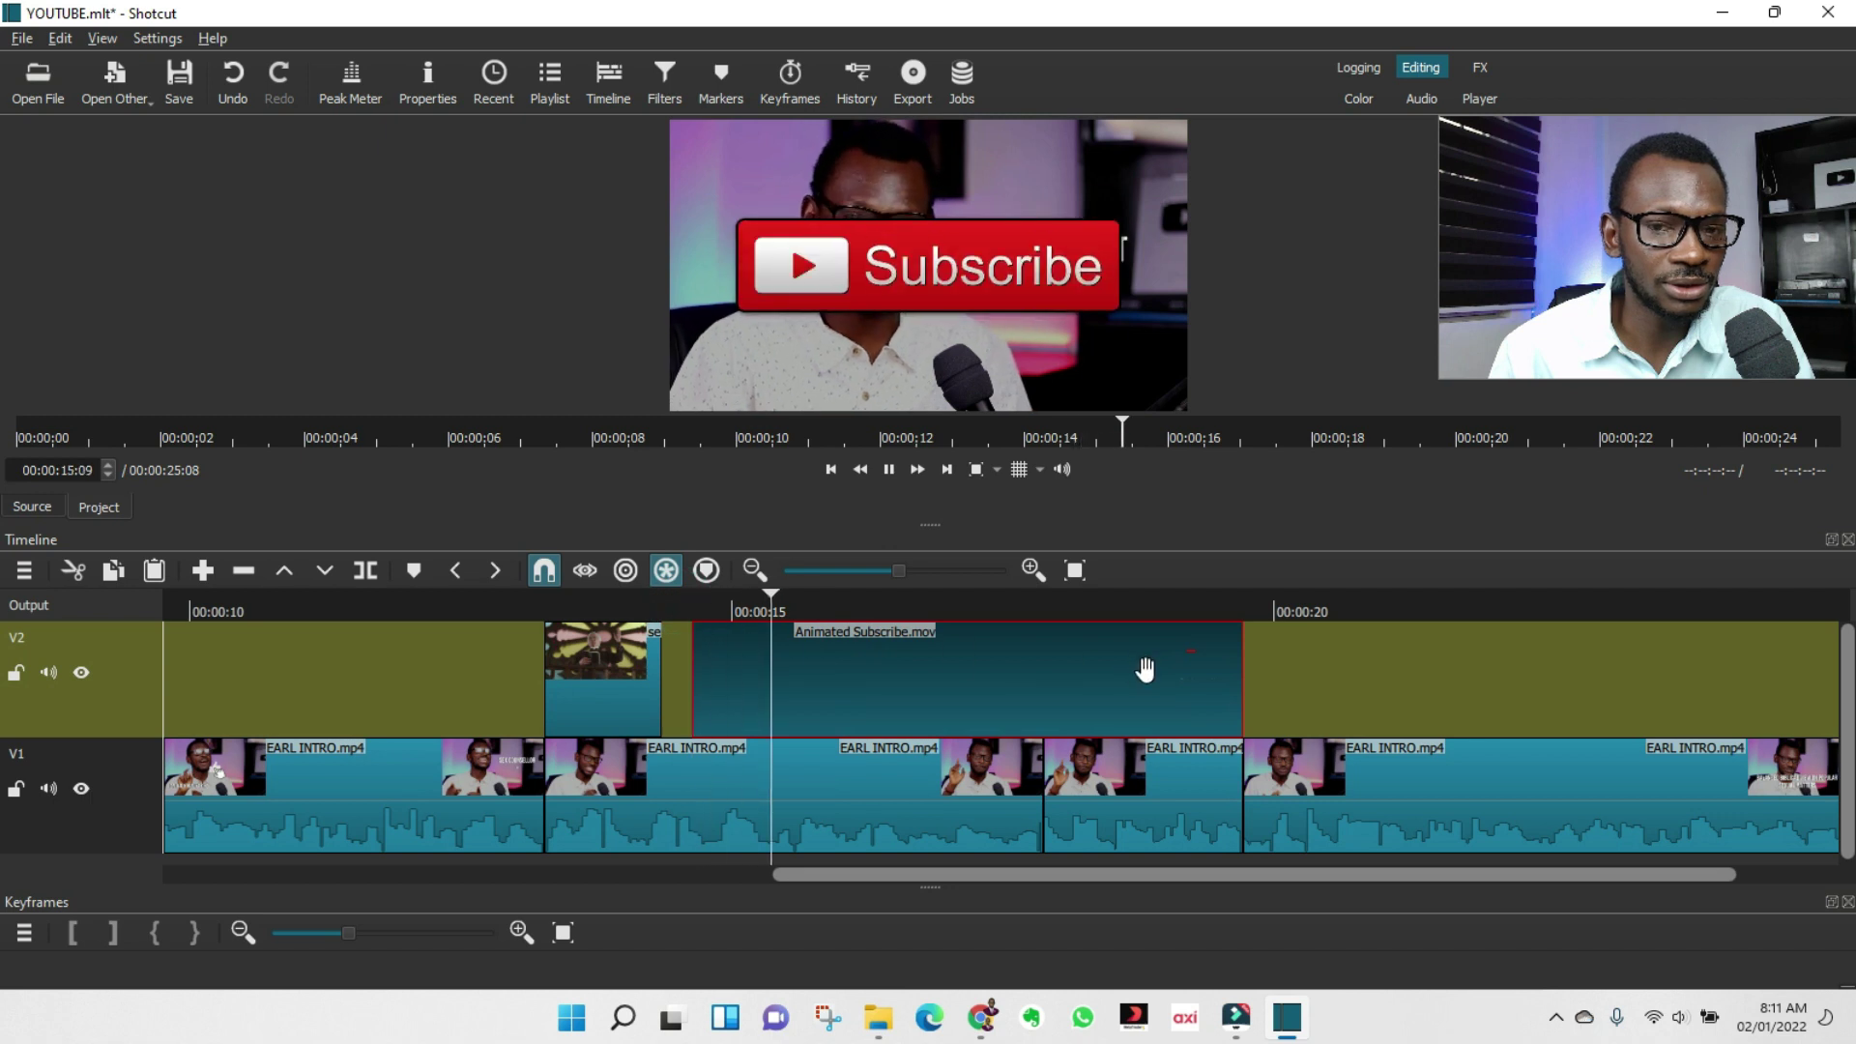
left_click(692, 611)
left_click(894, 611)
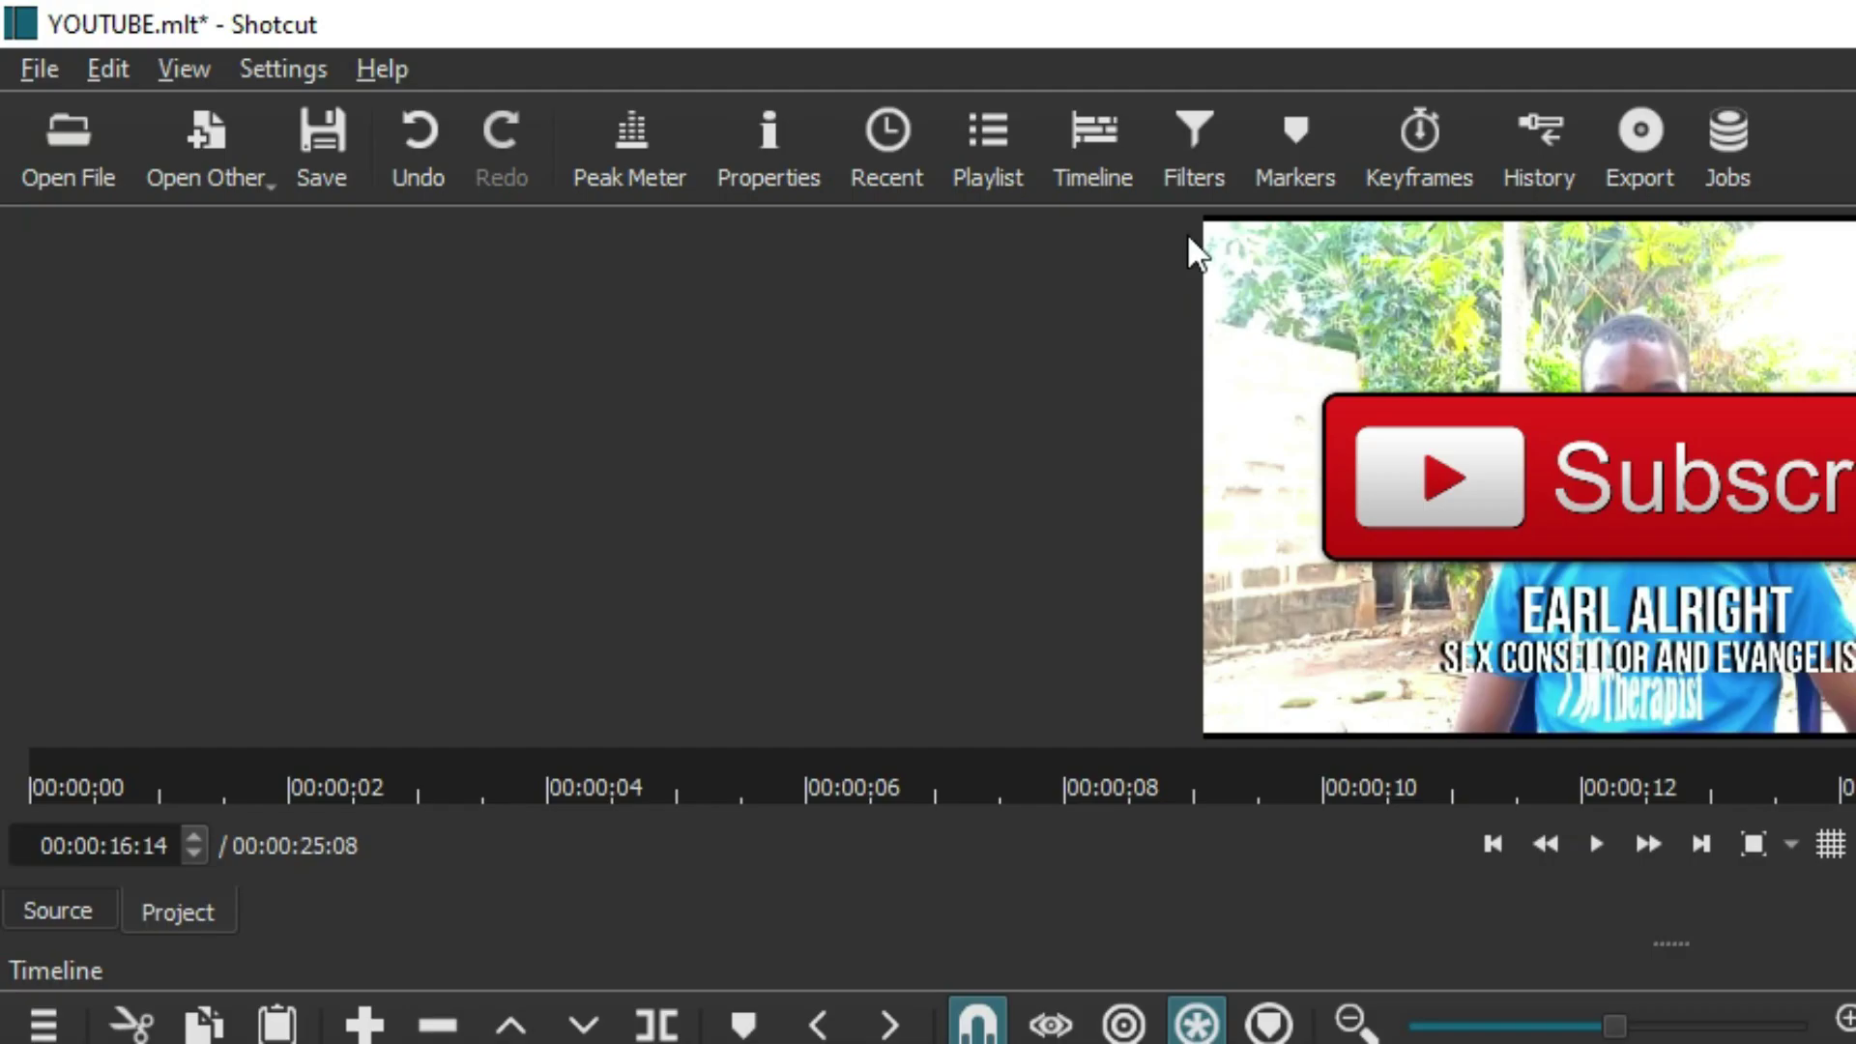
Add a Size, Position & Rotate filter shrinking the Subscribe overlay to 673×379 at the lower left.
left_click(1194, 154)
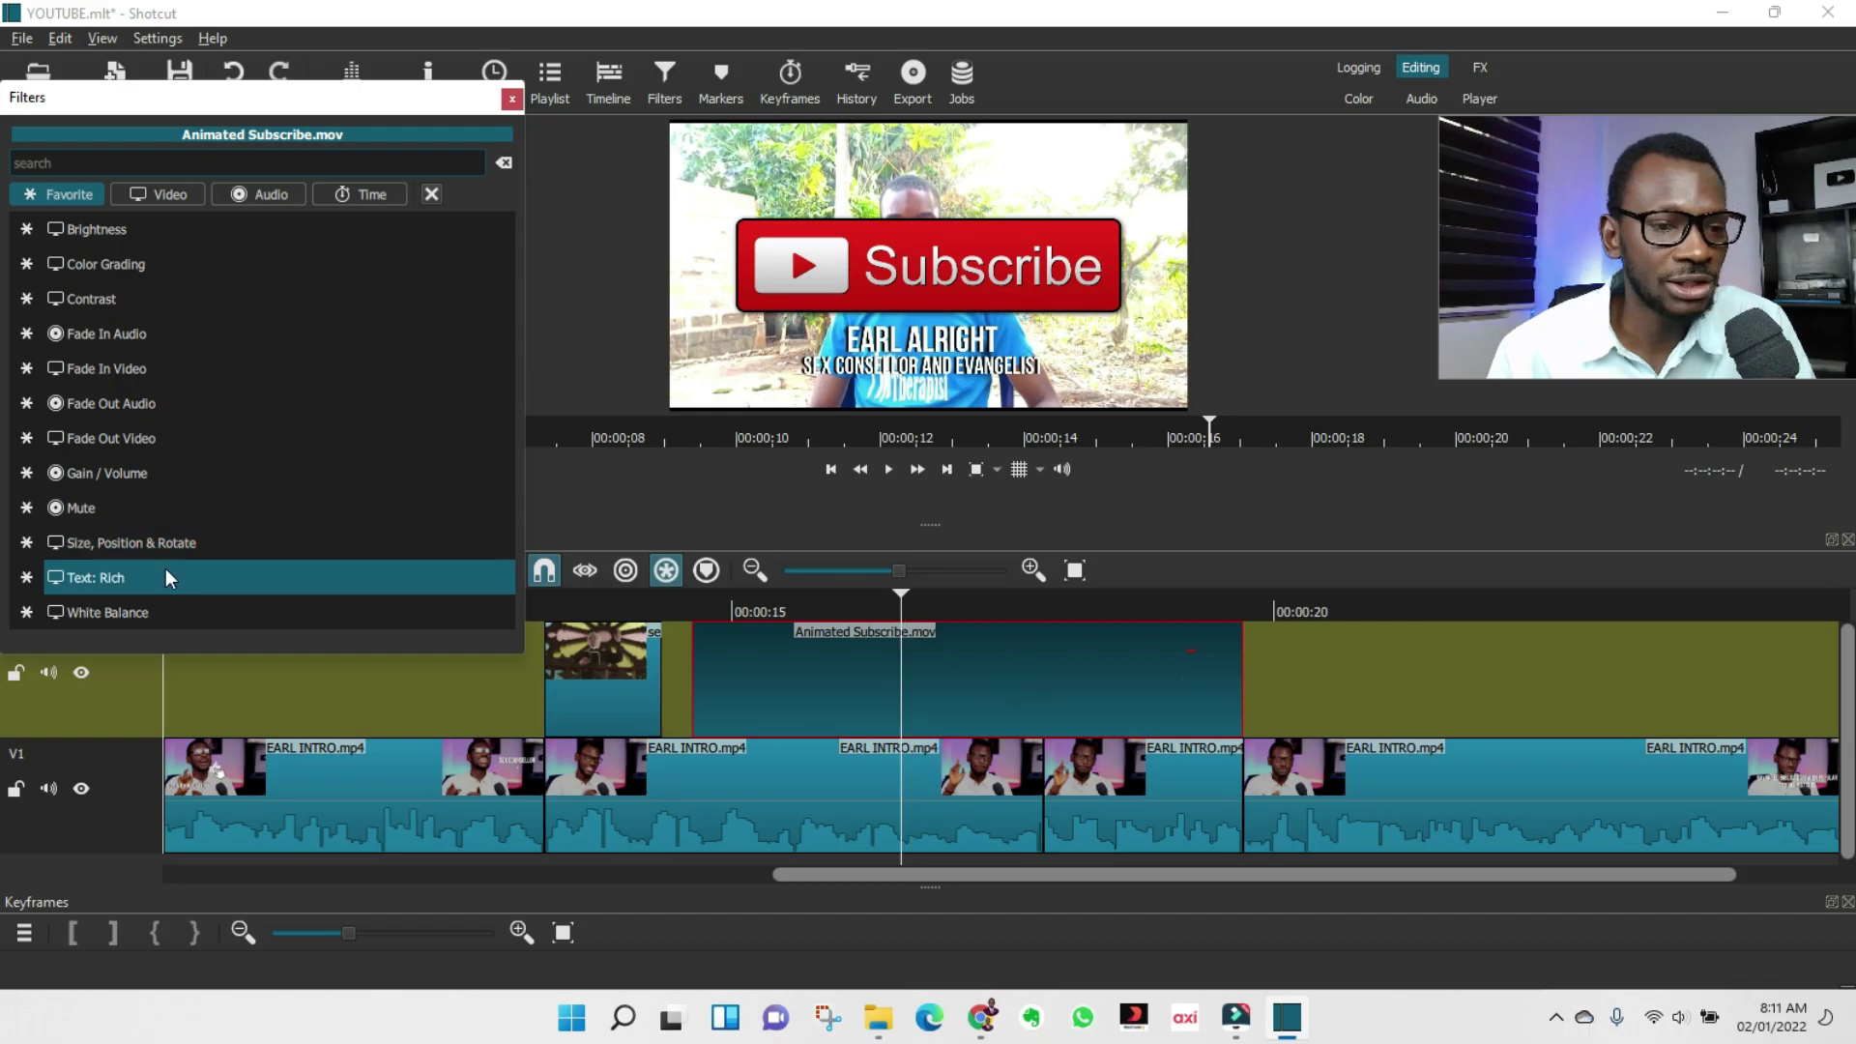
left_click(174, 542)
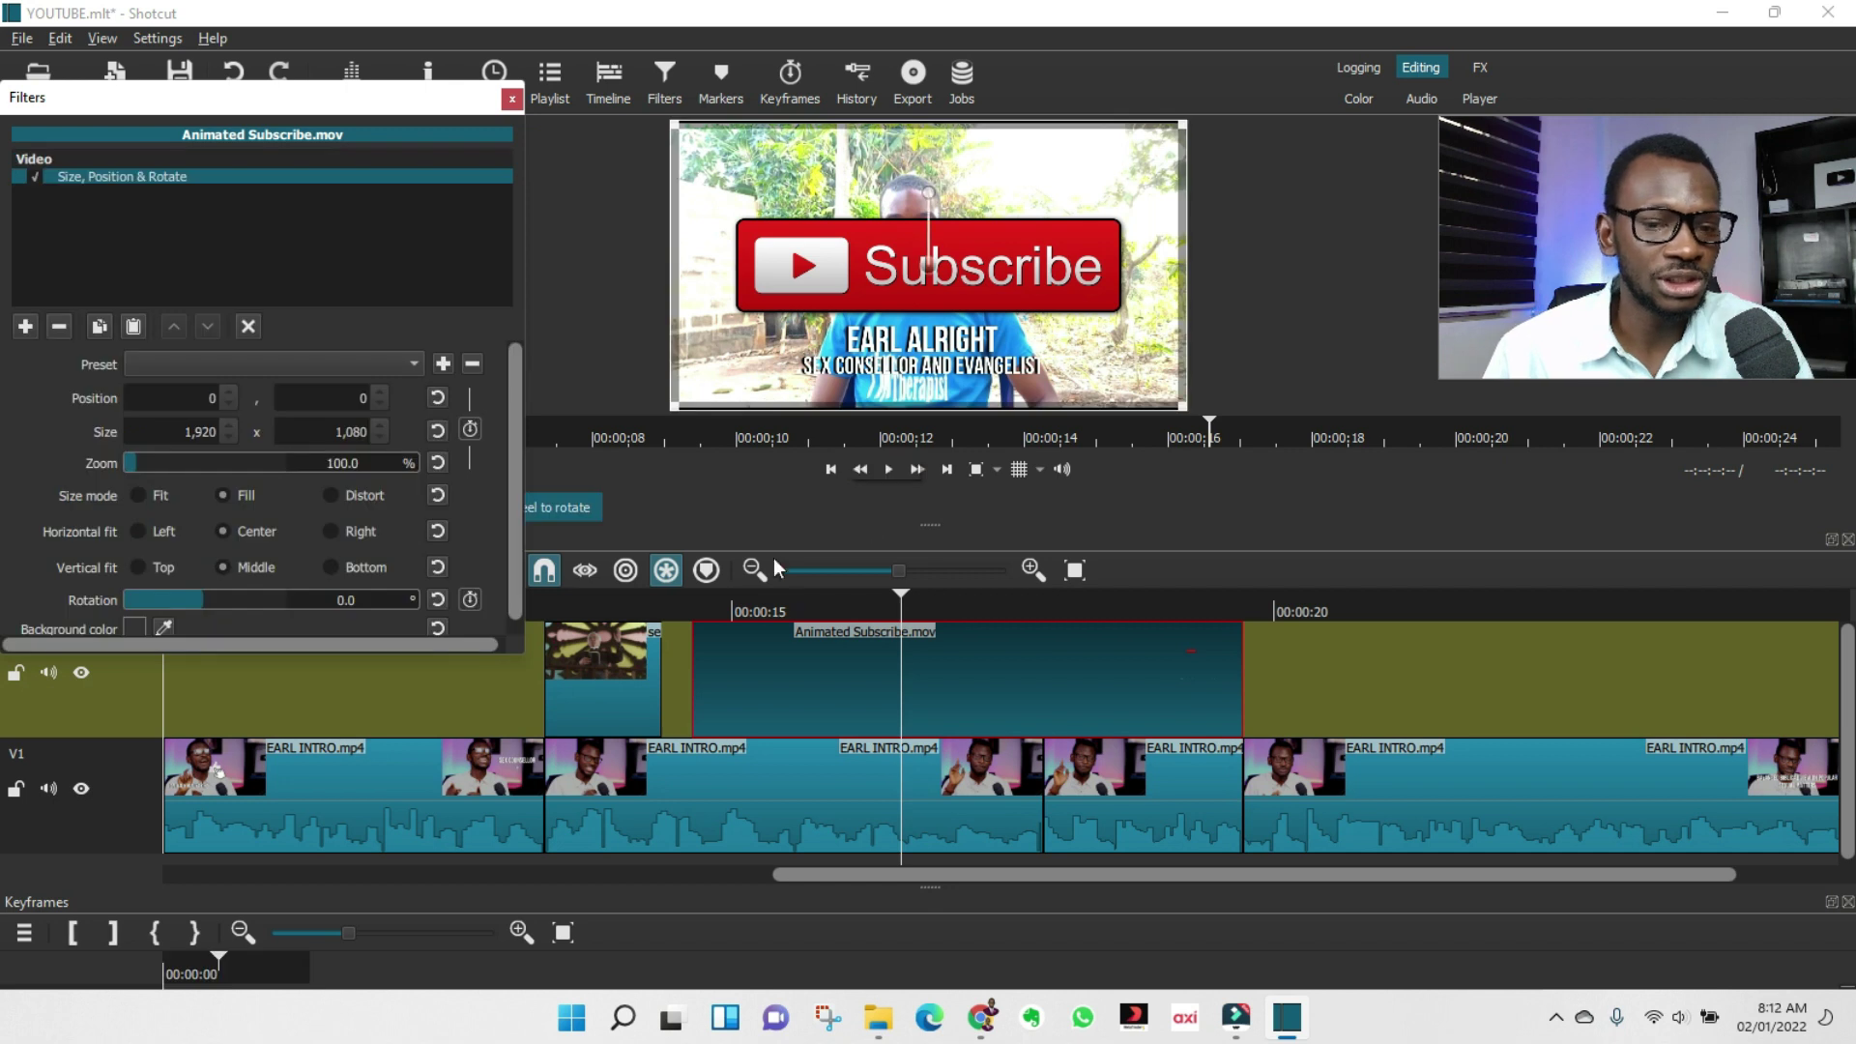
left_click_drag(674, 123, 1009, 313)
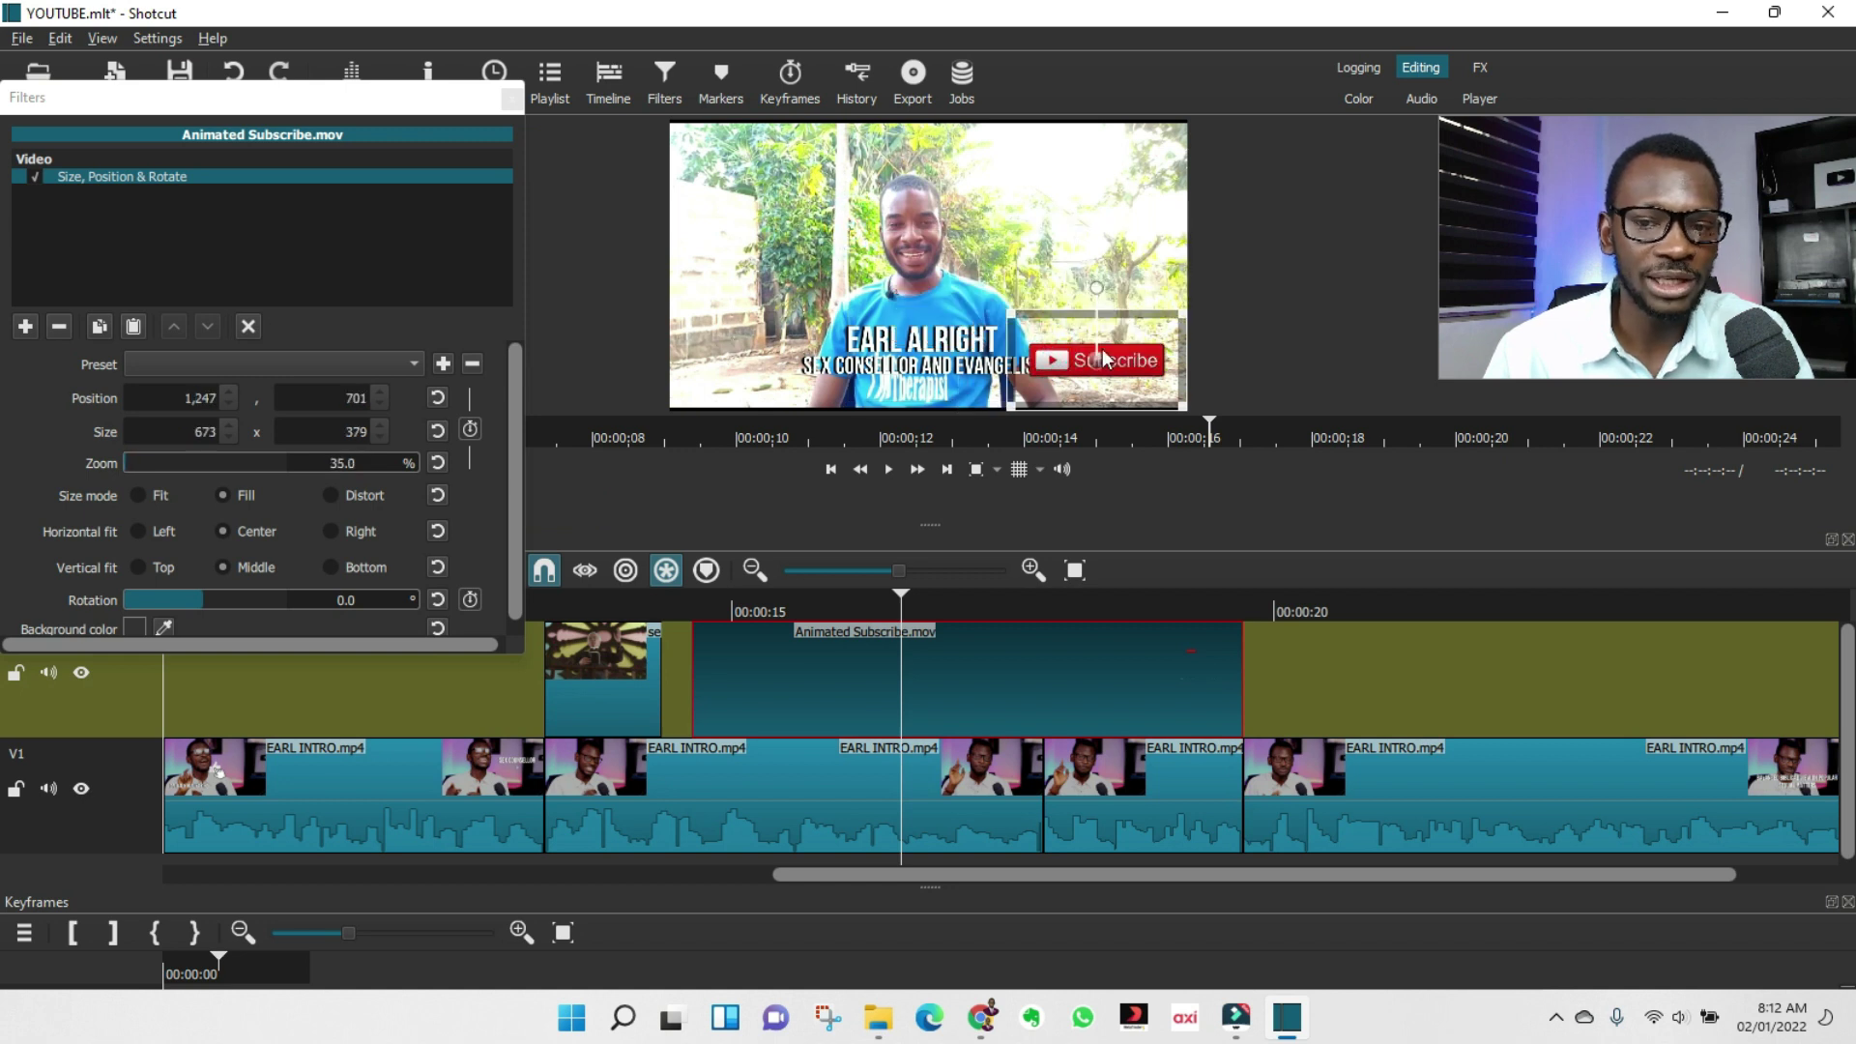
left_click_drag(1099, 359, 752, 358)
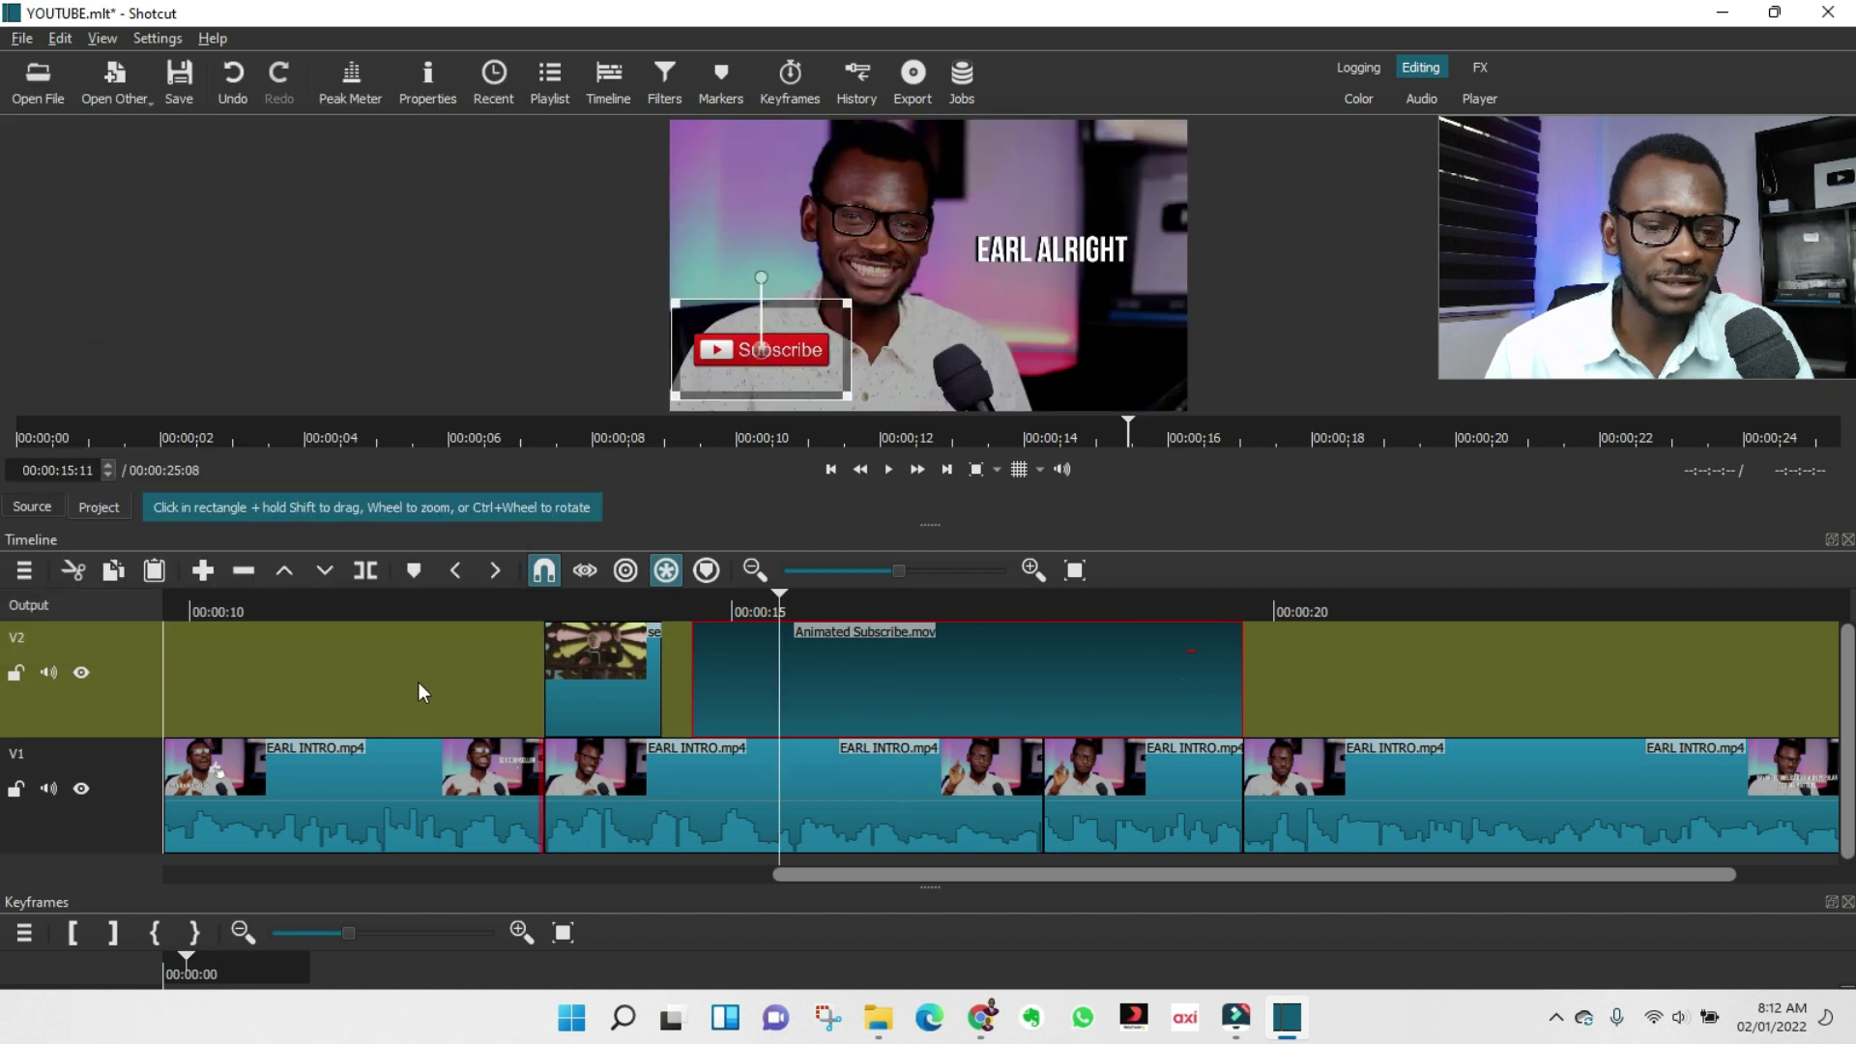
left_click(426, 761)
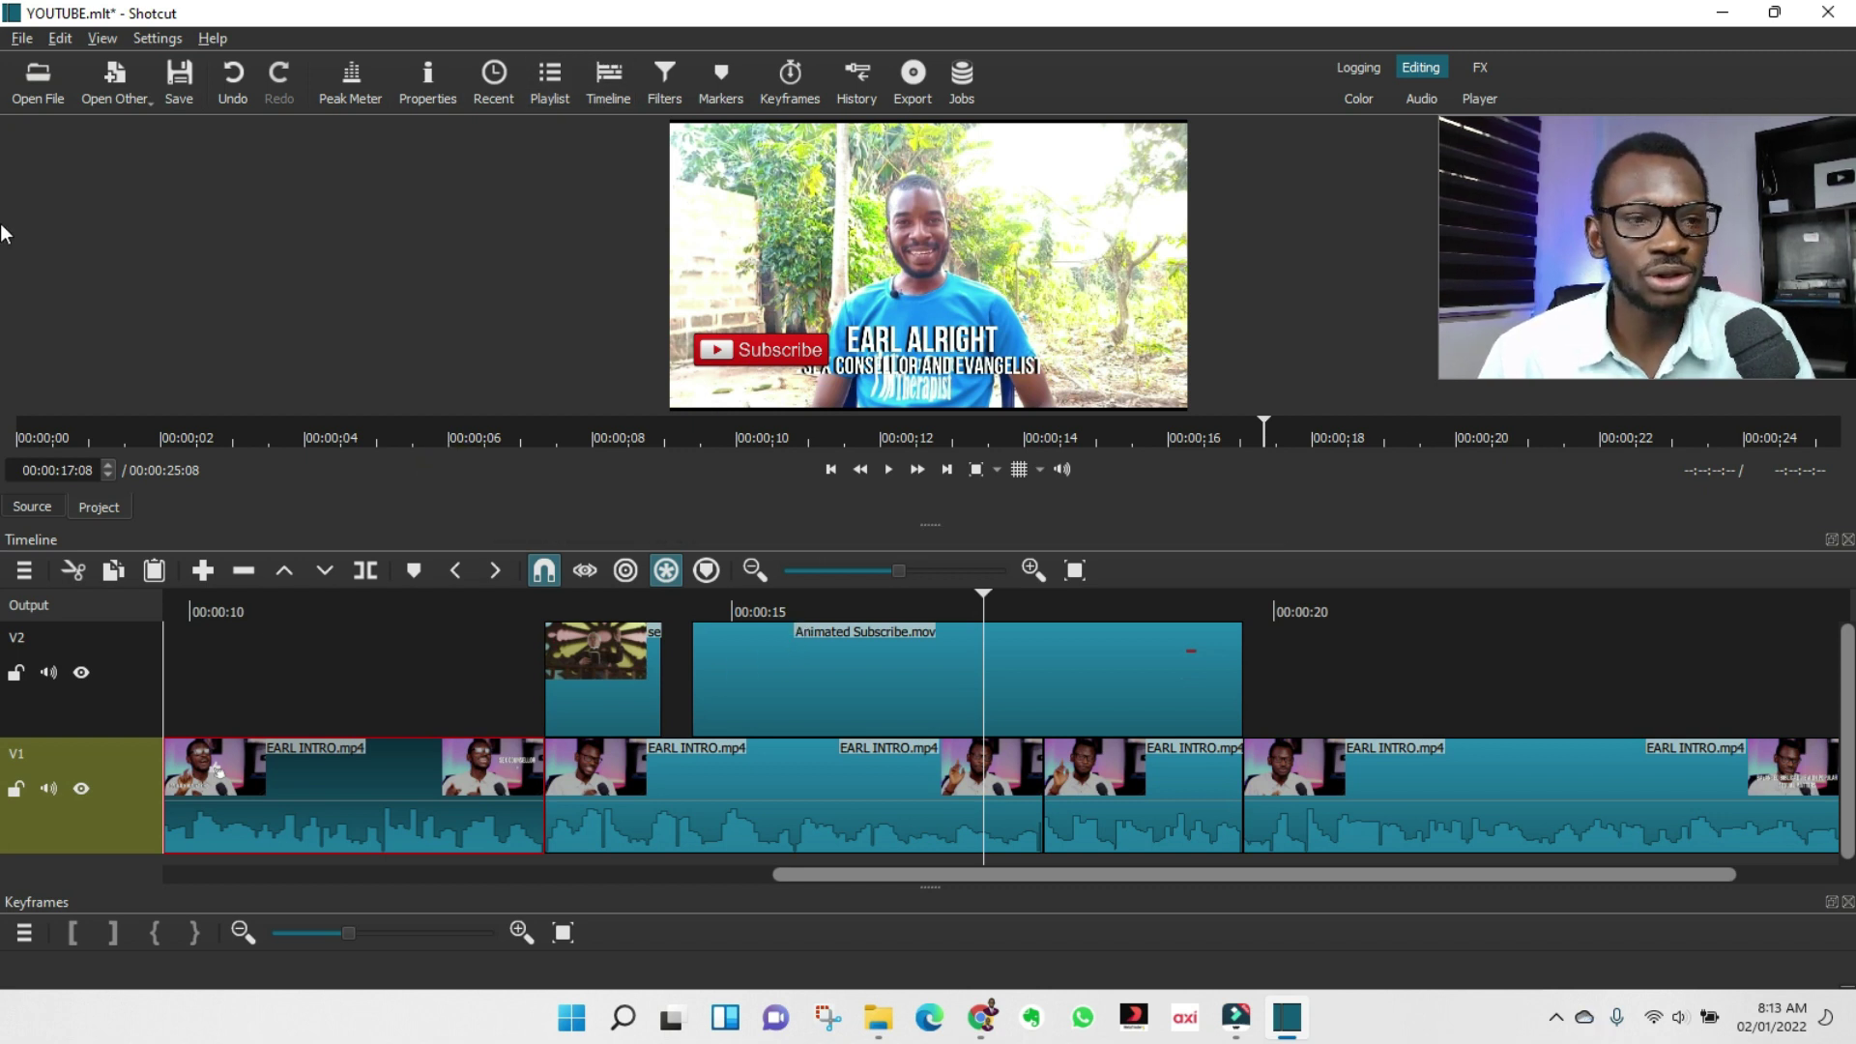
Load Green Screen Like Button from Downloads and drop it on V2 after 00:00:20.
left_click(44, 89)
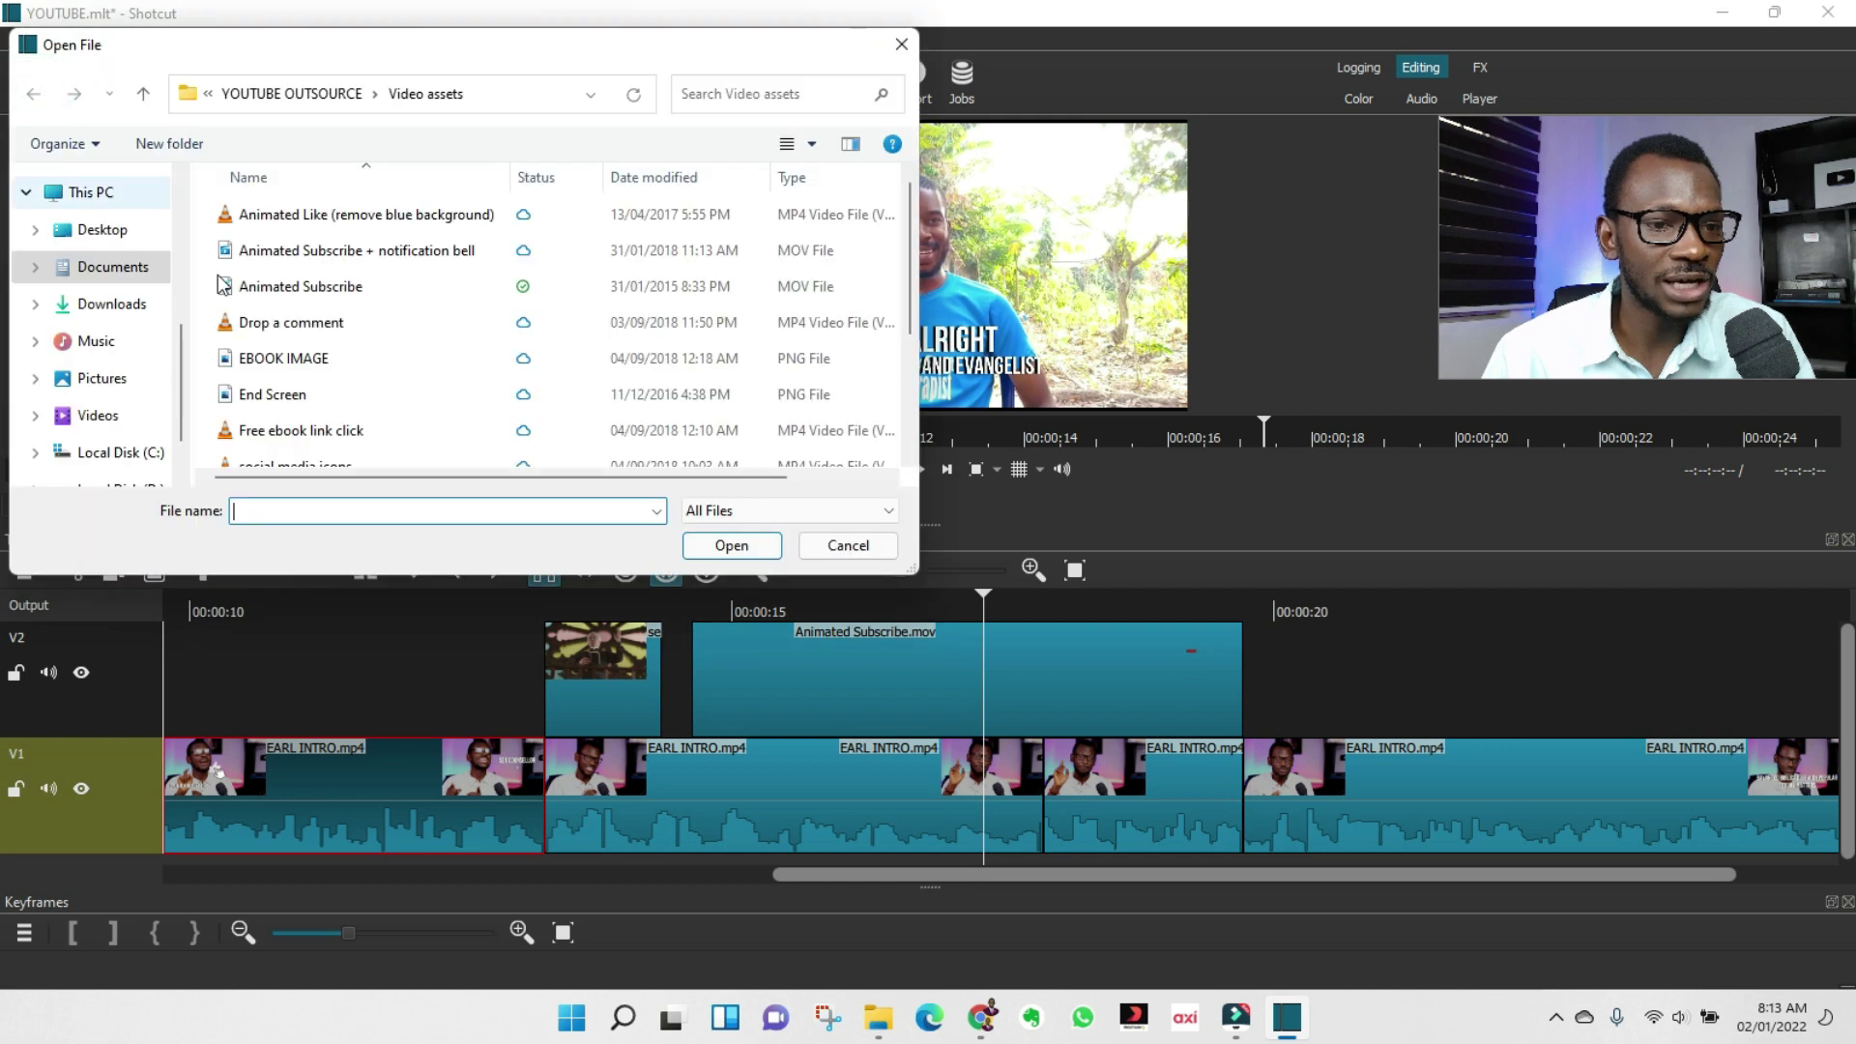
left_click(111, 303)
double_click(316, 343)
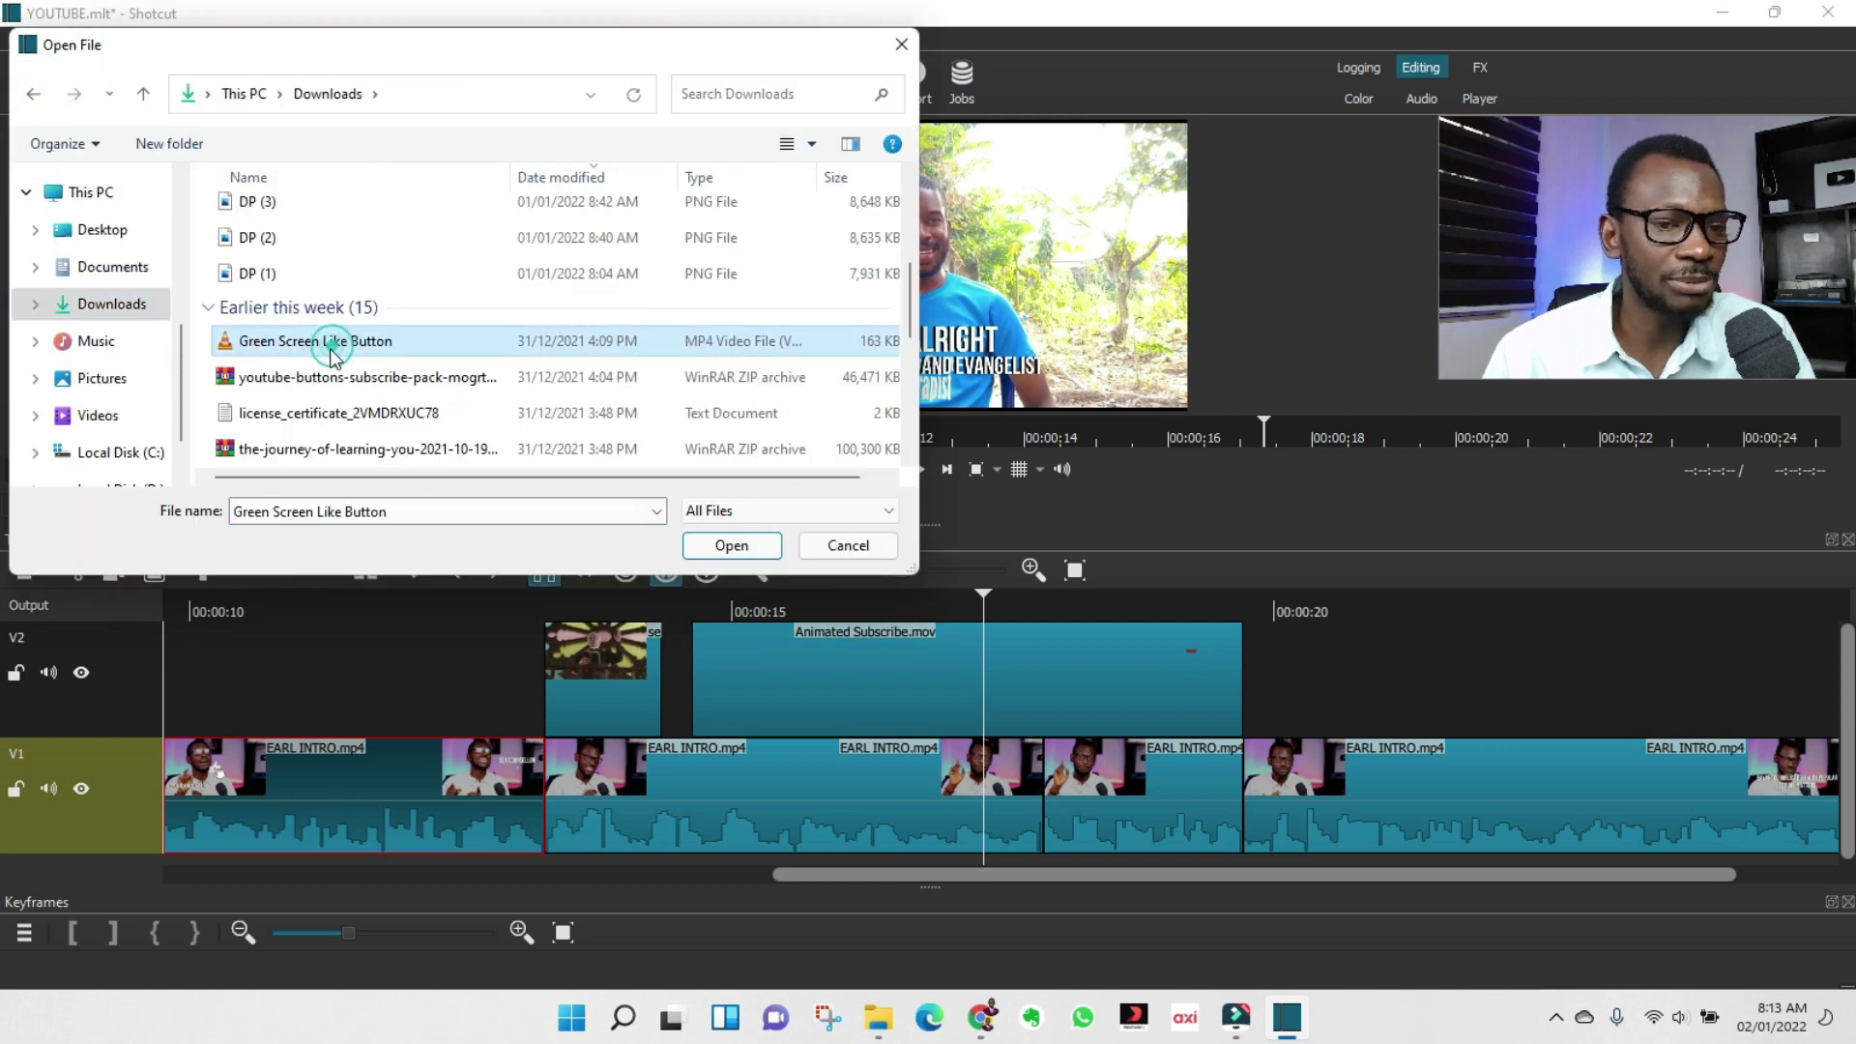
key("space")
left_click(102, 700)
left_click_drag(851, 294, 1255, 651)
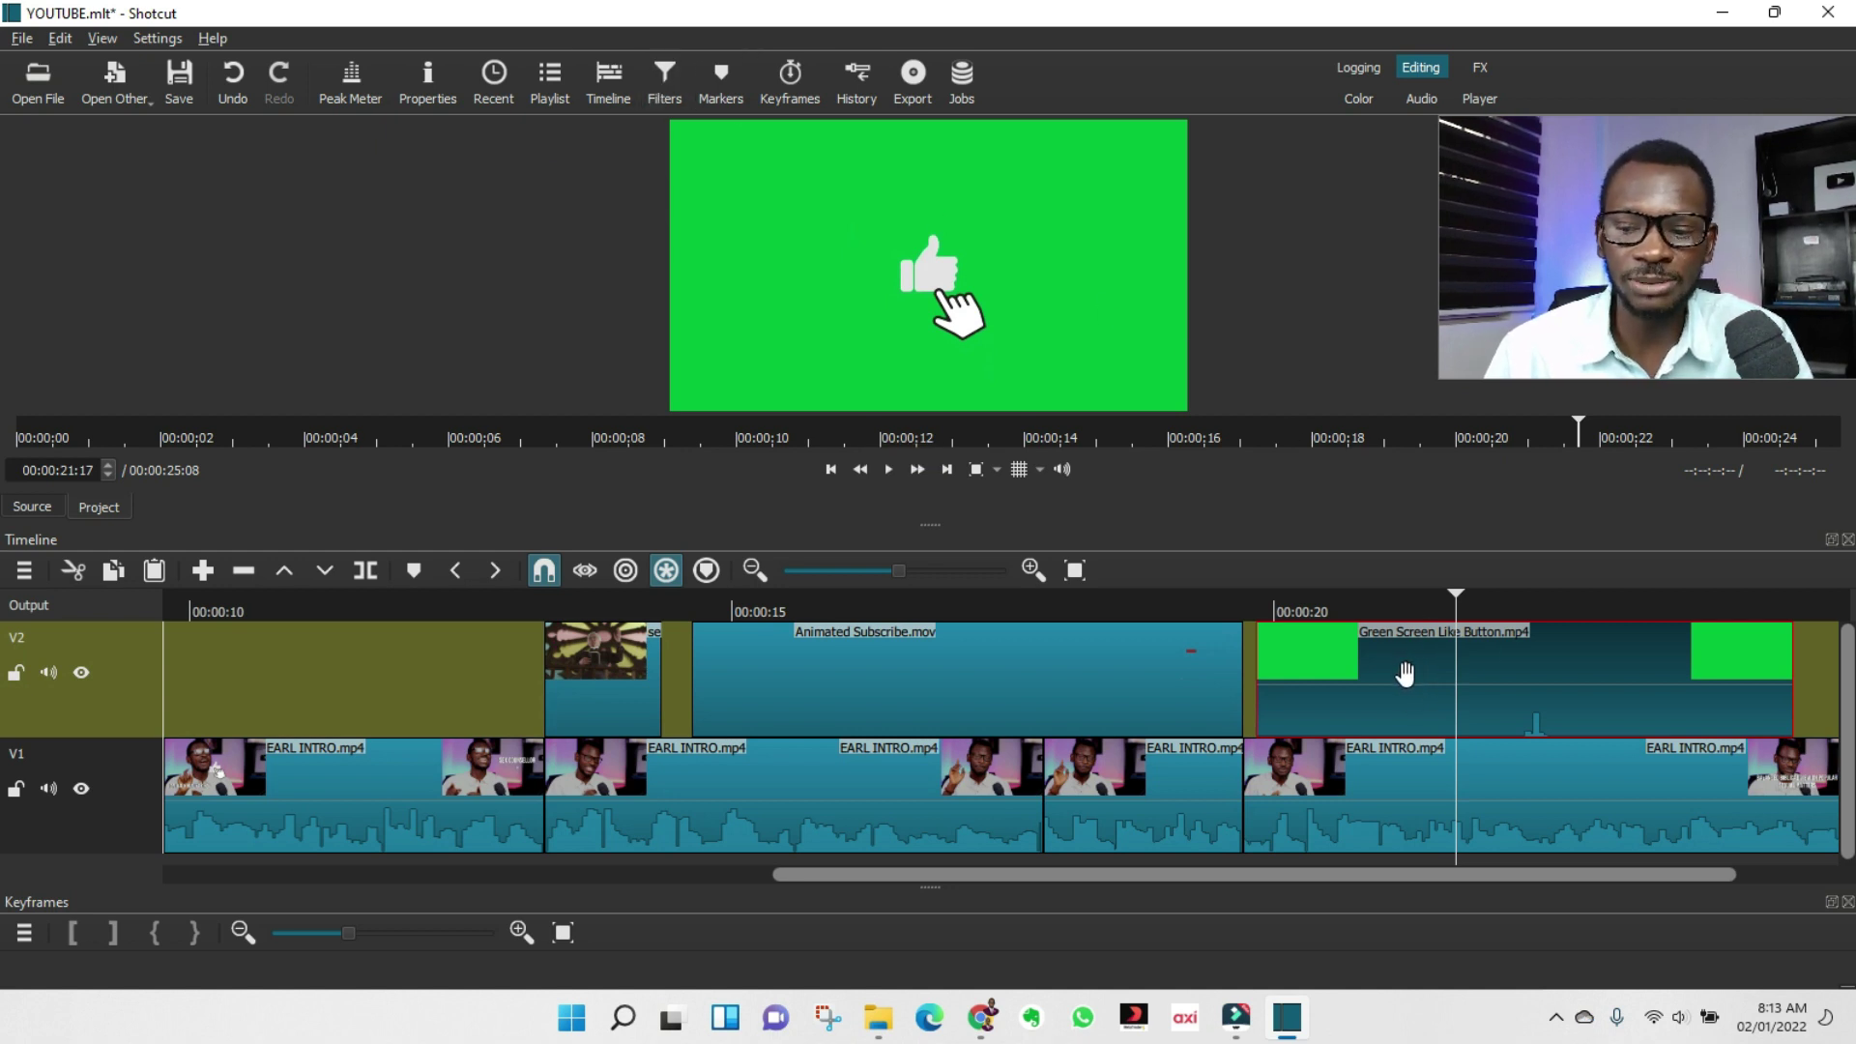
Add a Chroma Key: Simple filter at 64.5% distance to the like button clip.
left_click(665, 79)
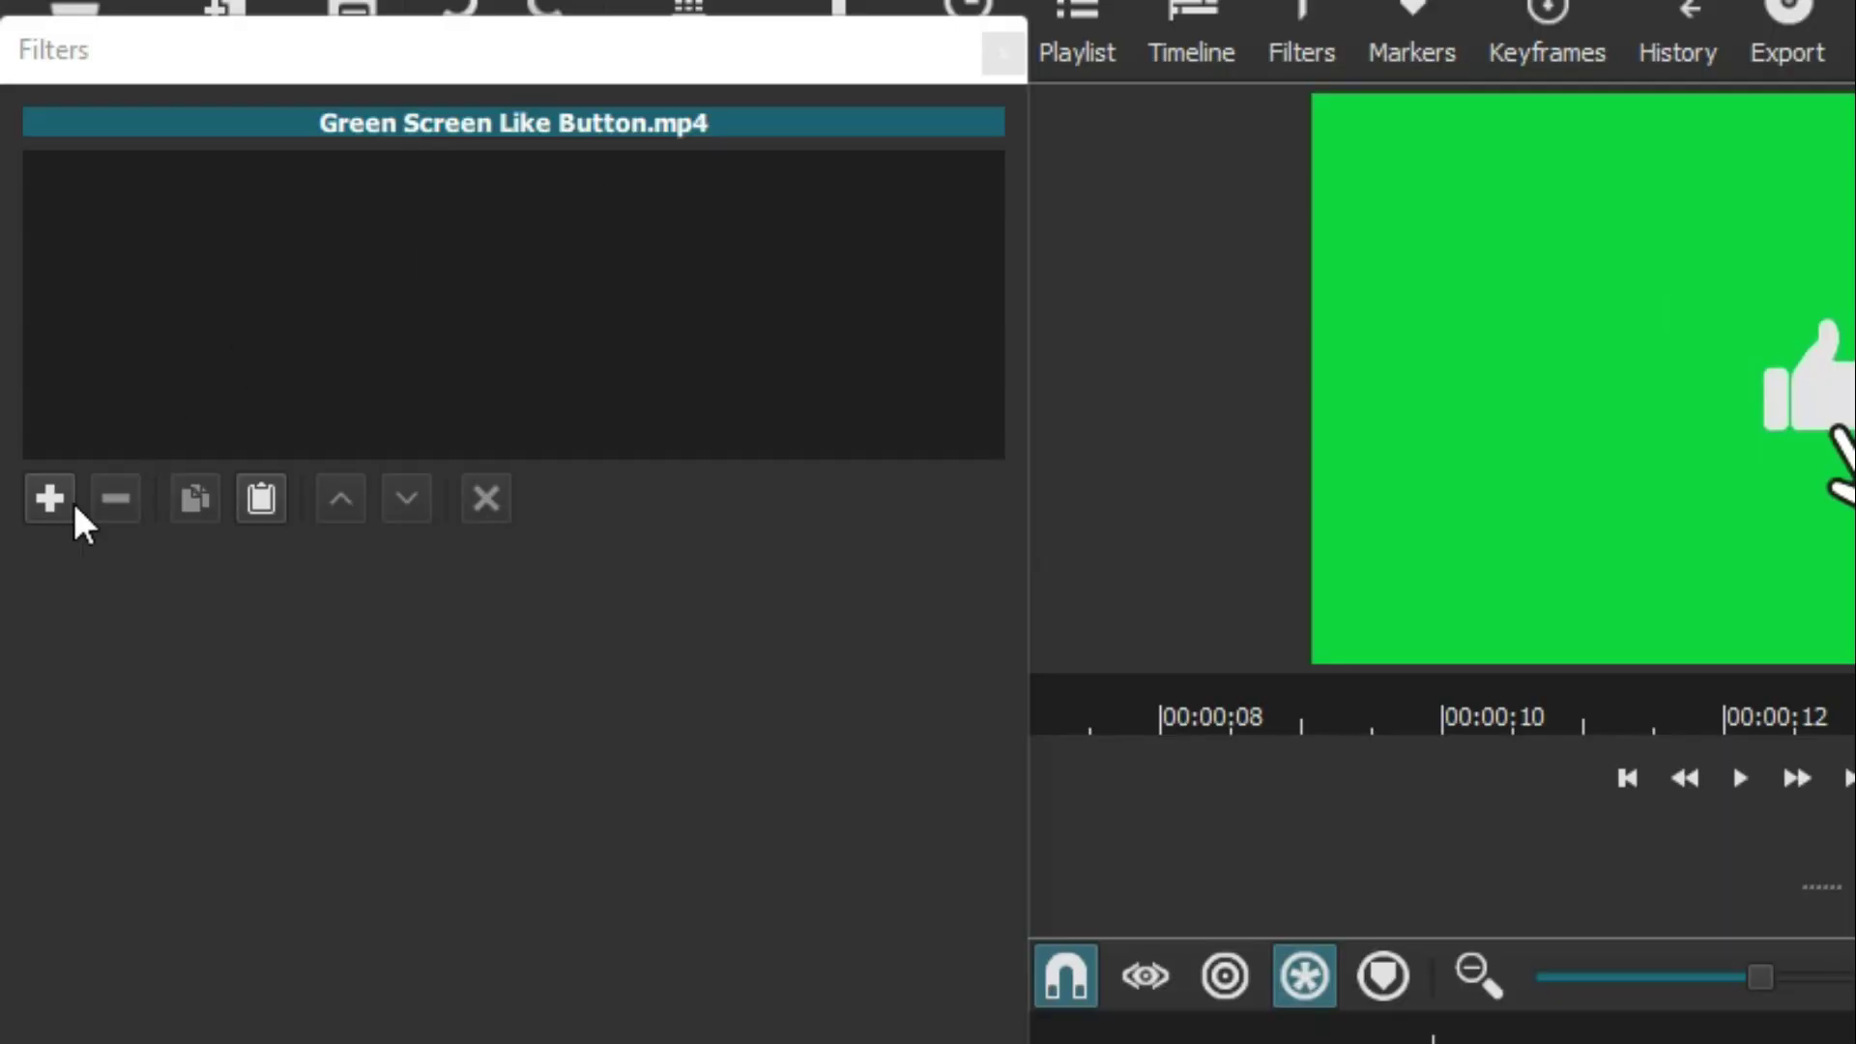
left_click(27, 324)
type("CHROMA")
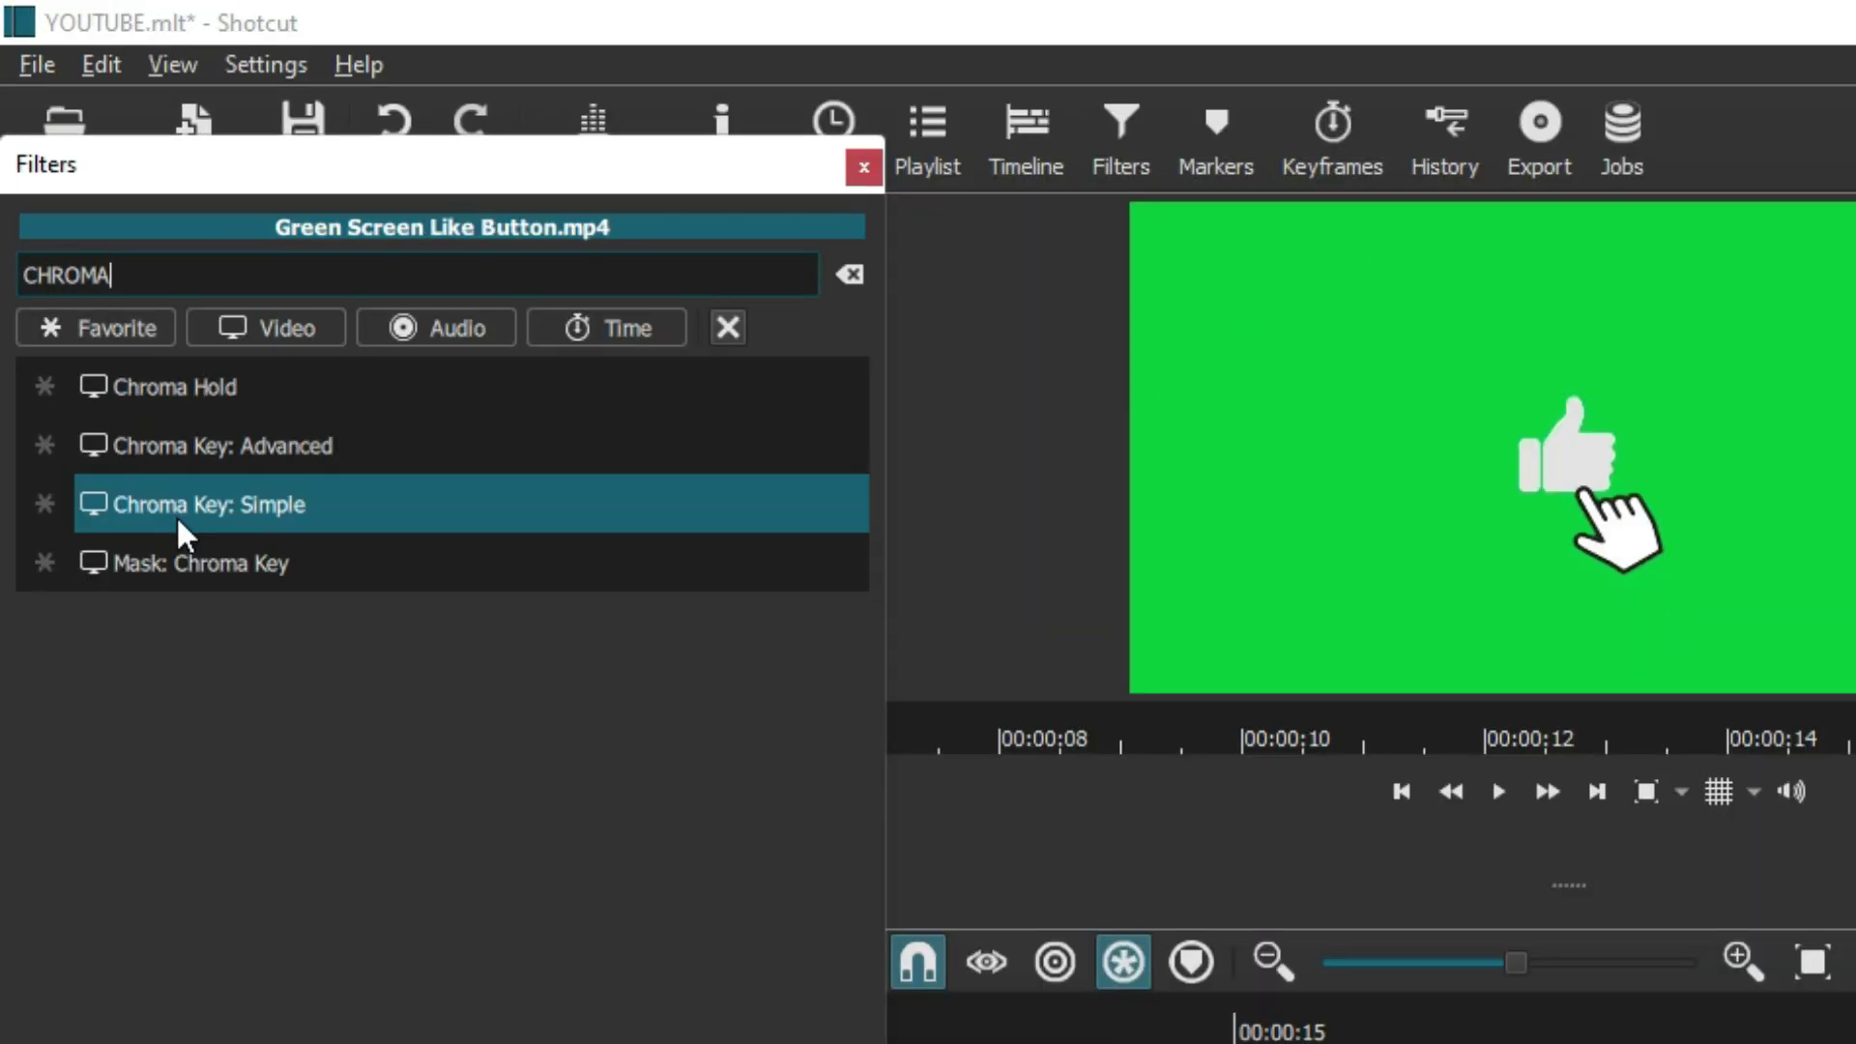
left_click(176, 514)
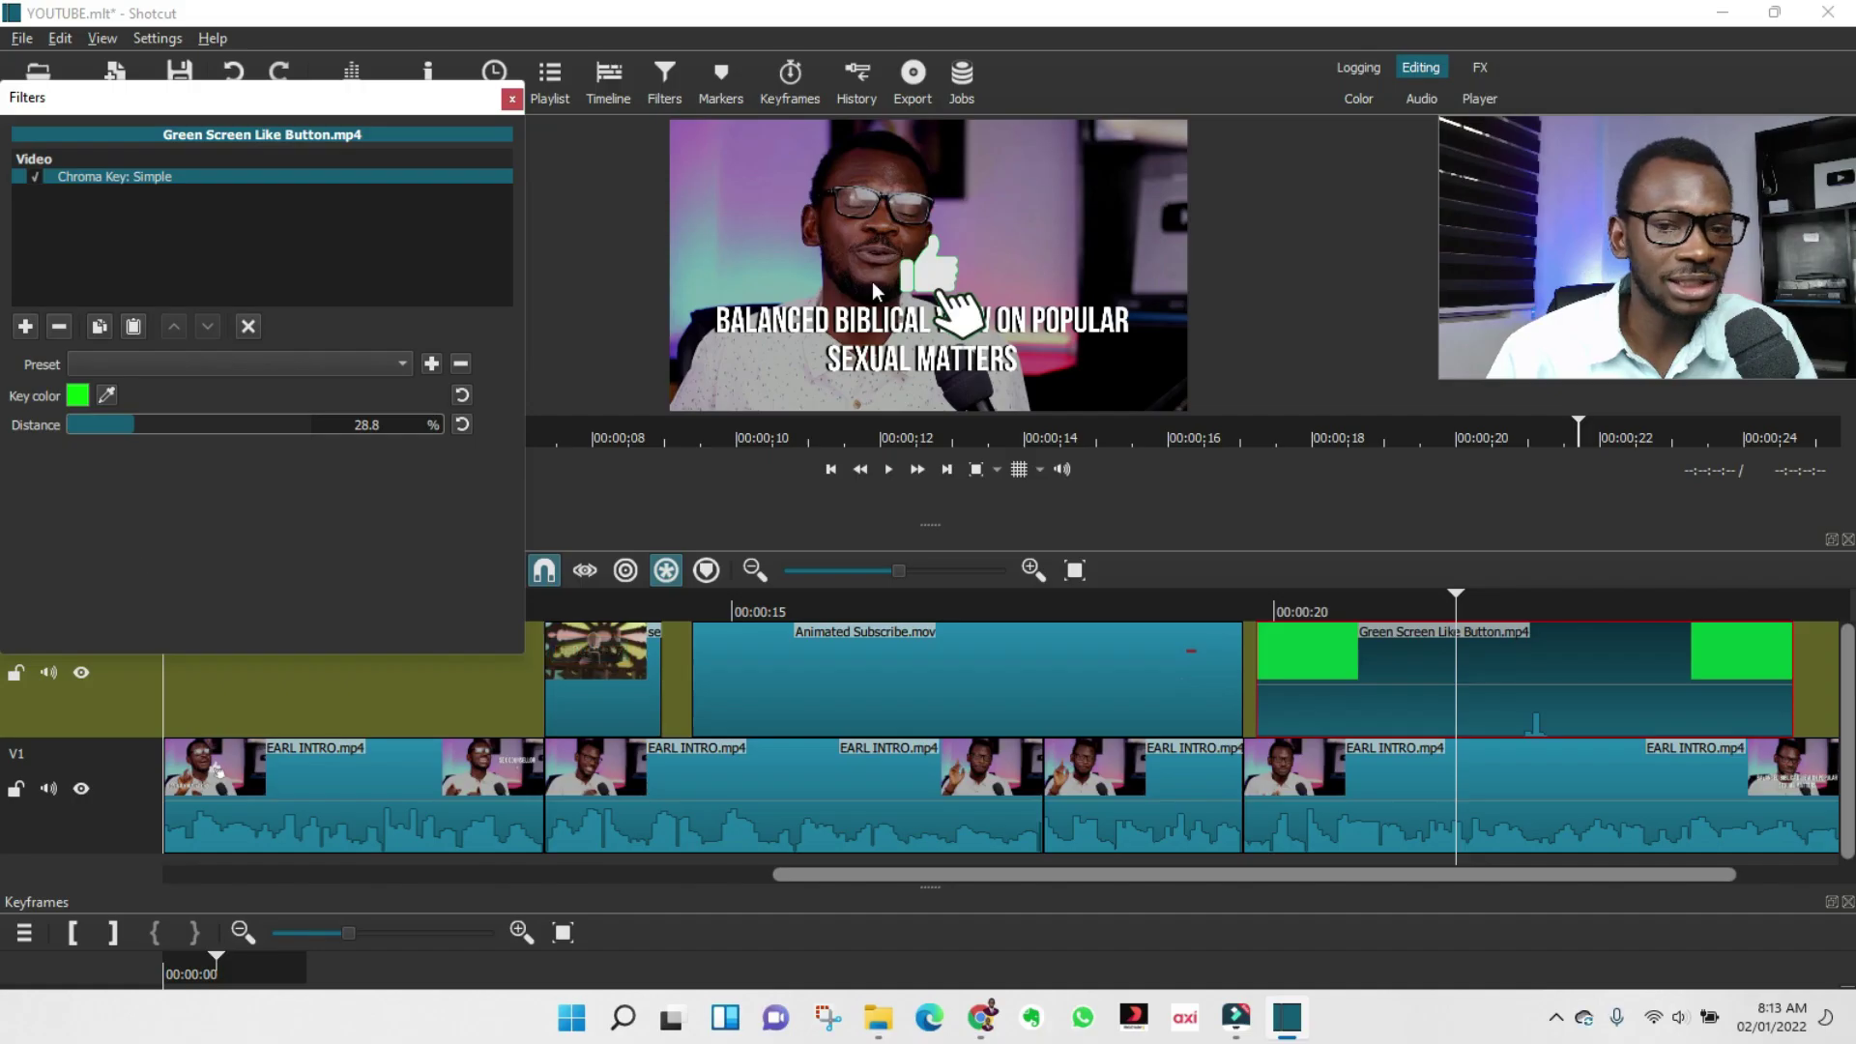
left_click_drag(153, 425, 226, 424)
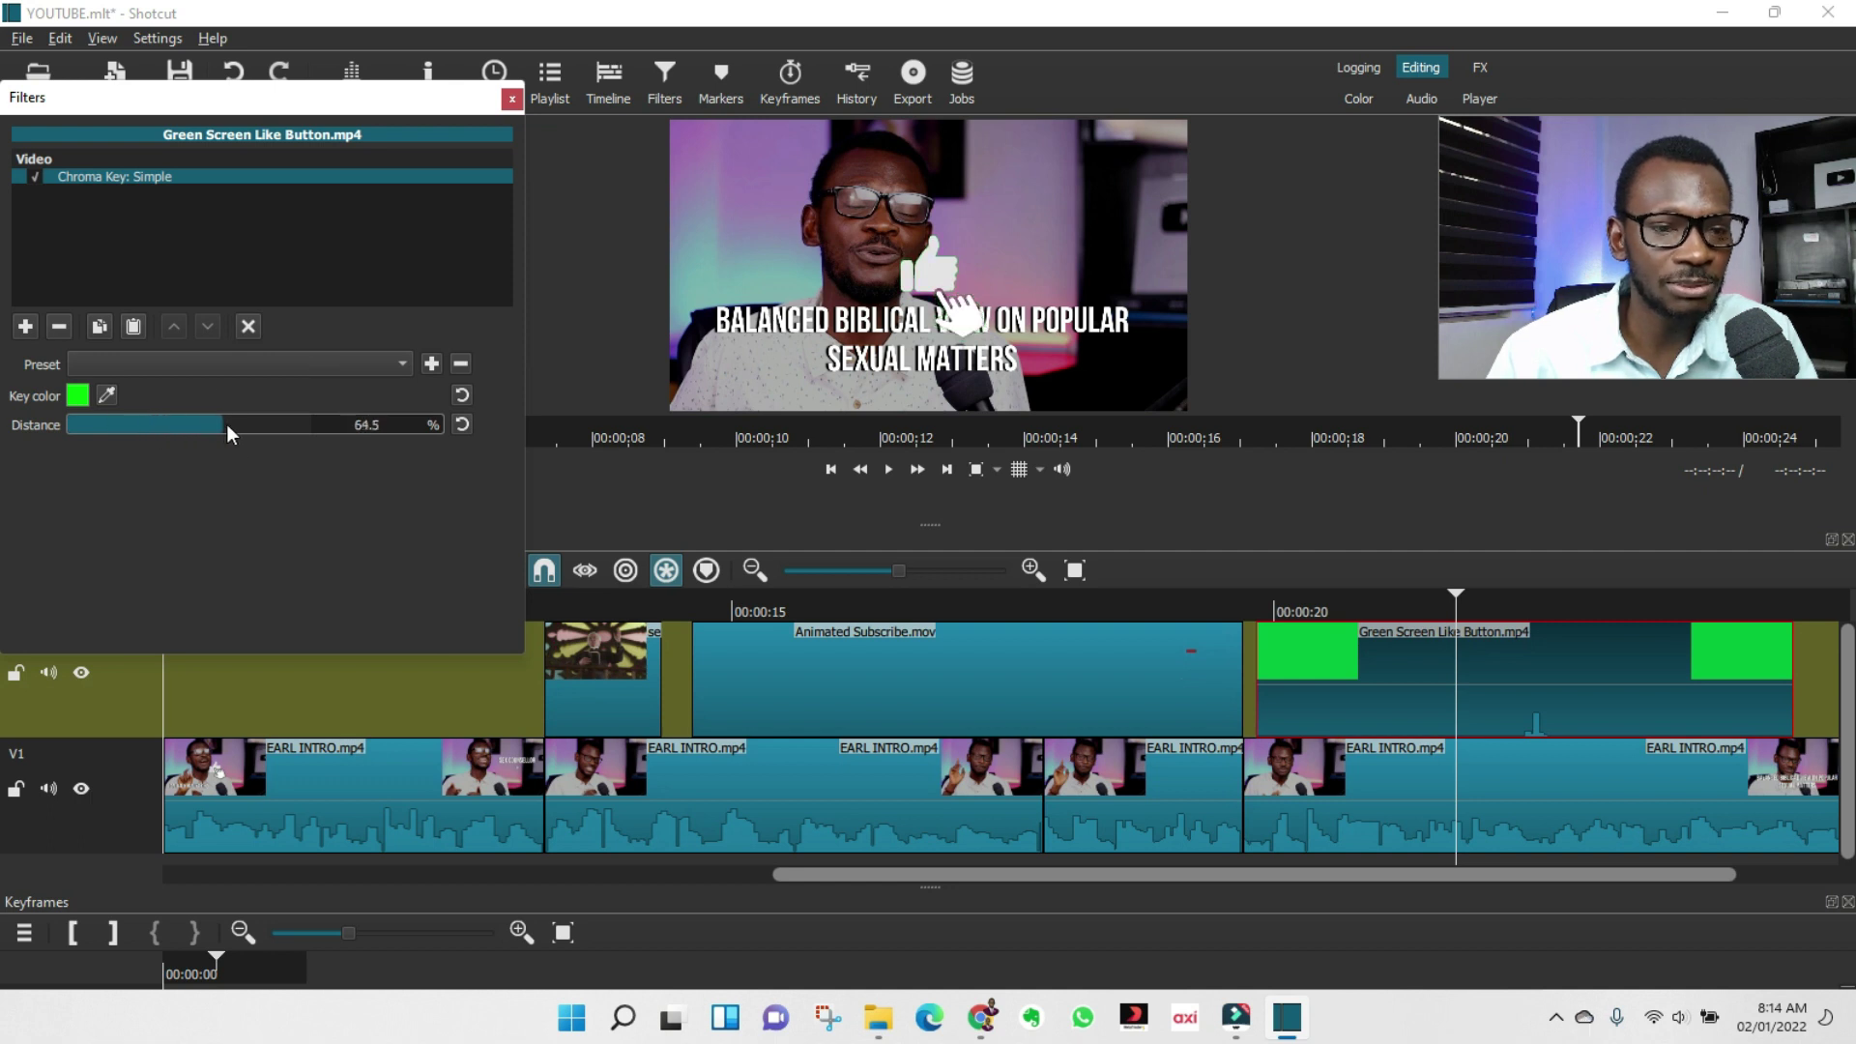
left_click(1625, 603)
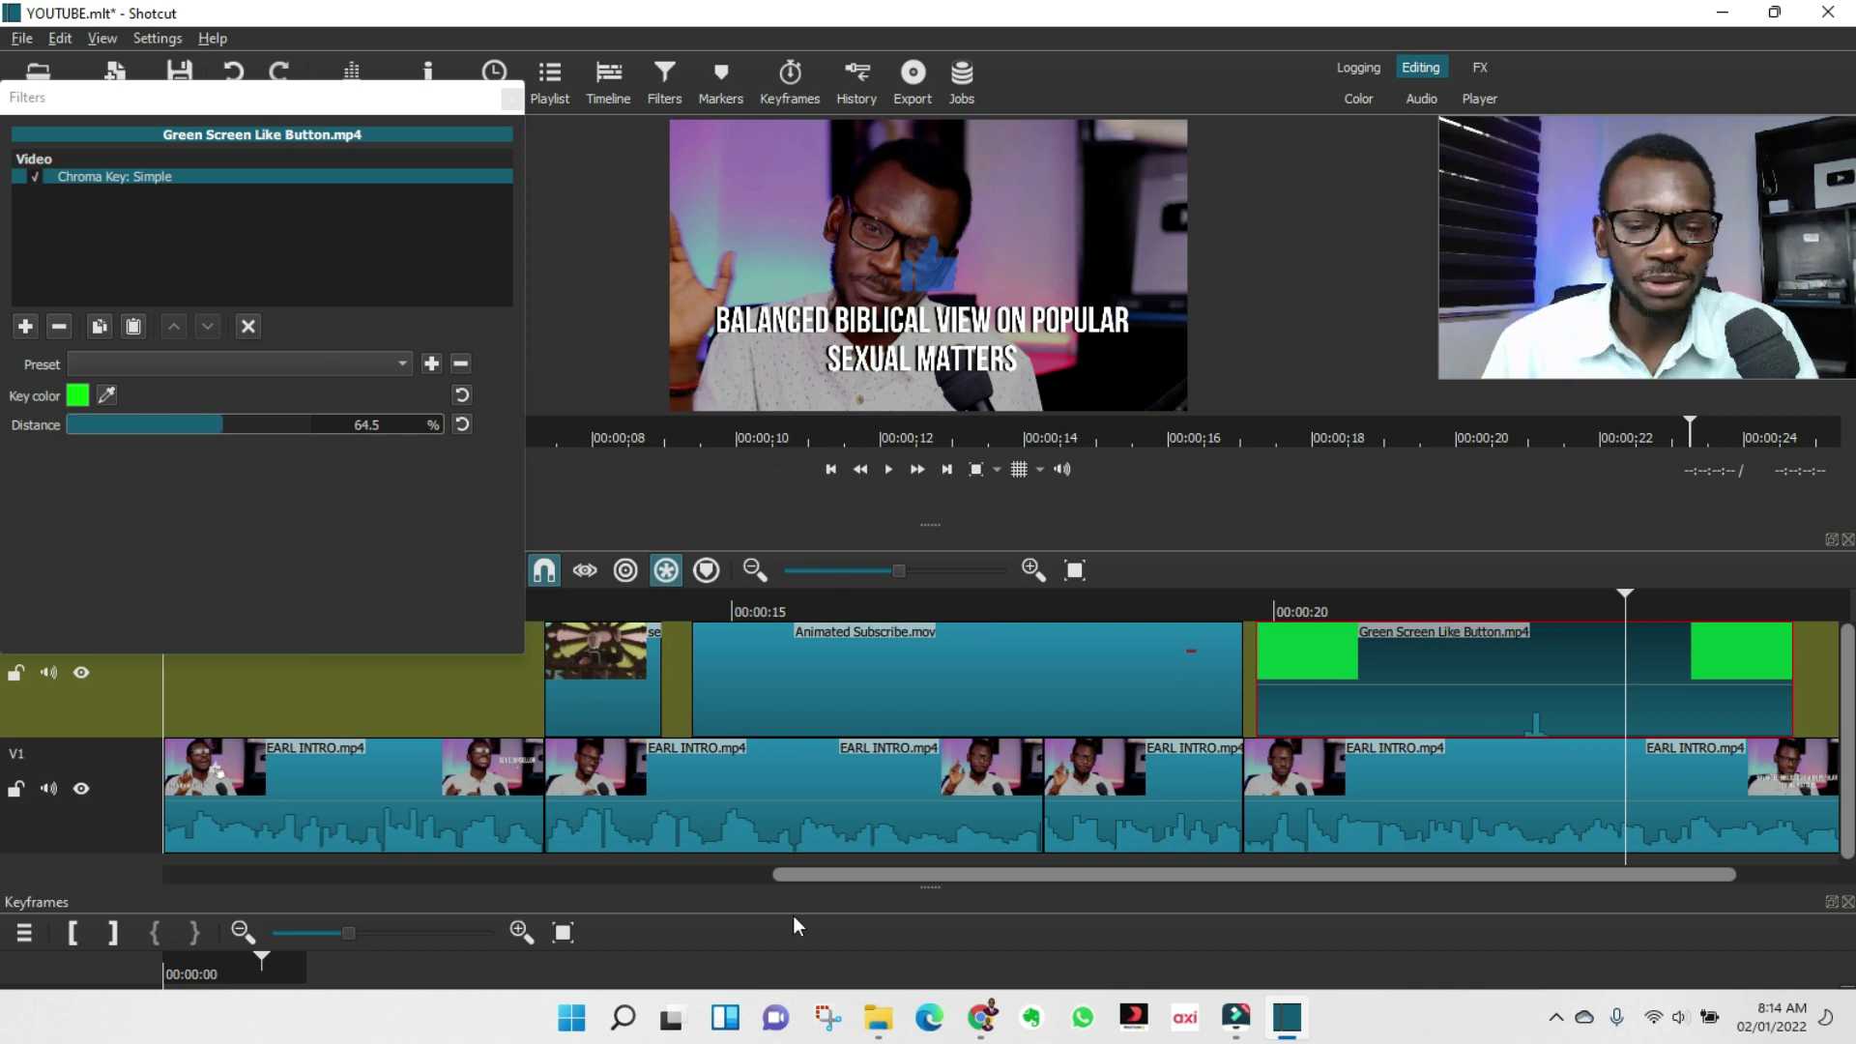
left_click_drag(858, 878, 1156, 872)
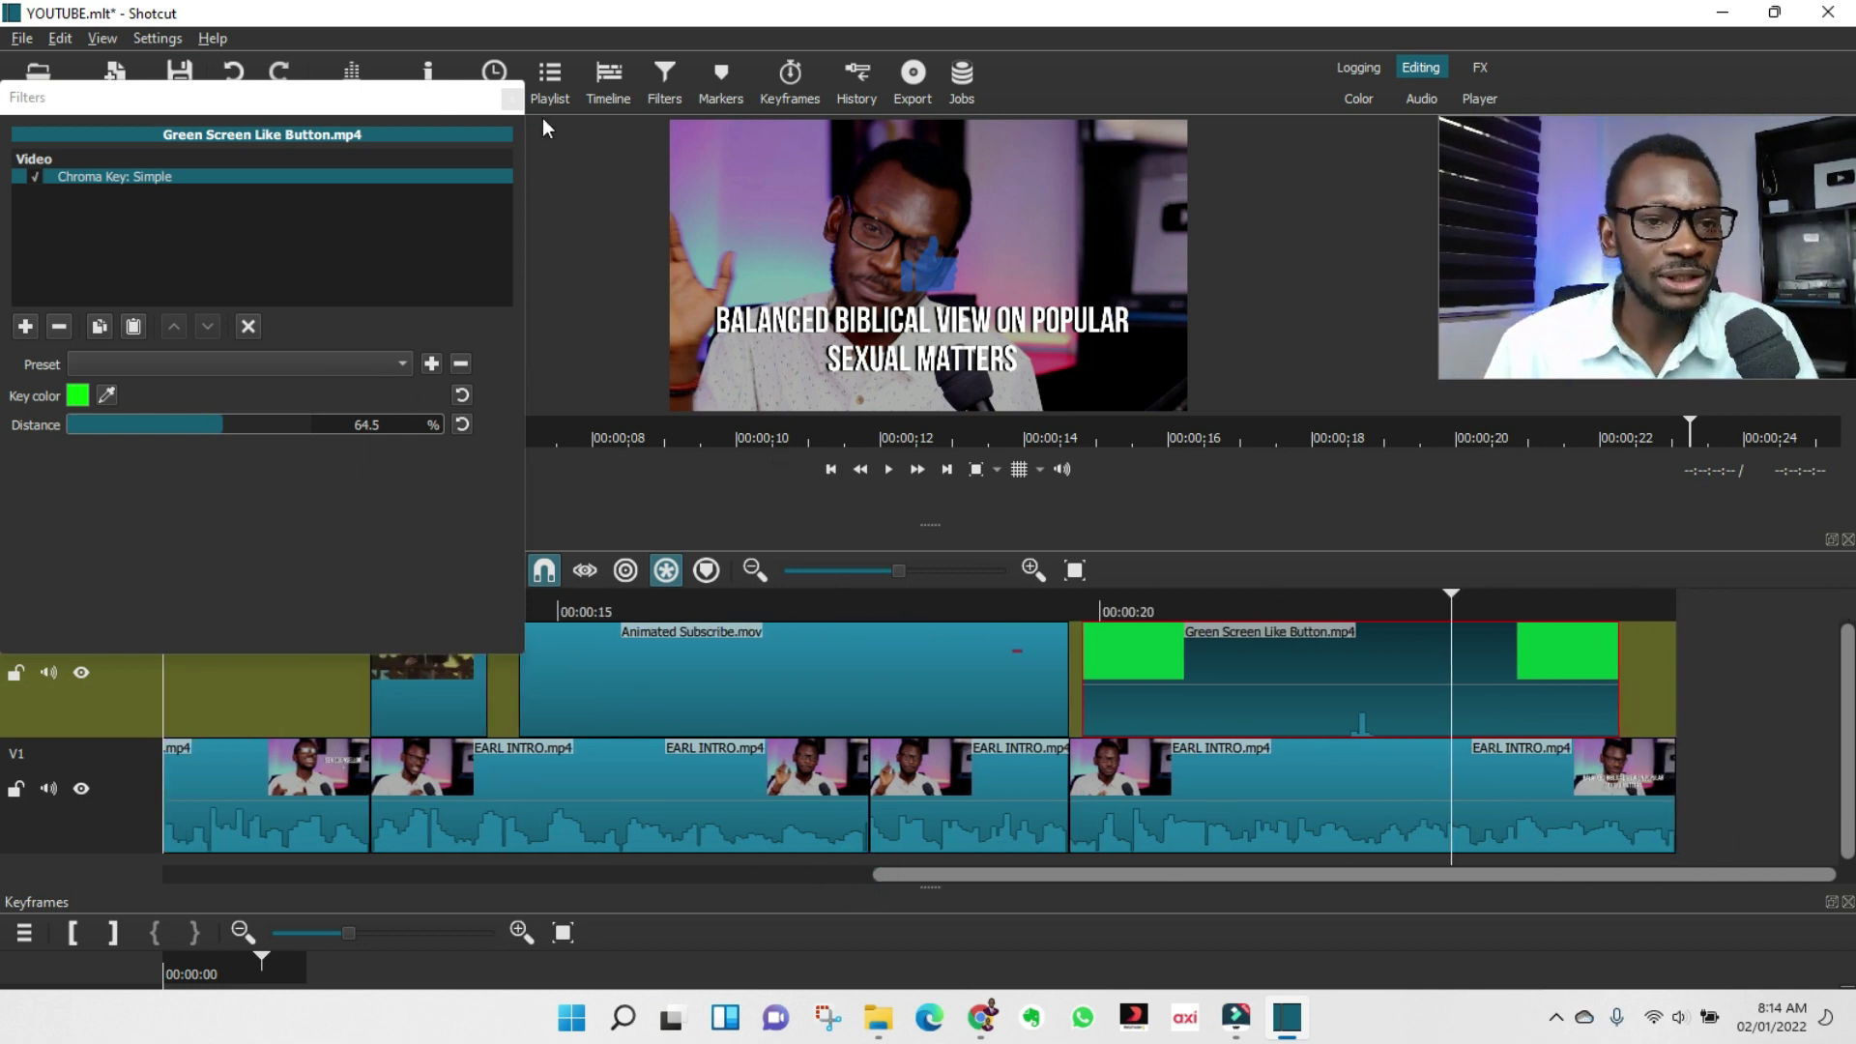
left_click(513, 98)
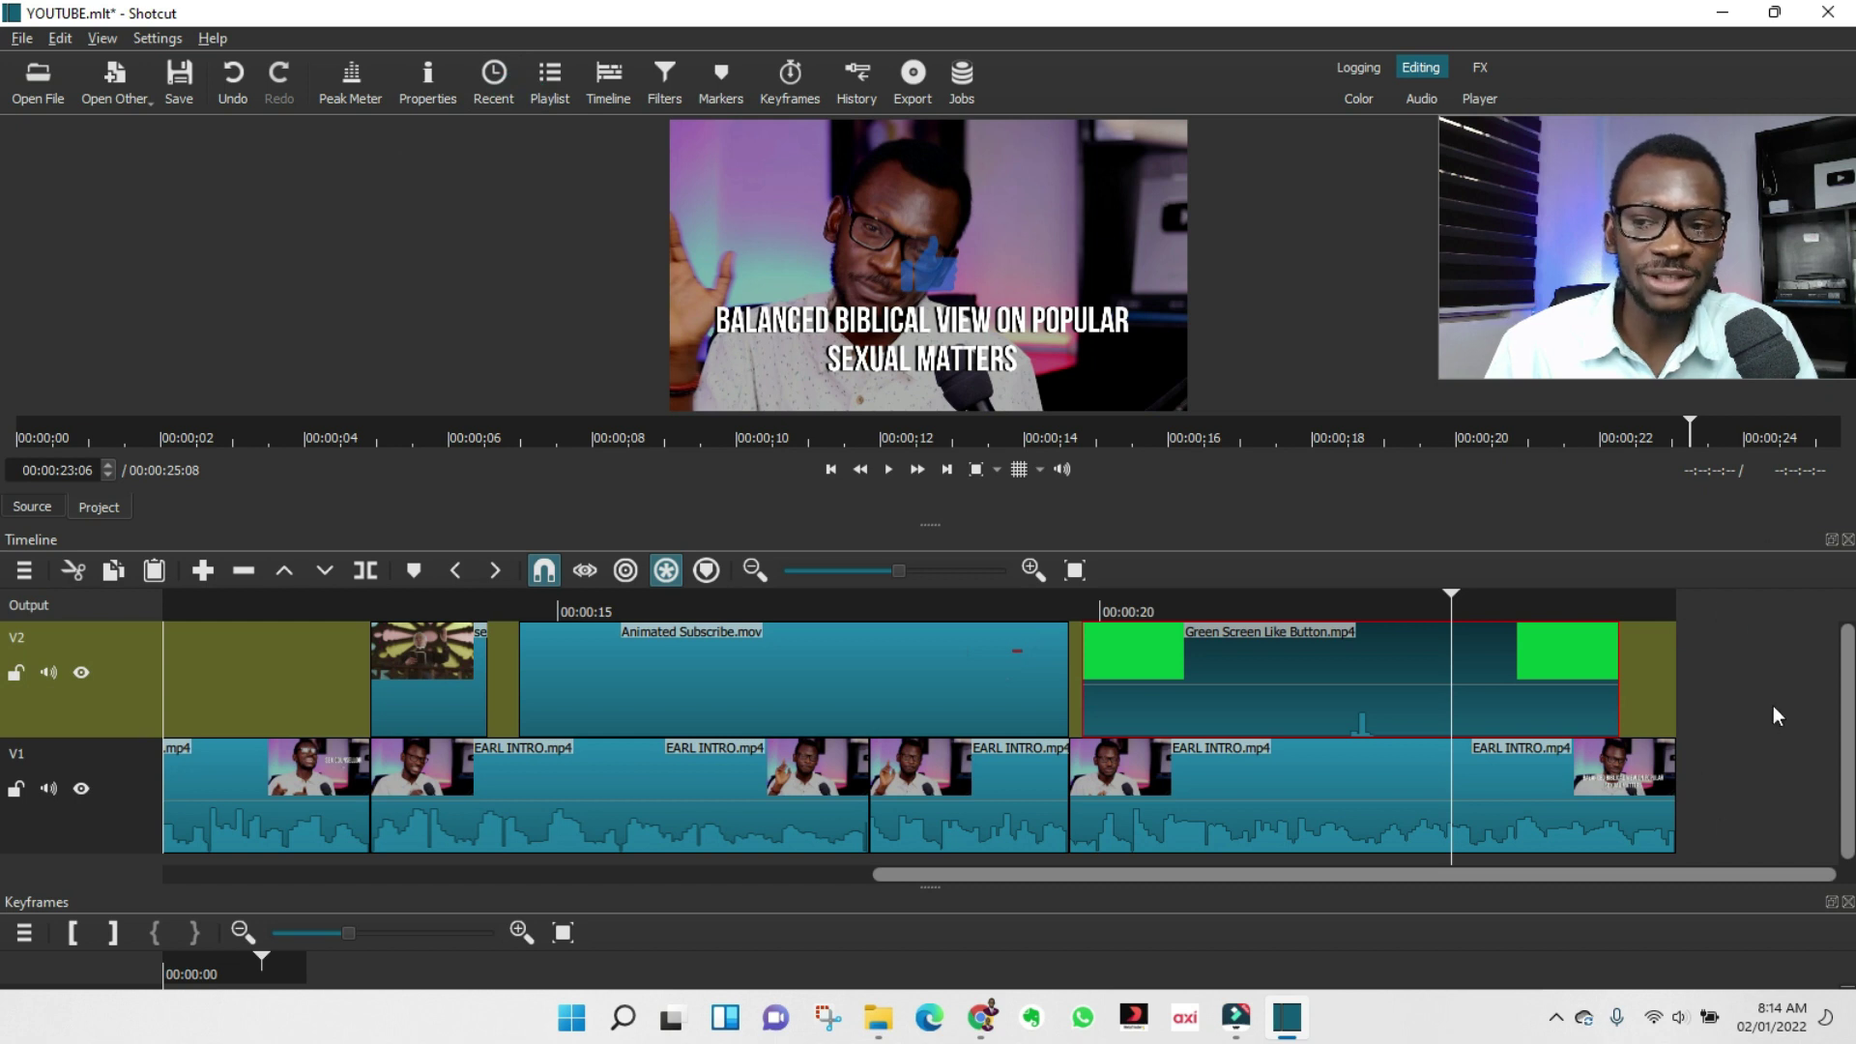
Append End Screen.png to V1 after the last clip and play back the ending.
key("ctrl+o")
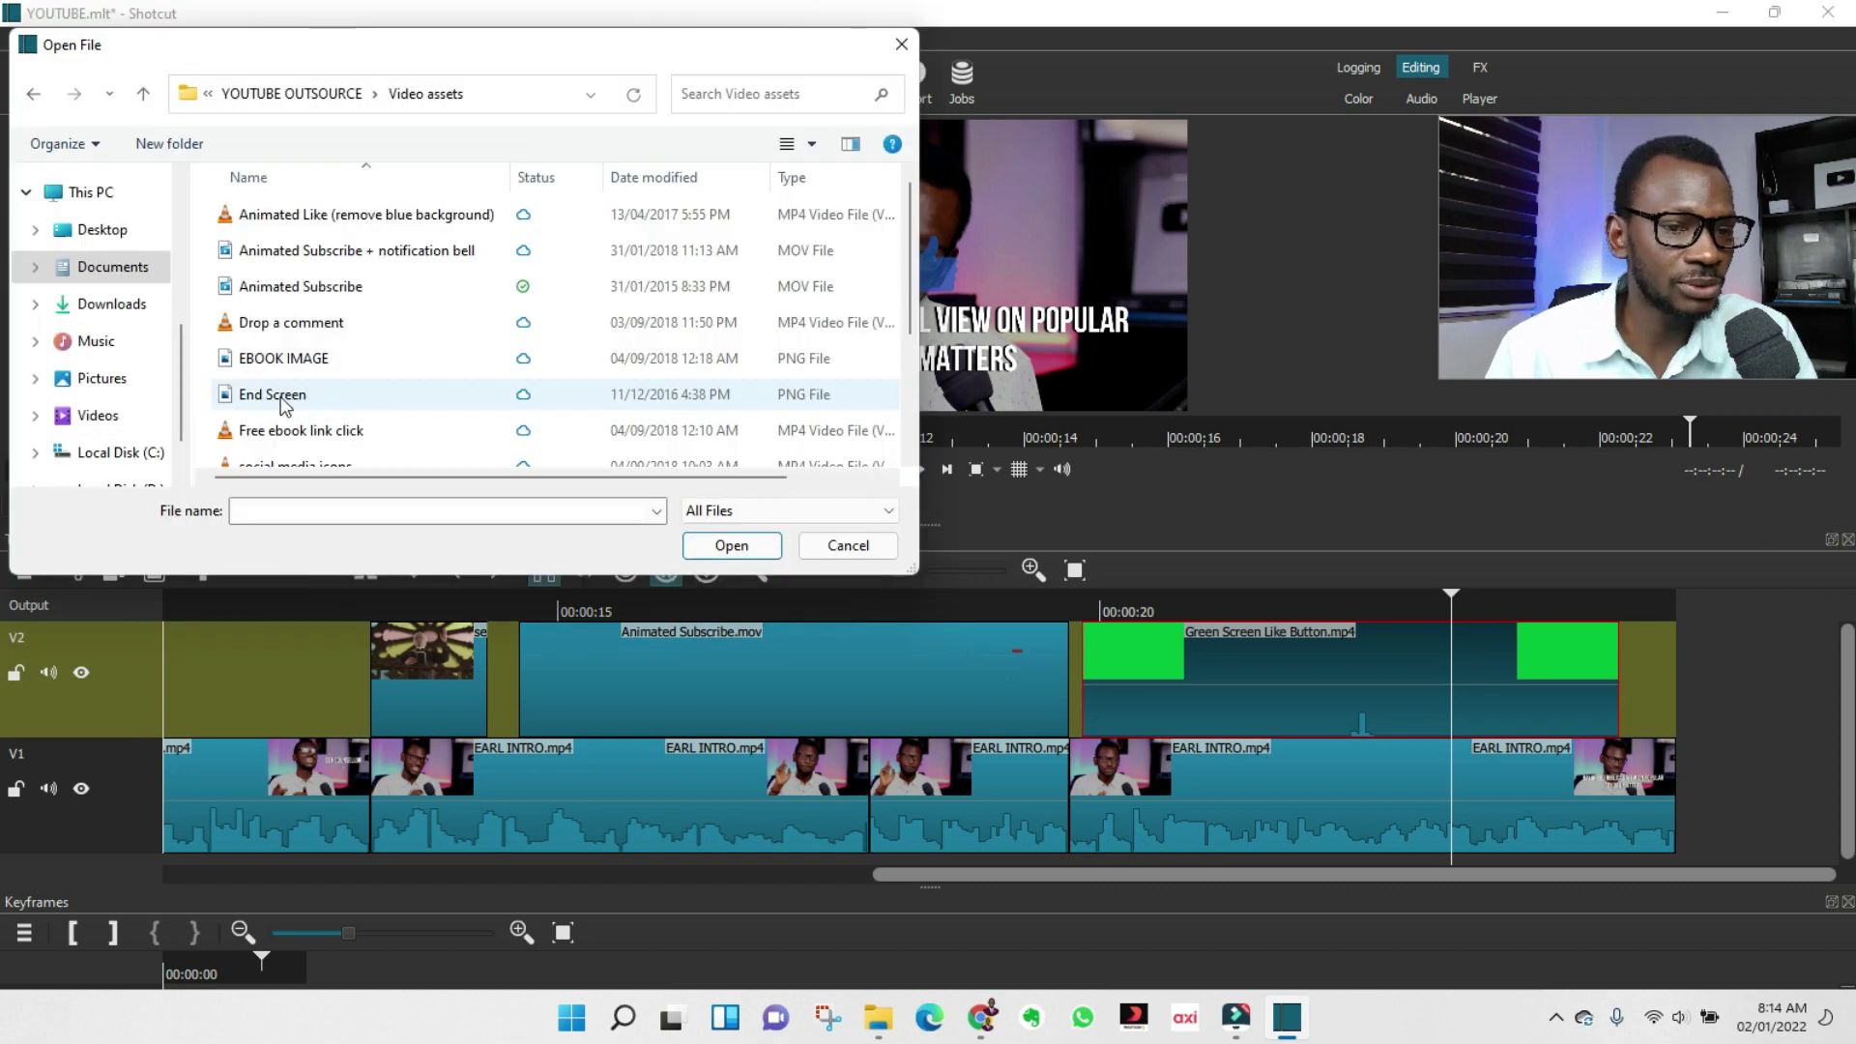
double_click(283, 404)
left_click_drag(1001, 247, 1685, 797)
key("space")
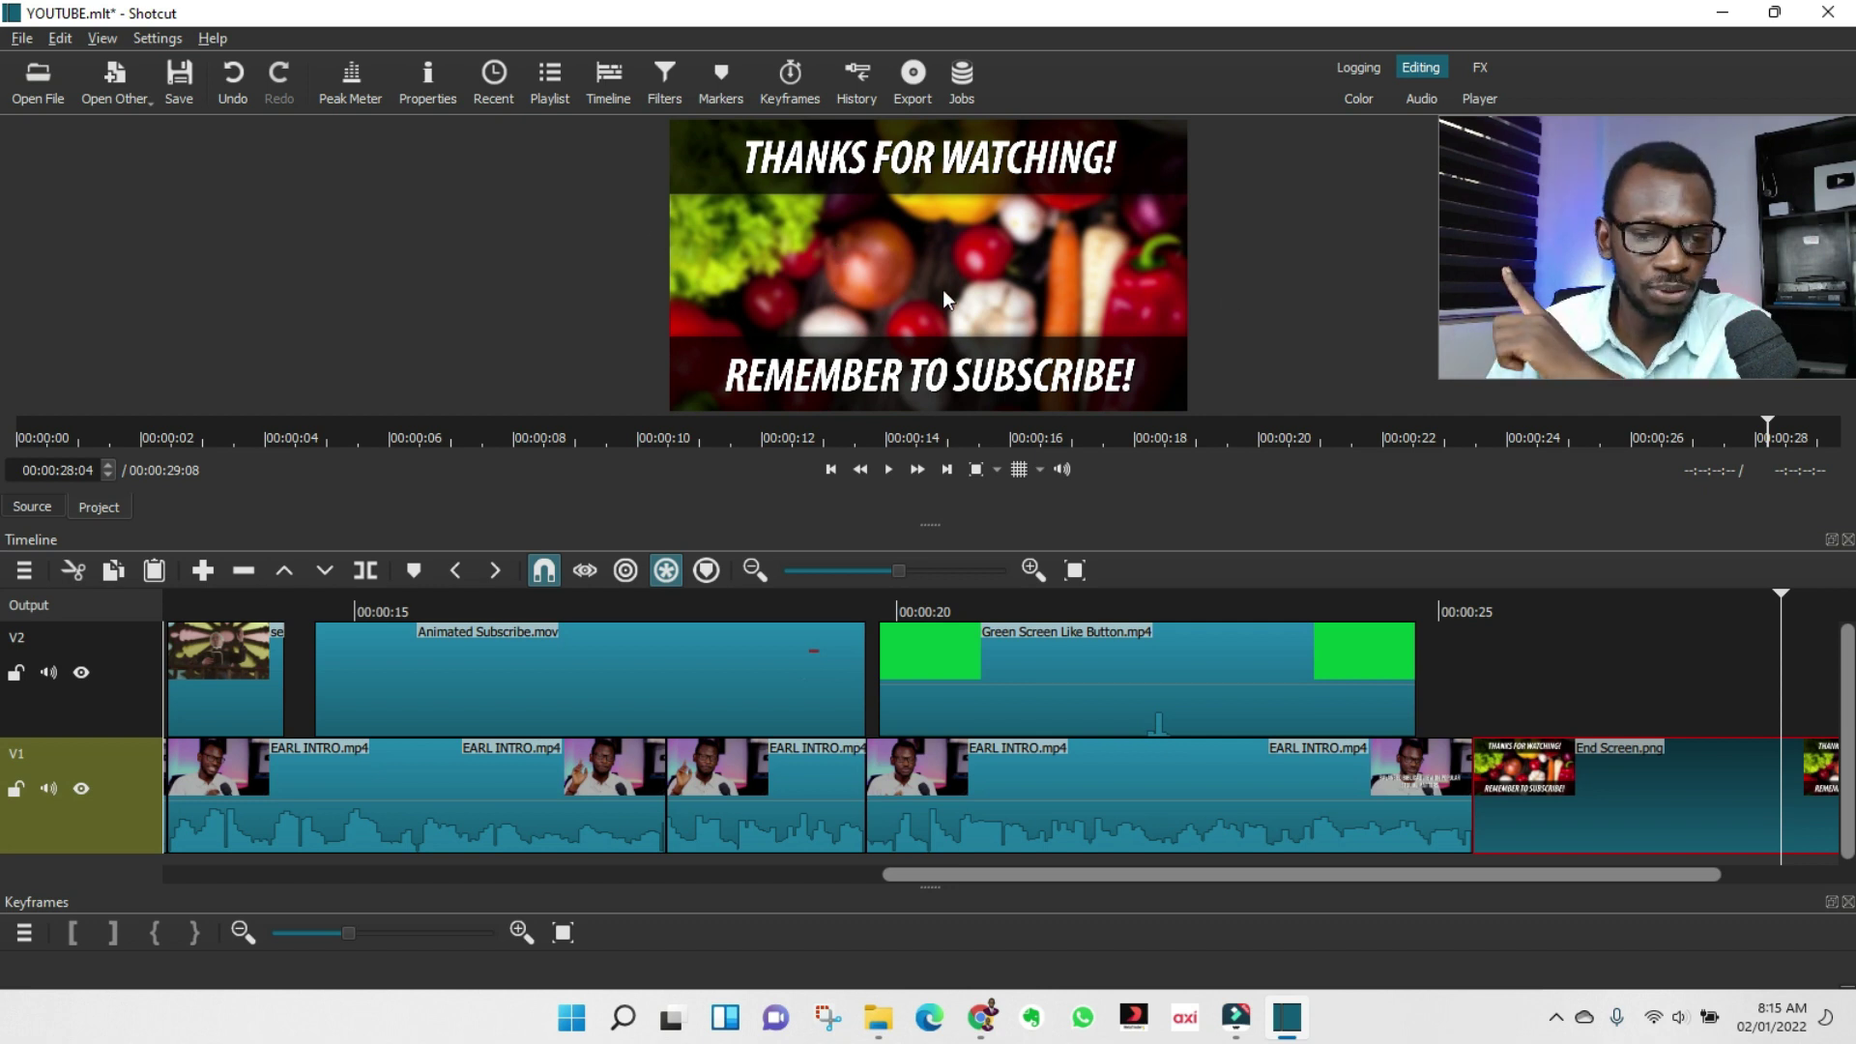
left_click(764, 778)
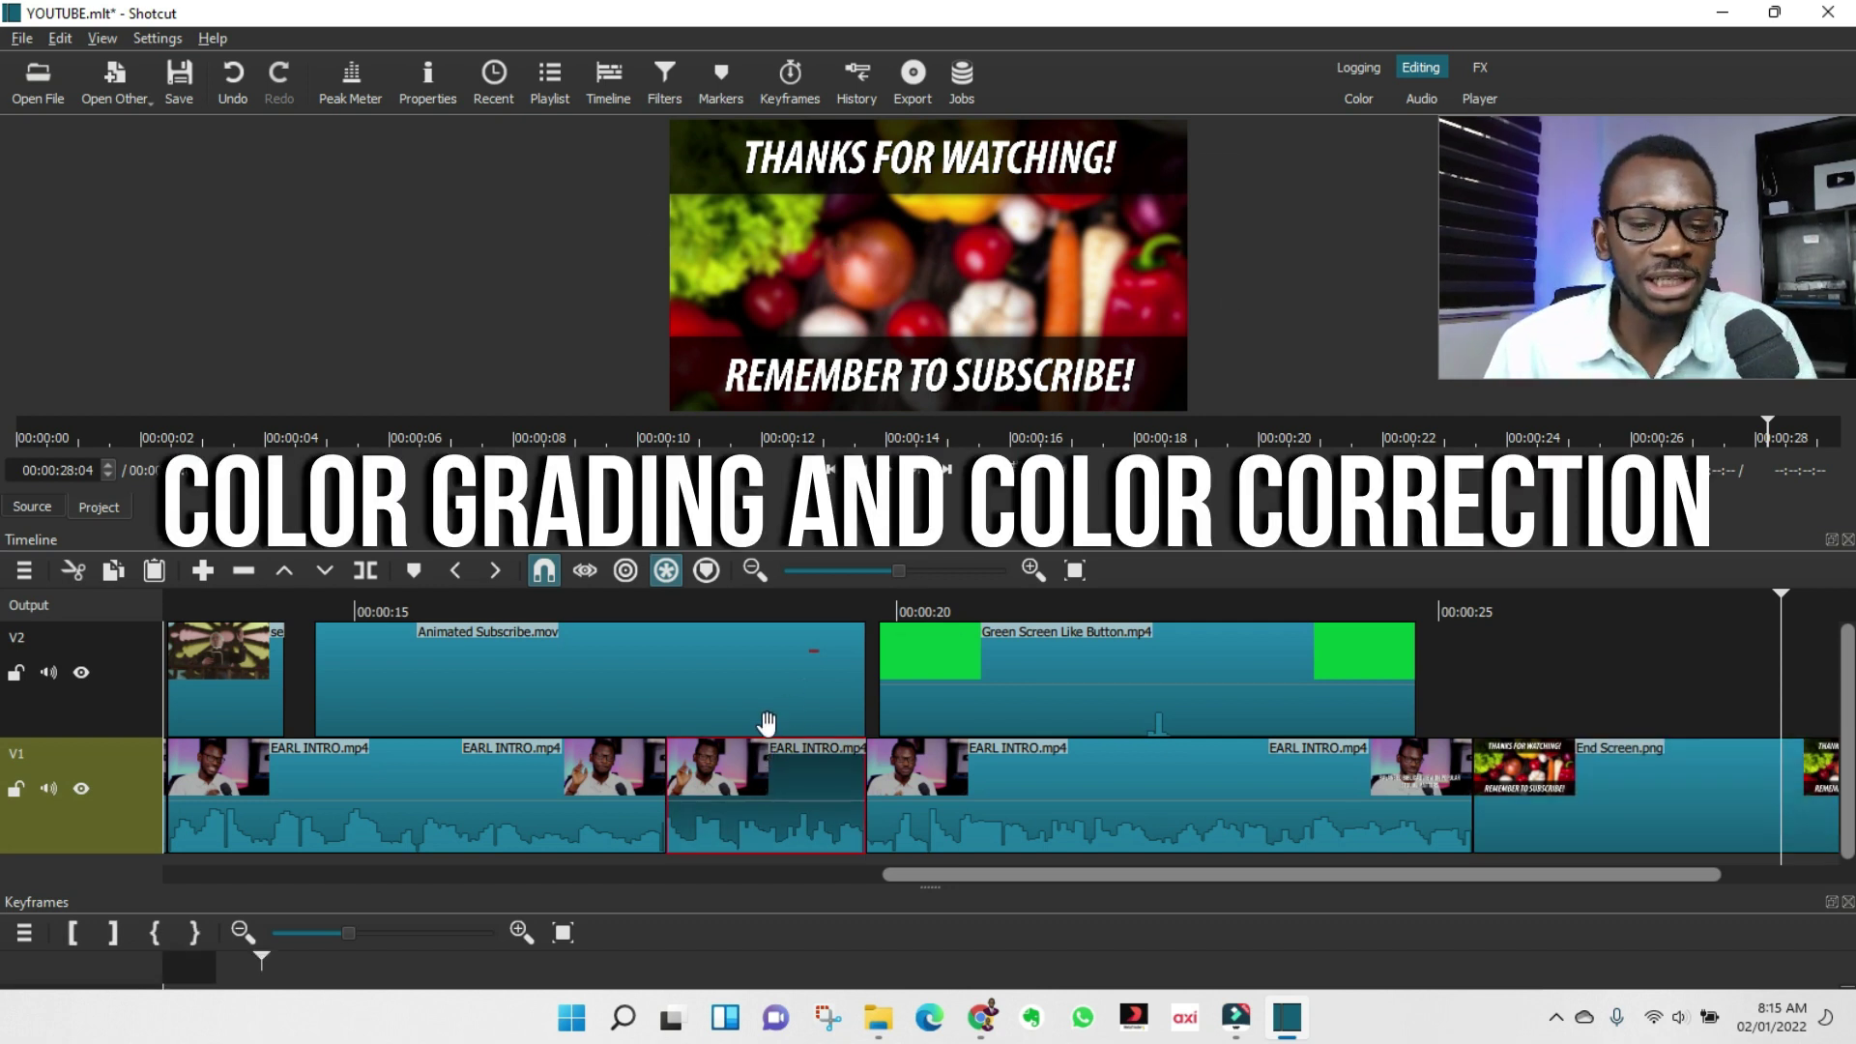
Select the EARL INTRO clip at 00:00:22:10 under the overlay and enlarge the preview.
left_click(767, 607)
left_click(1111, 774)
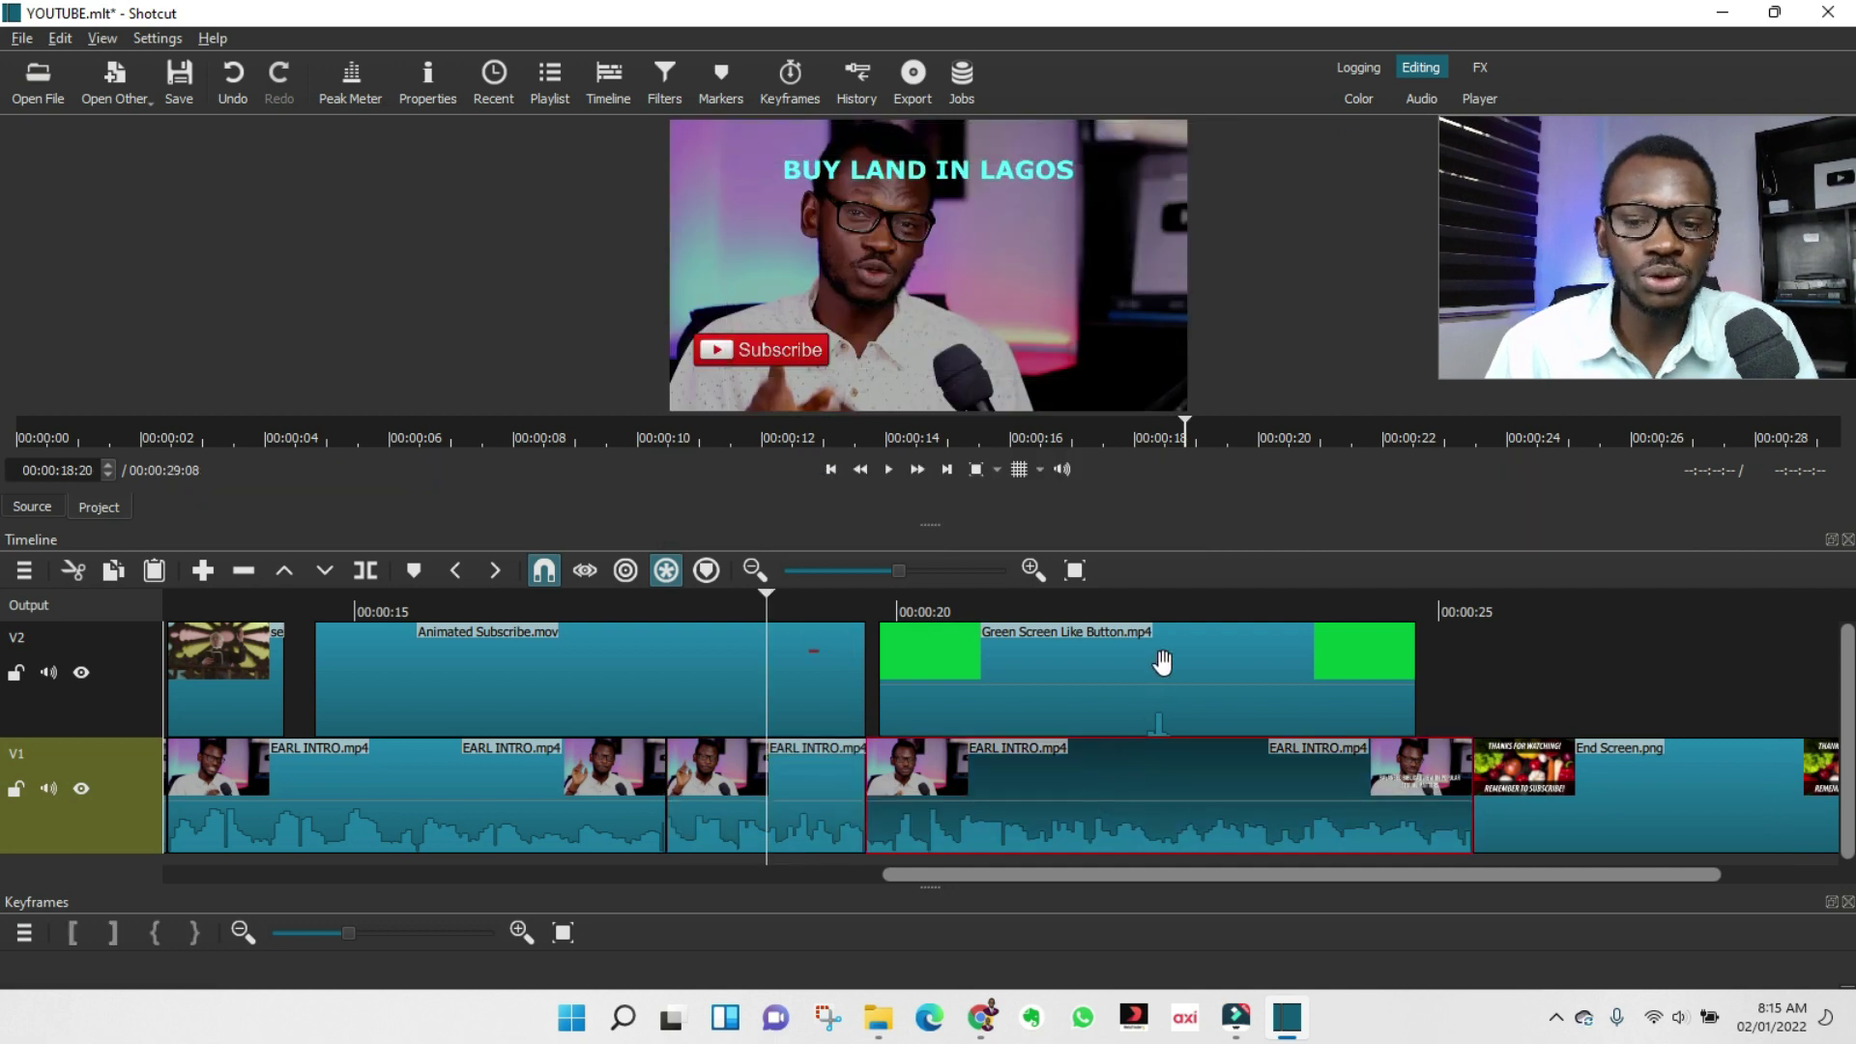
left_click(1158, 604)
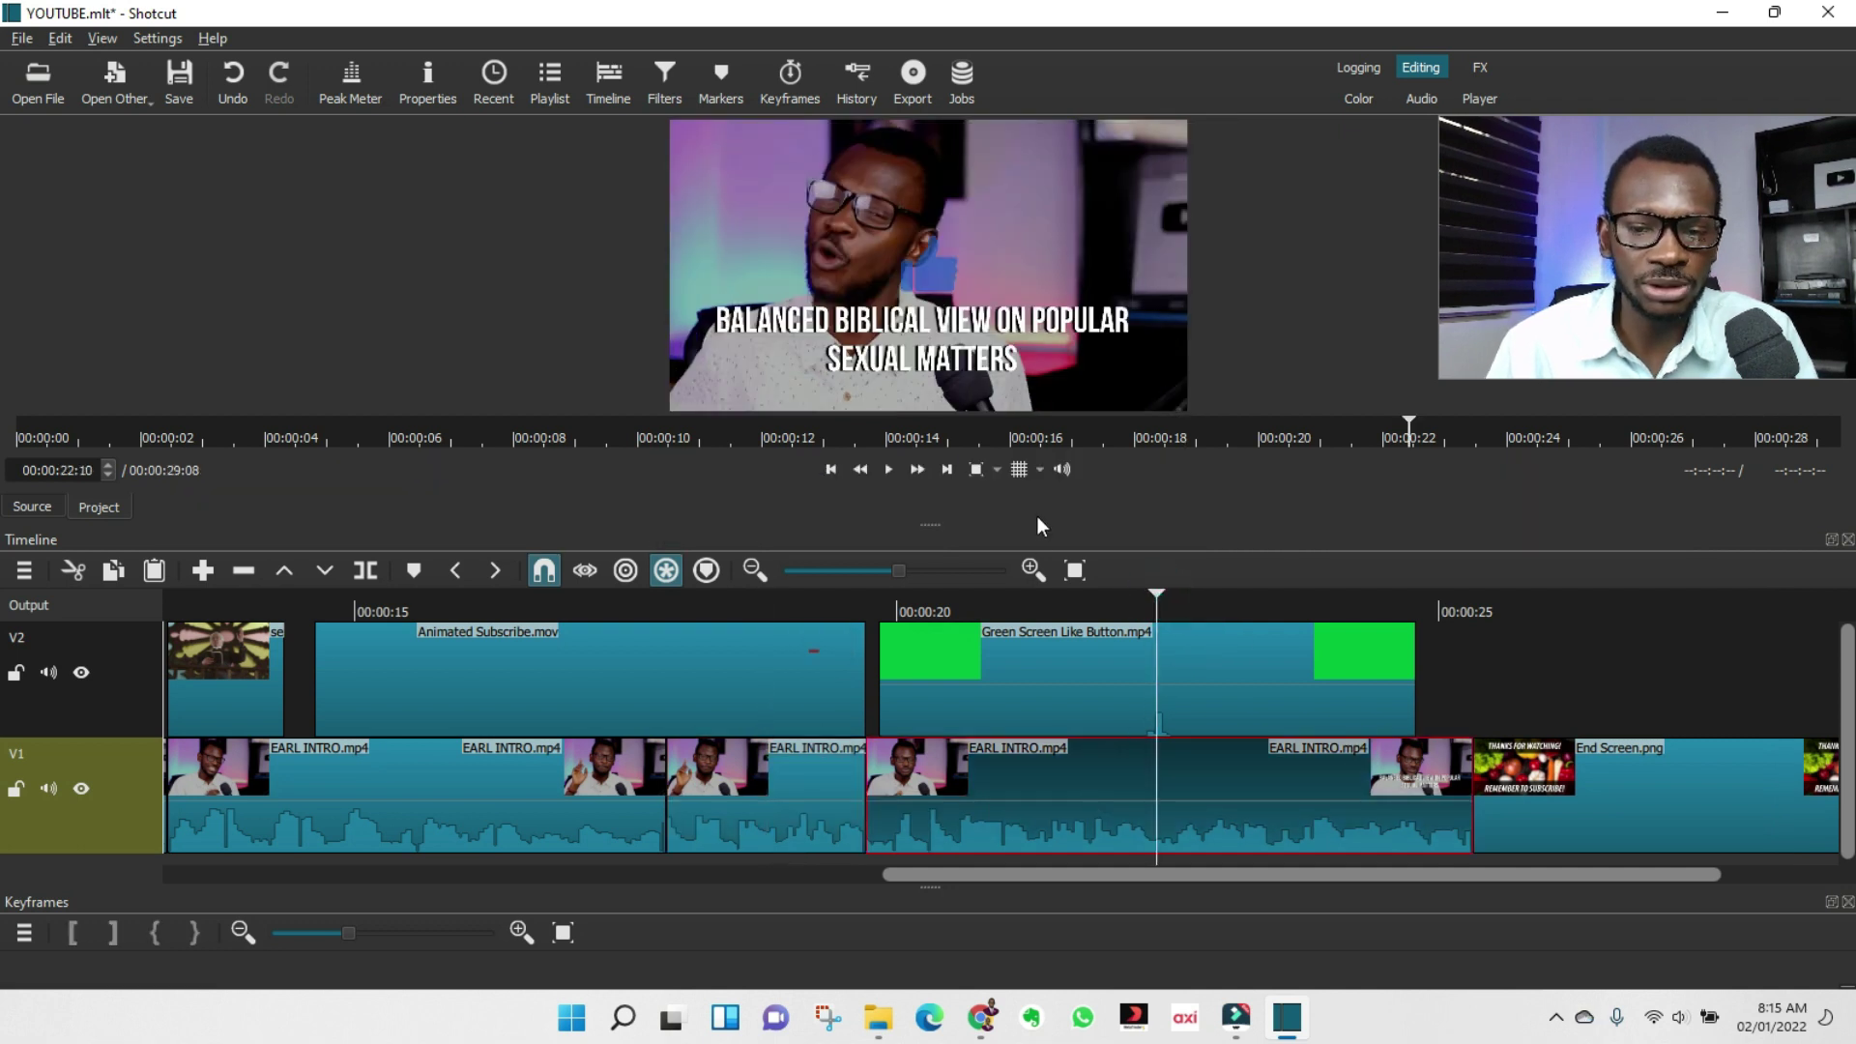
left_click_drag(1037, 524, 1045, 596)
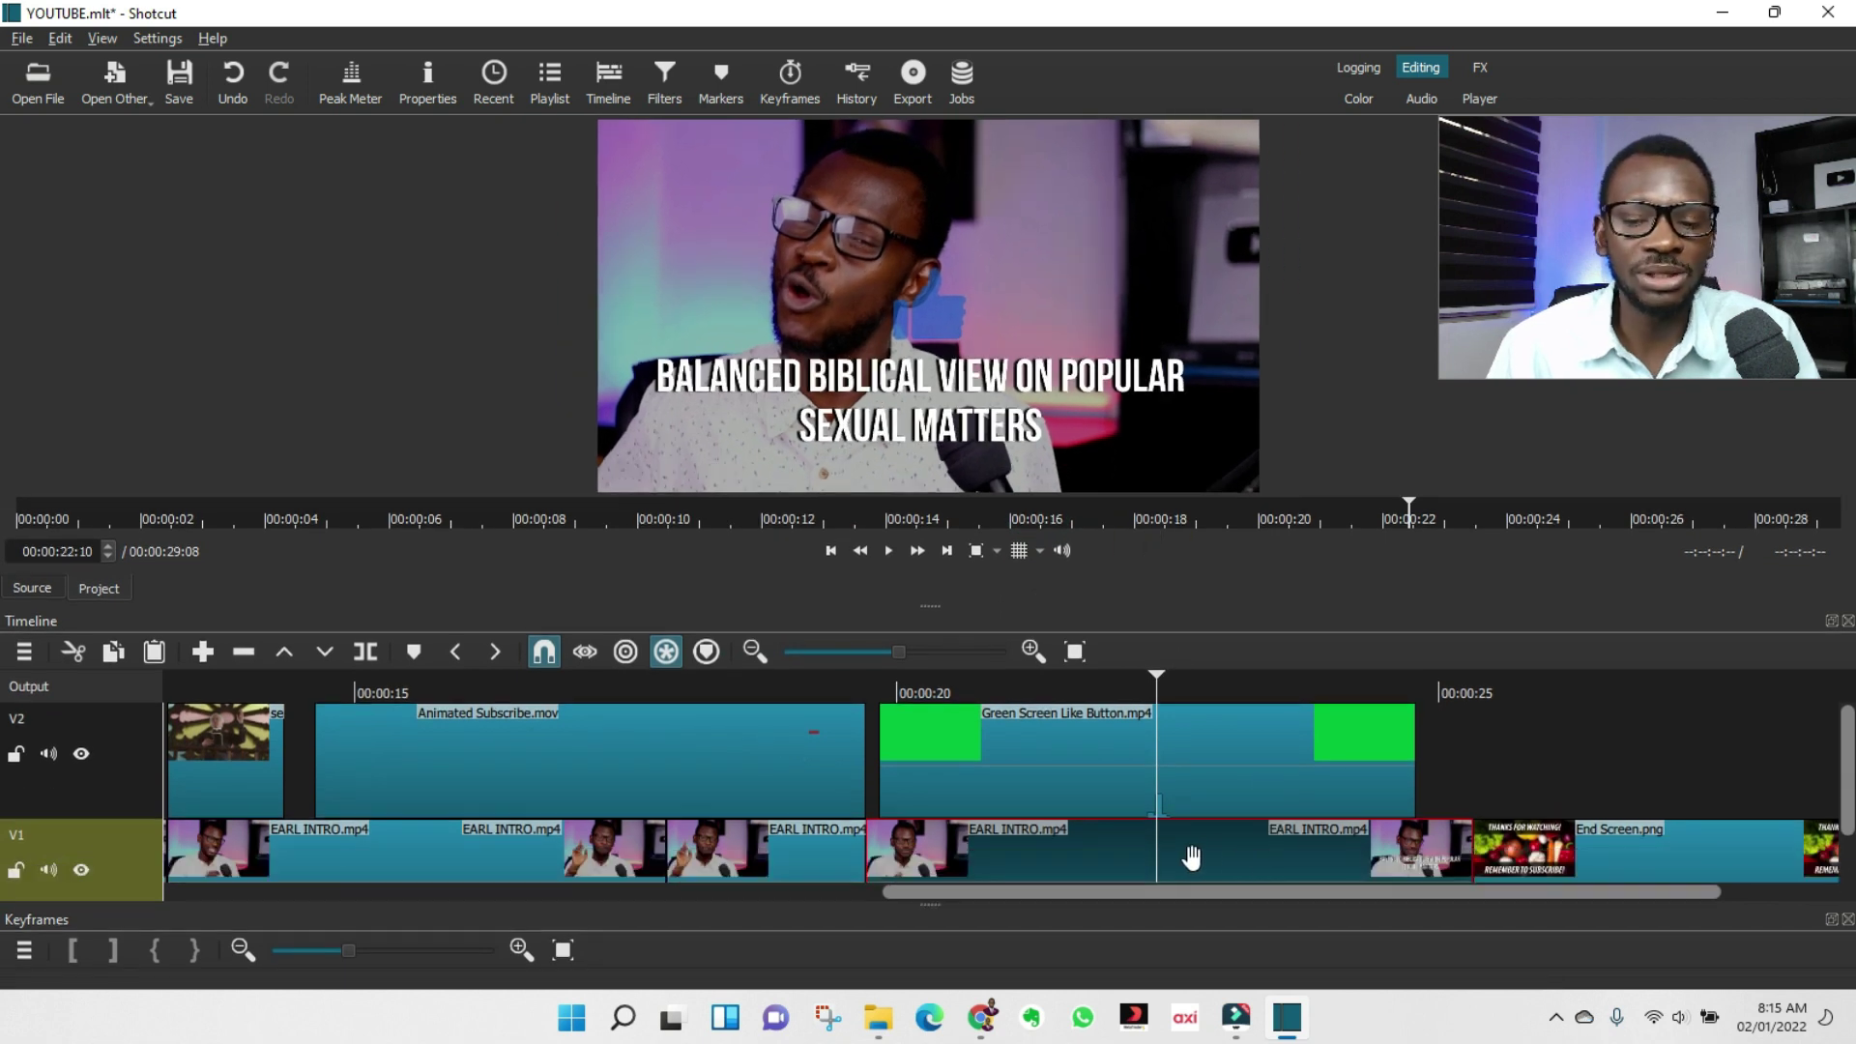
left_click(1088, 846)
Add a Color Grading filter, darkening the shadows and brightening the midtones.
left_click(664, 79)
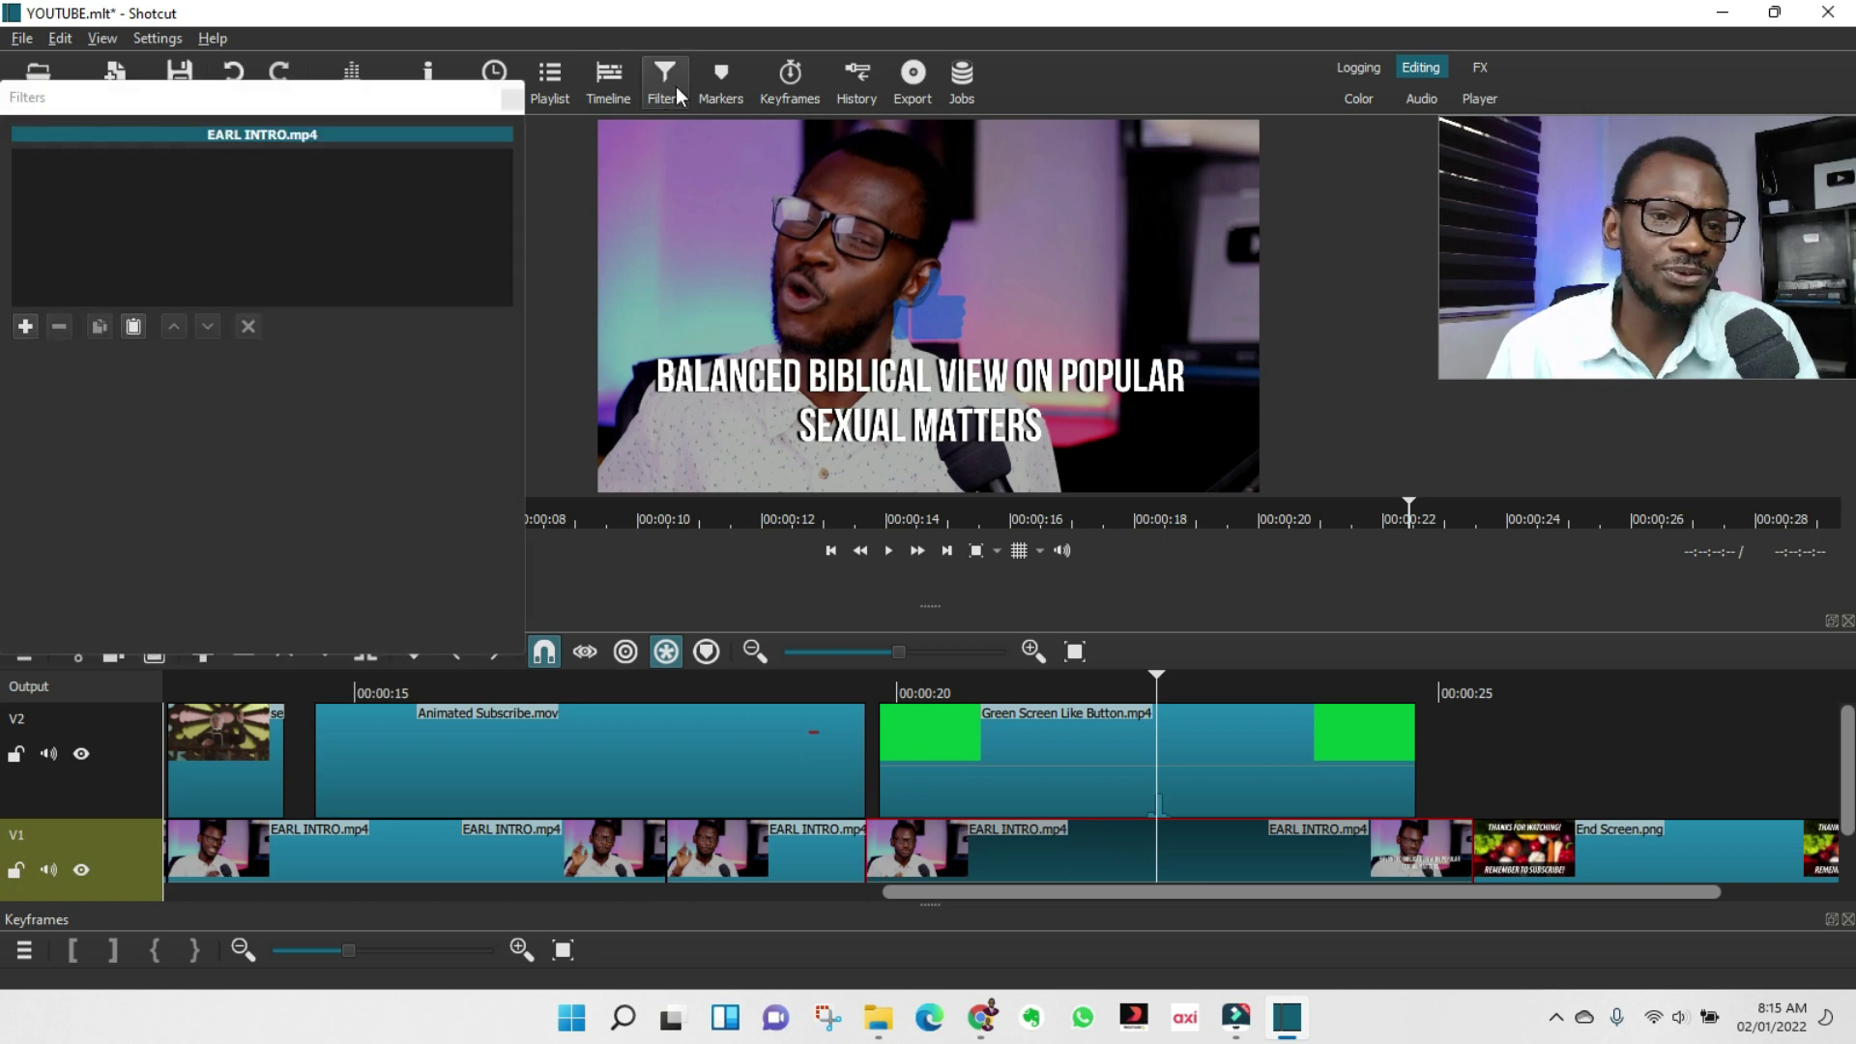
left_click(27, 322)
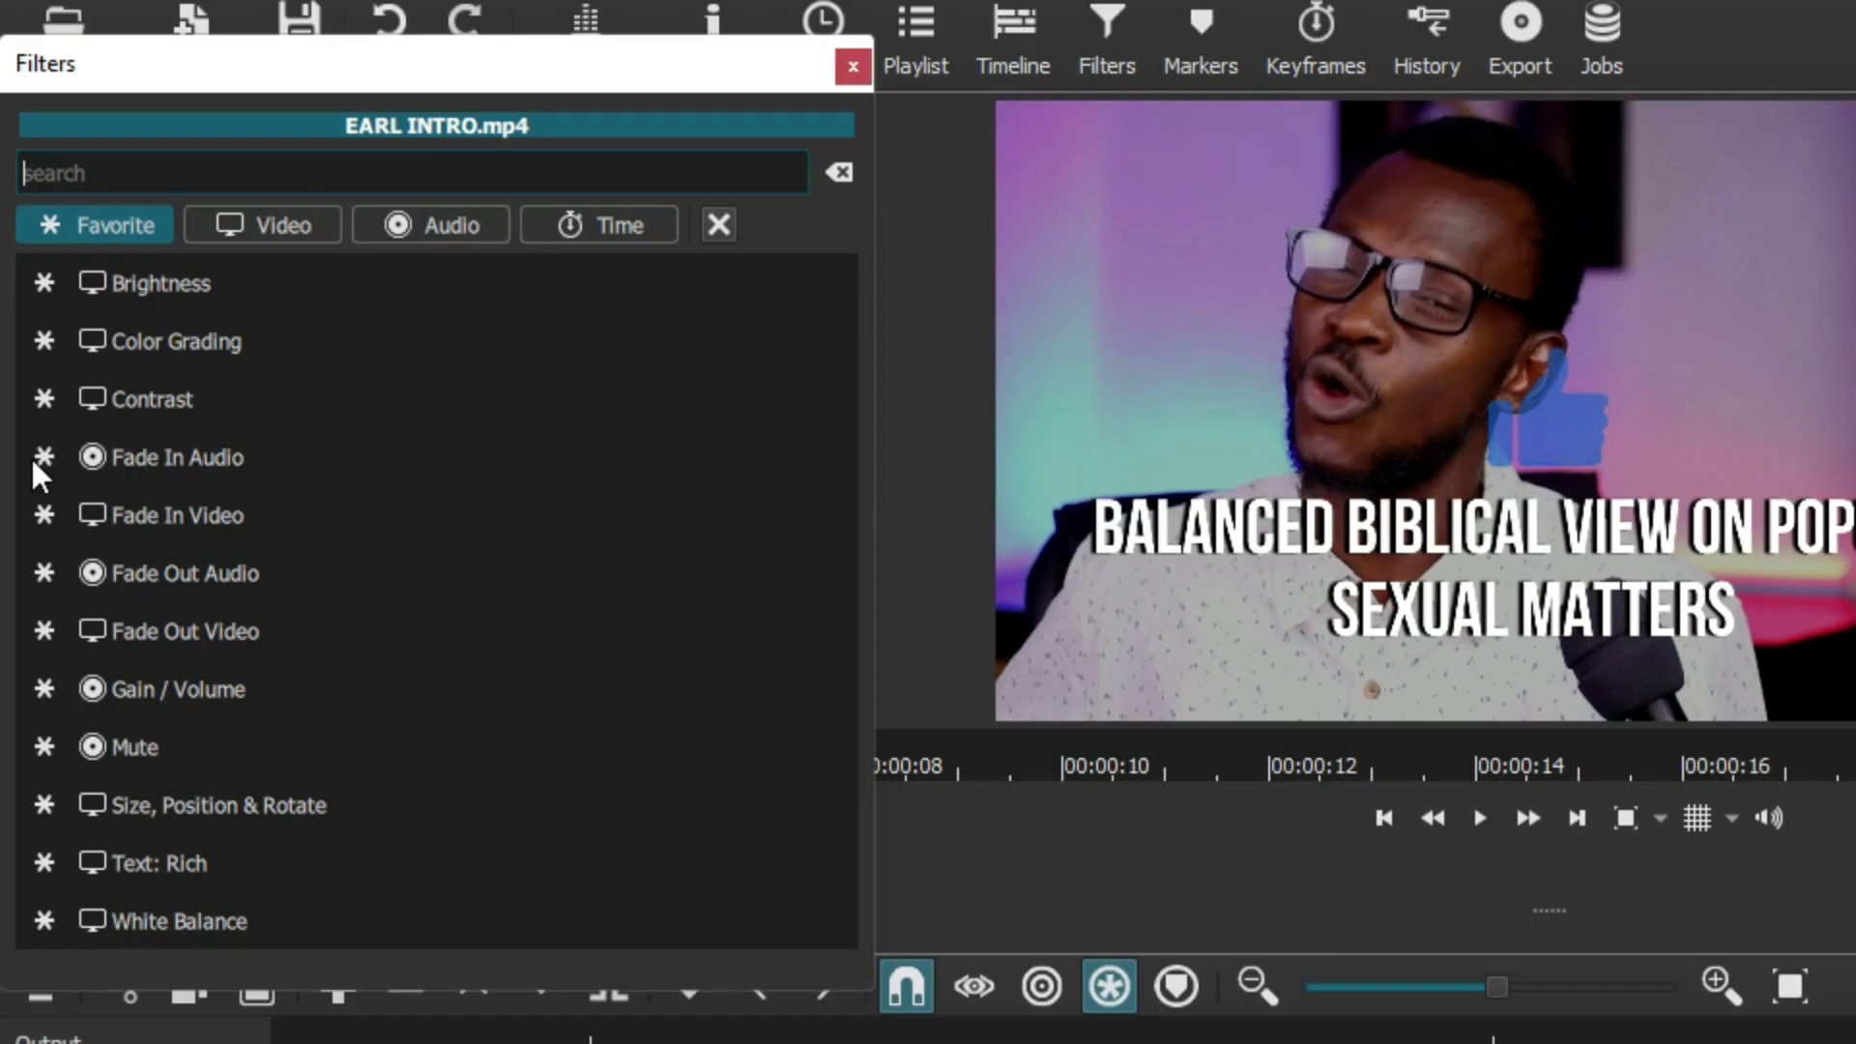
left_click(176, 353)
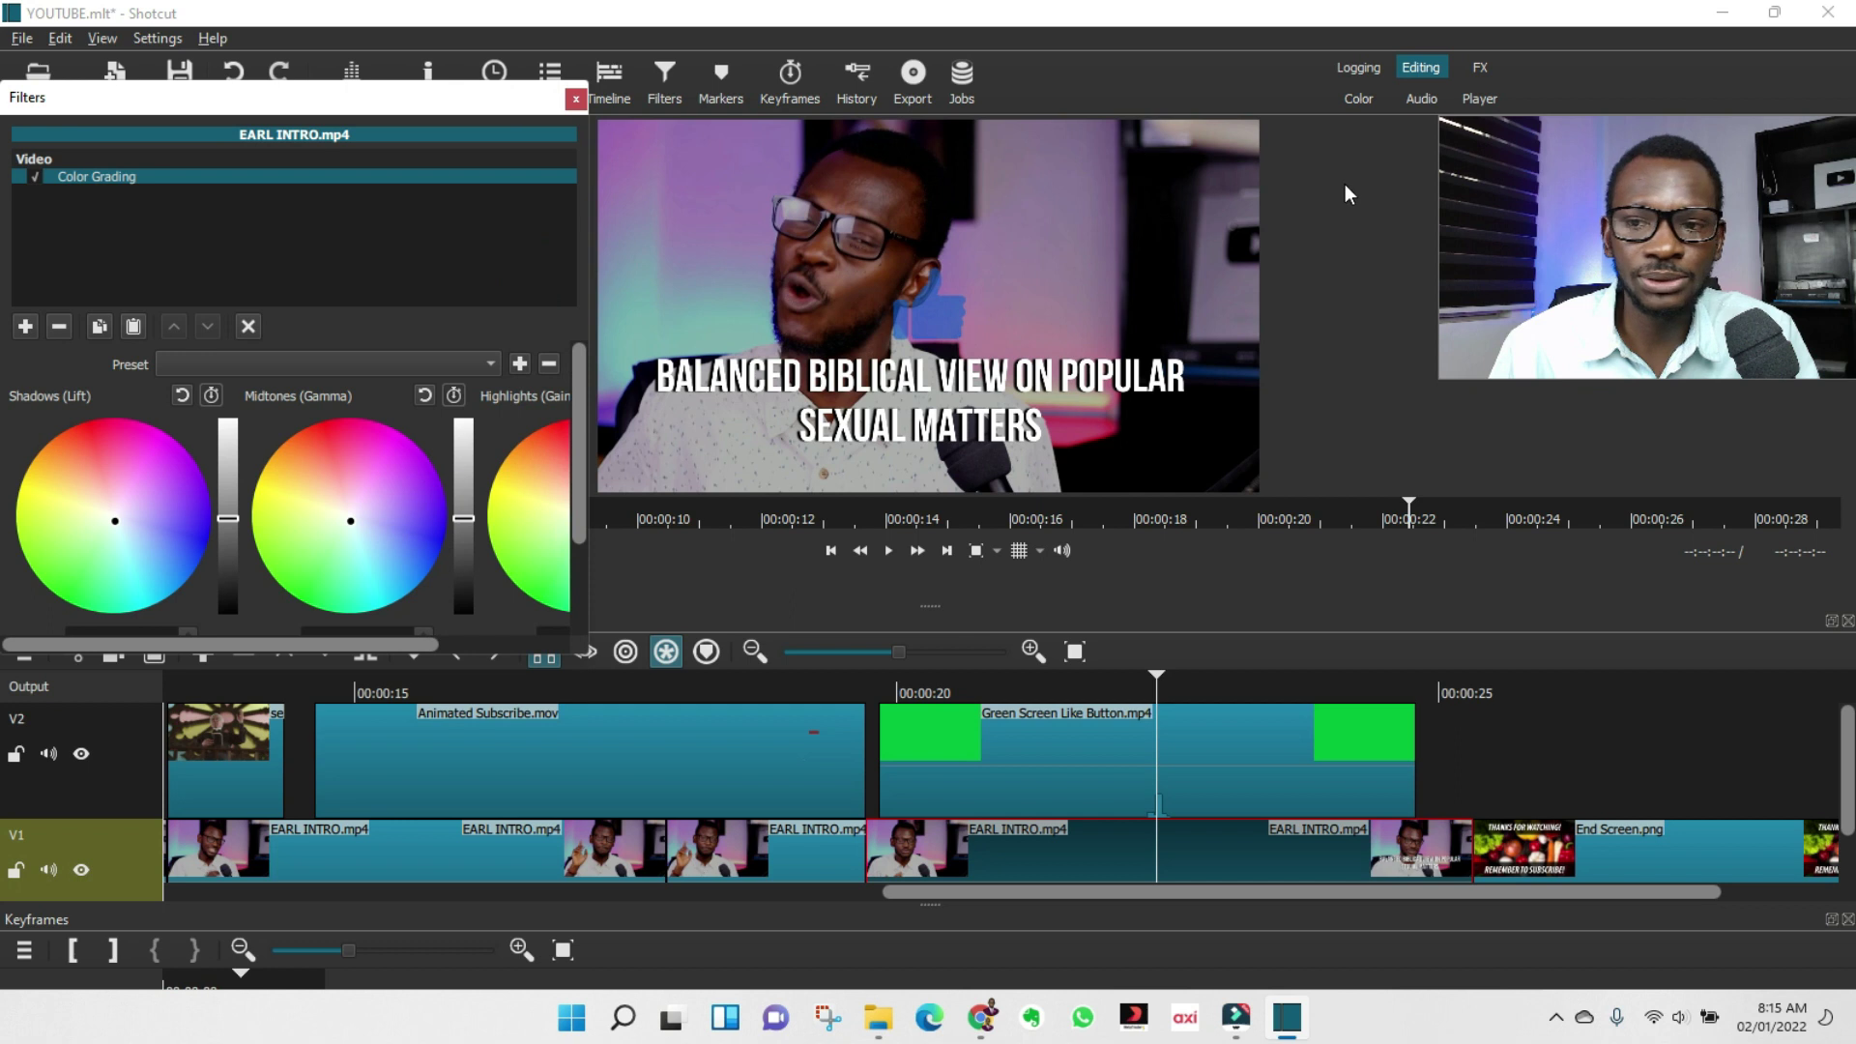
left_click_drag(290, 97, 339, 43)
mouse_move(276, 465)
left_mouse_down()
mouse_move(276, 396)
mouse_move(275, 504)
mouse_move(275, 463)
left_mouse_up()
left_click_drag(513, 465, 580, 448)
scroll(580, 464, "down", 3)
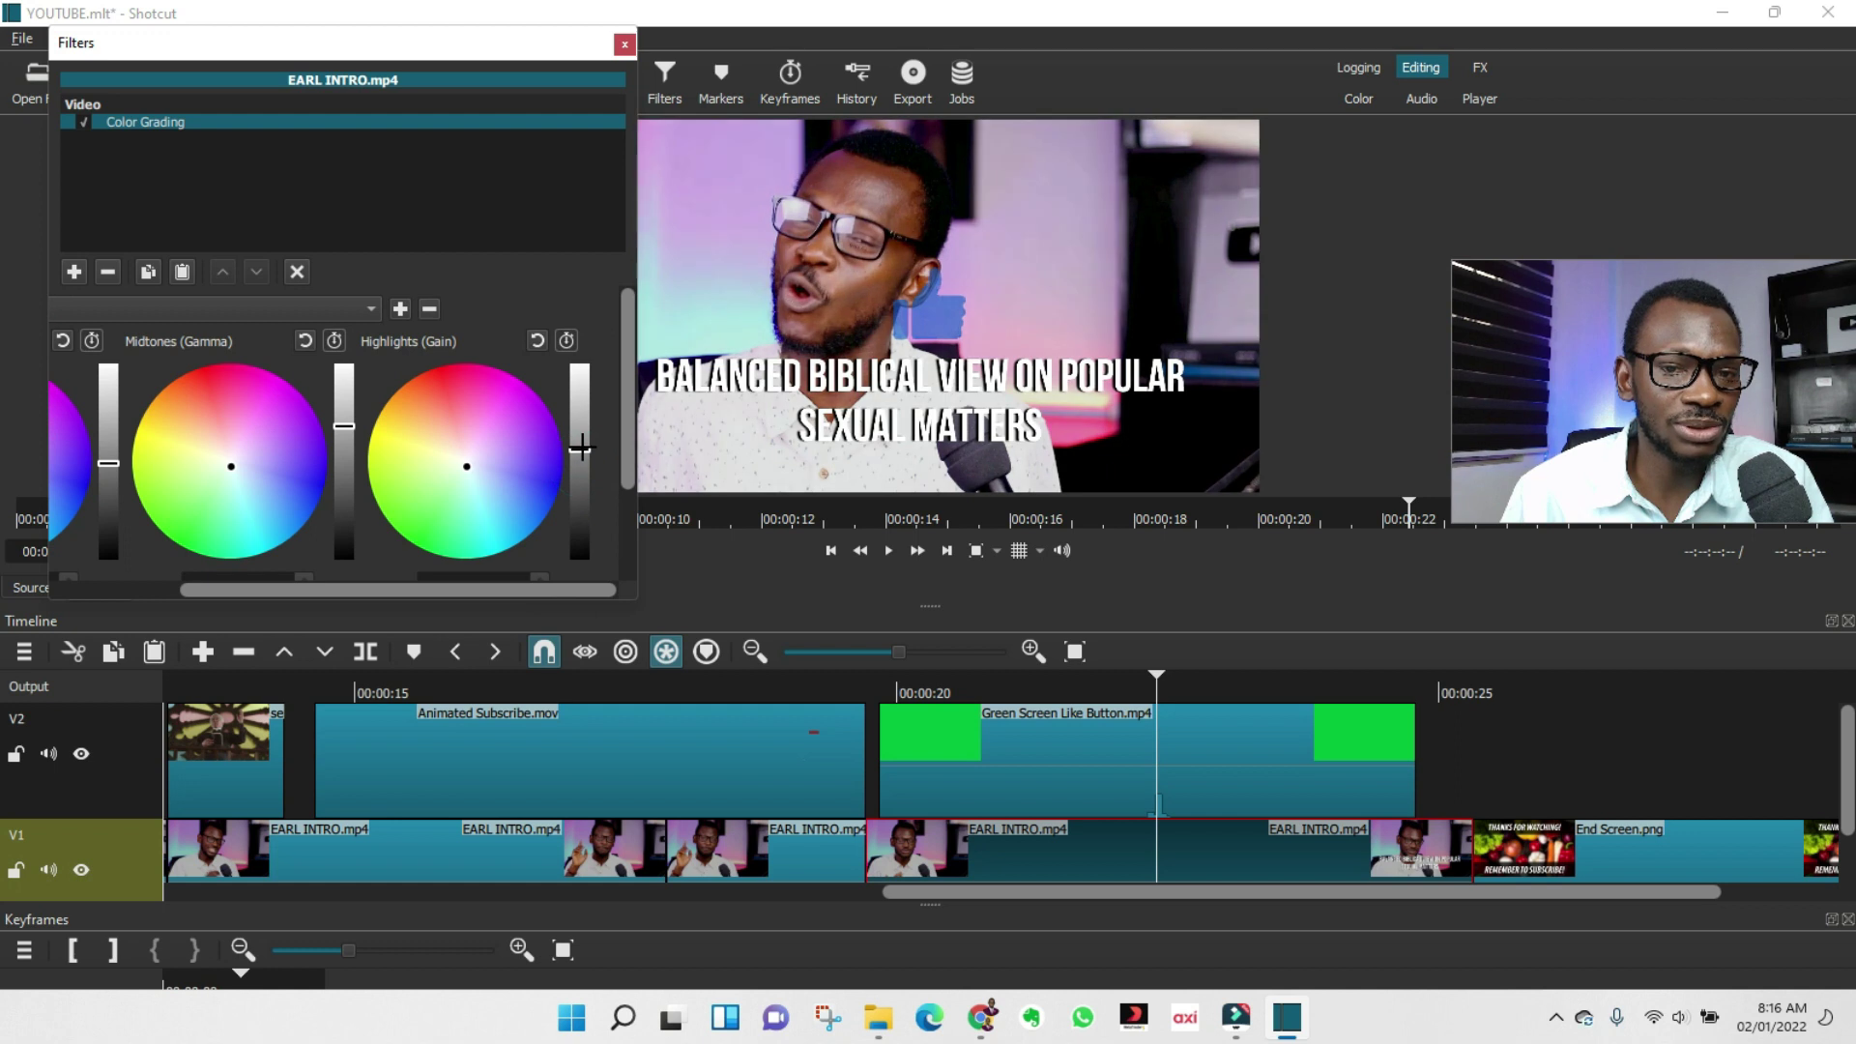
left_click(625, 43)
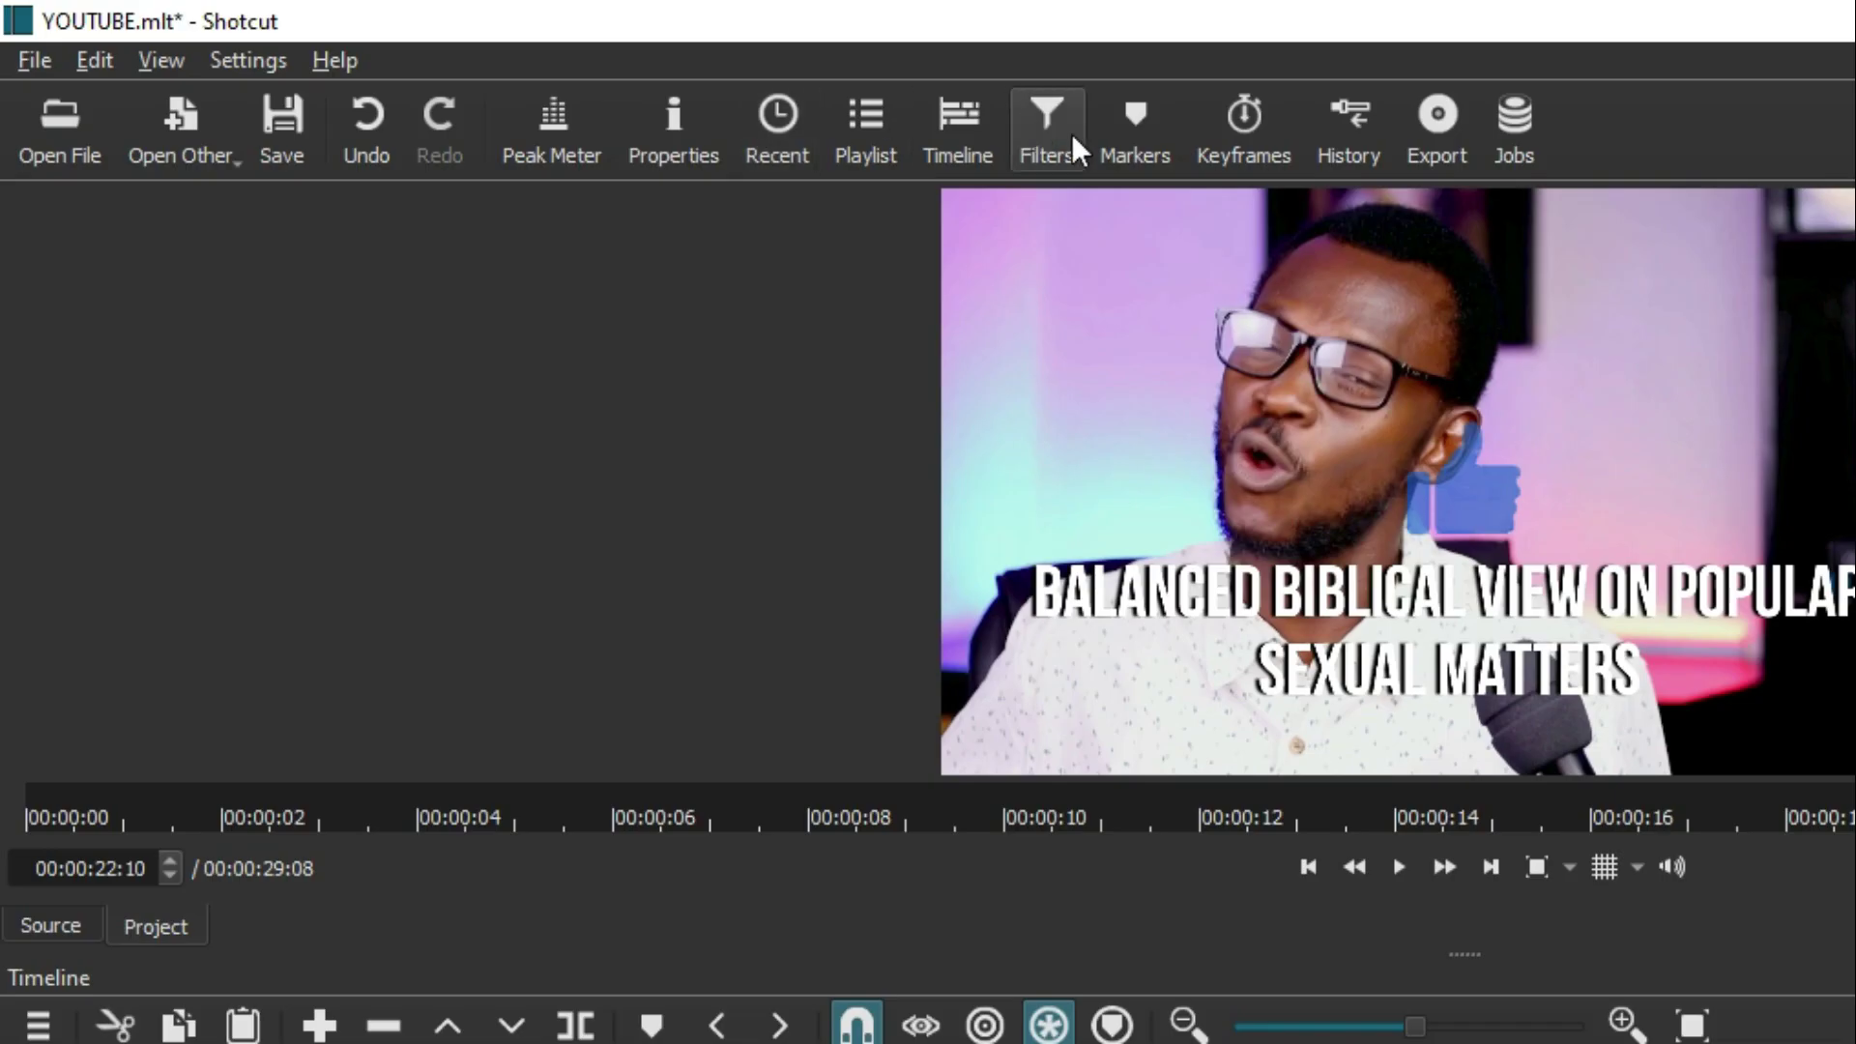
Search 'SAT' and add a Saturation filter to the EARL INTRO clip, settling its level at 96%.
left_click(674, 85)
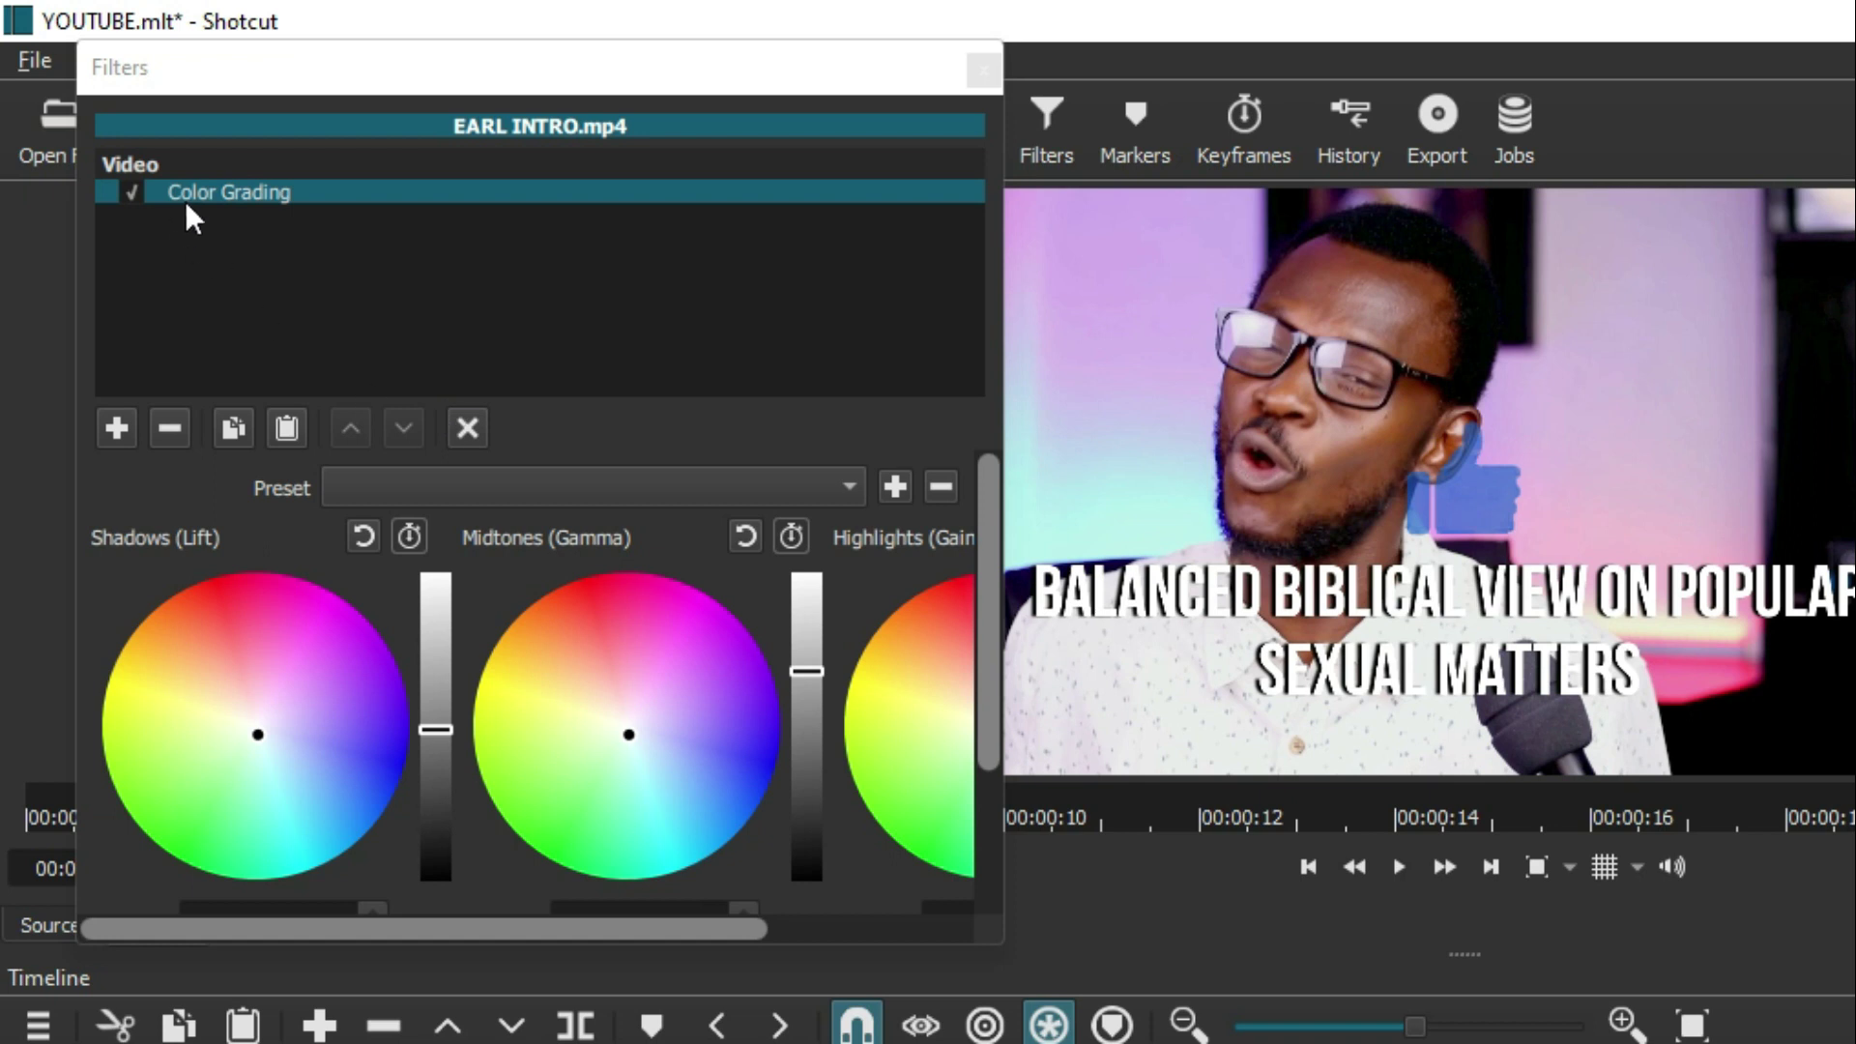
left_click(116, 428)
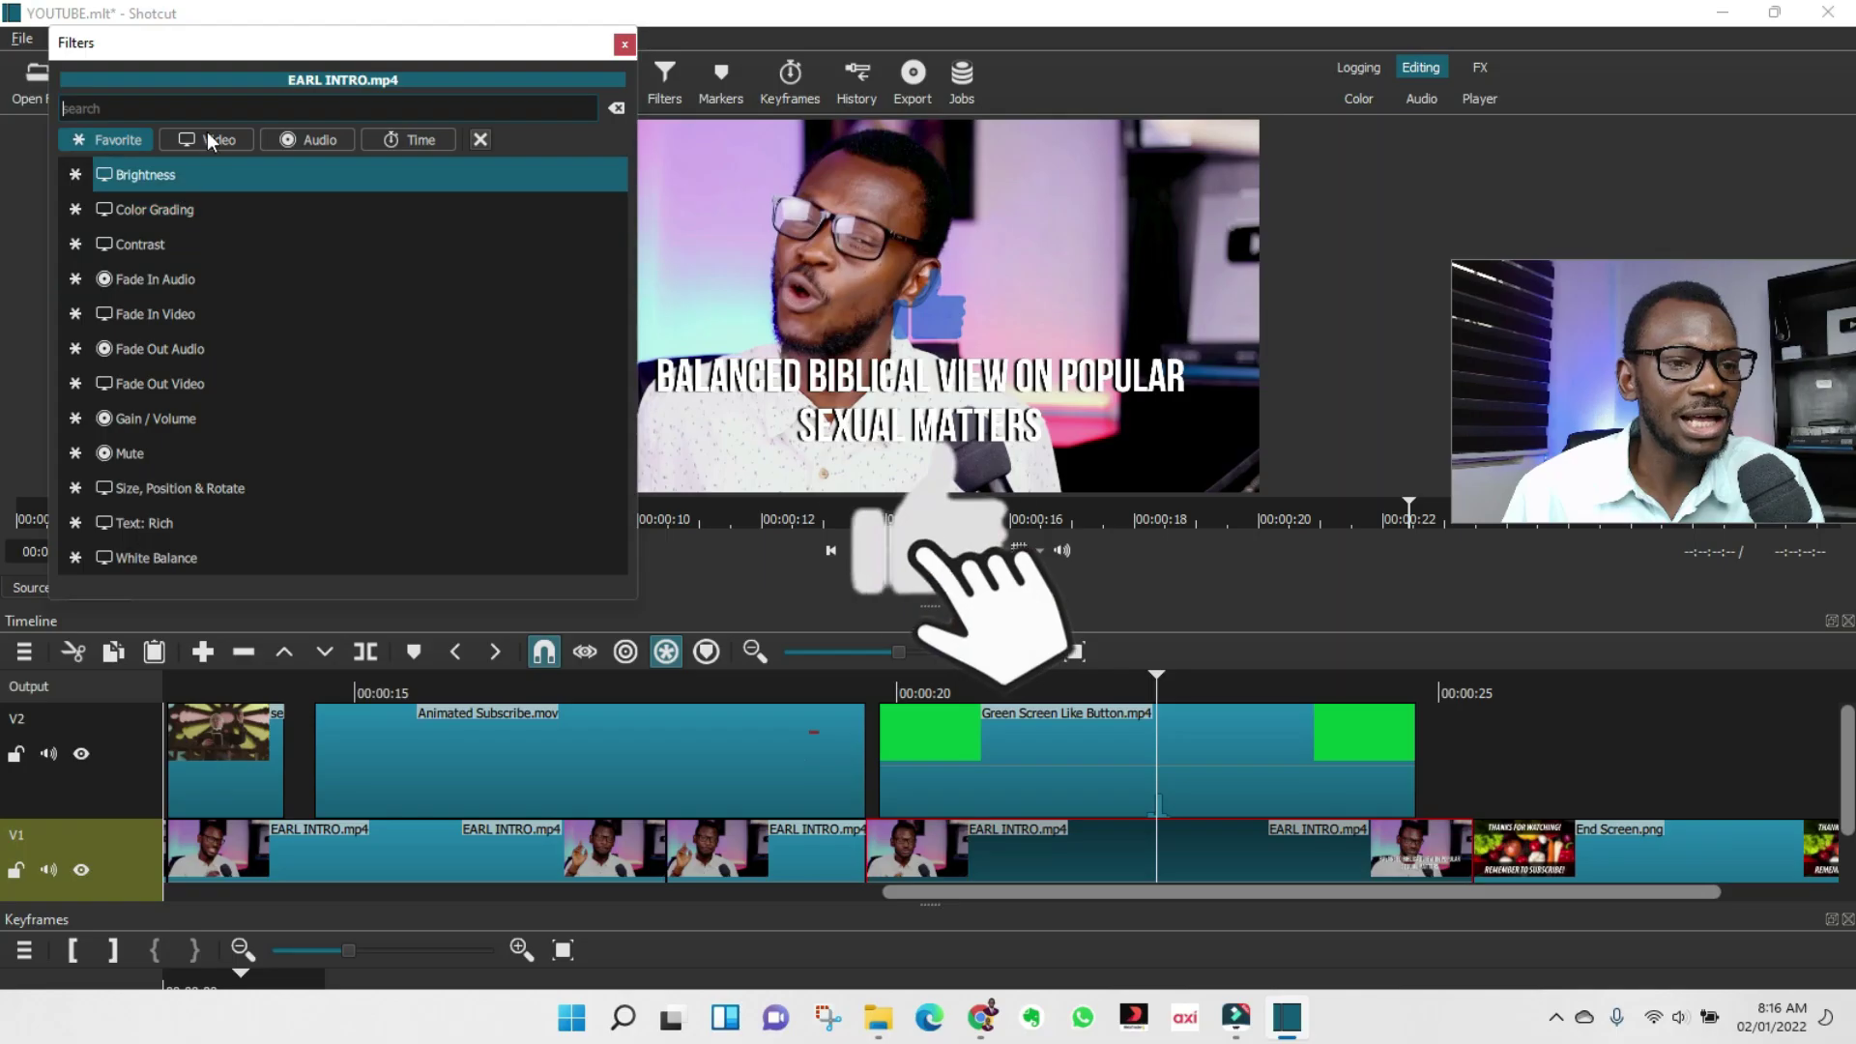
type("SAT")
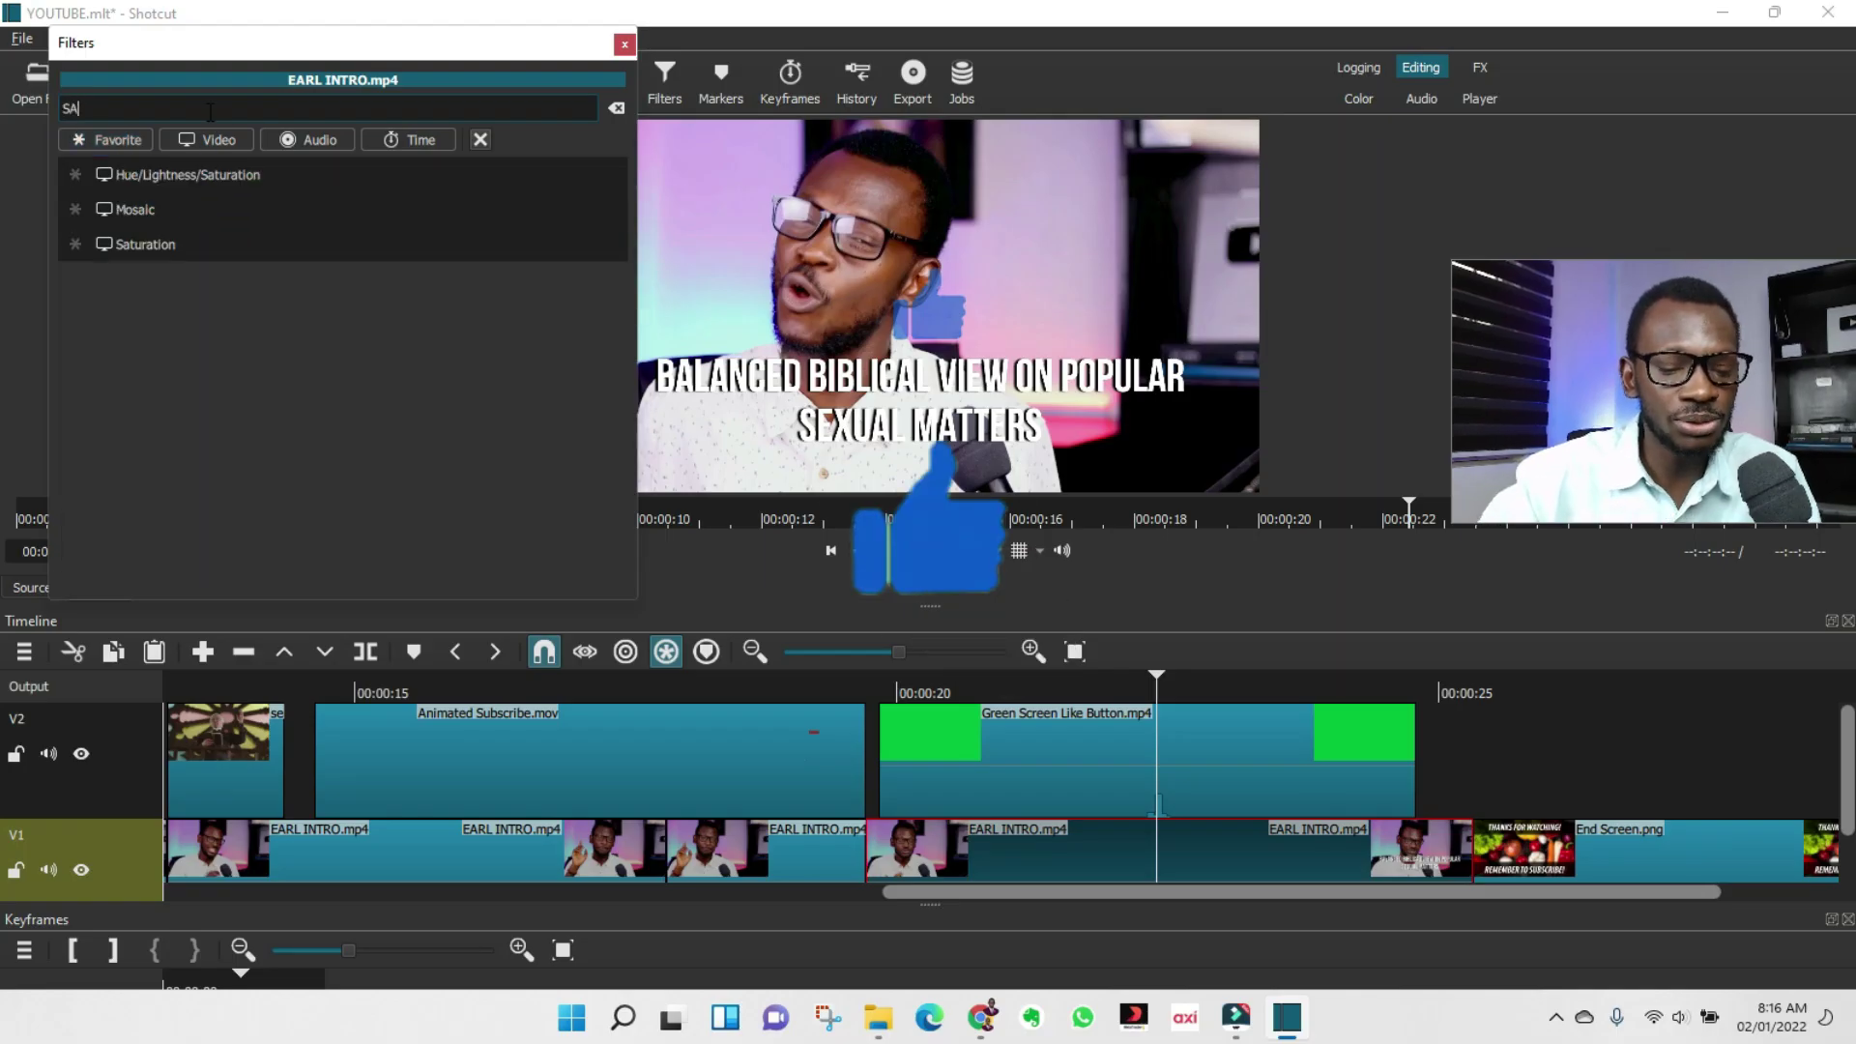
left_click(319, 209)
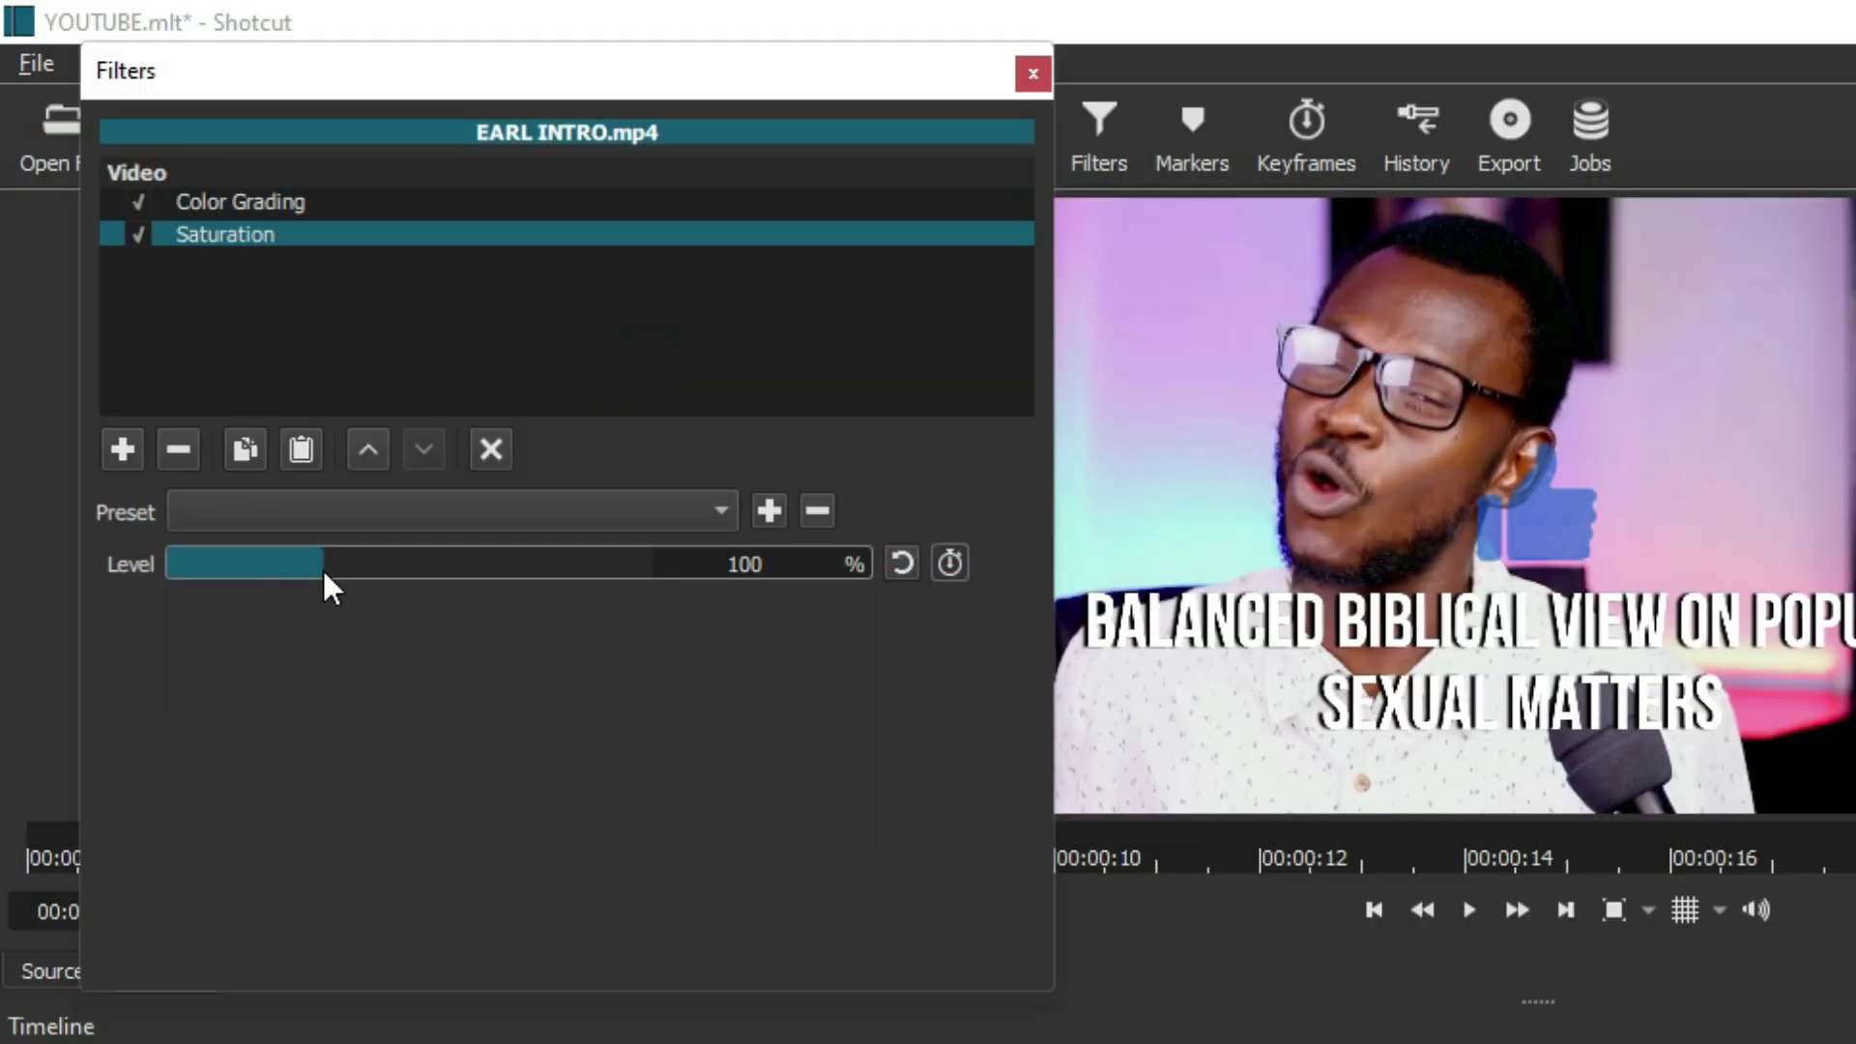
left_click_drag(322, 567, 450, 564)
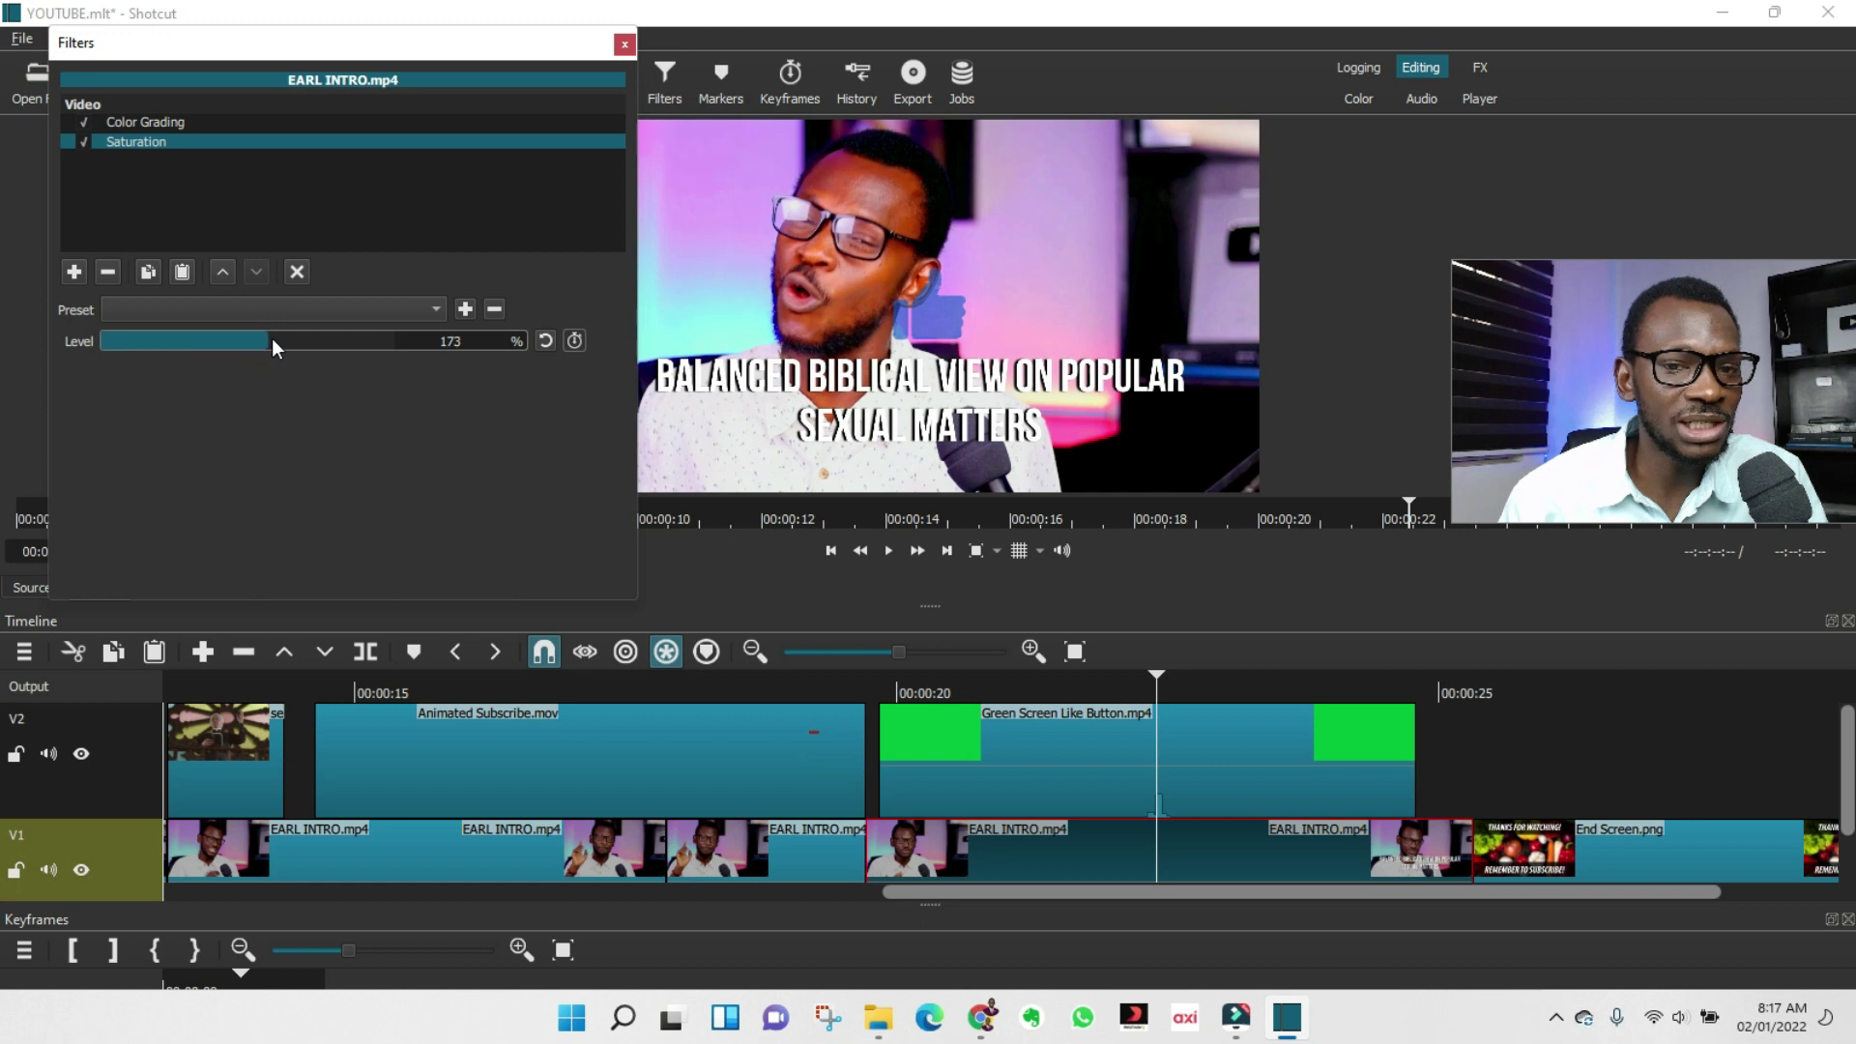
left_click_drag(271, 339, 200, 323)
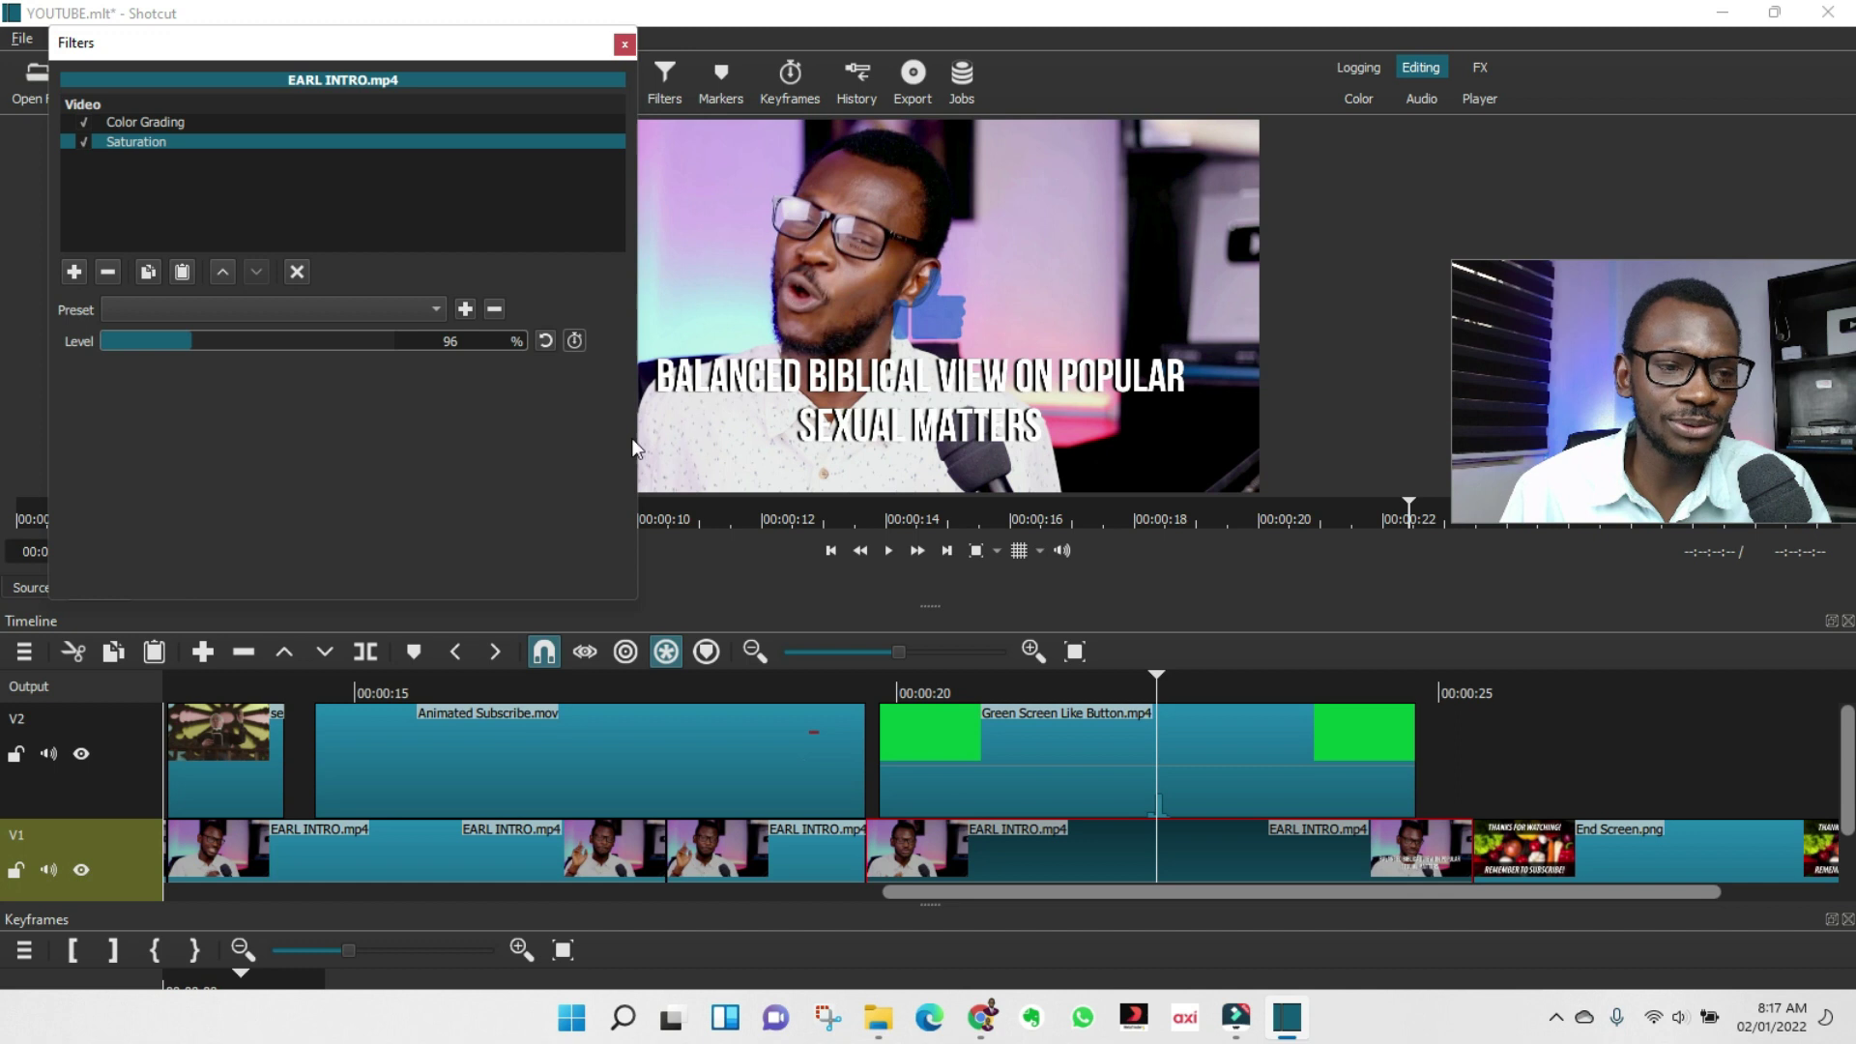
left_click(1187, 601)
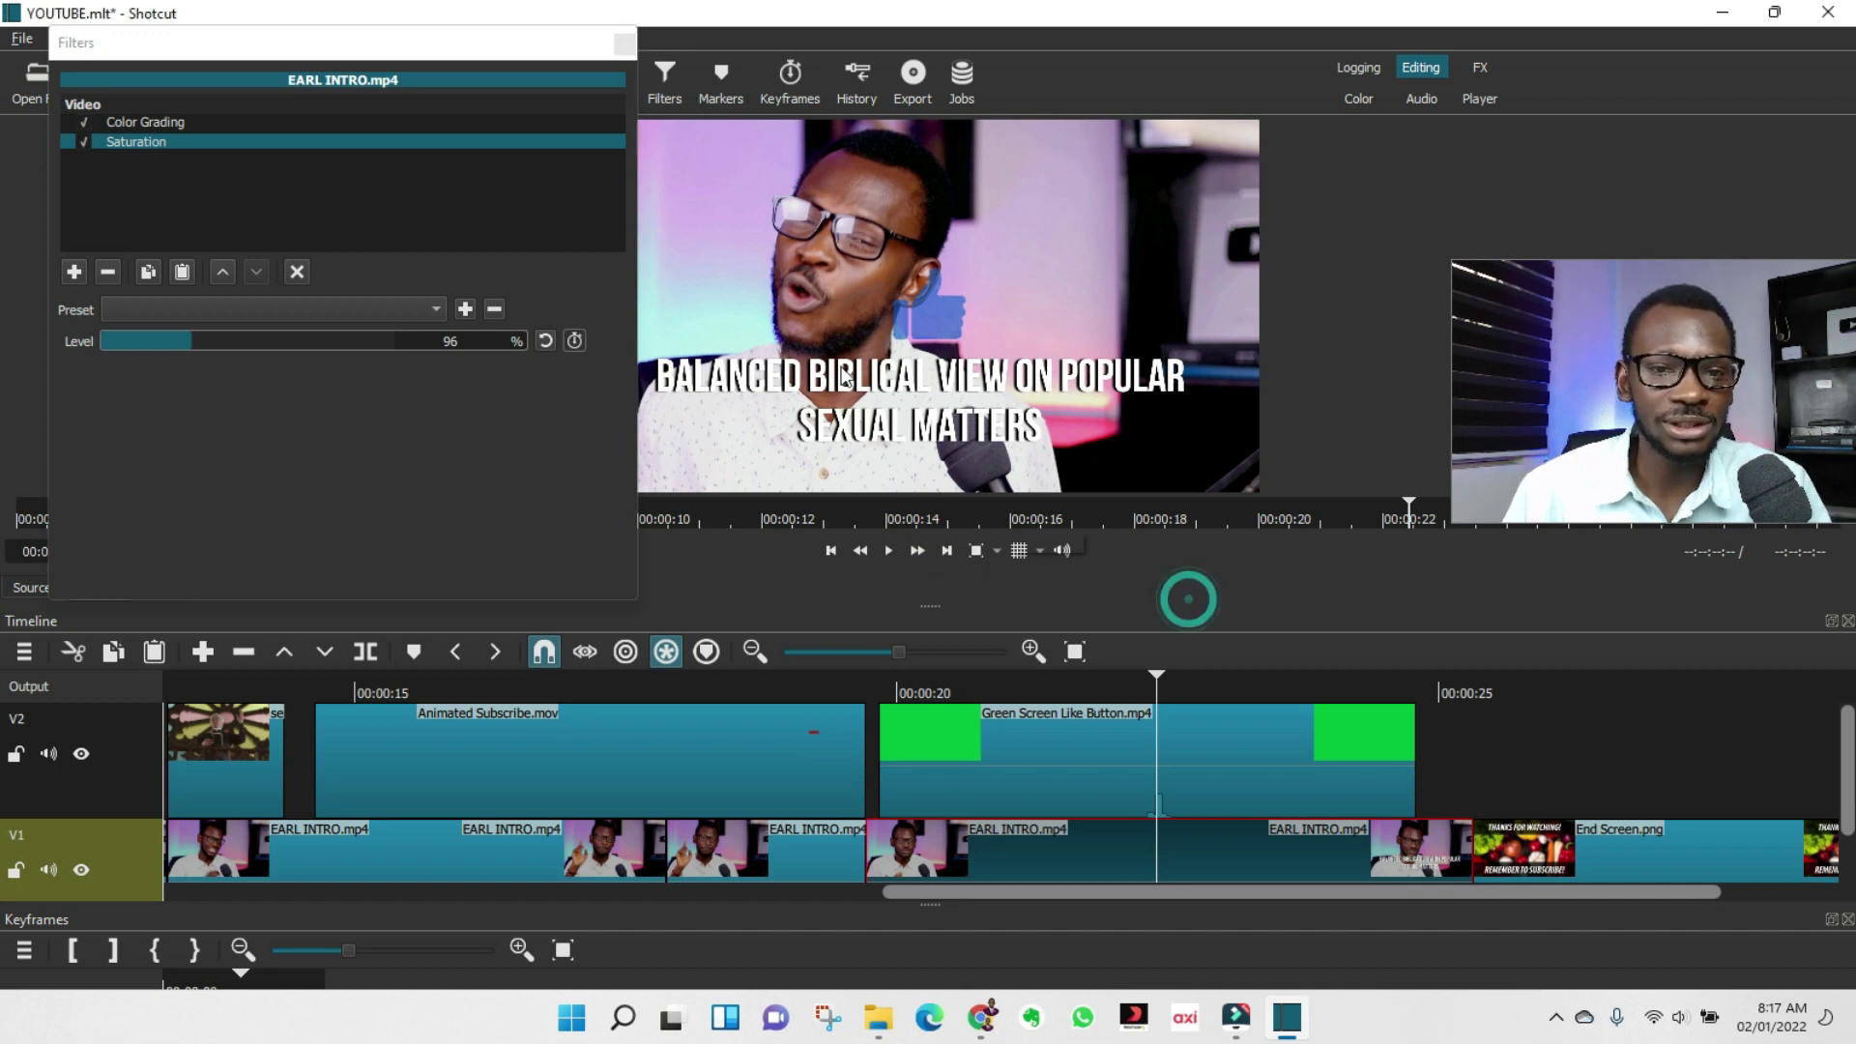
left_click(624, 43)
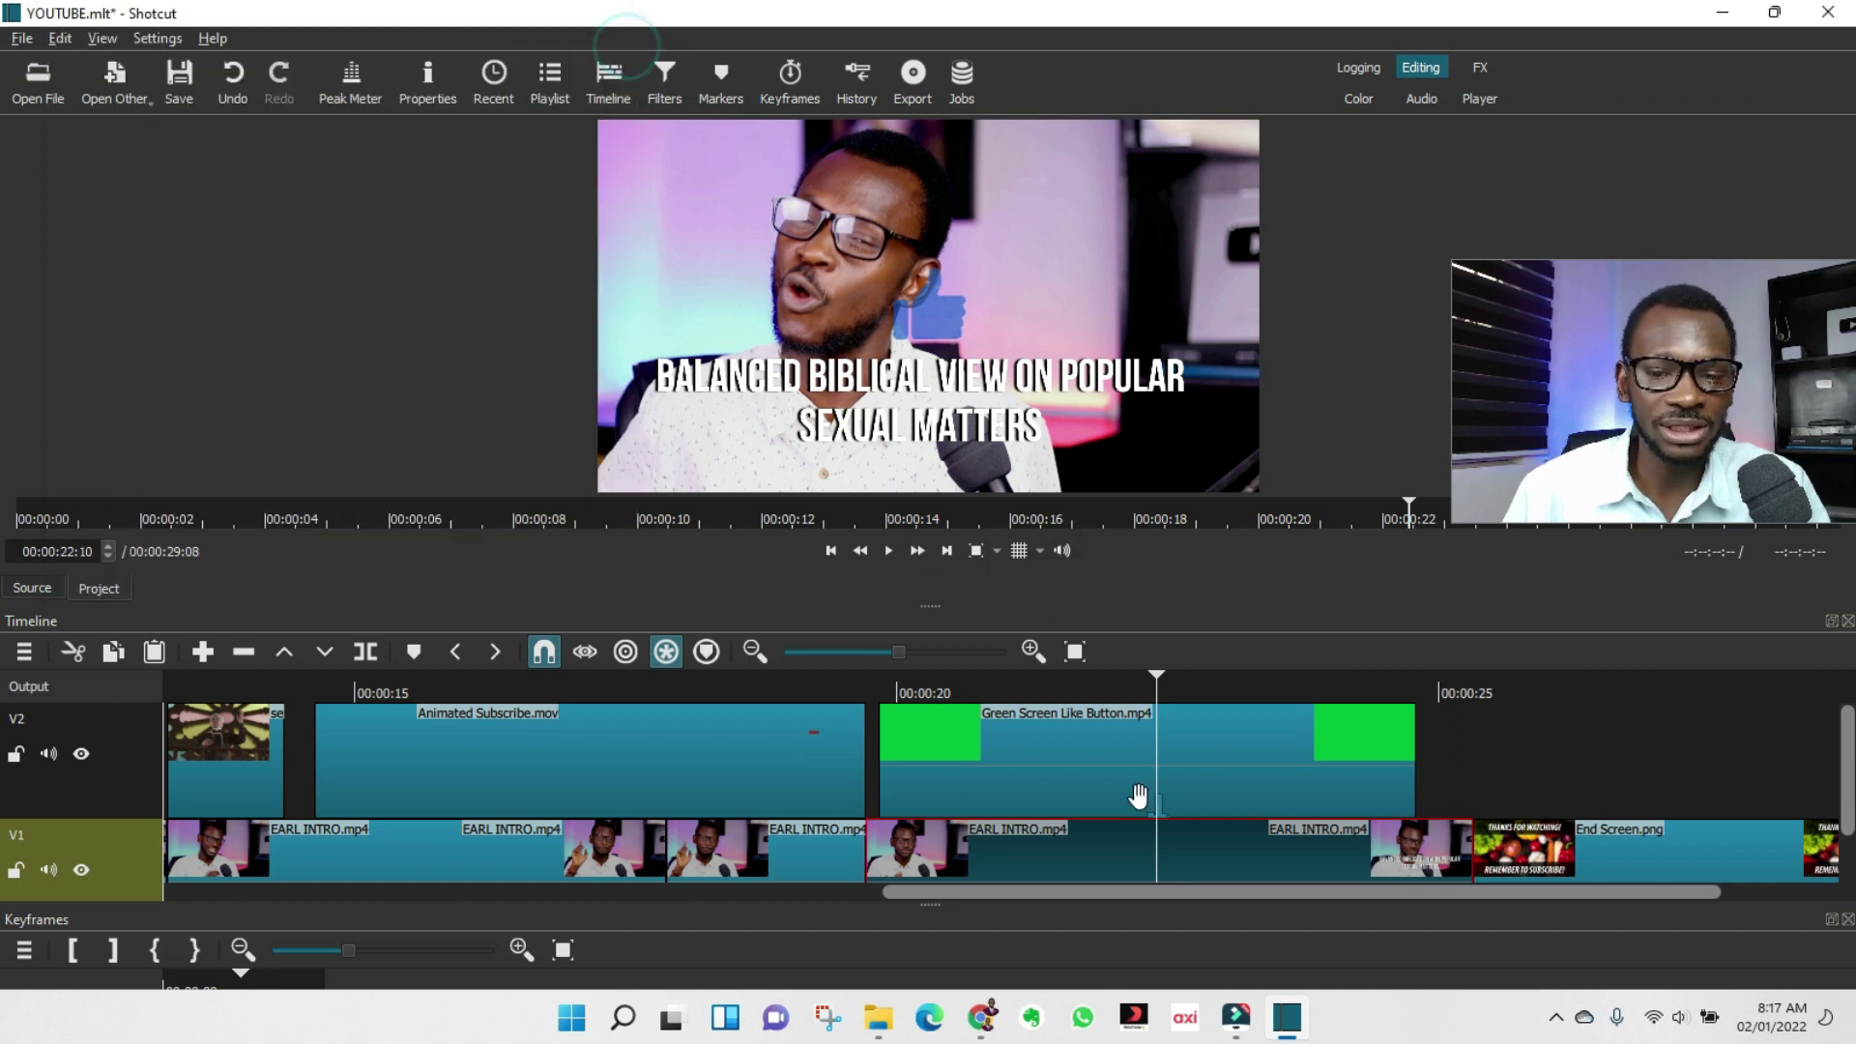
key("Delete")
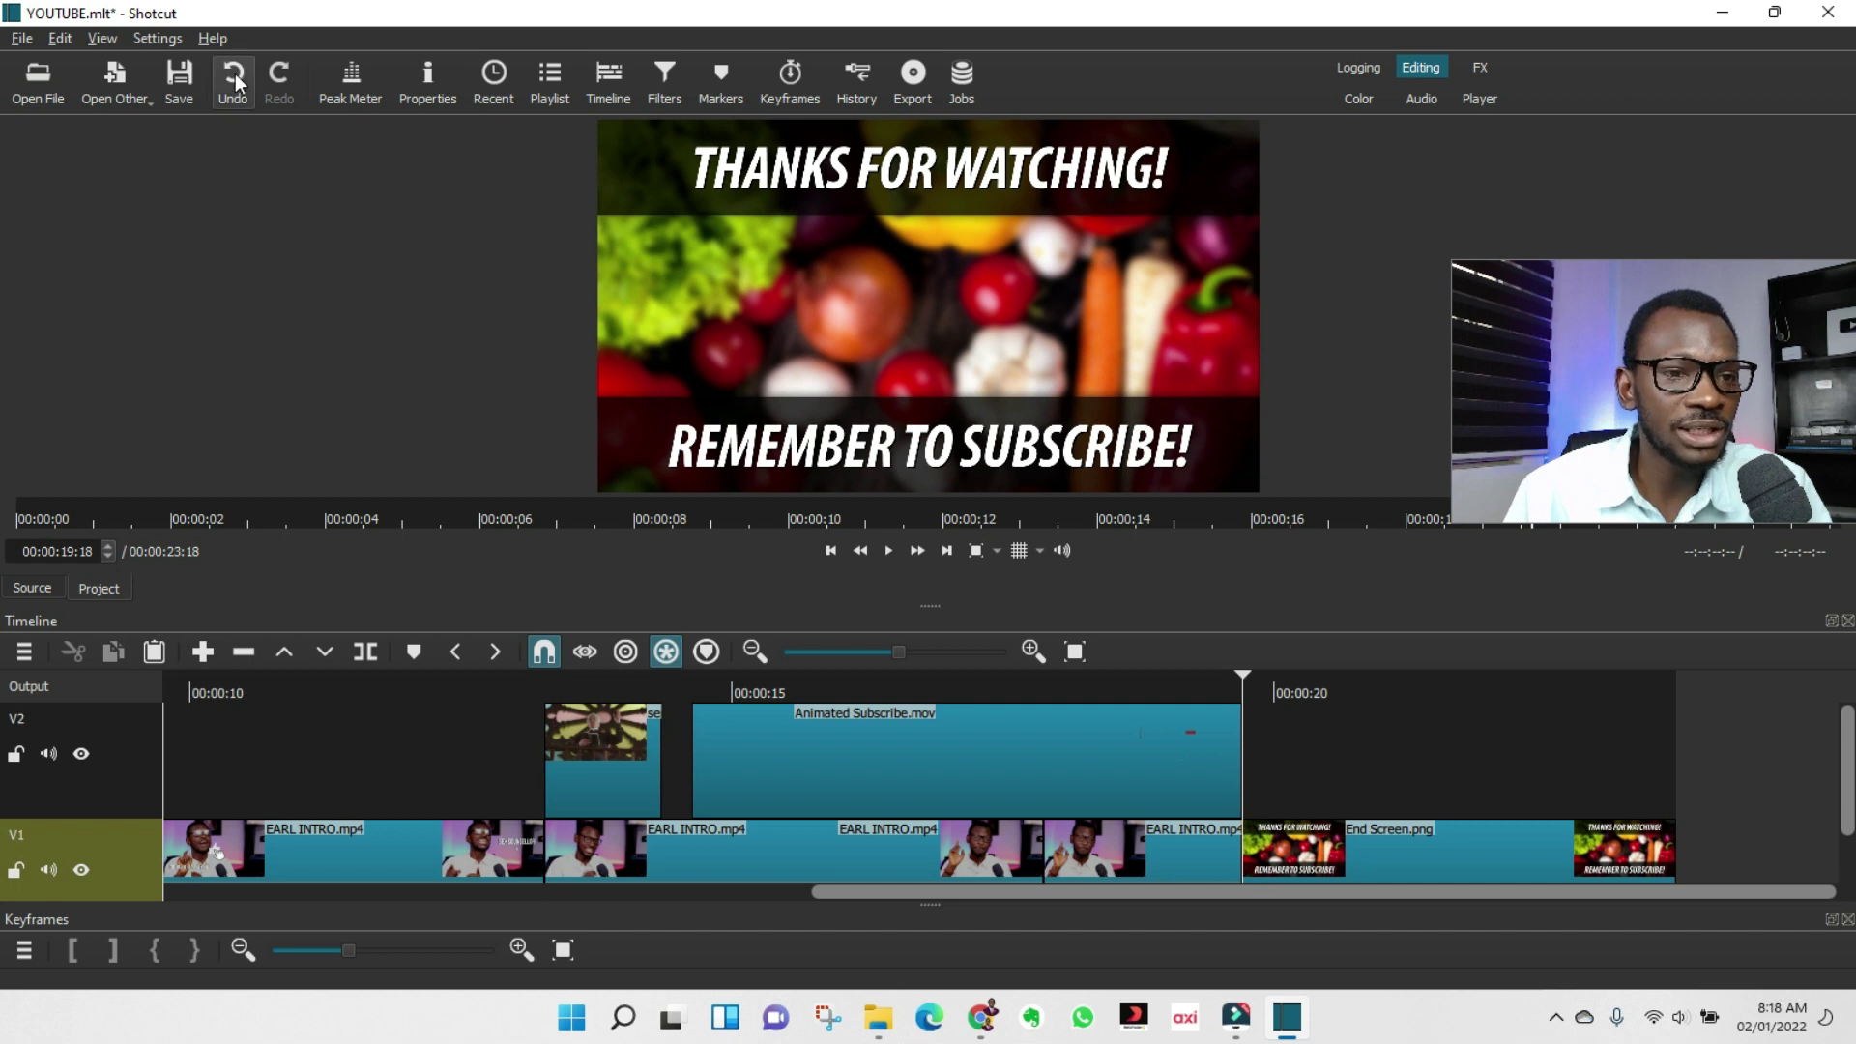
left_click(241, 95)
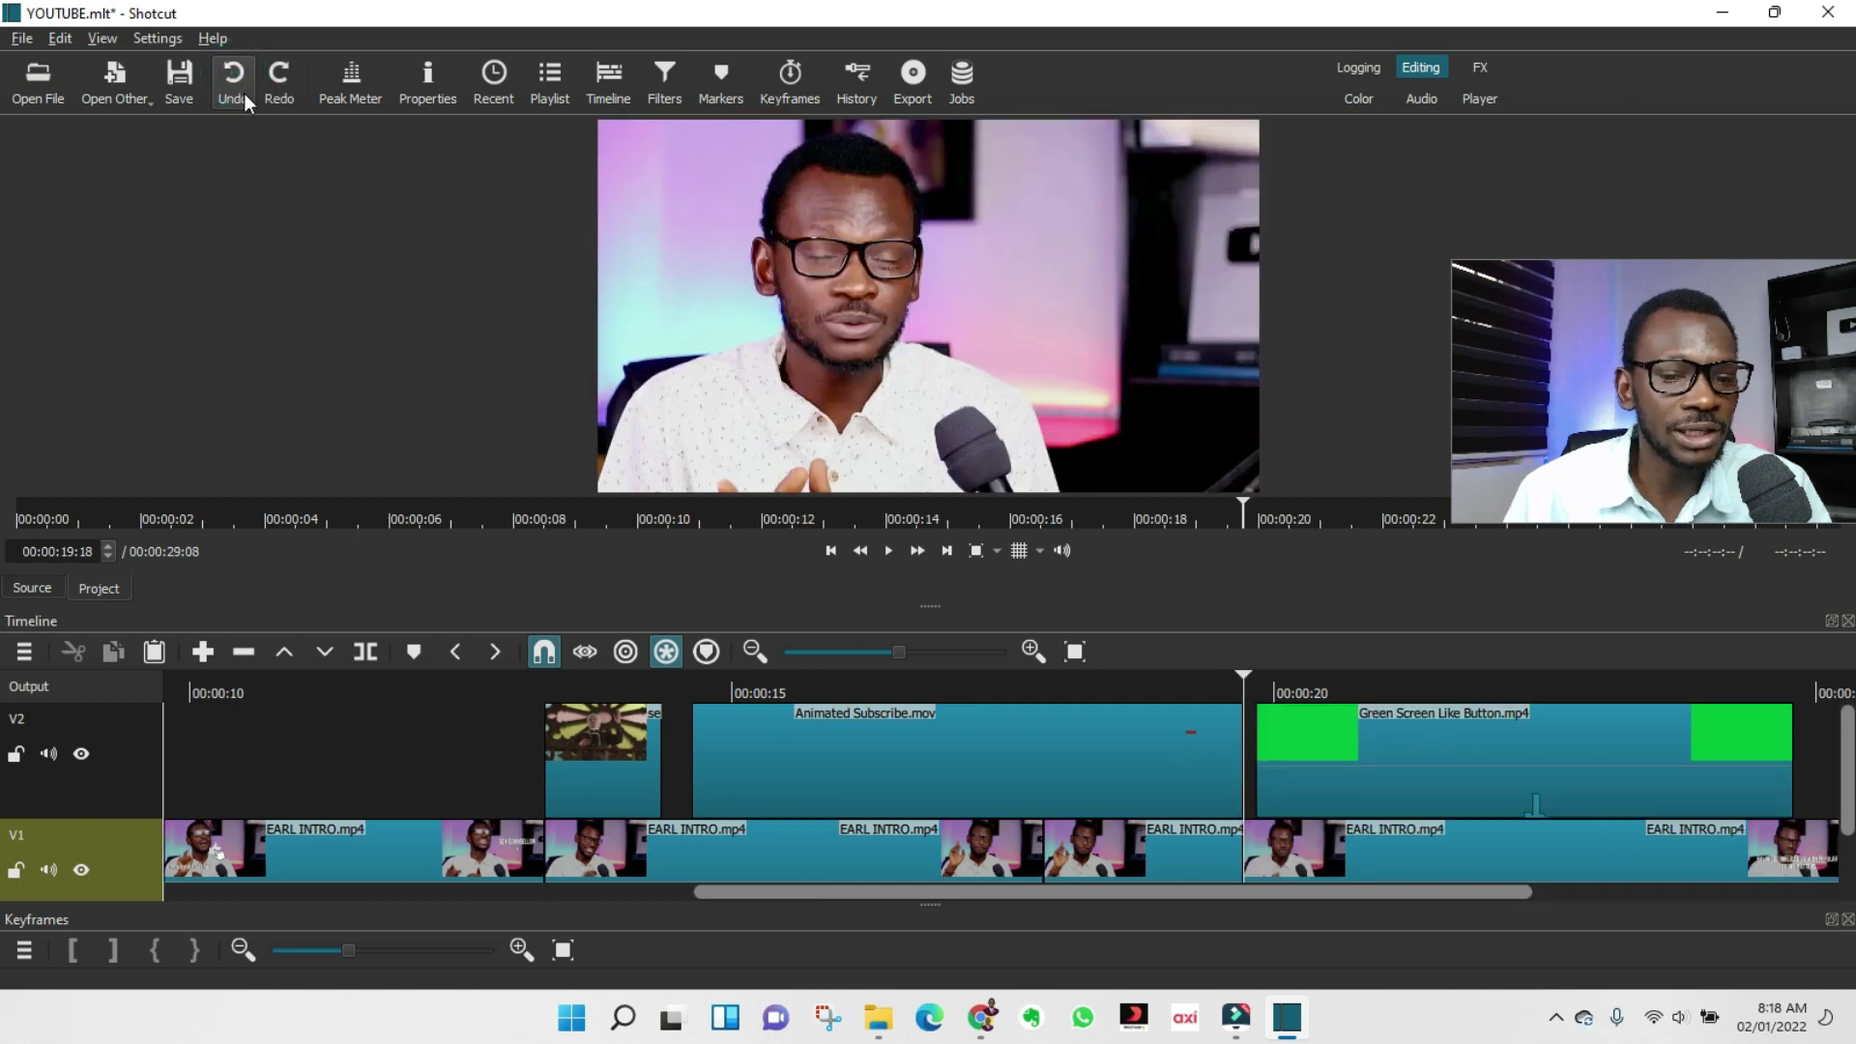
left_click(181, 85)
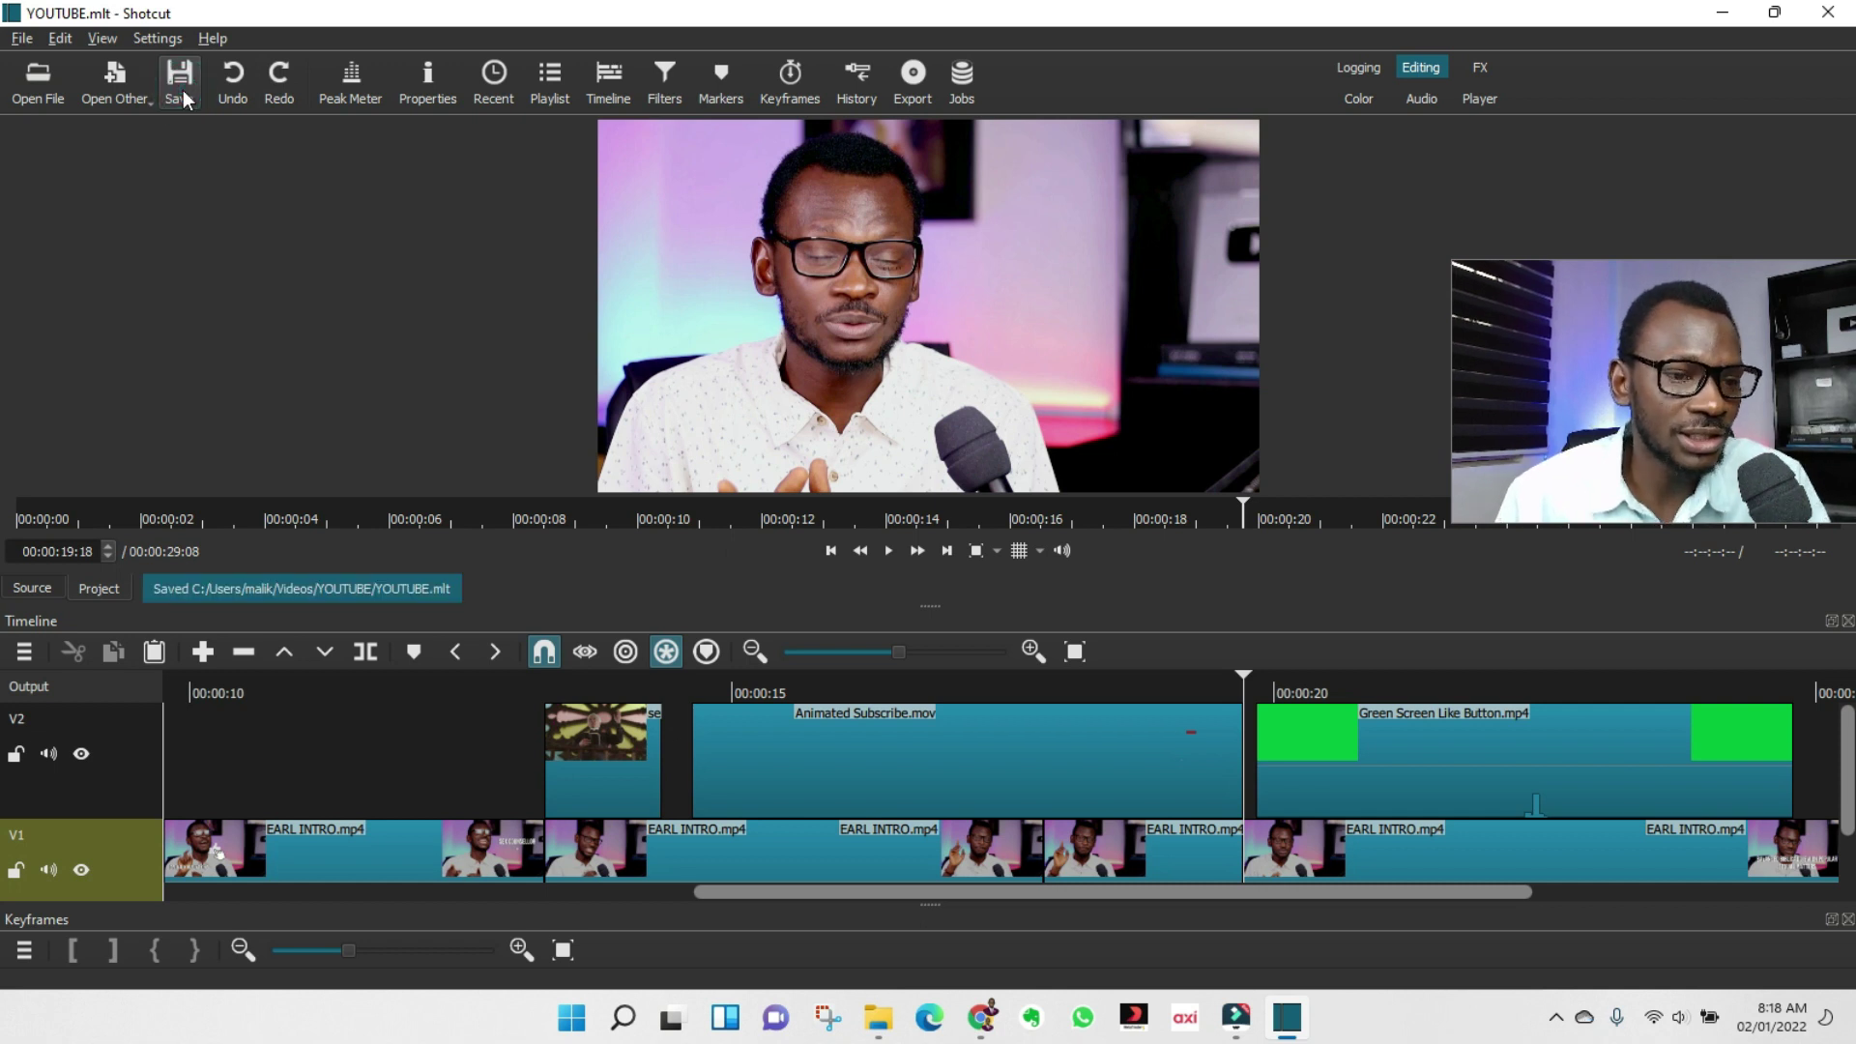
left_click(1331, 851)
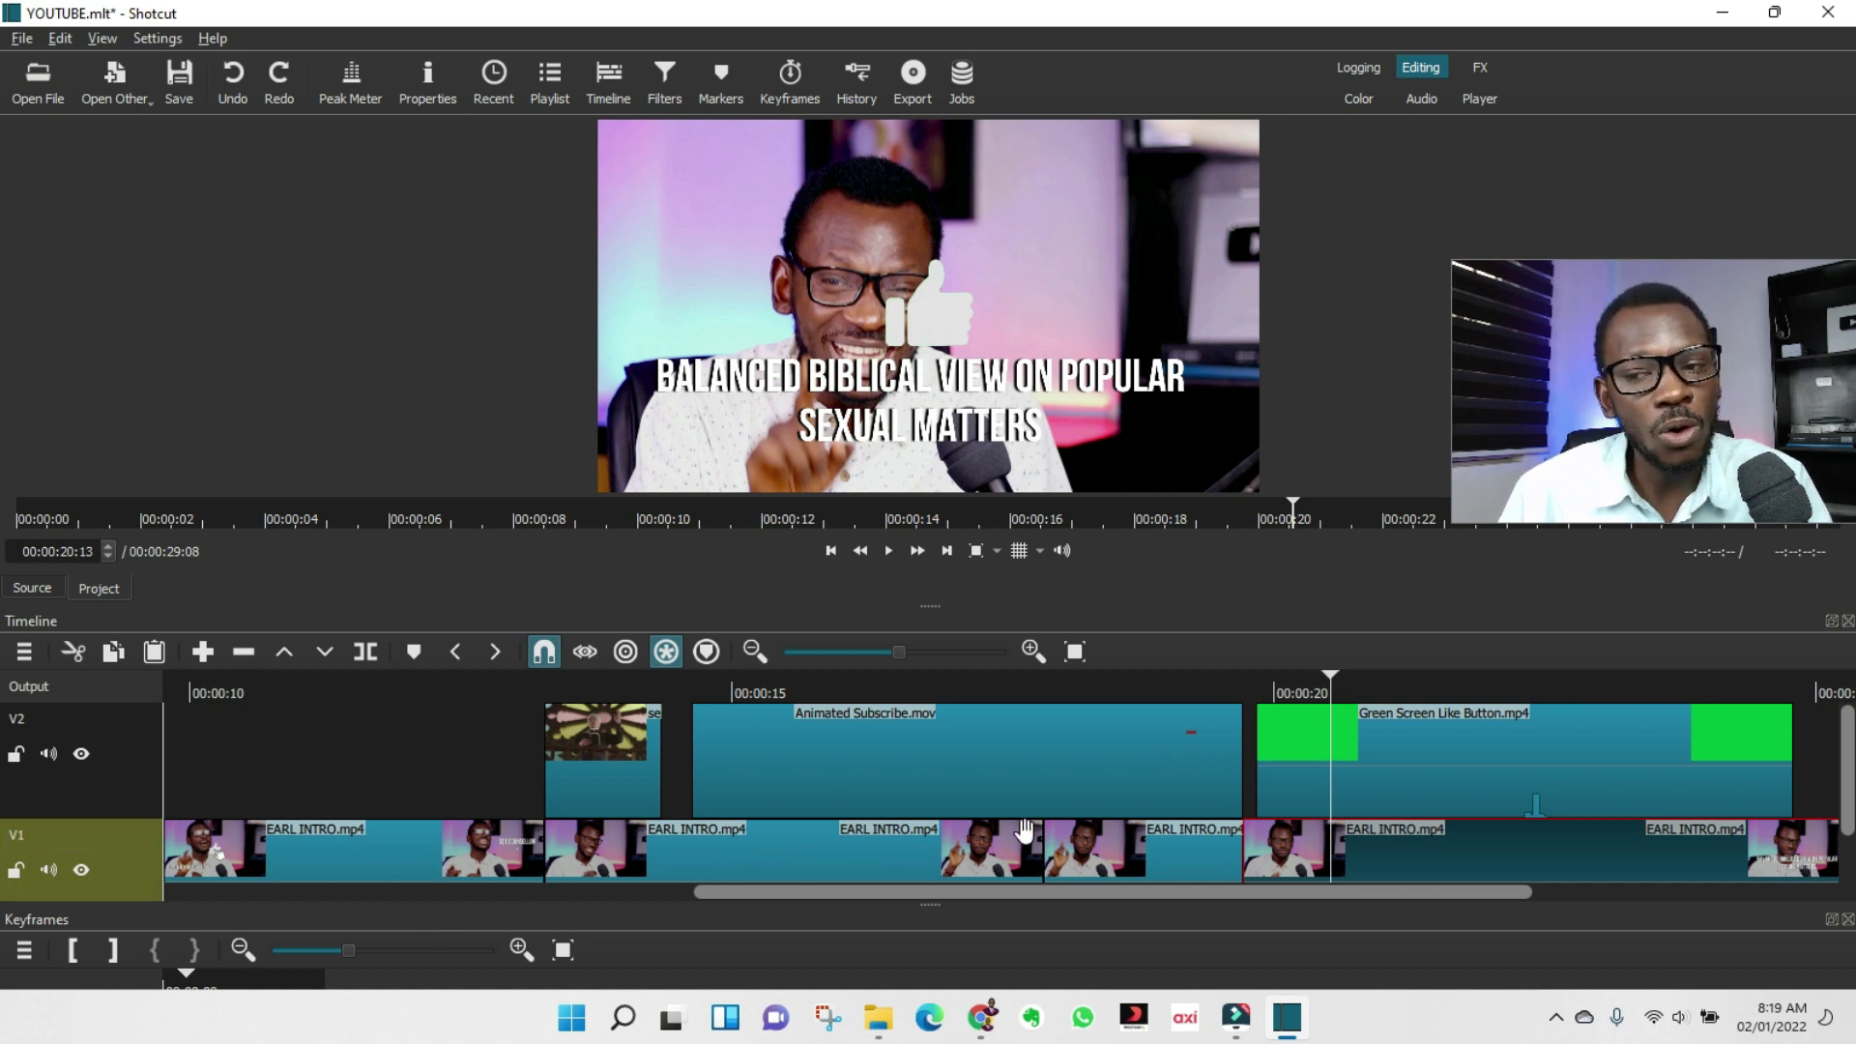
left_click(537, 830)
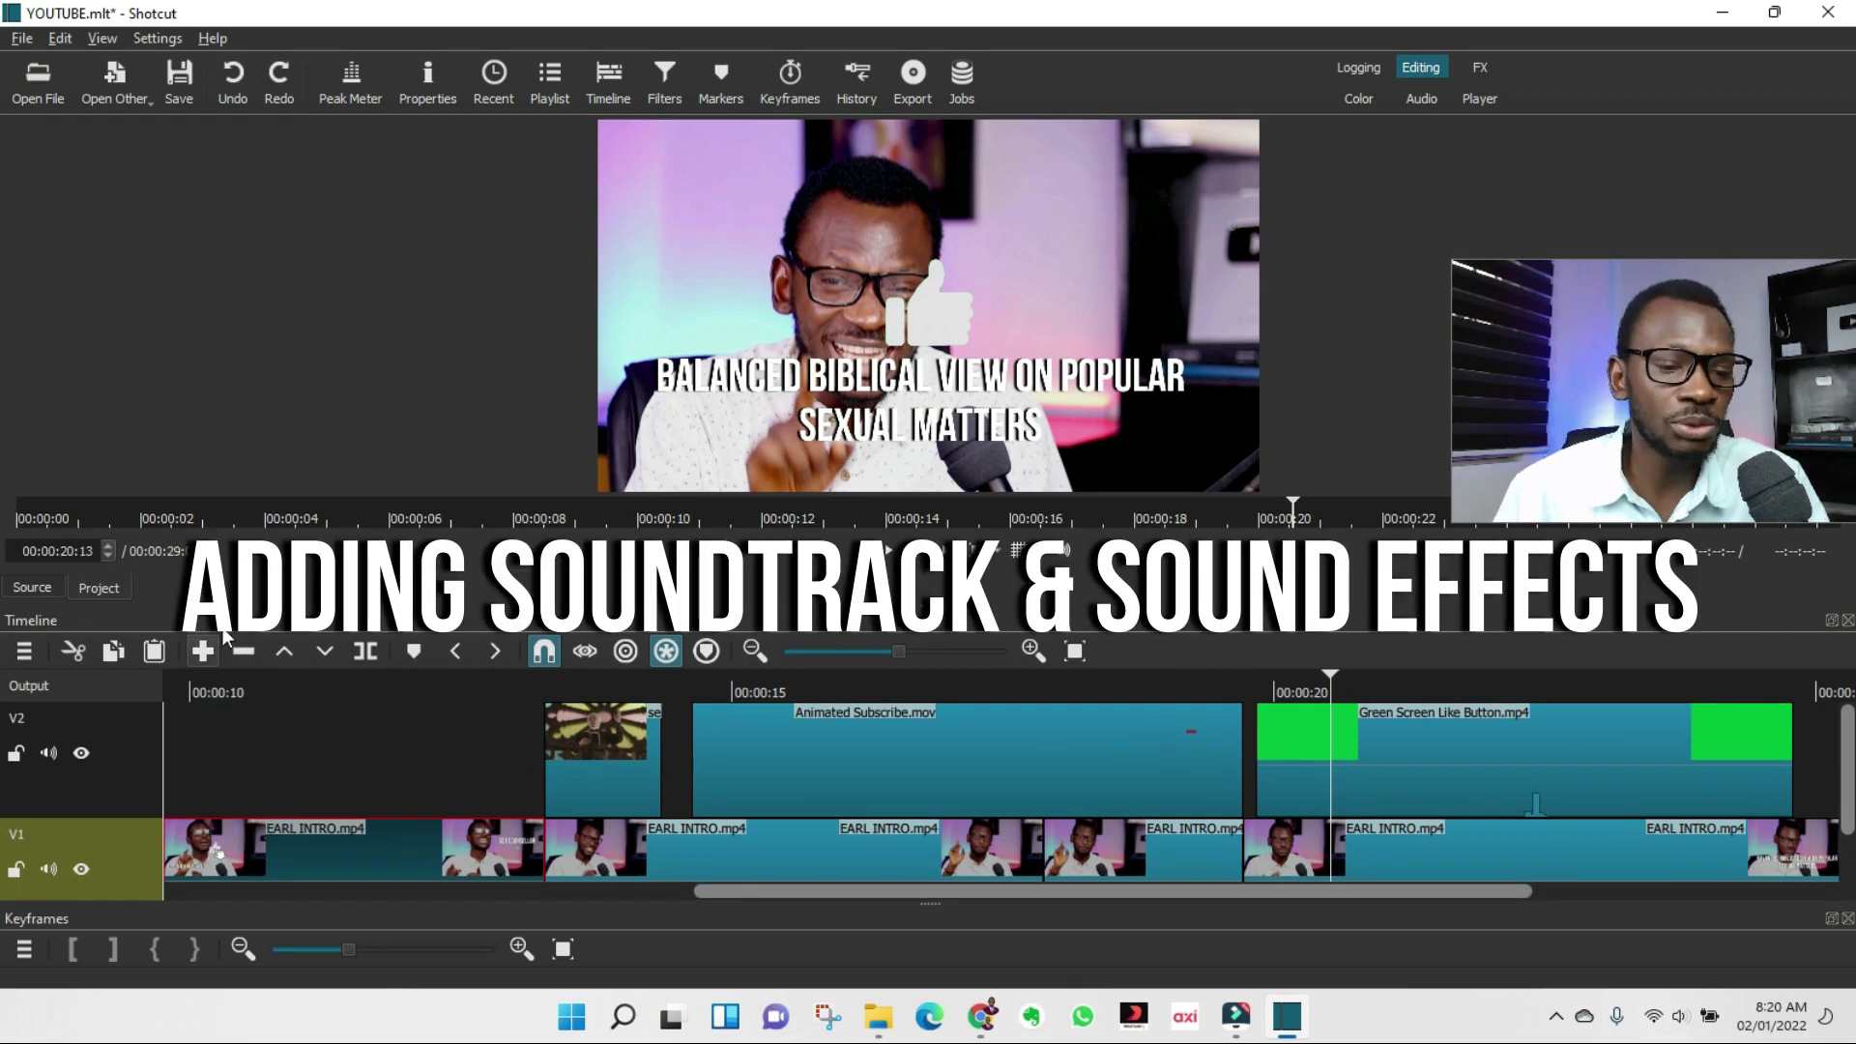
Open the 8-minute soundtrack file in the source player and pause its preview.
left_click(38, 77)
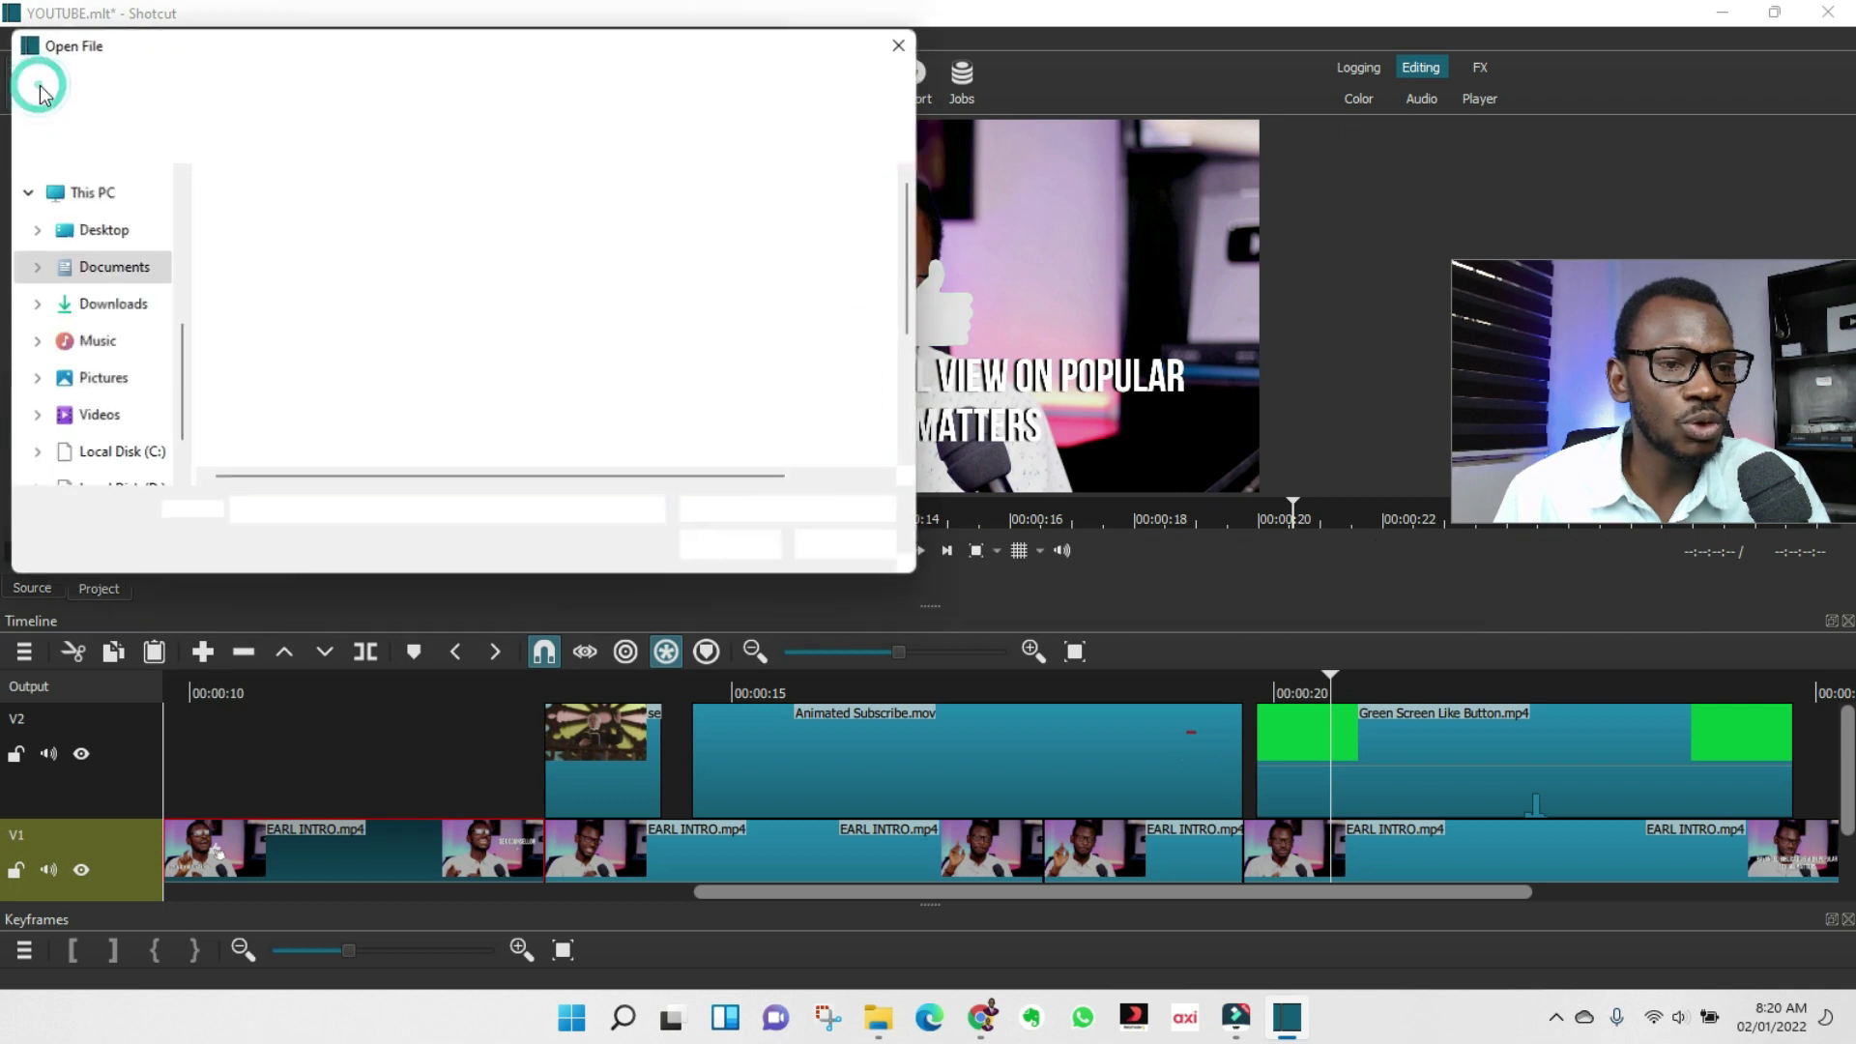
left_click(290, 413)
left_click(699, 548)
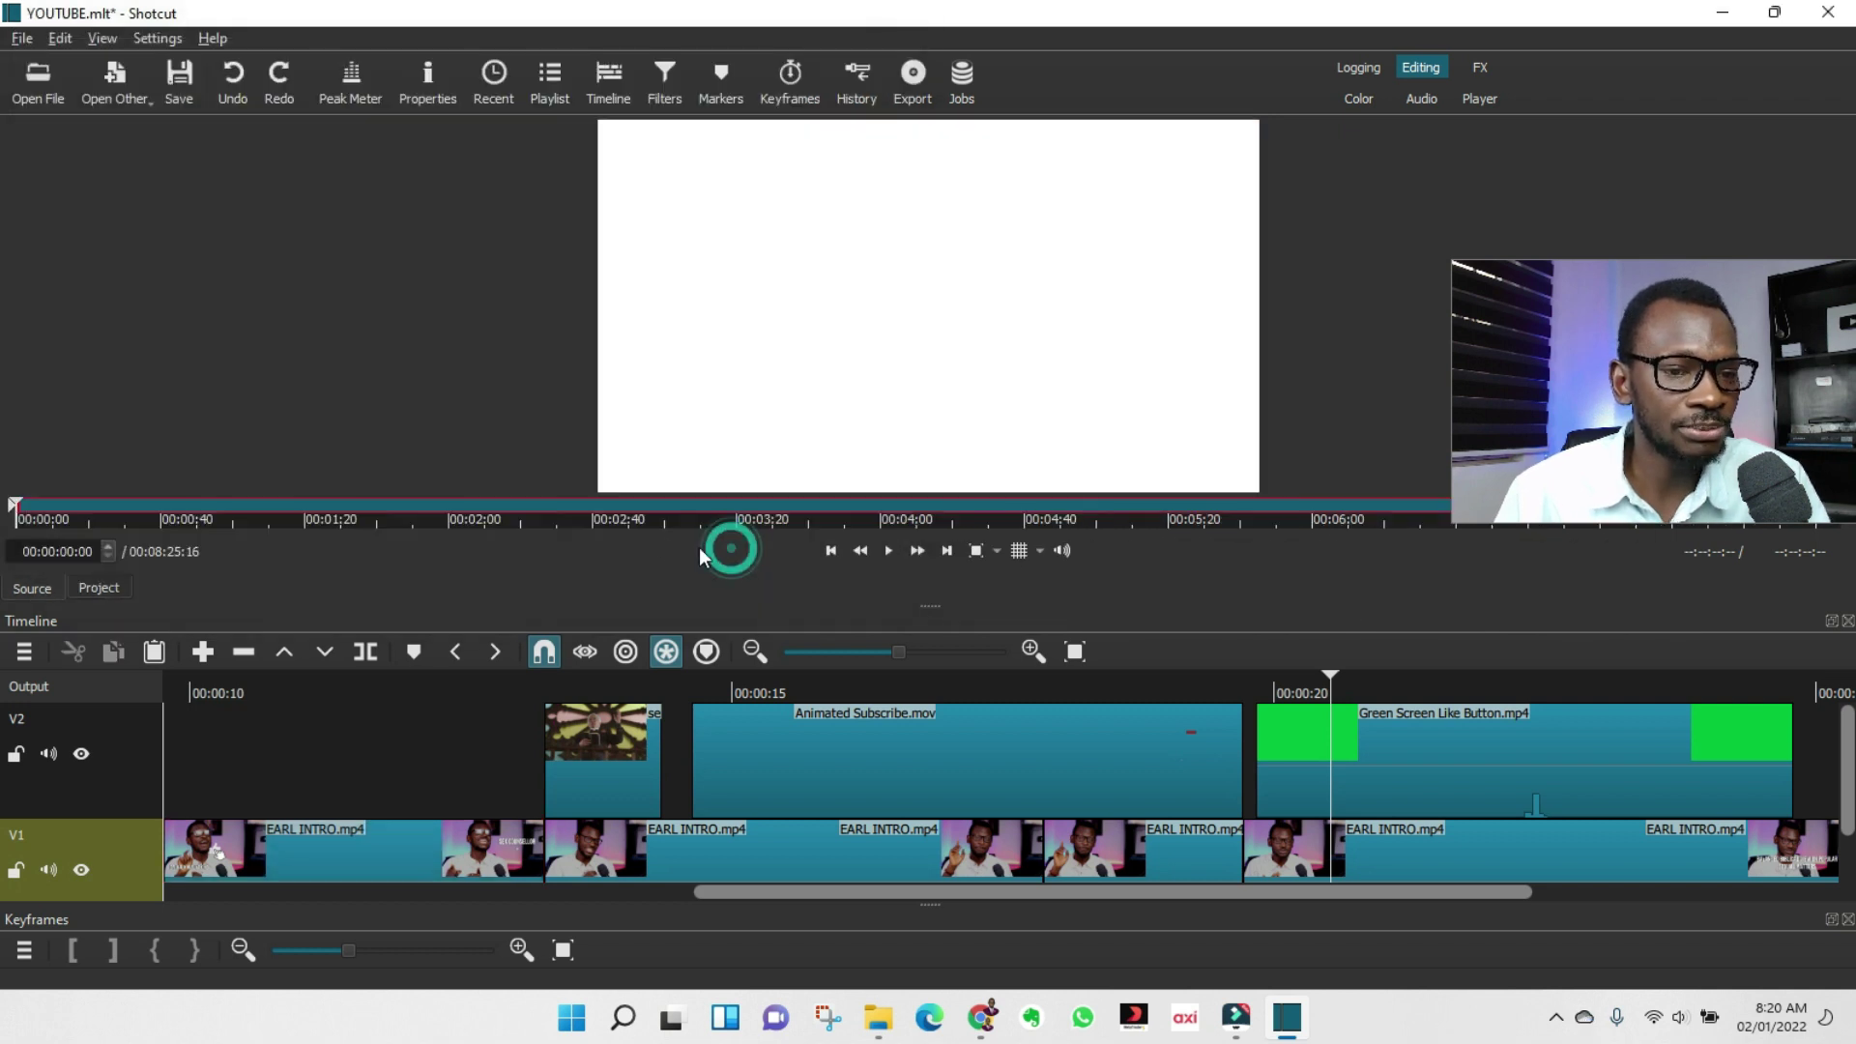
left_click(833, 403)
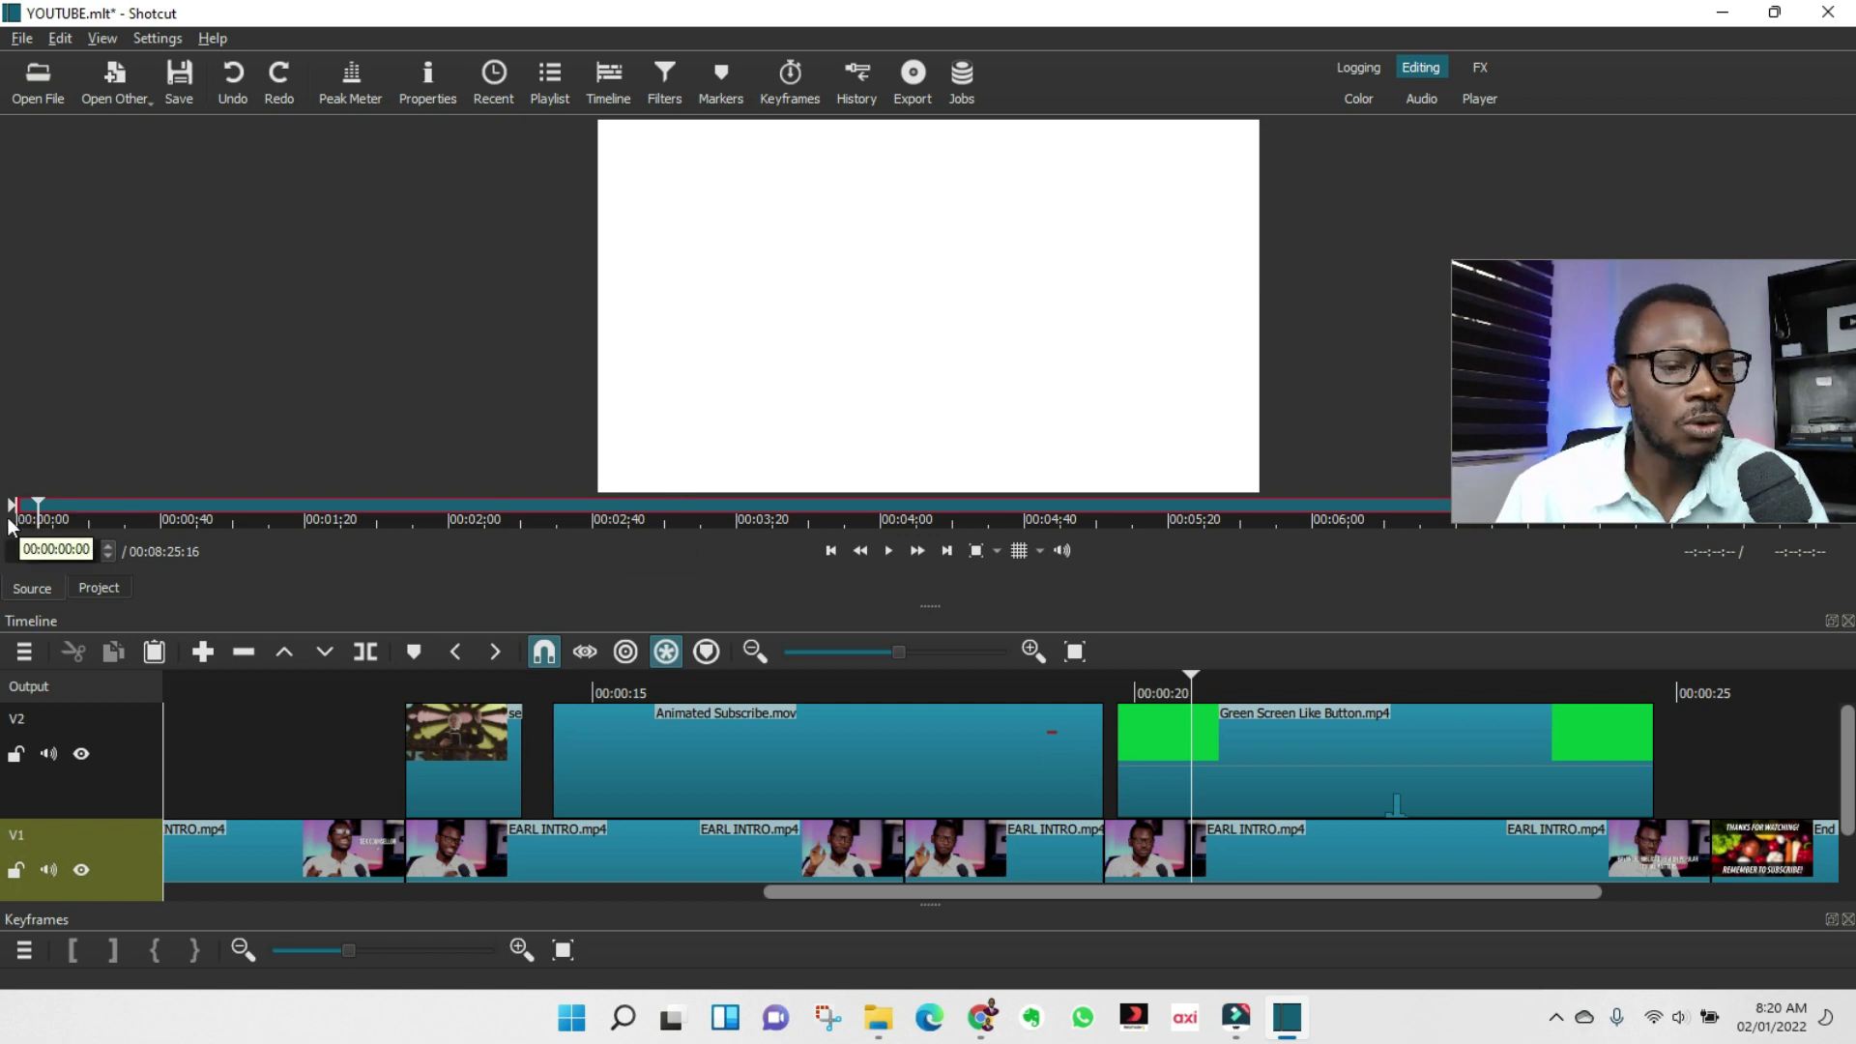
Trim the soundtrack's start to 00:01:18:04, then reset it back to the beginning.
left_click_drag(14, 507, 295, 506)
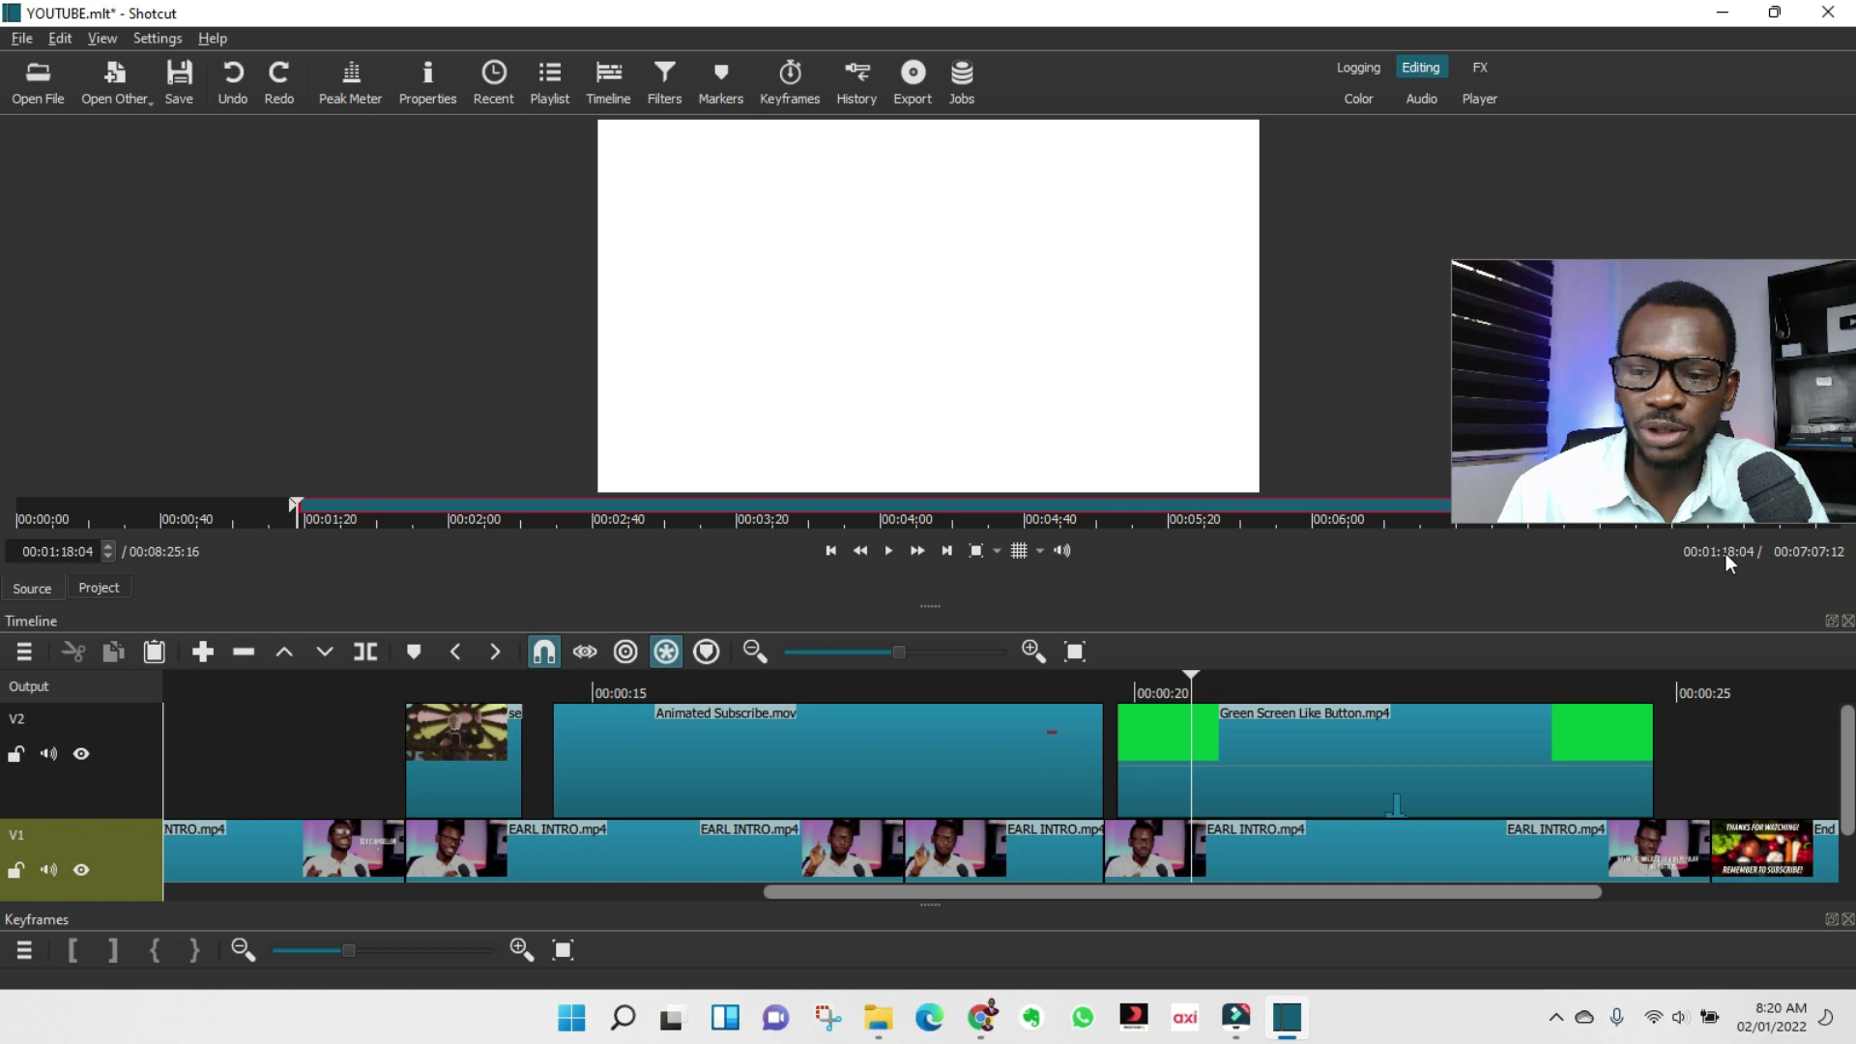
left_click(1835, 508)
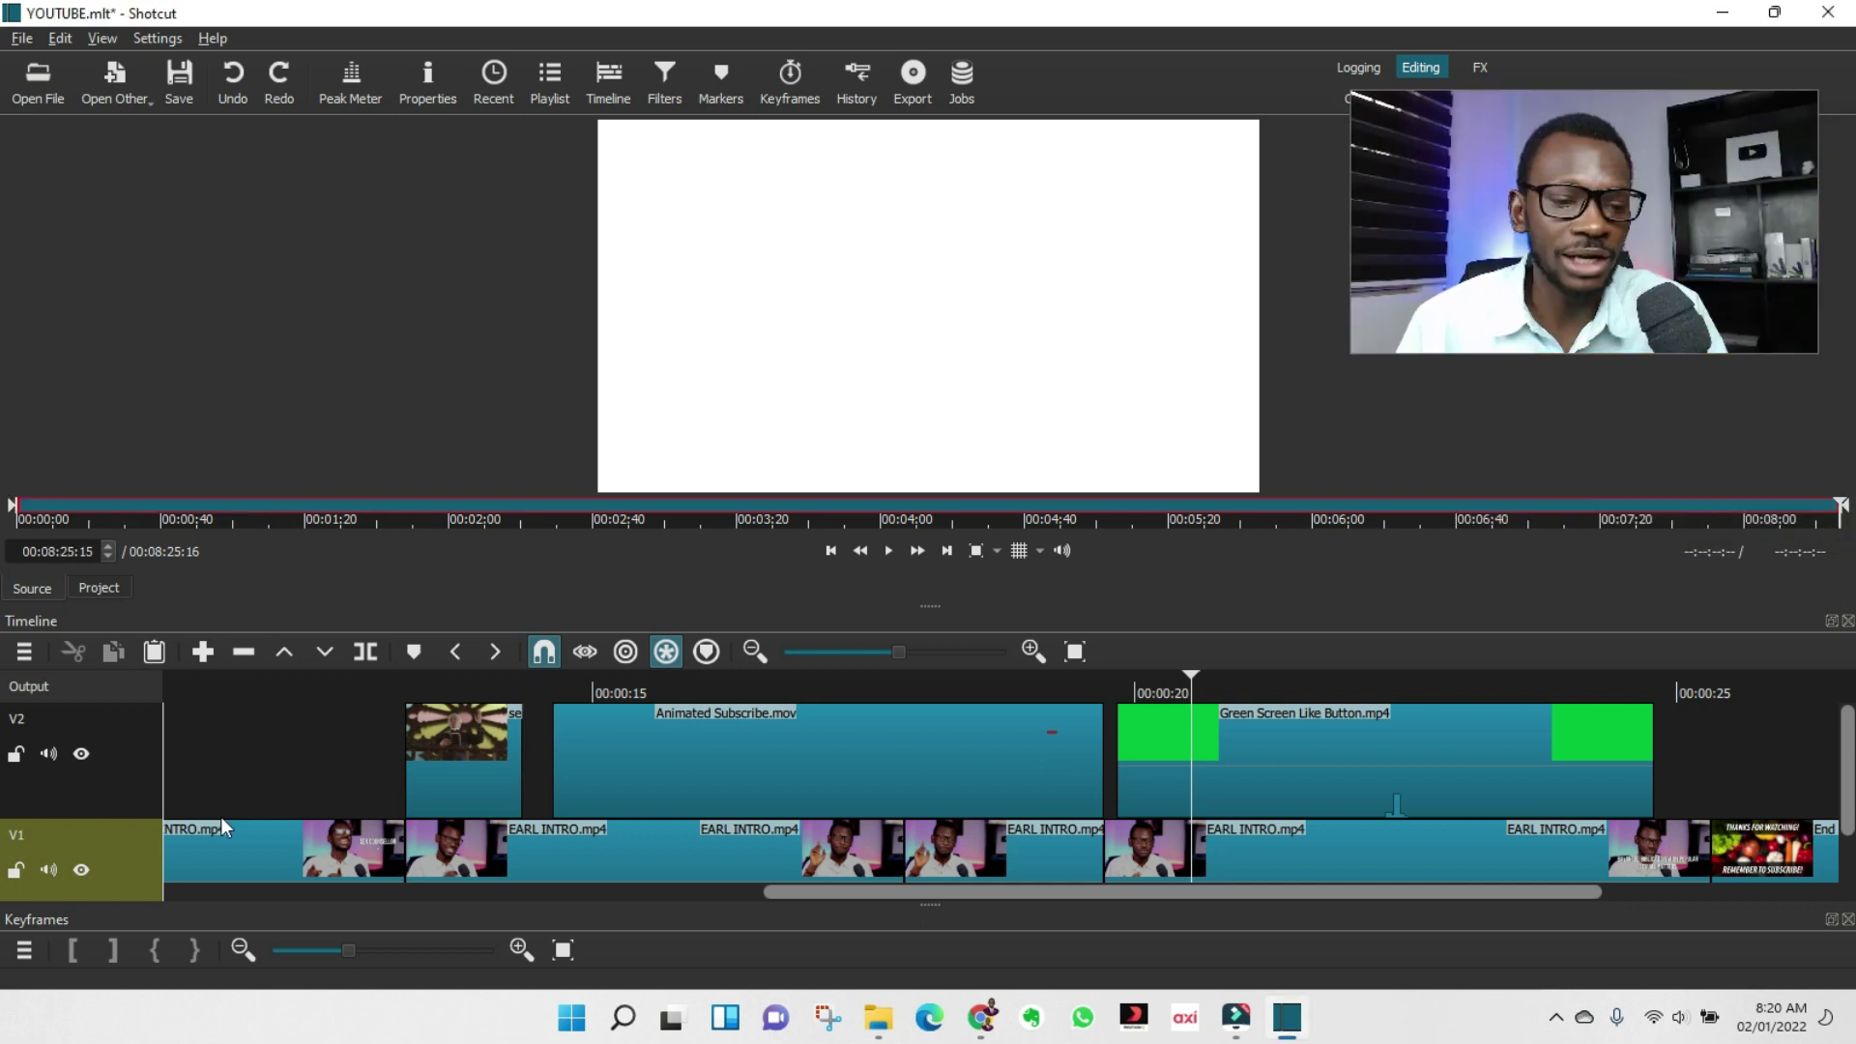
scroll(331, 785, "right", 1)
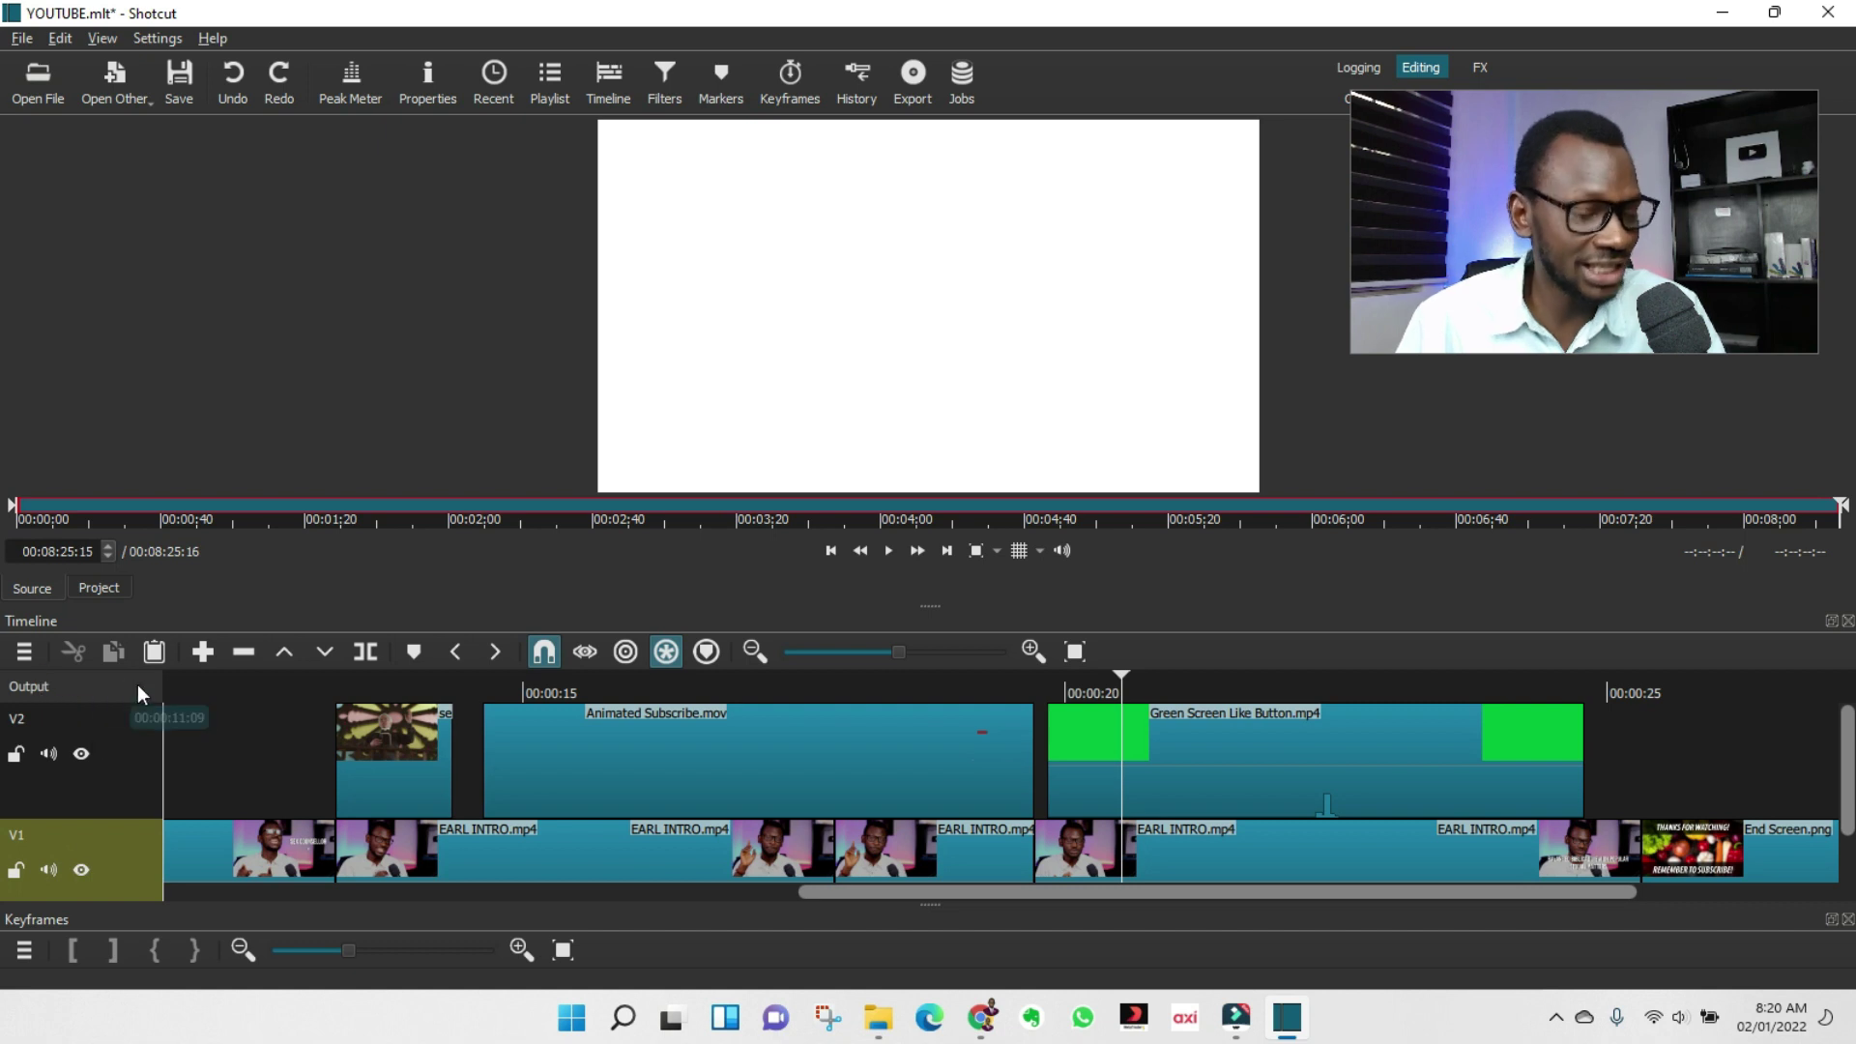
left_click(25, 653)
Add audio track A1 and place The Journey of Learning You.mp3 on it at 00:00:00.
mouse_move(84, 669)
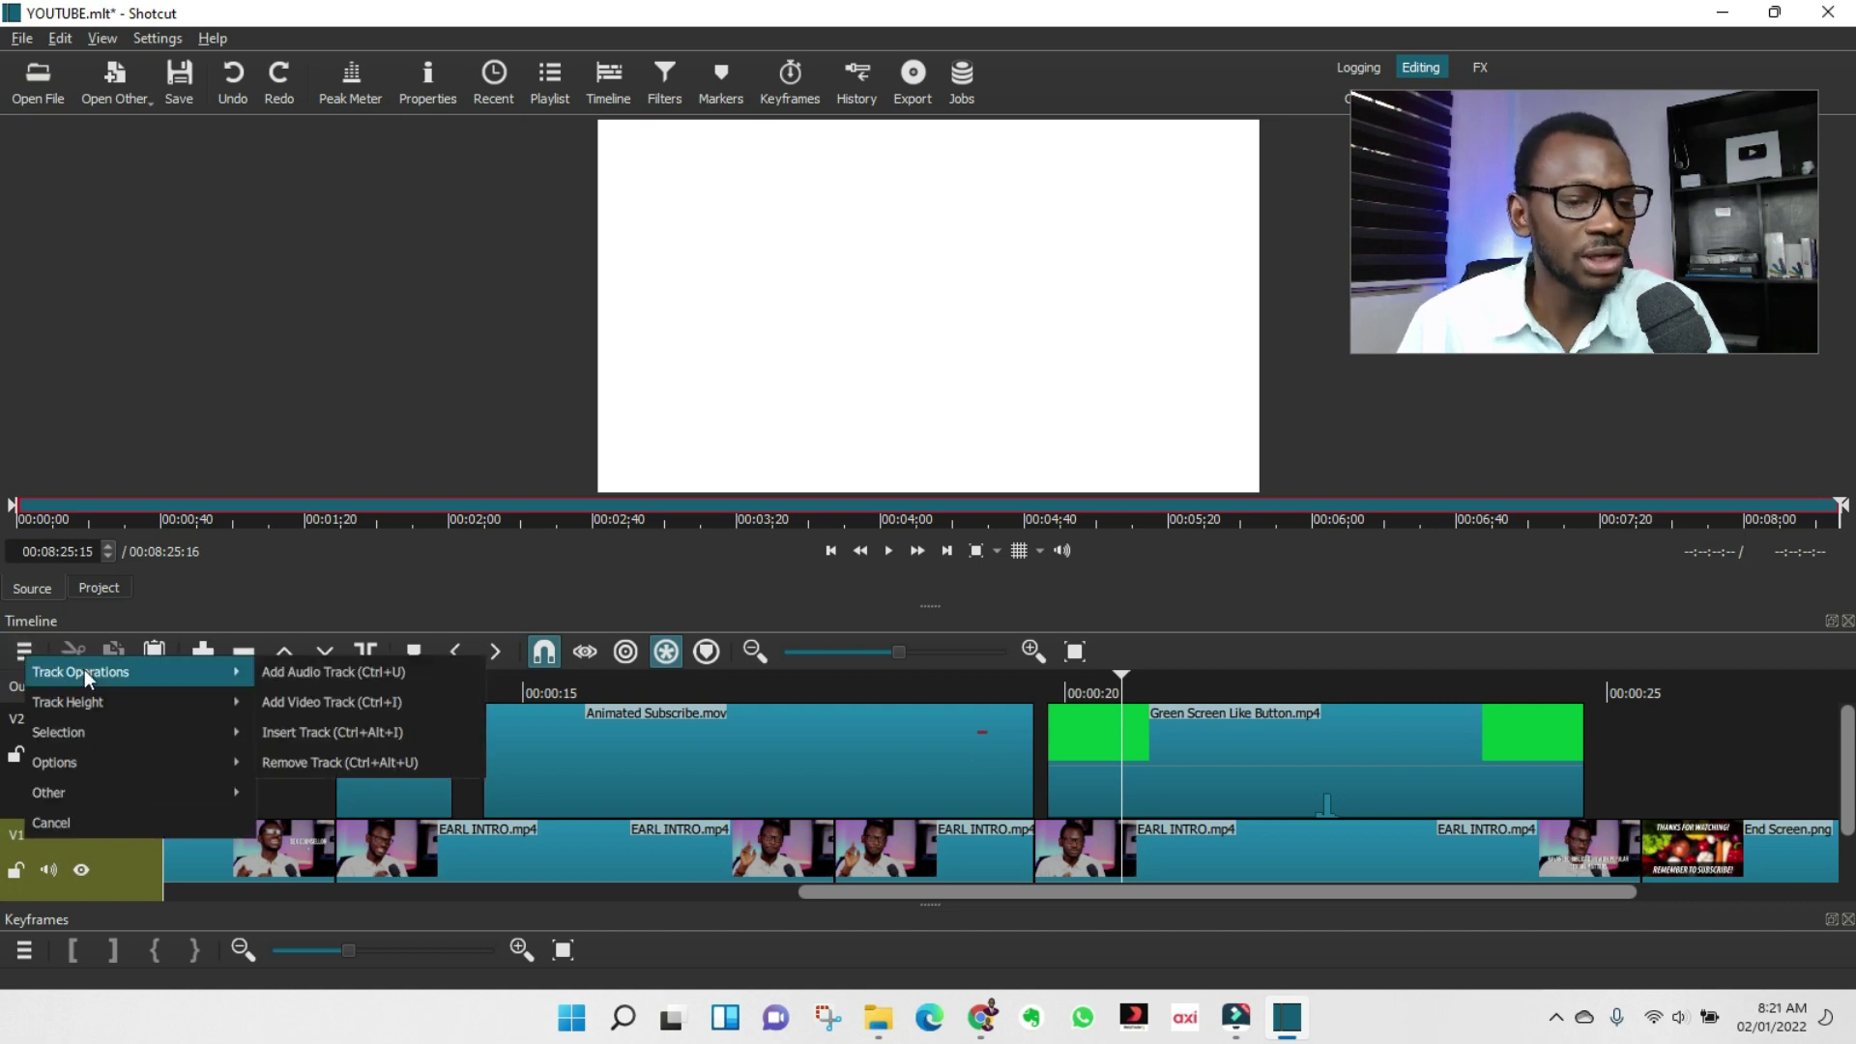
left_click(346, 672)
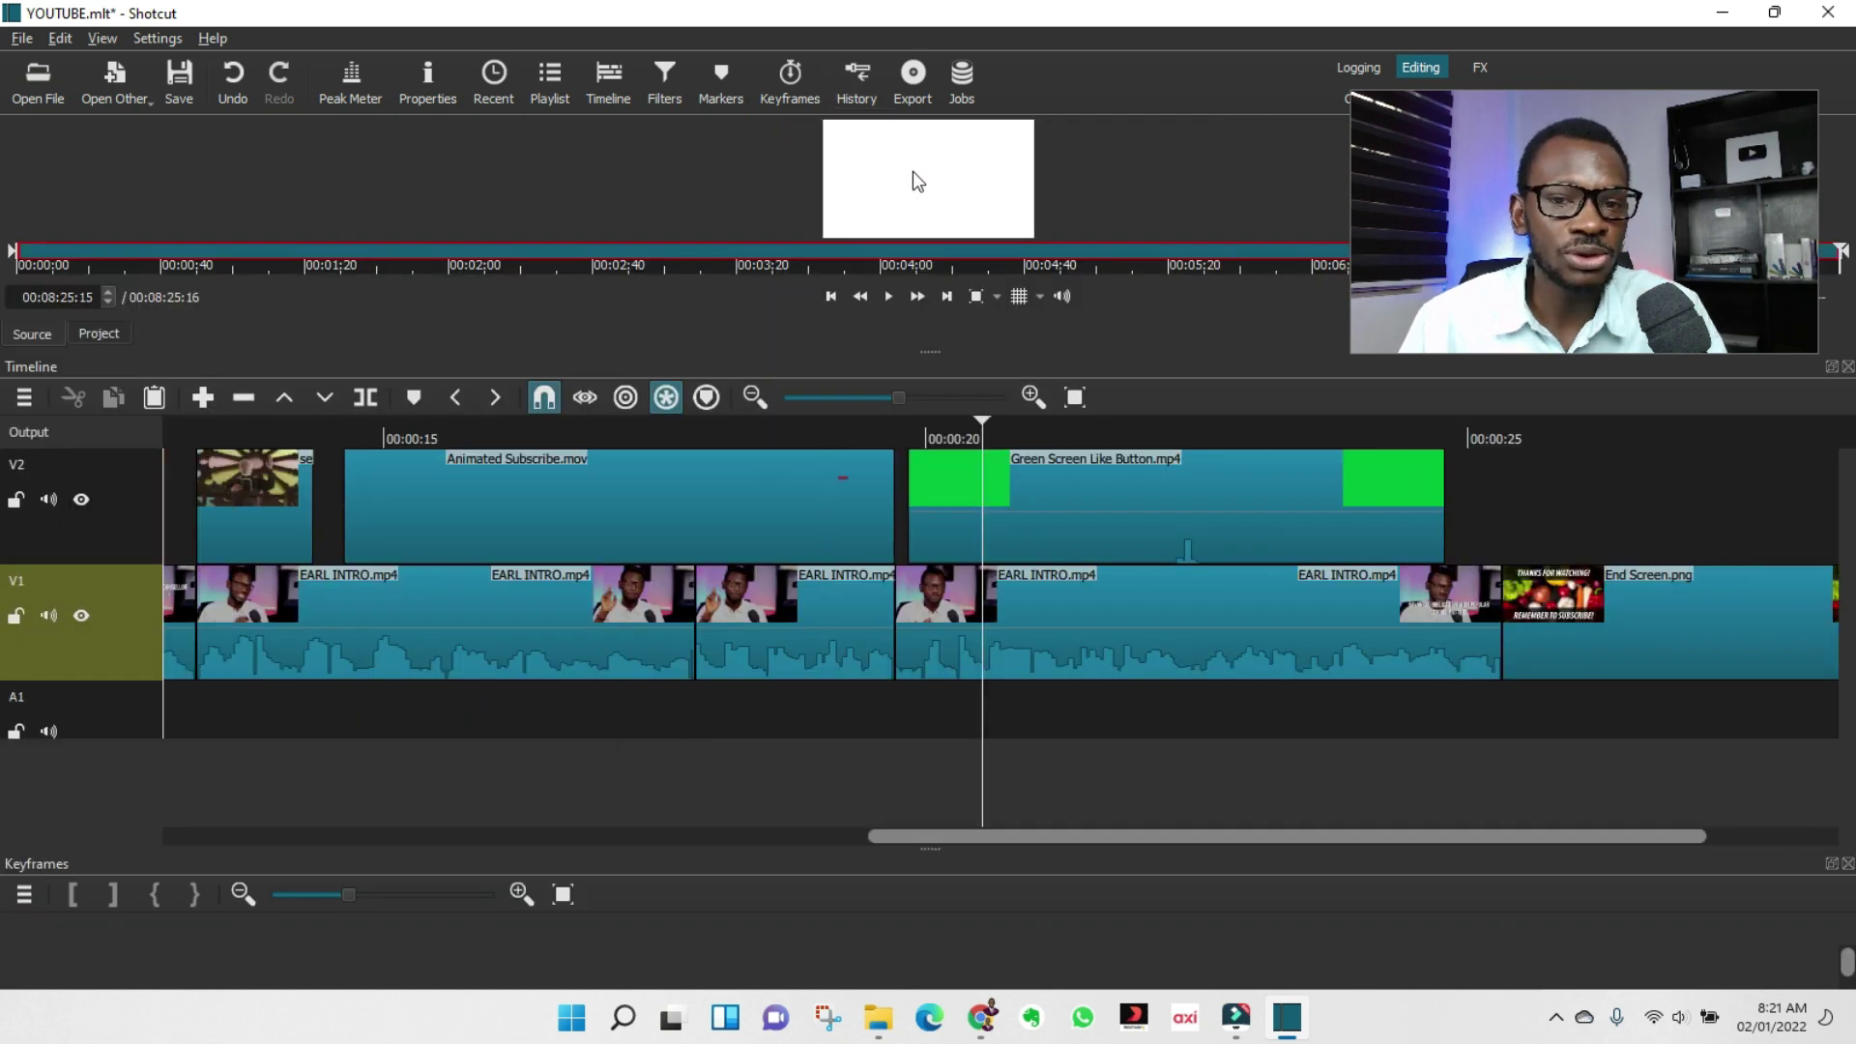
left_click_drag(918, 181, 166, 703)
left_click_drag(1699, 725, 154, 726)
left_click(400, 715)
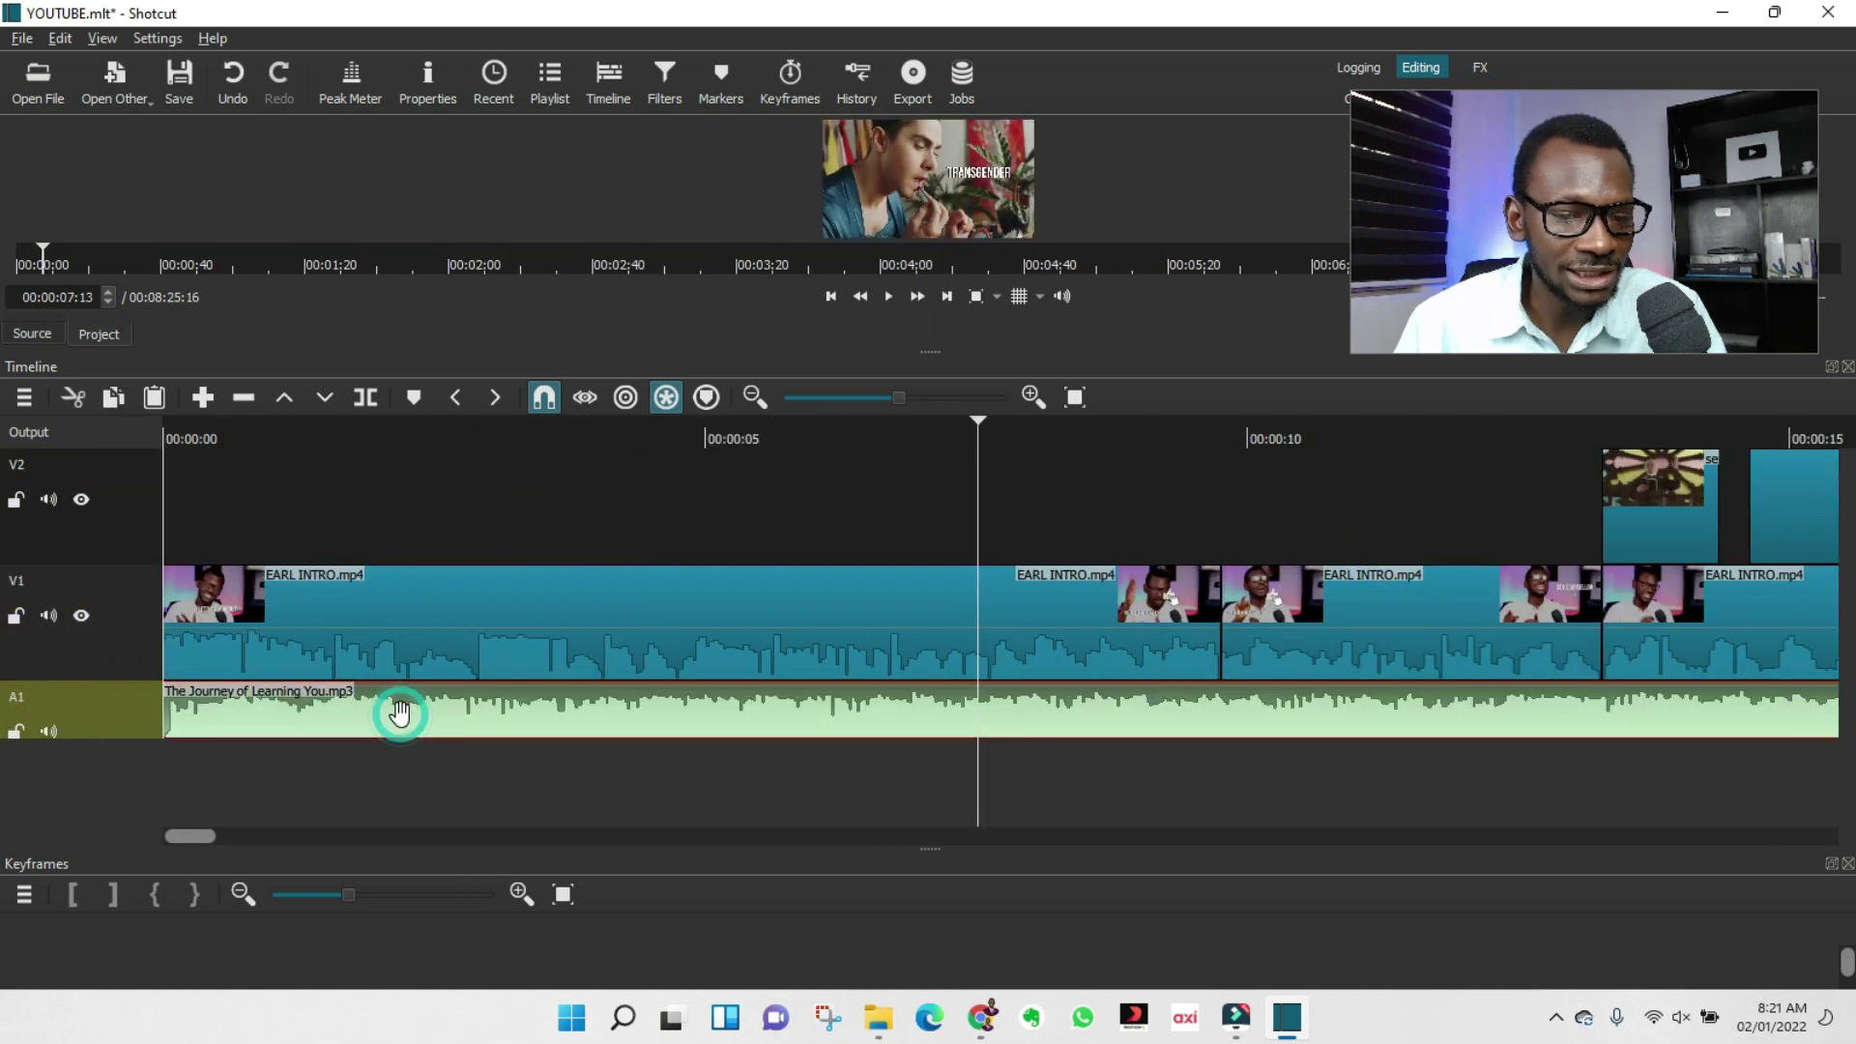
left_click(664, 94)
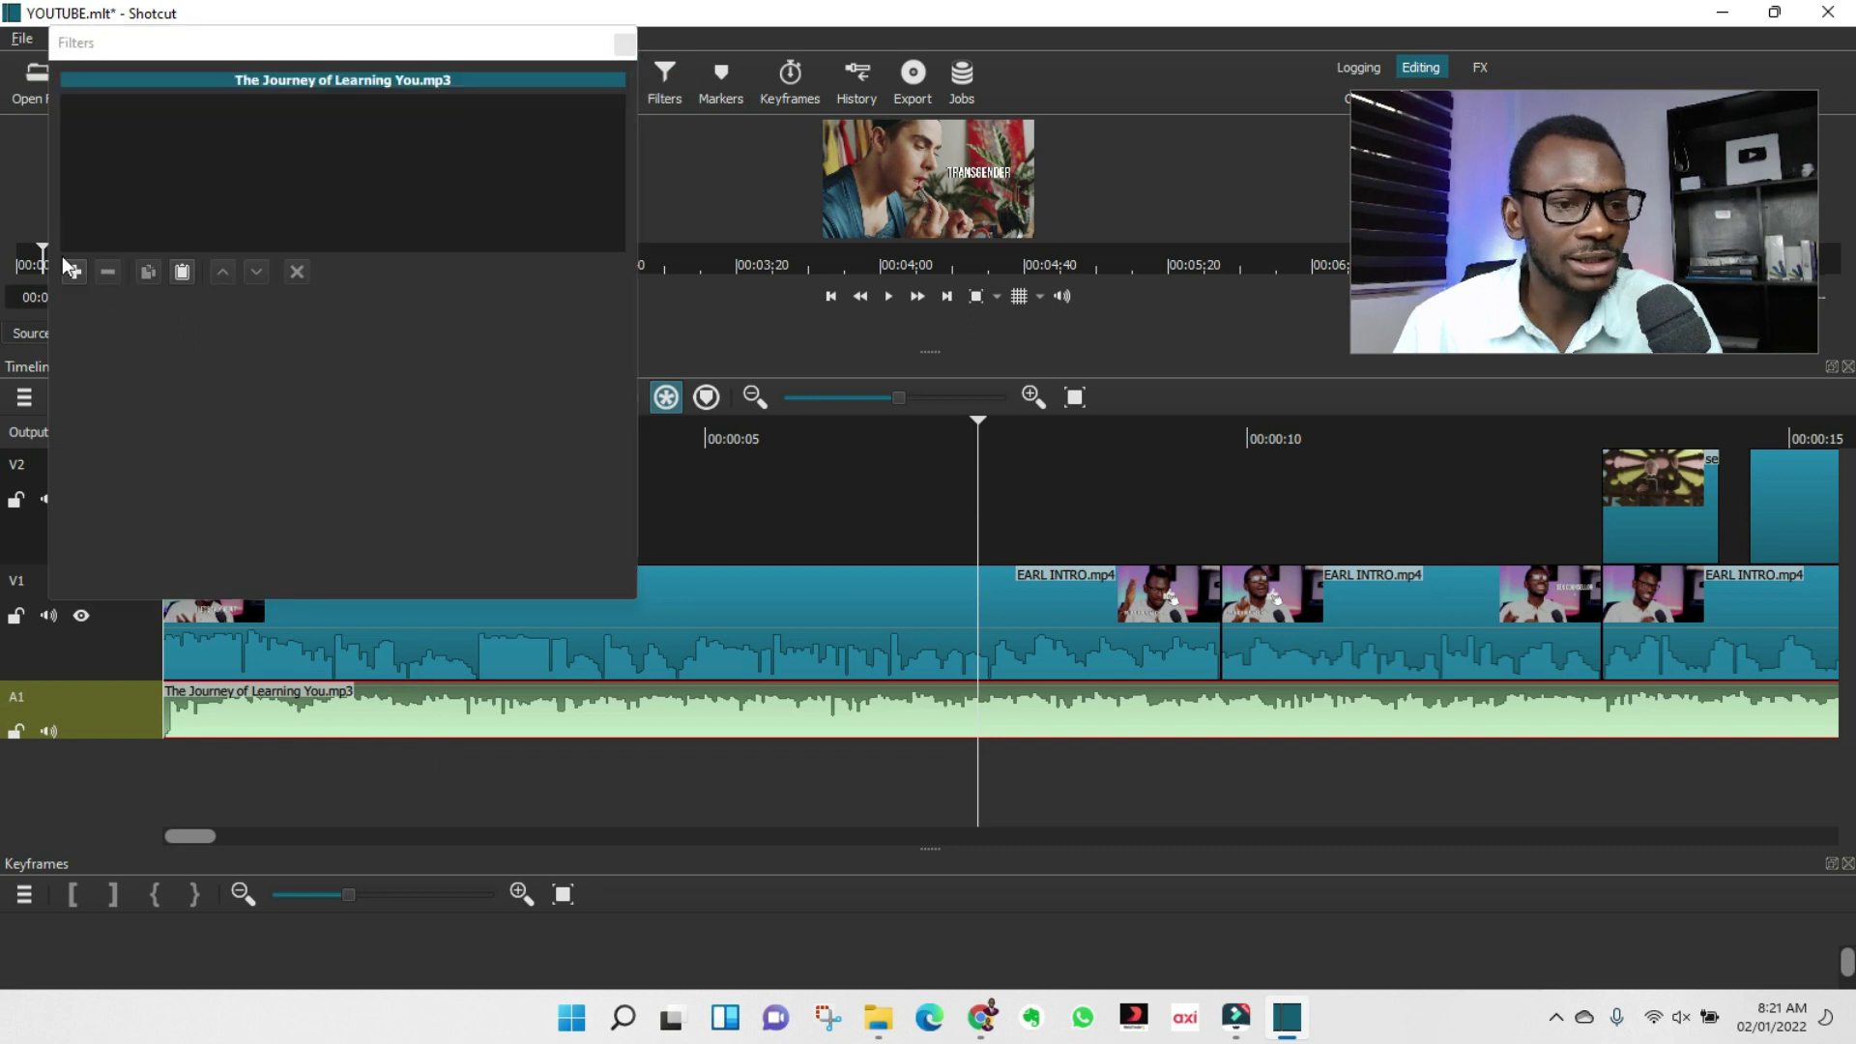
Add a Gain / Volume filter to the soundtrack clip and set its level to -55 dB.
left_click(66, 274)
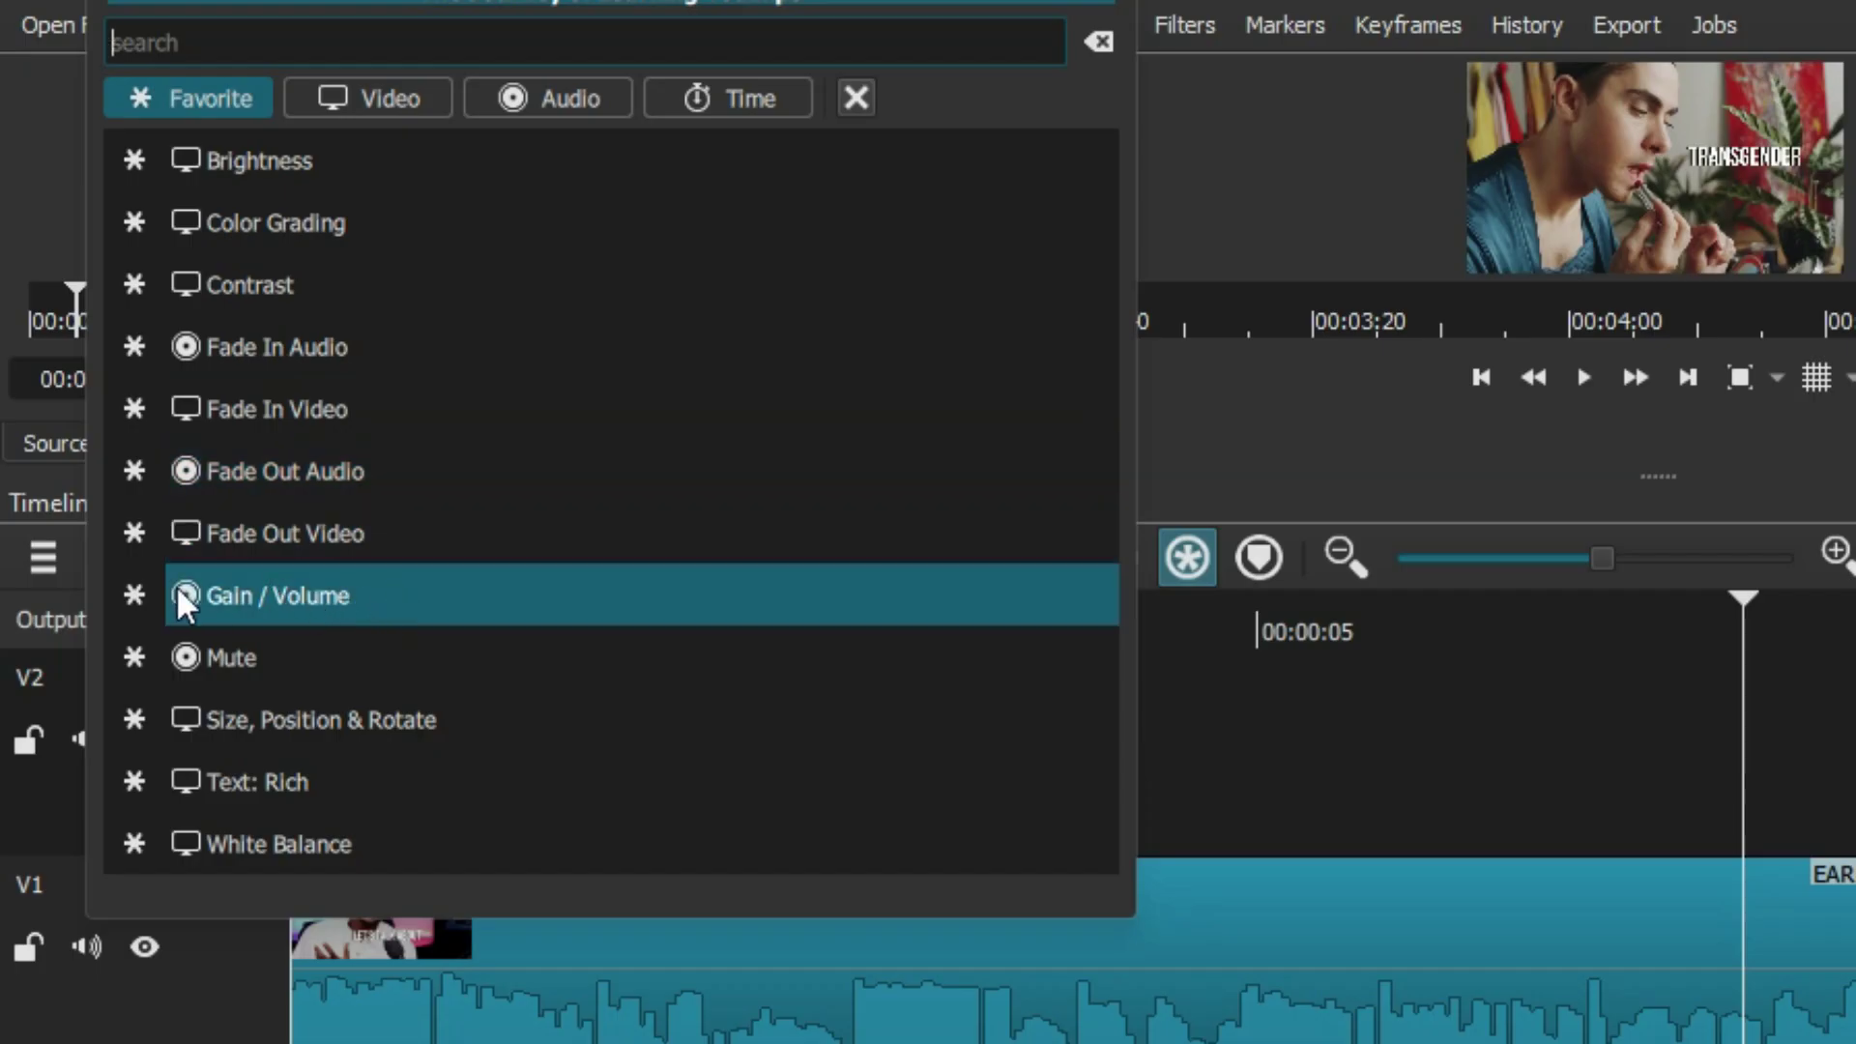
left_click(313, 604)
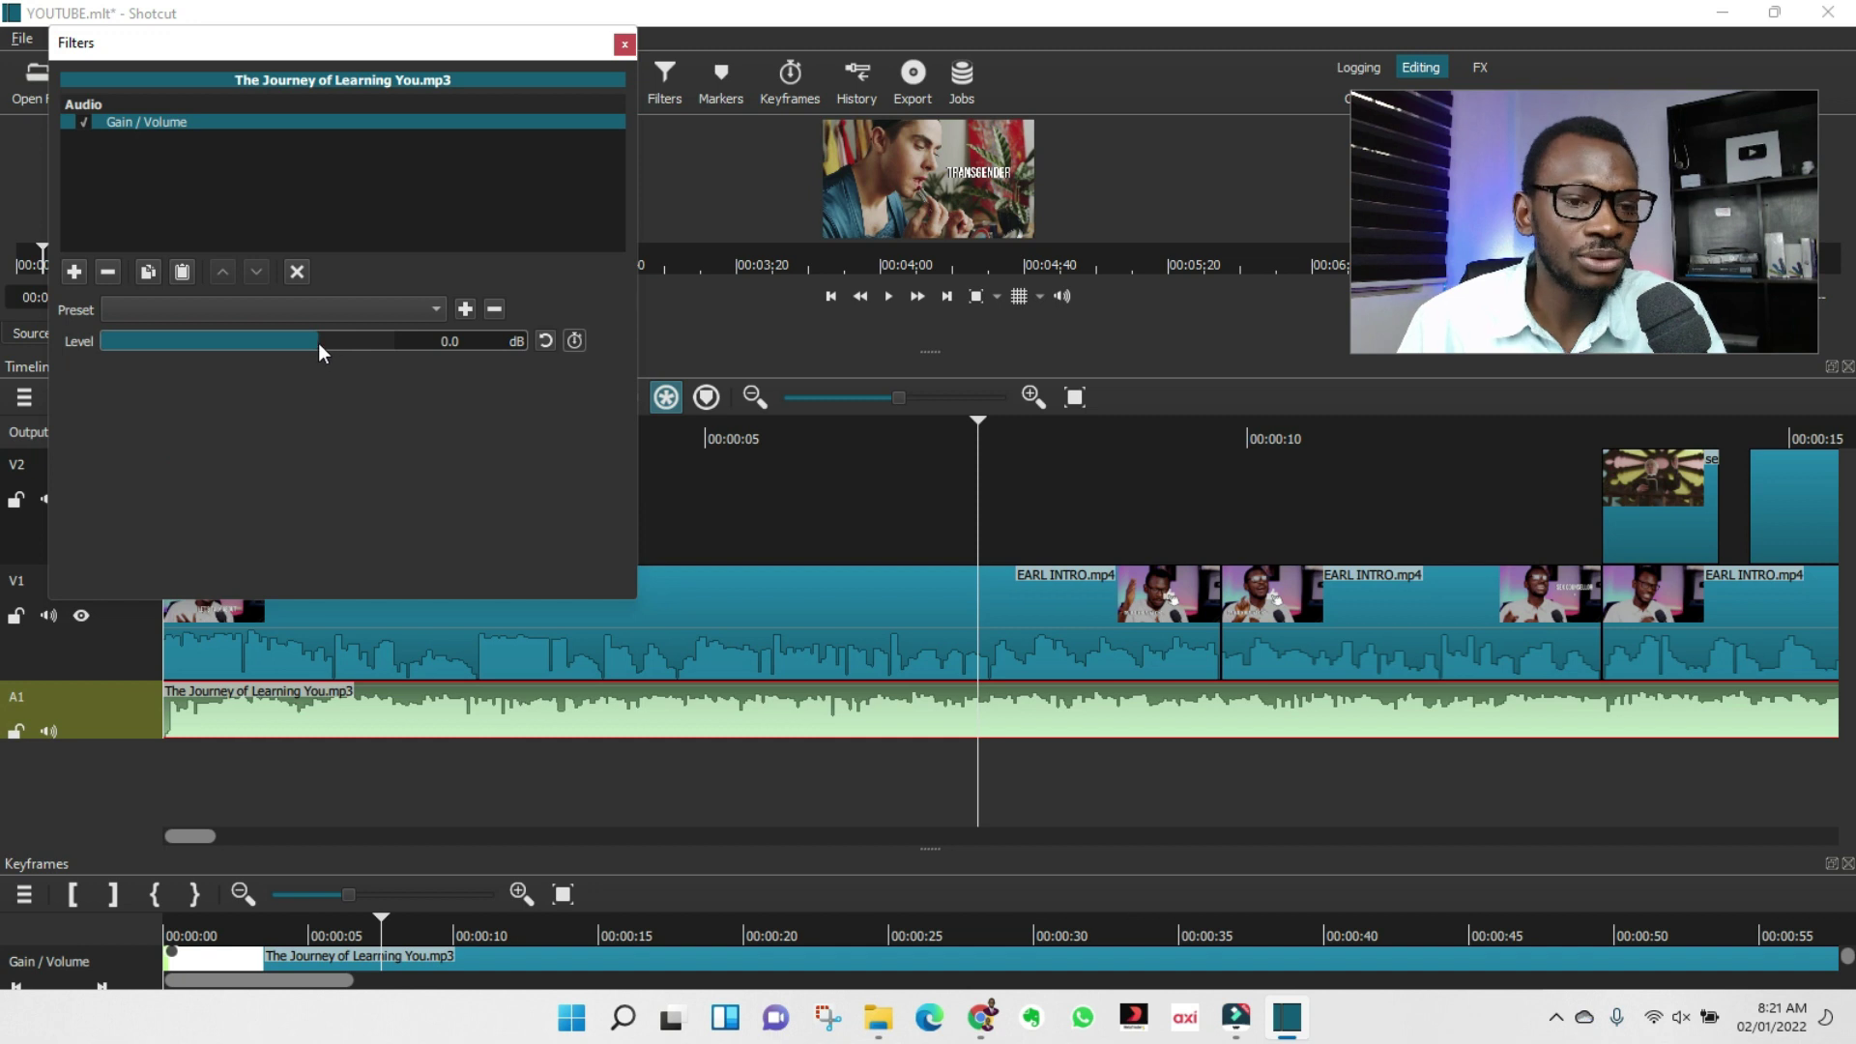
left_click_drag(319, 347, 159, 335)
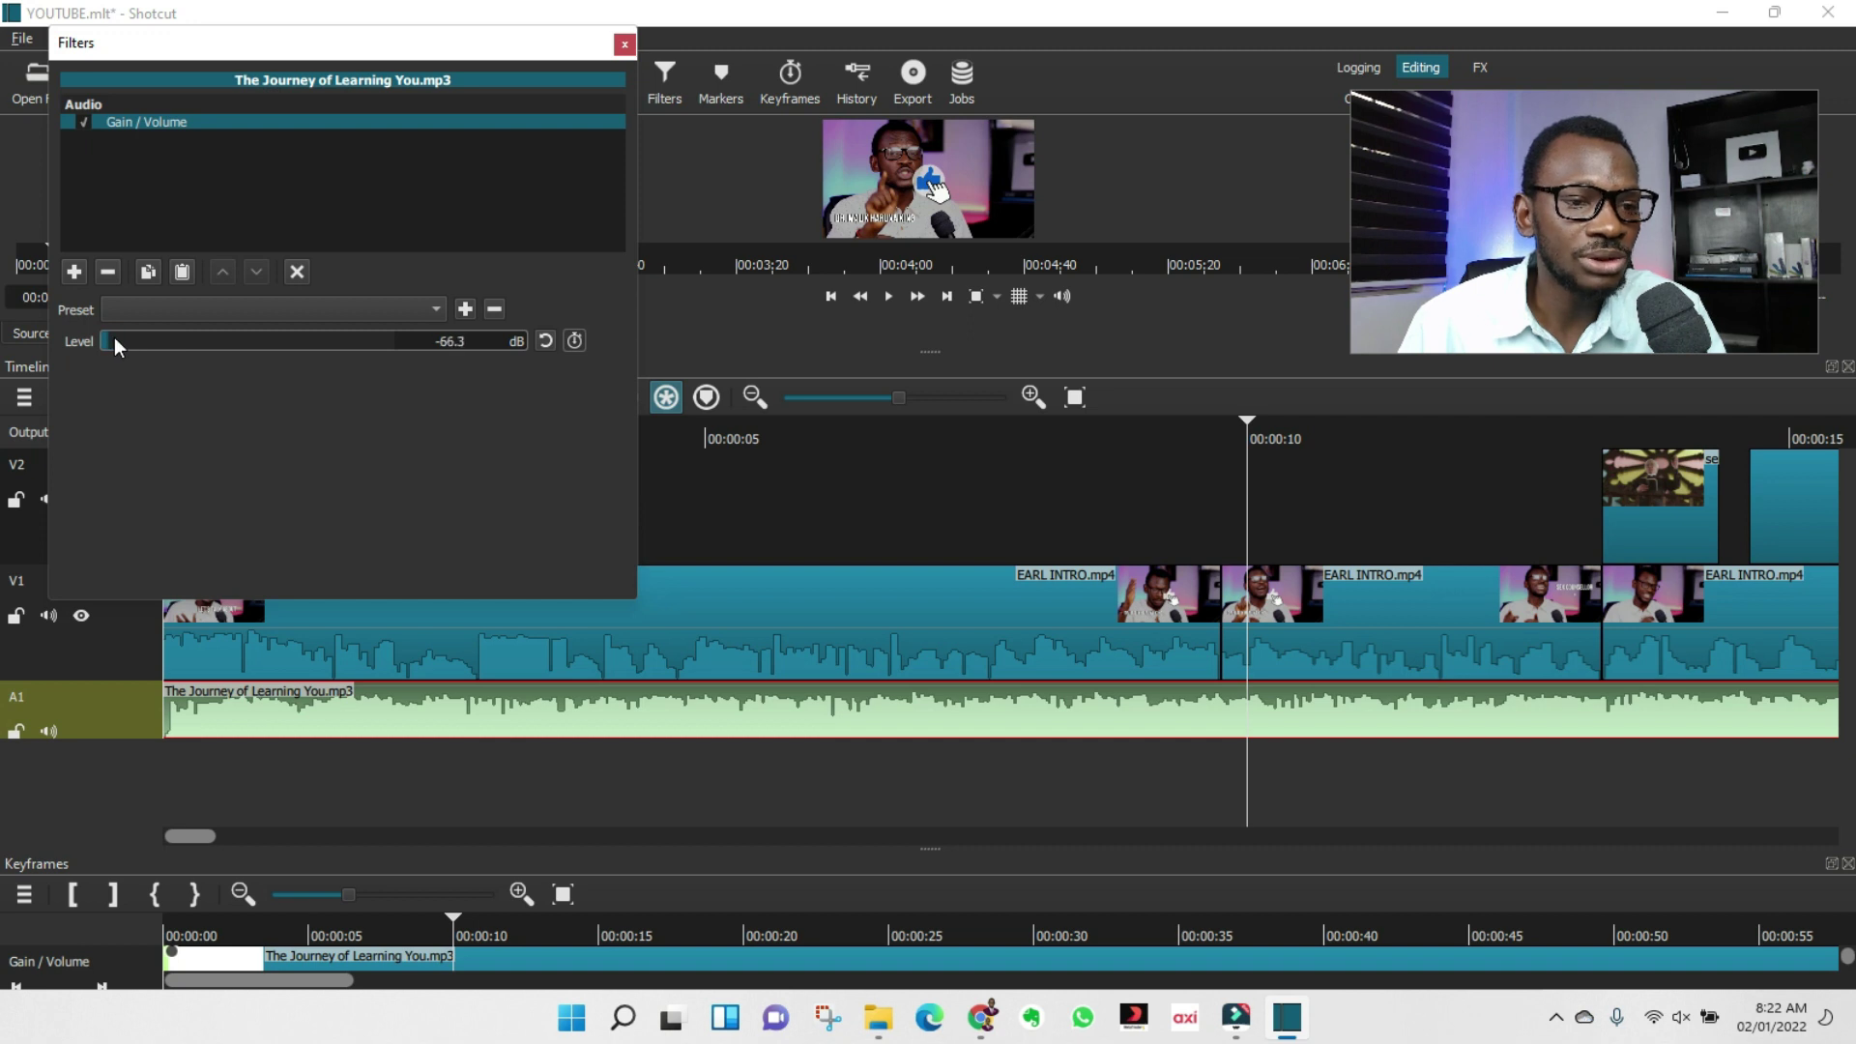
mouse_move(130, 338)
left_mouse_down()
mouse_move(160, 352)
mouse_move(145, 352)
left_mouse_up()
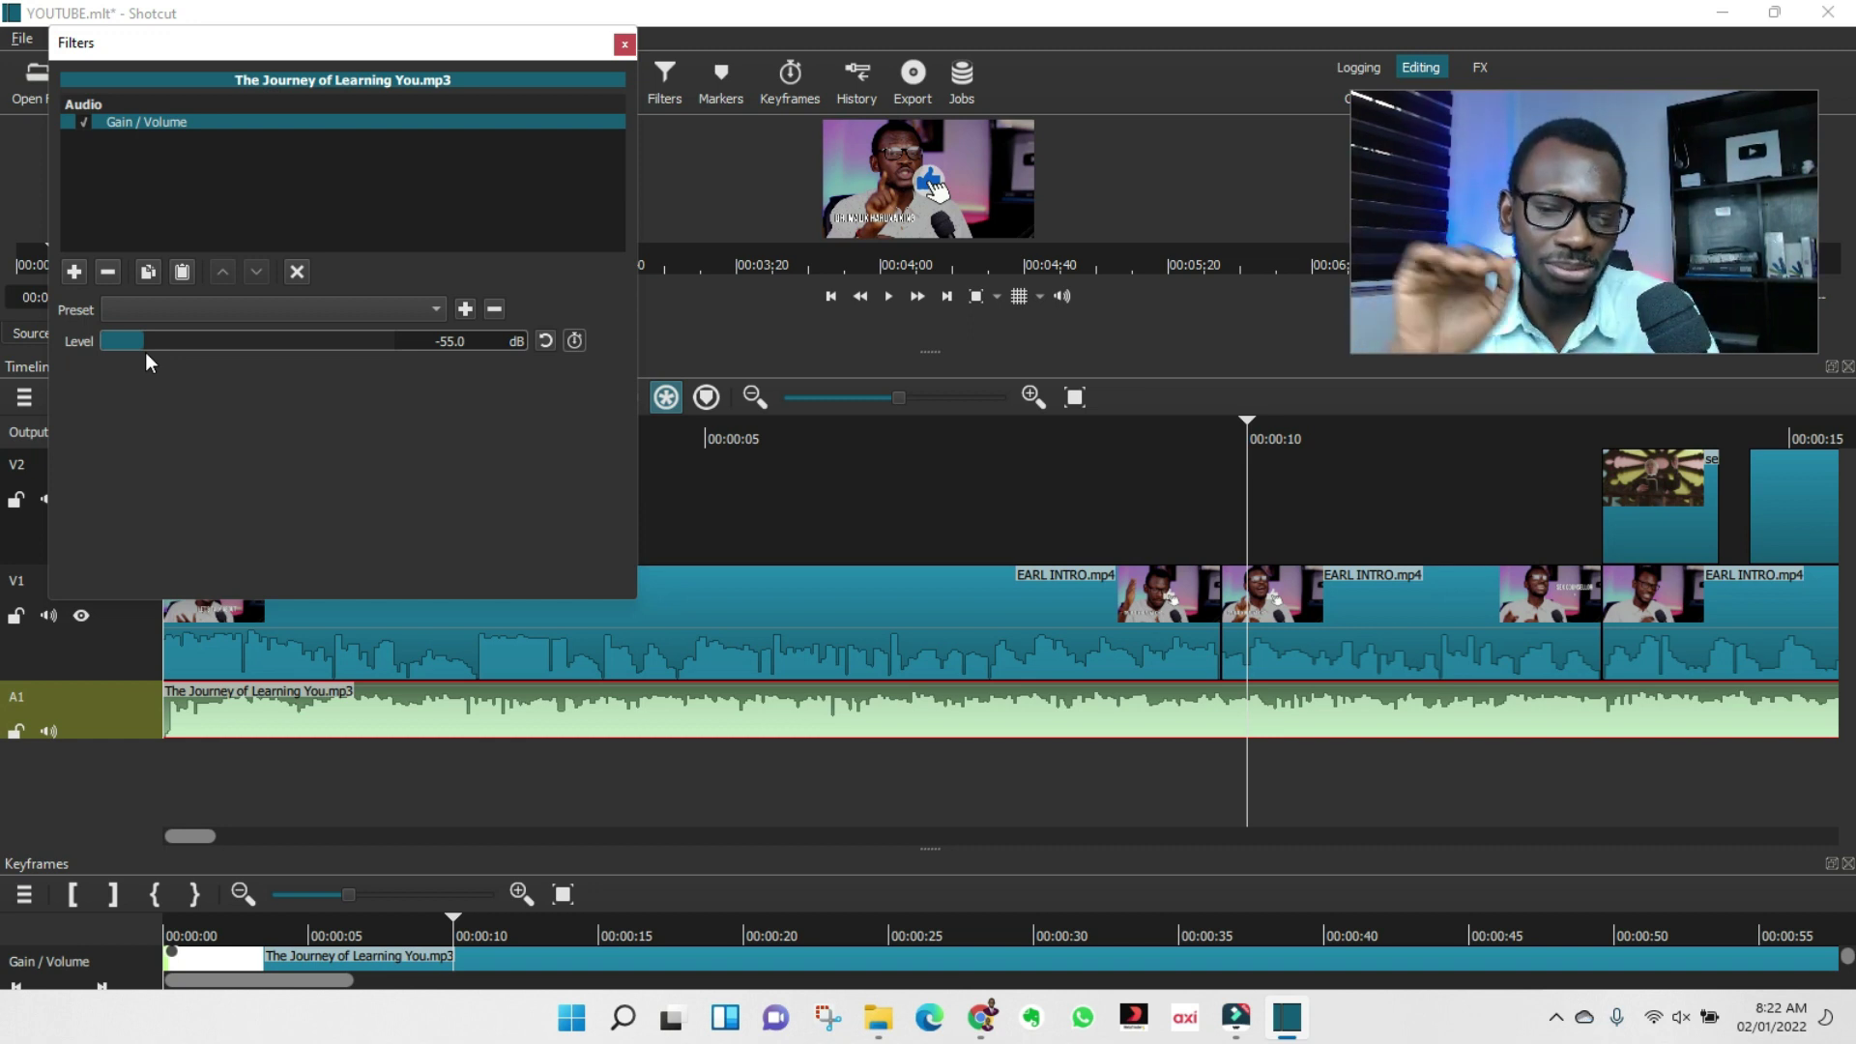
left_click(625, 44)
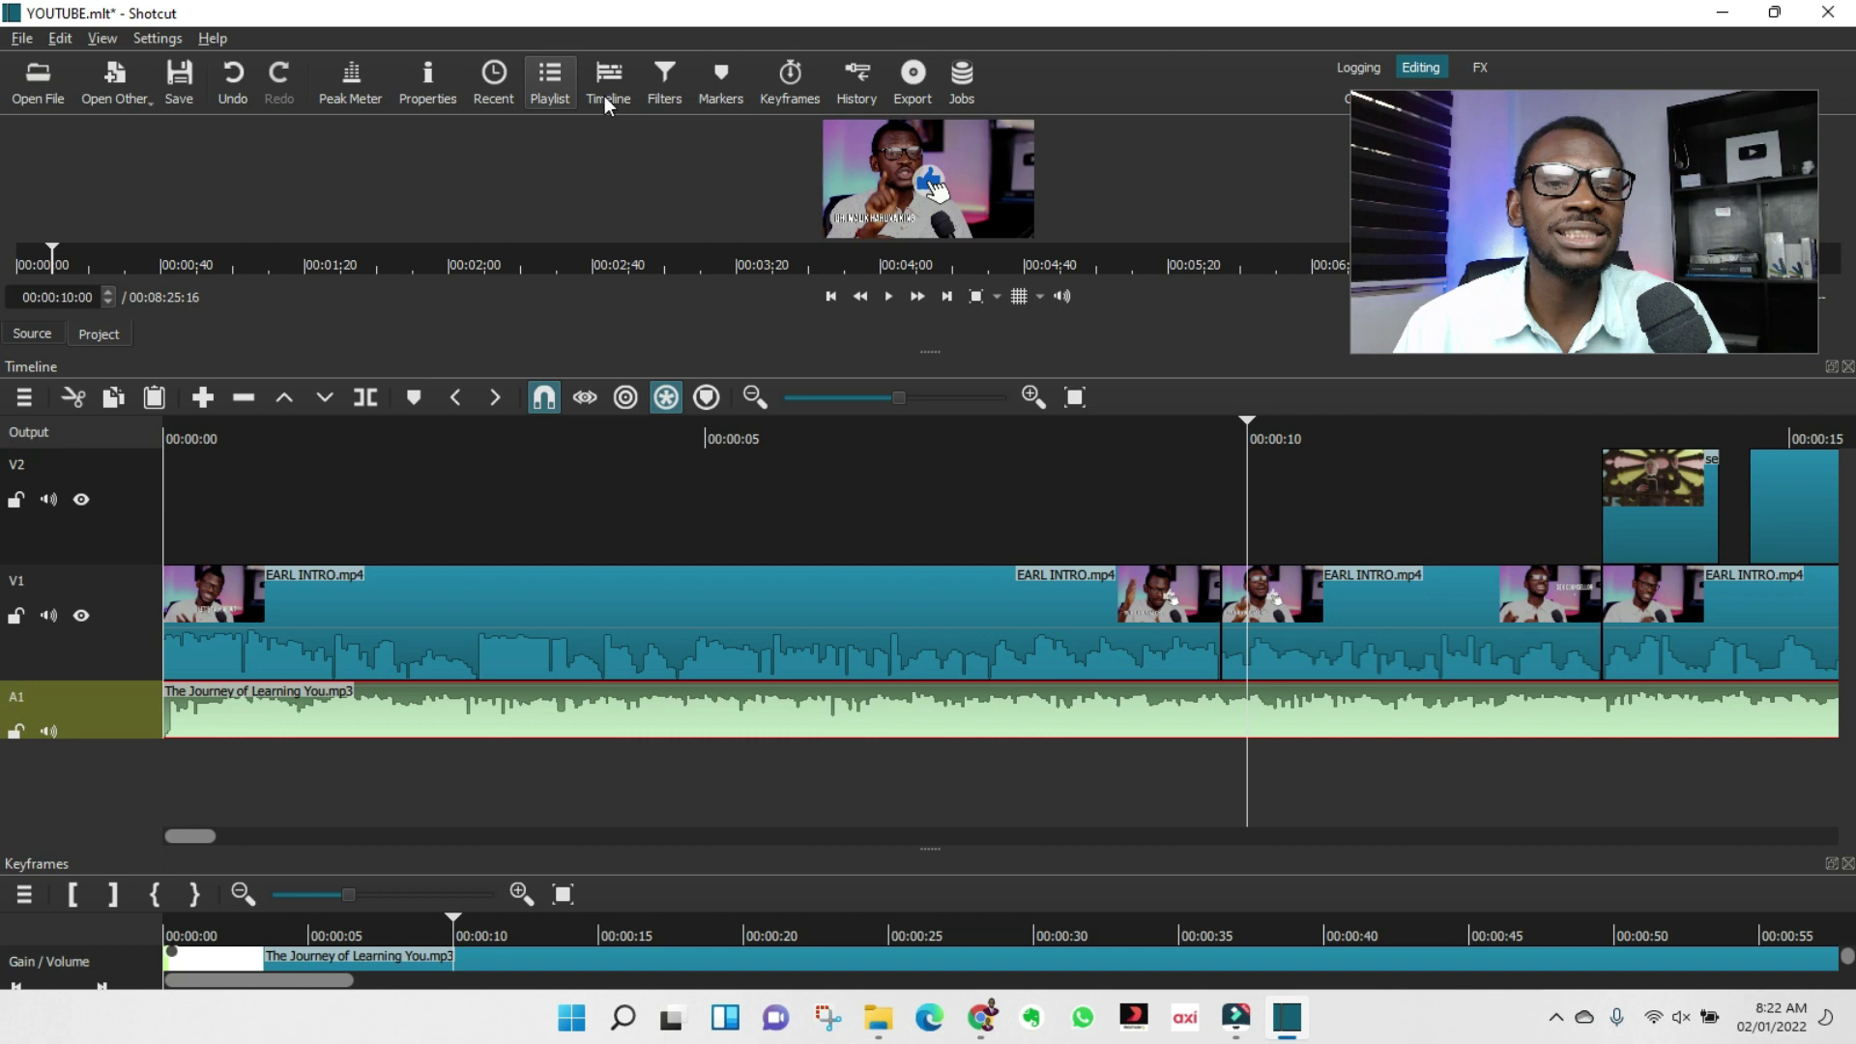
left_click(665, 87)
left_click(73, 271)
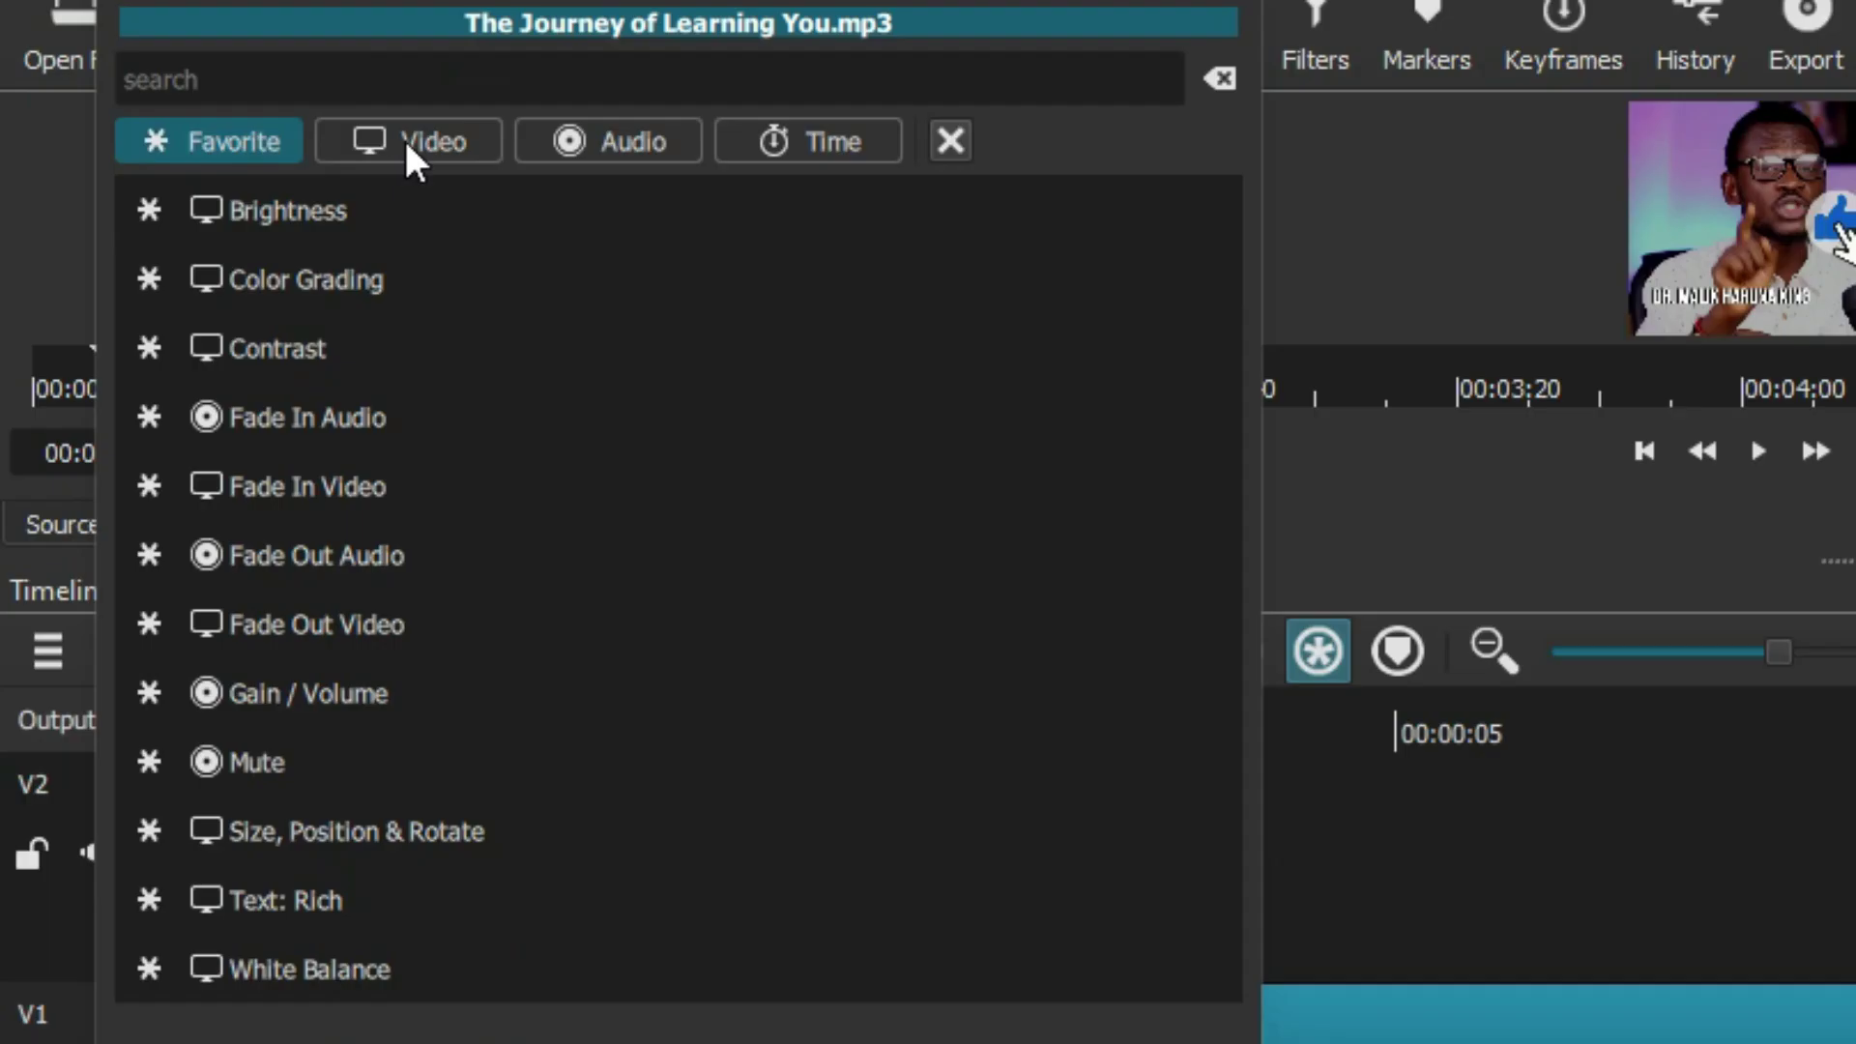
left_click(208, 144)
scroll(226, 236, "down", 4)
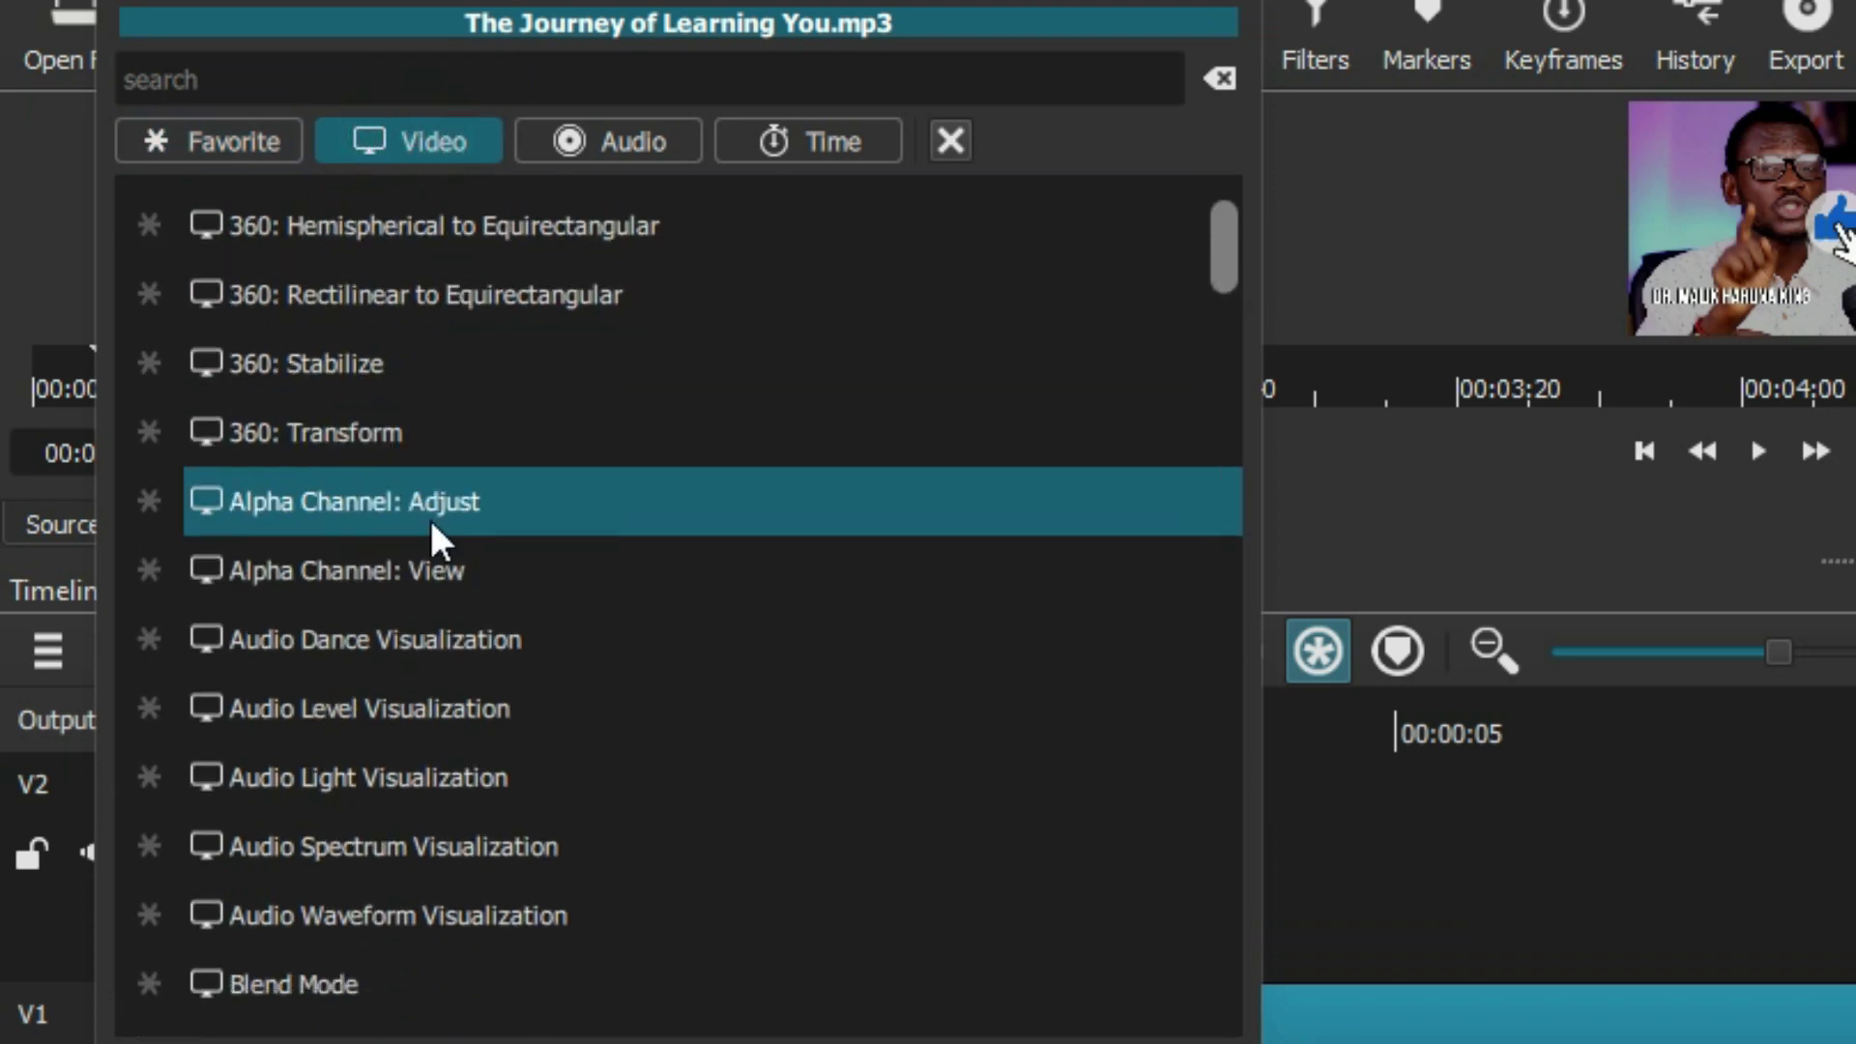
scroll(439, 580, "down", 6)
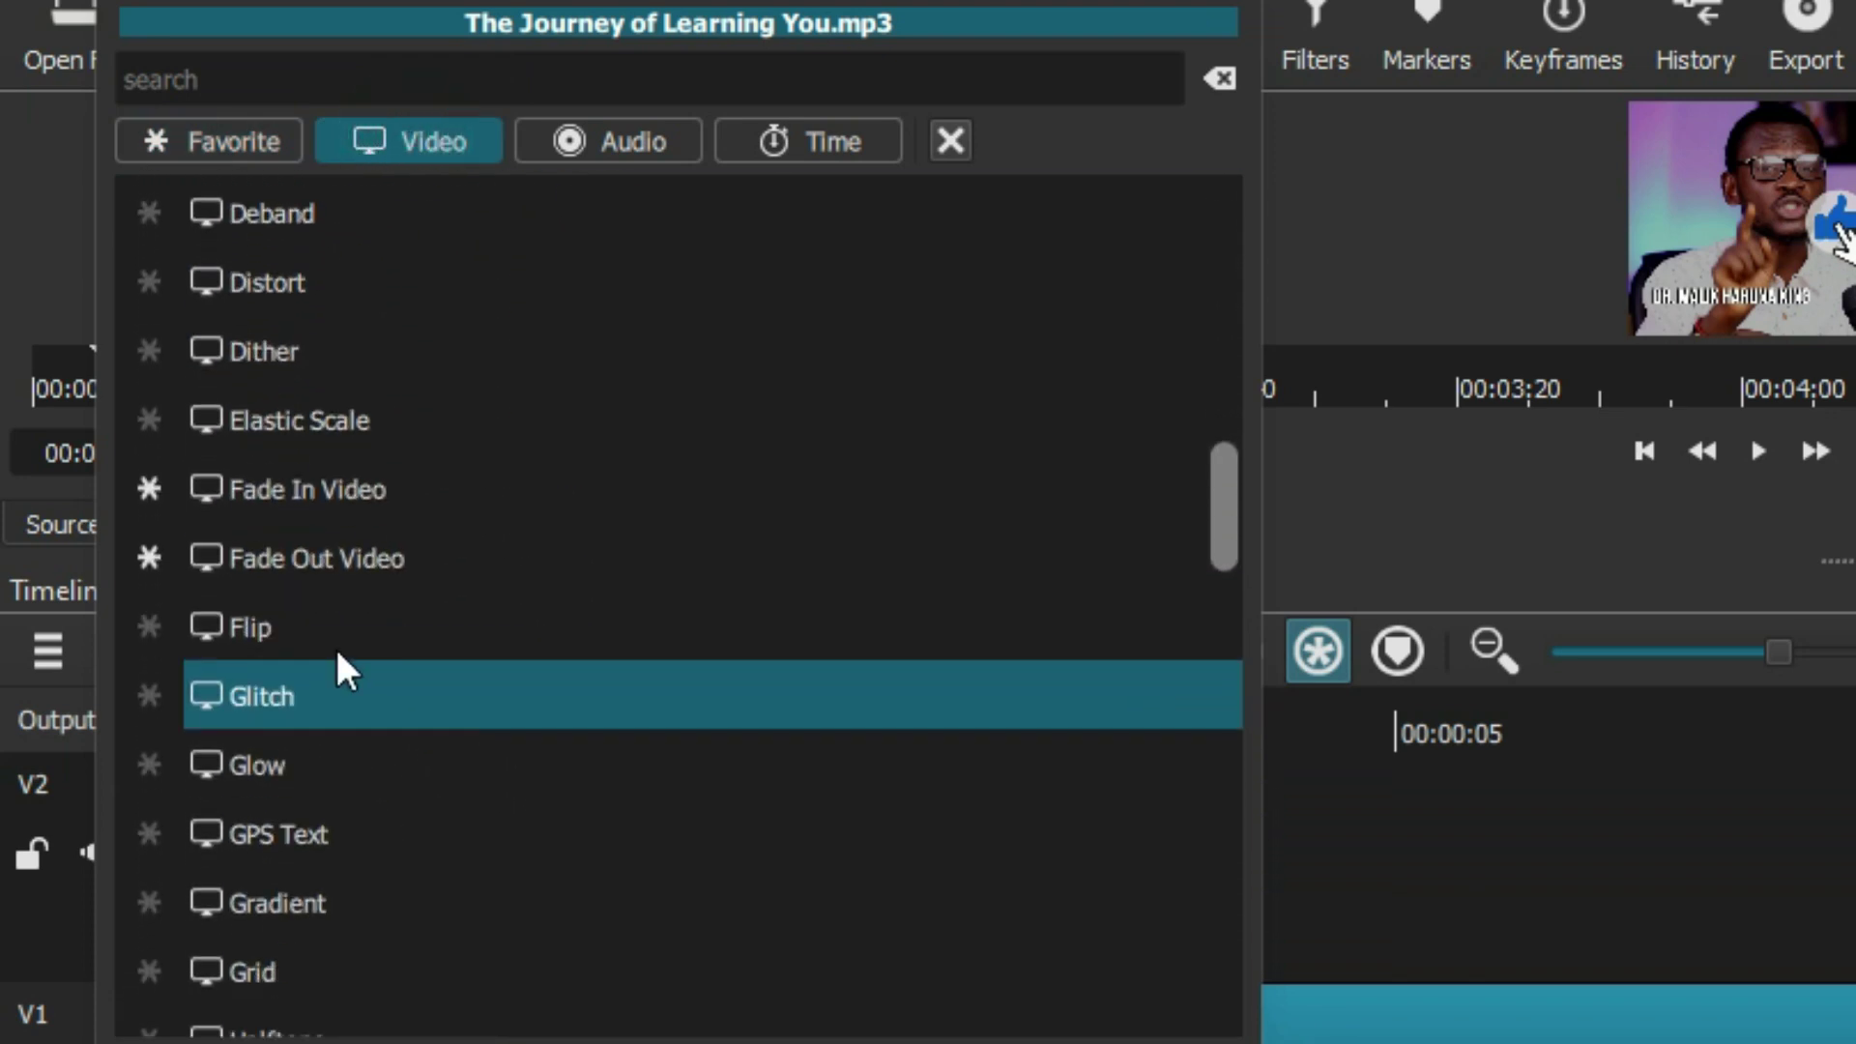
scroll(282, 688, "down", 5)
left_click(592, 147)
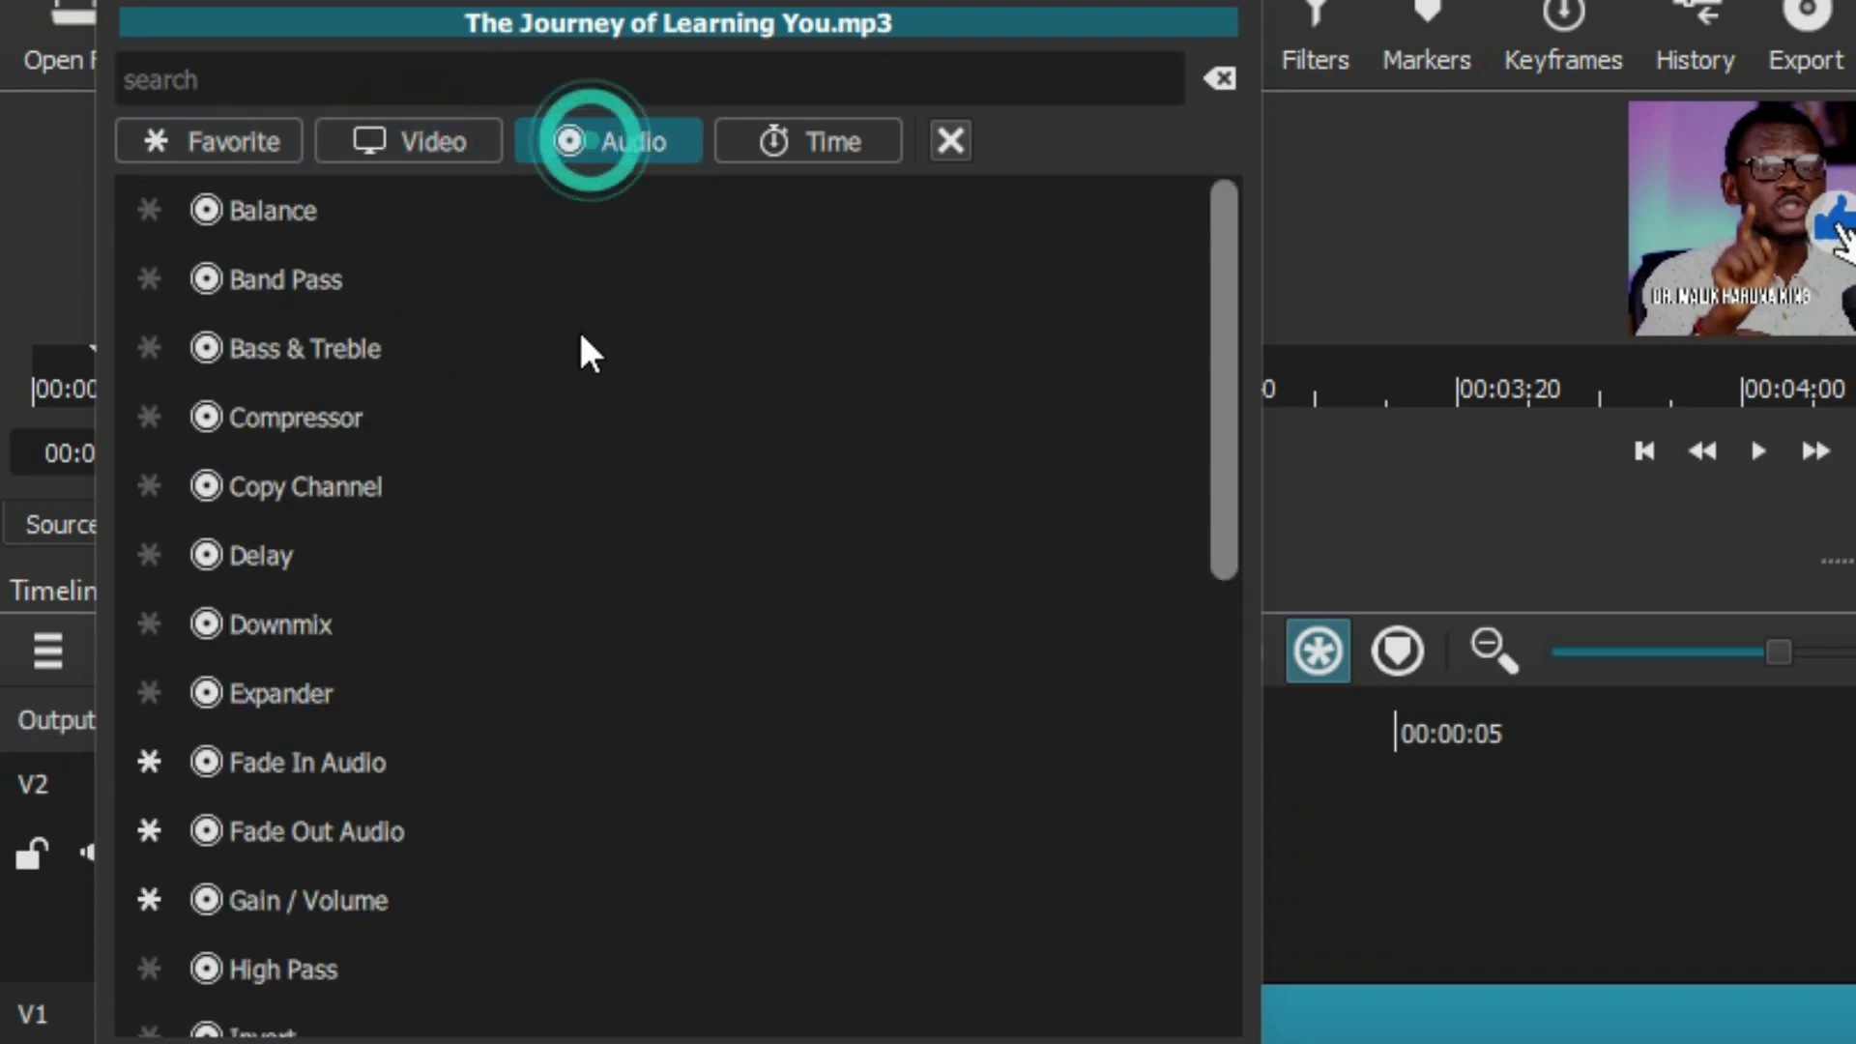
scroll(571, 387, "down", 2)
scroll(563, 416, "down", 3)
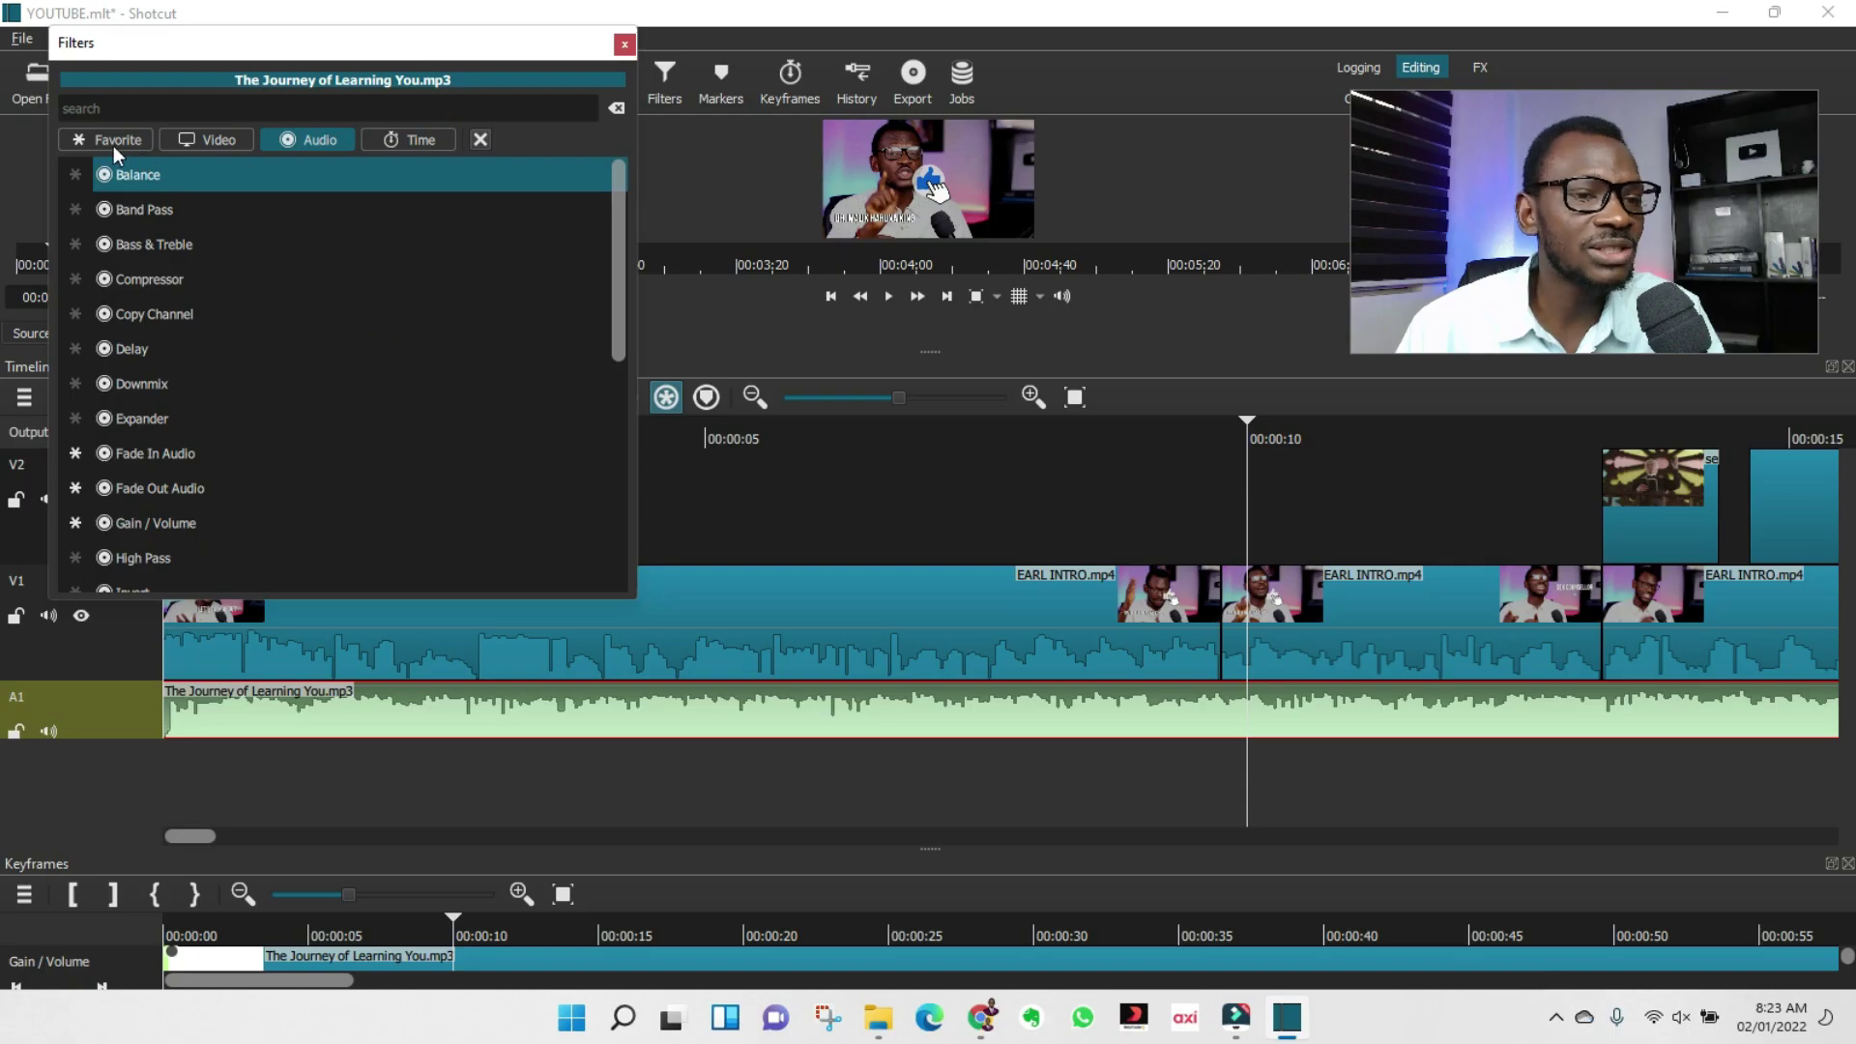
left_click(113, 147)
left_click(226, 139)
scroll(228, 330, "down", 3)
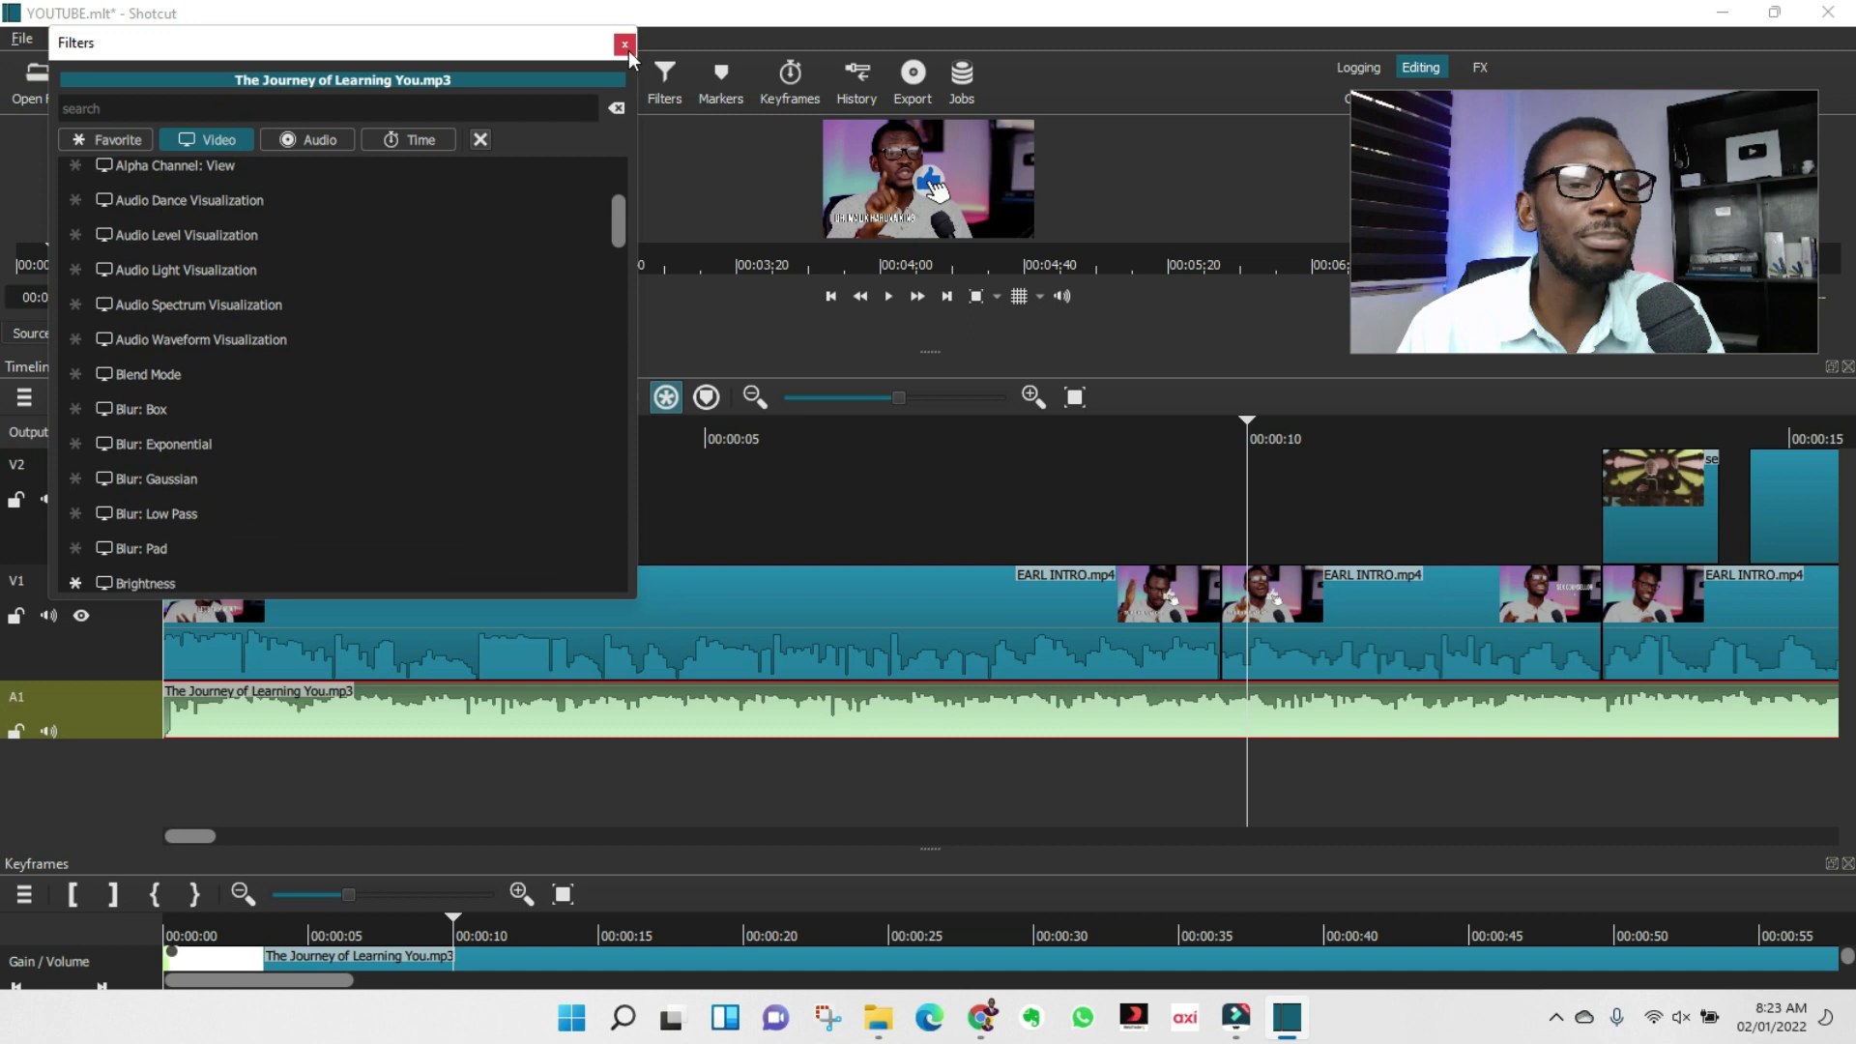
left_click(625, 46)
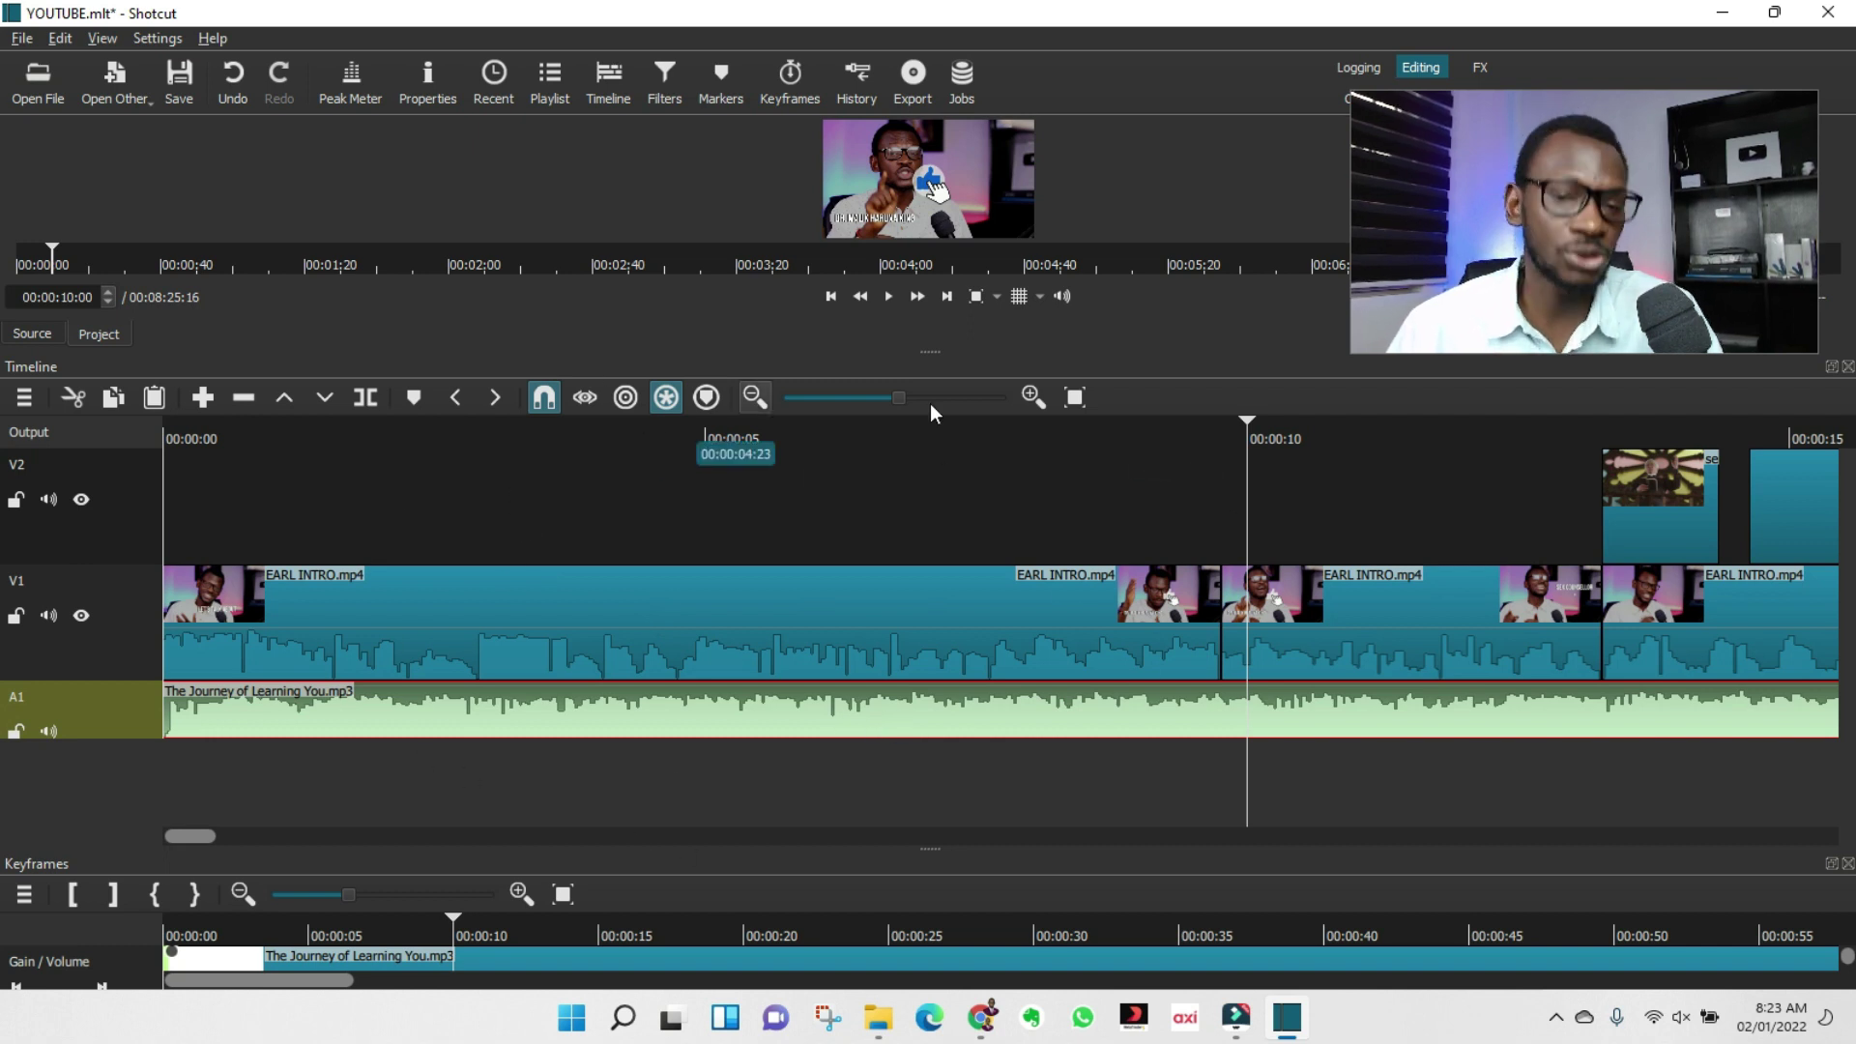
Save the YOUTUBE.mlt project and export the timeline as YOUTUBE.mp4 into Videos.
left_click(182, 85)
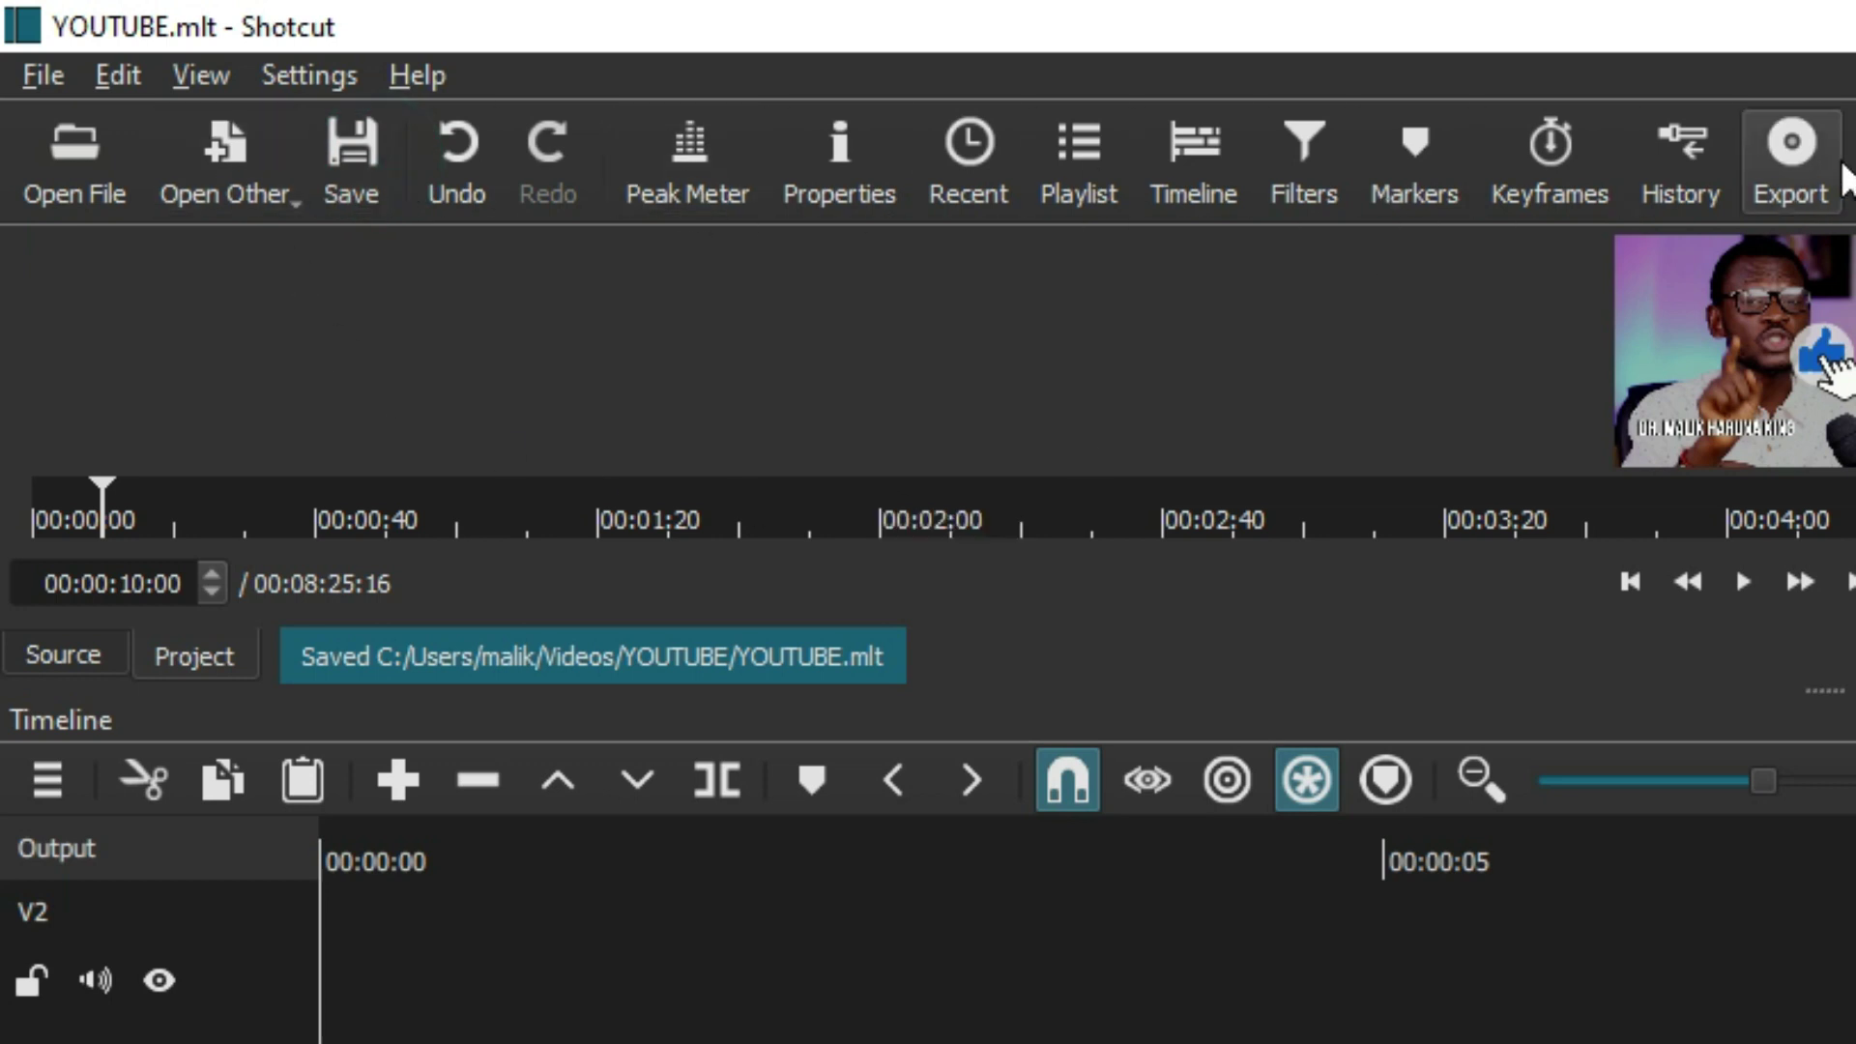
left_click(1791, 145)
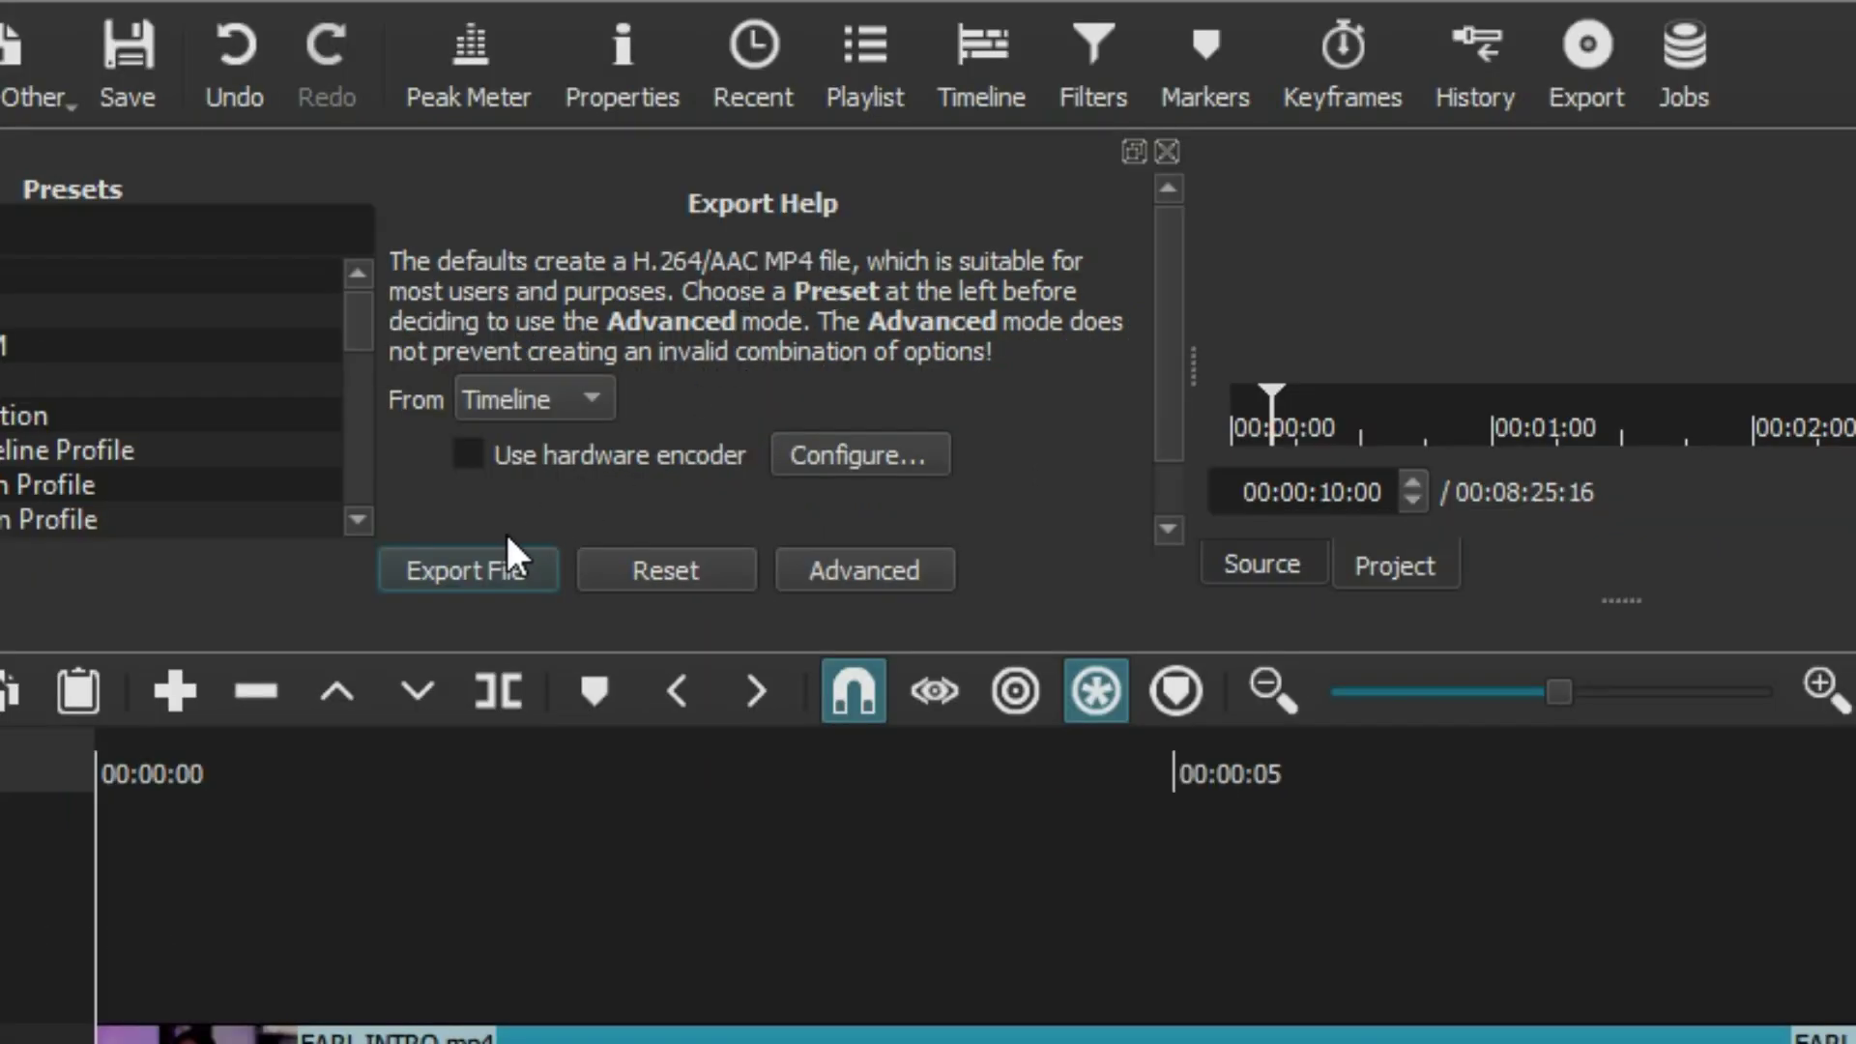
left_click(503, 568)
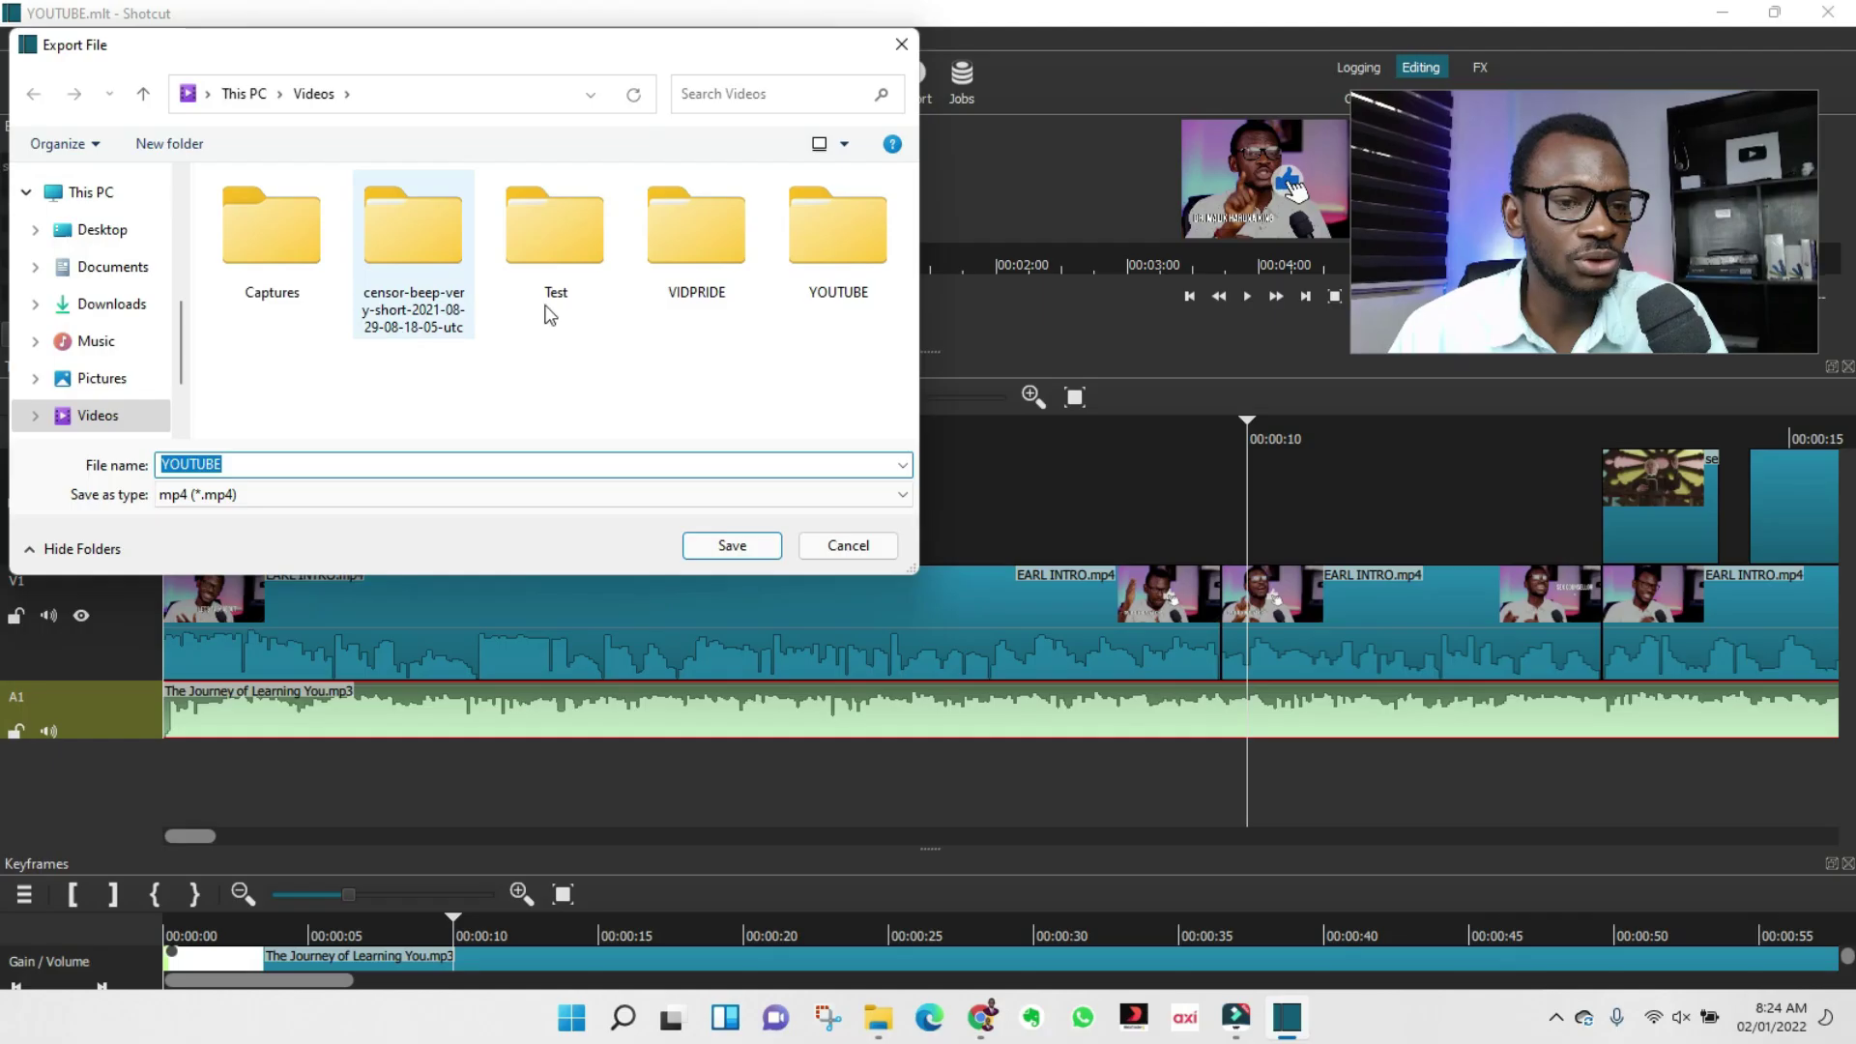
left_click(734, 544)
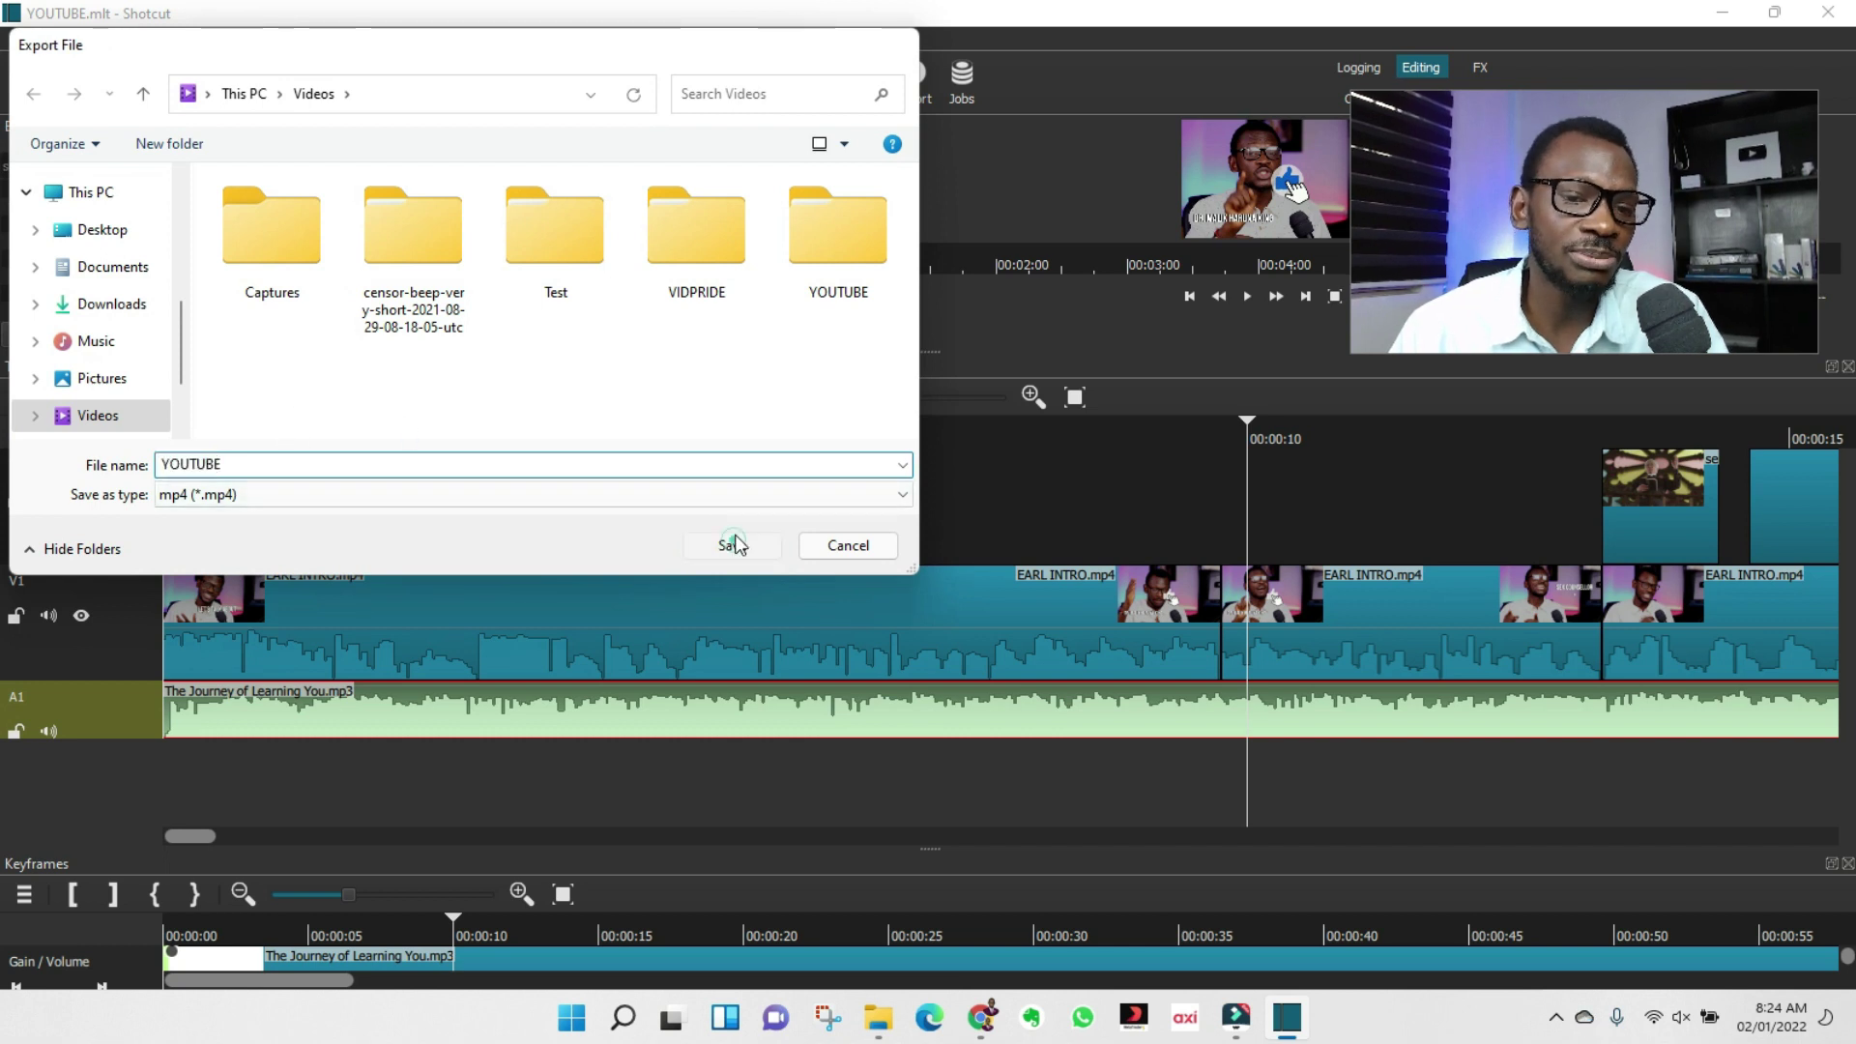